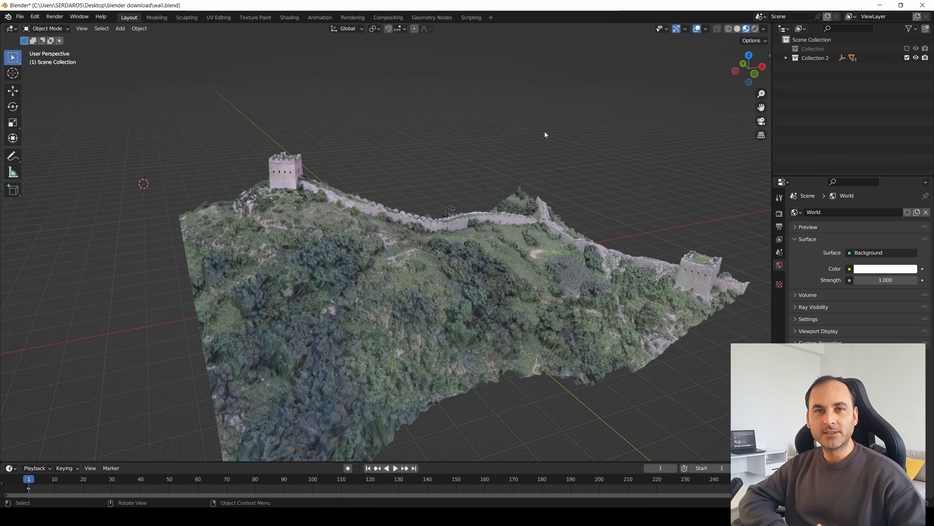
Step: Enable the collection containing the camera and grid terrain, and exclude Collection 2 from the view layer
scroll(525, 188, "up", 2)
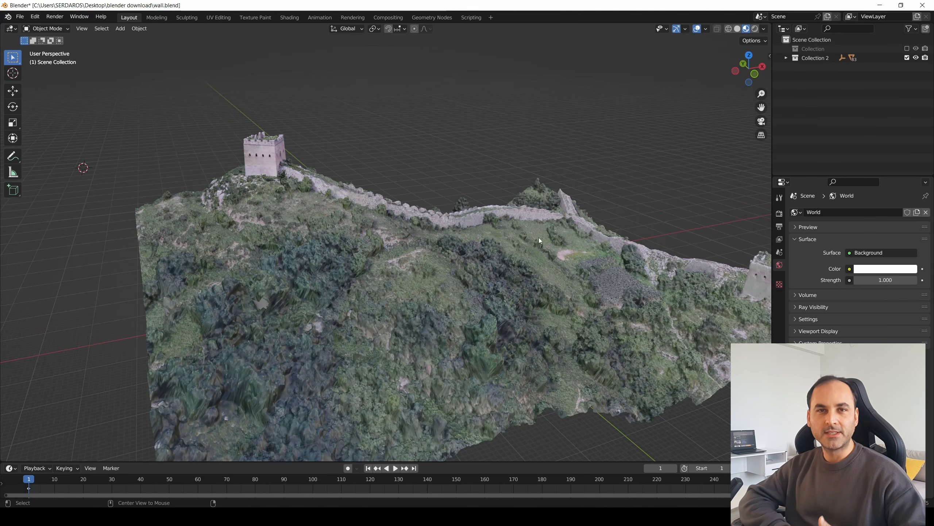
middle_click_drag(540, 240, 611, 135)
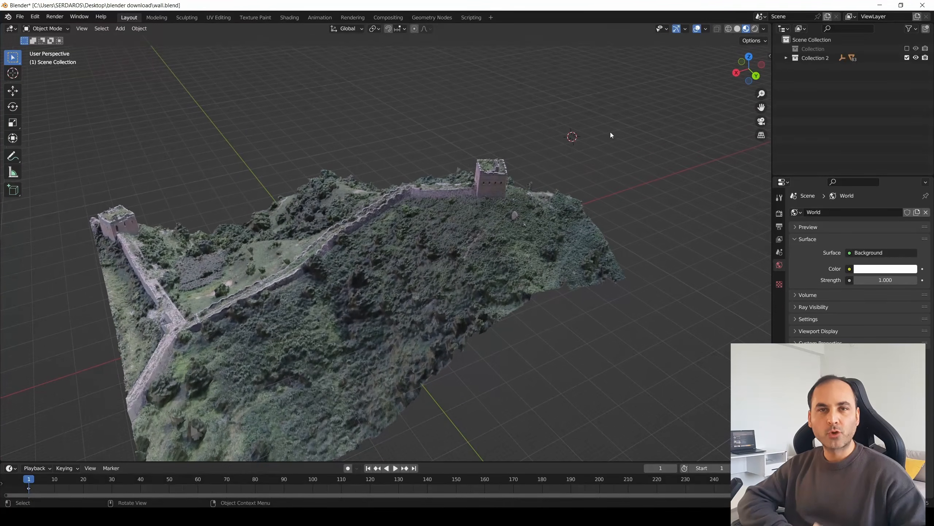
left_click(907, 48)
left_click(906, 76)
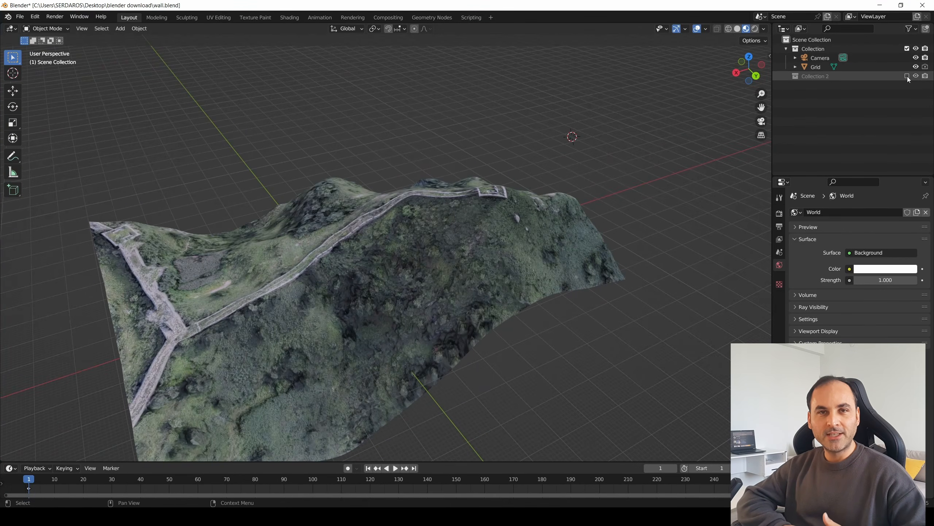
middle_click_drag(492, 201, 412, 239)
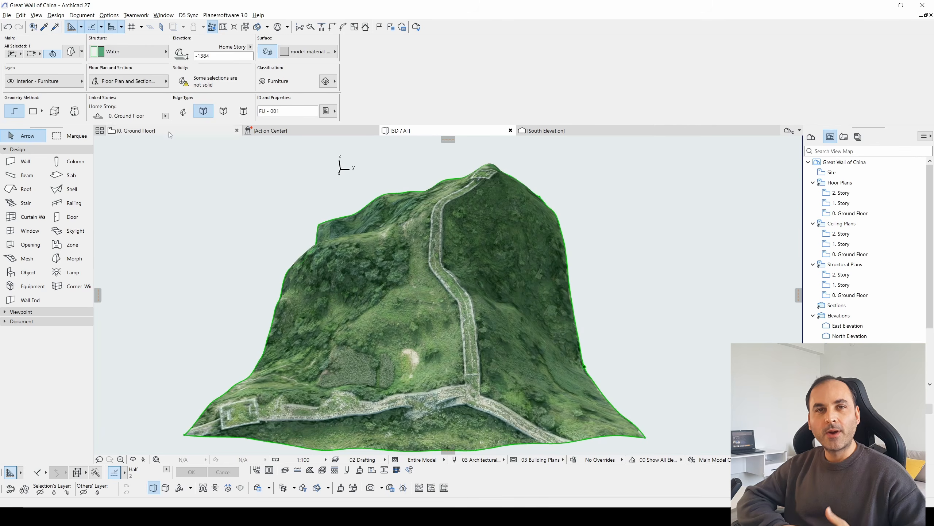
Step: Switch to Archicad, deselect the terrain and show the ruined hilltop tower on the ground floor plan
left_click(200, 171)
key("F2")
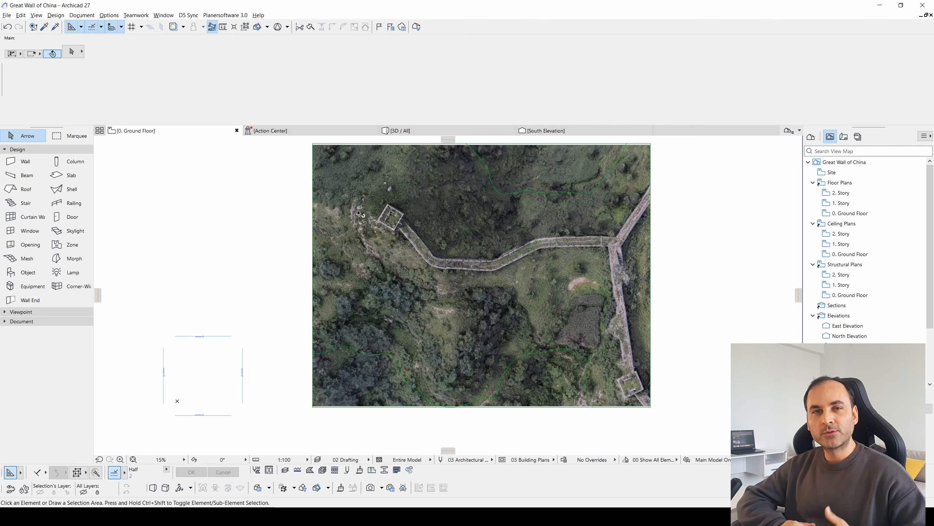
scroll(539, 244, "up", 2)
scroll(543, 250, "down", 2)
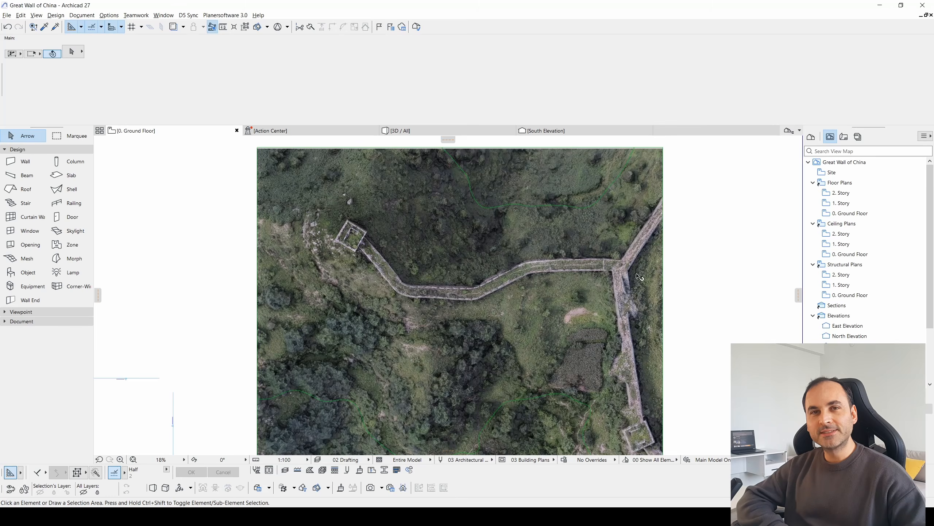
scroll(639, 287, "up", 2)
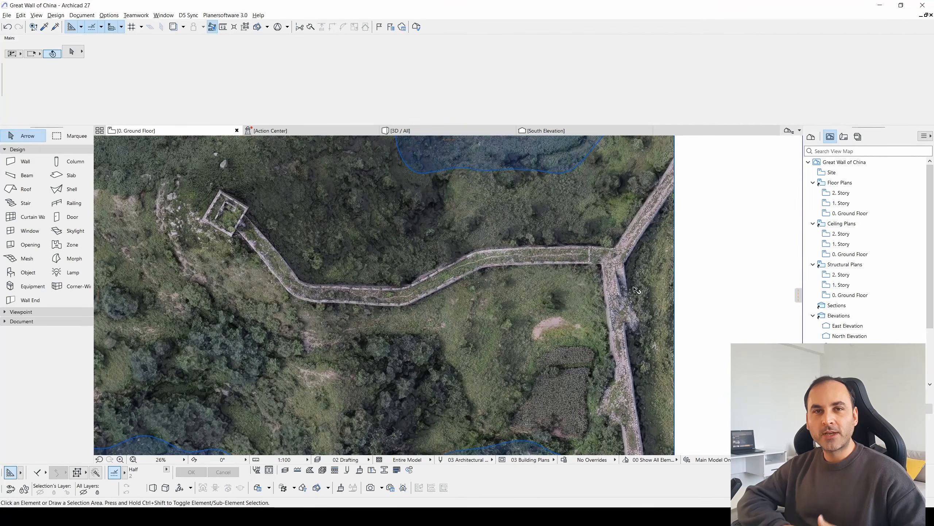
middle_click_drag(526, 273, 633, 304)
scroll(320, 234, "up", 3)
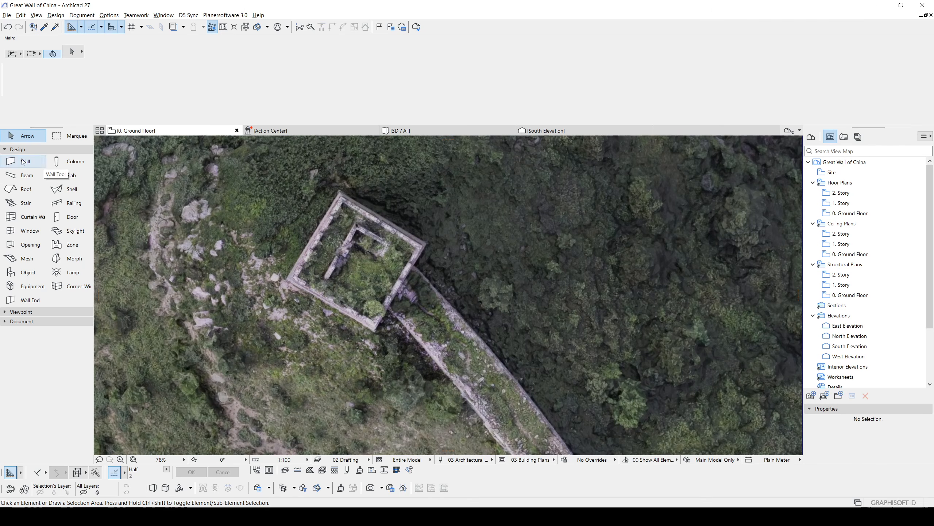
Step: Draw a rotated rectangular wall along the tower's outer edges, 900 high and 30 thick, with the second side about 836 long
left_click(30, 162)
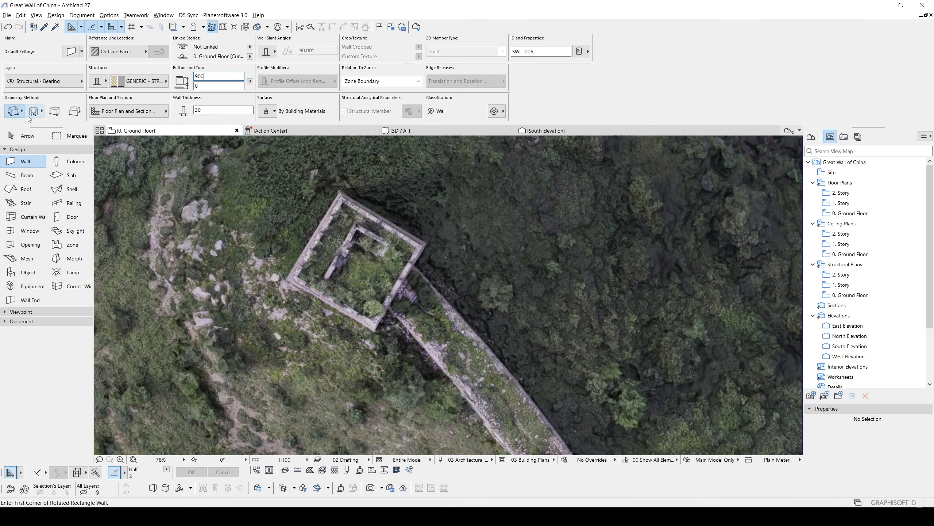
scroll(276, 278, "up", 5)
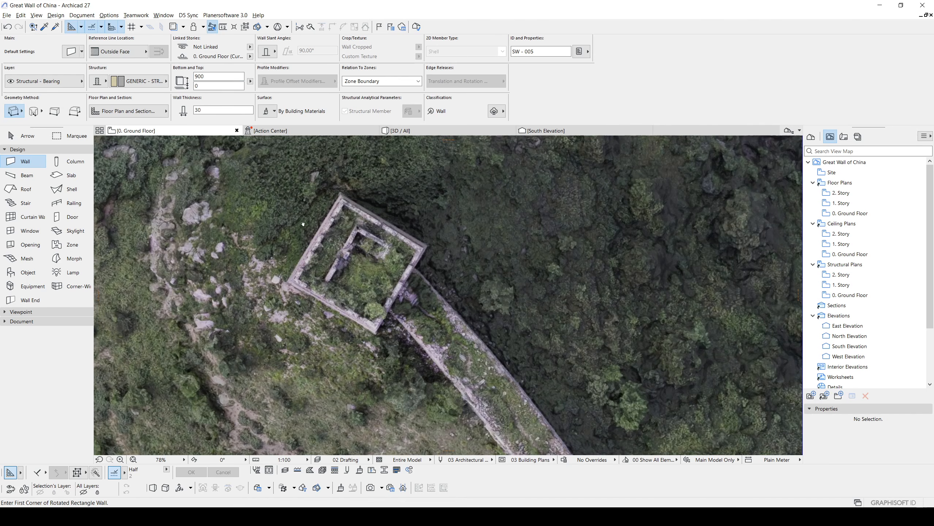
left_click(279, 281)
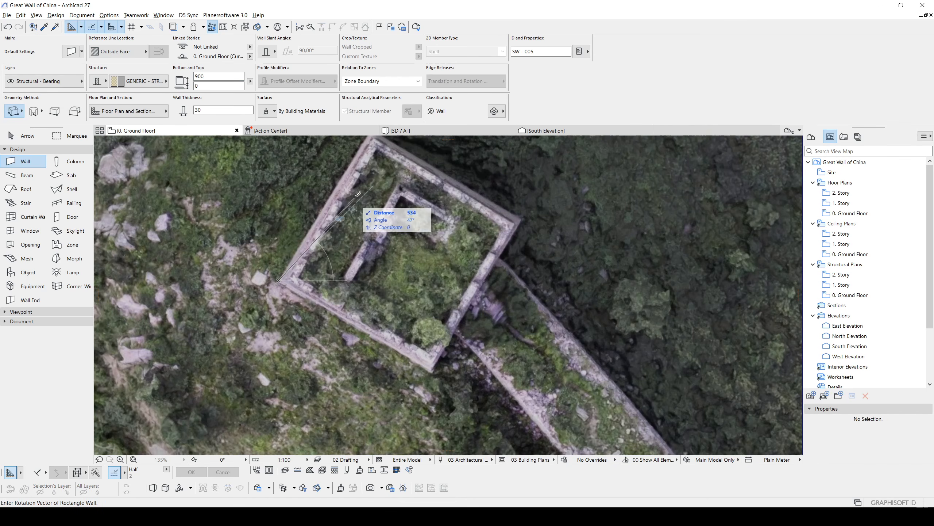
scroll(358, 199, "up", 3)
left_click(348, 170)
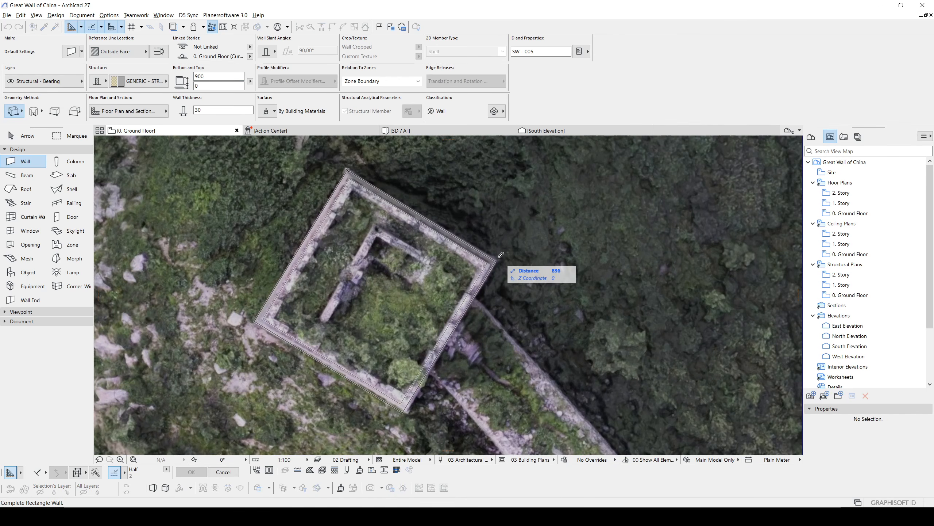
left_click(498, 258)
key("Escape")
Step: Raise the four tower walls vertically in 3D to a base elevation of 3080, onto the hilltop footprint
left_click(490, 263)
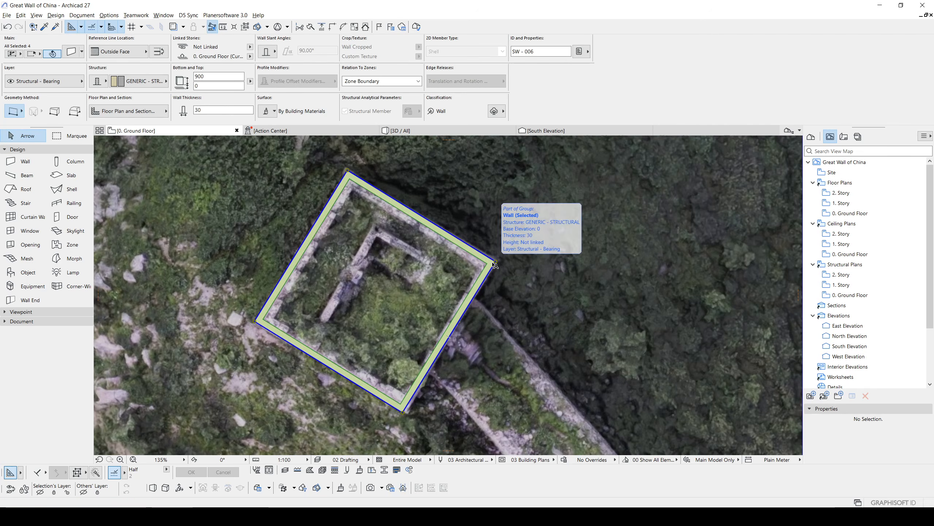
key("F3")
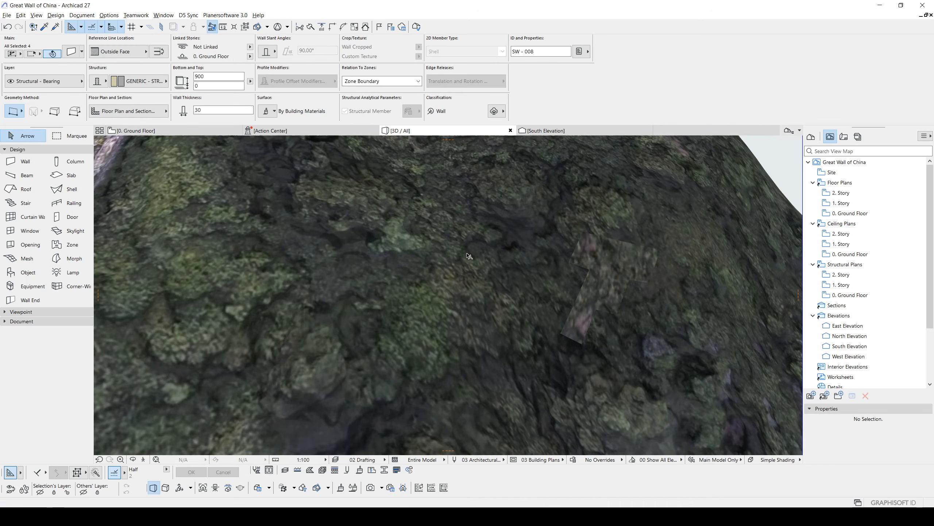
scroll(468, 253, "up", 3)
scroll(462, 260, "down", 1)
middle_click_drag(462, 260, 465, 287, "shift")
key("Escape")
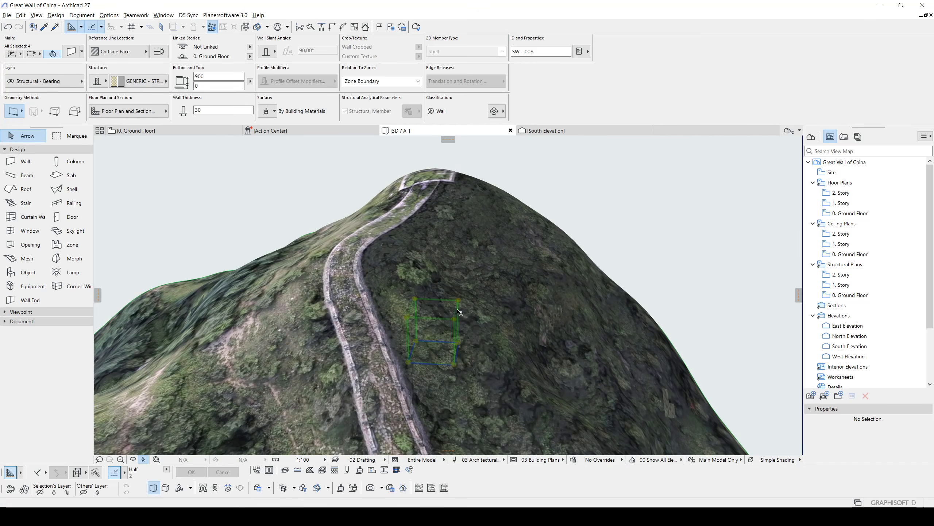
key("ctrl+d")
left_click(455, 364)
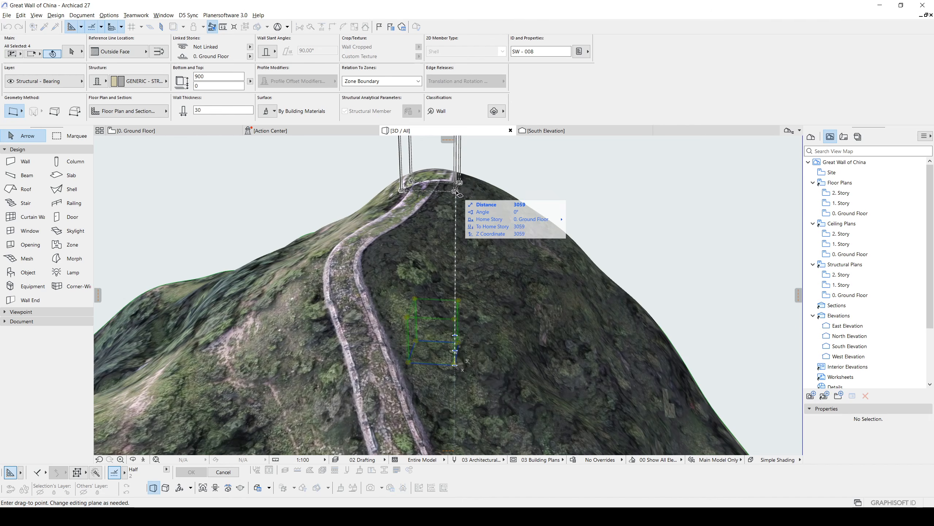
left_click(456, 190)
middle_click_drag(432, 205, 300, 286)
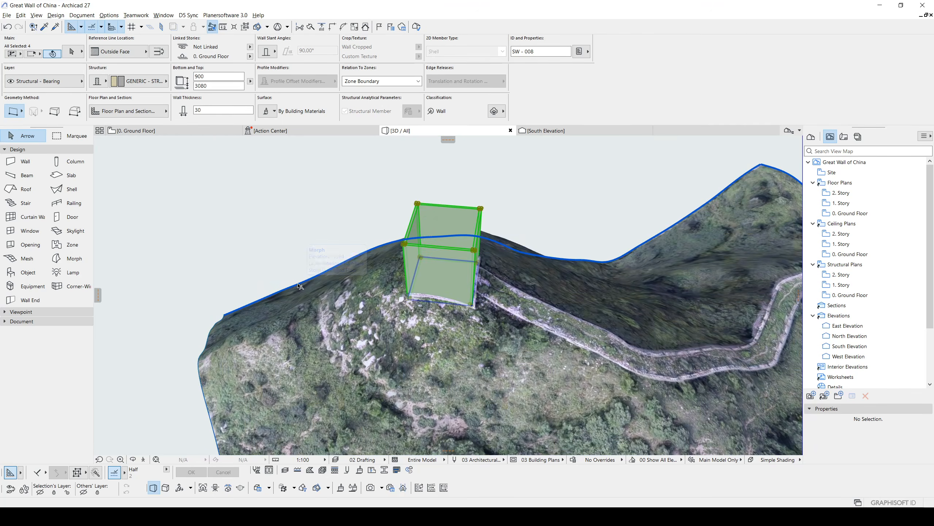
Step: Deselect the walls and open the ground floor plan from the project map
key("F2")
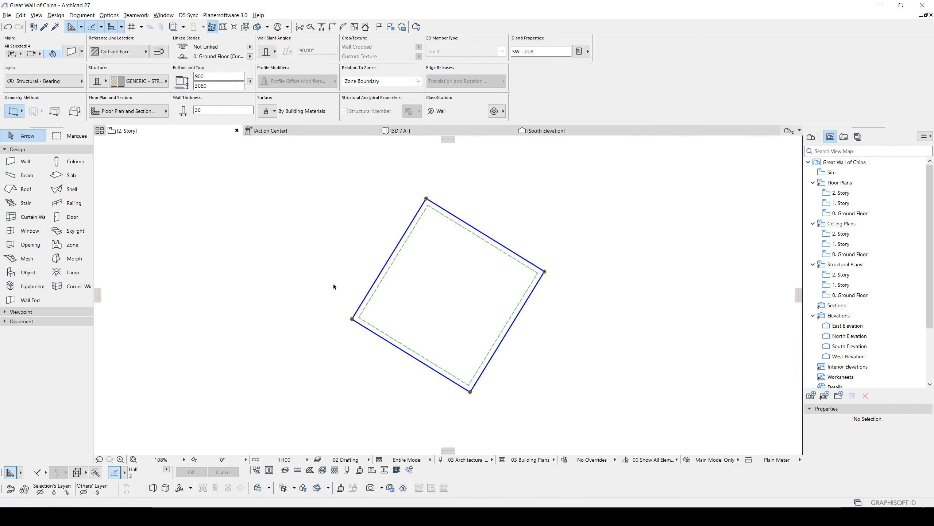
left_click(333, 286)
scroll(335, 293, "down", 10)
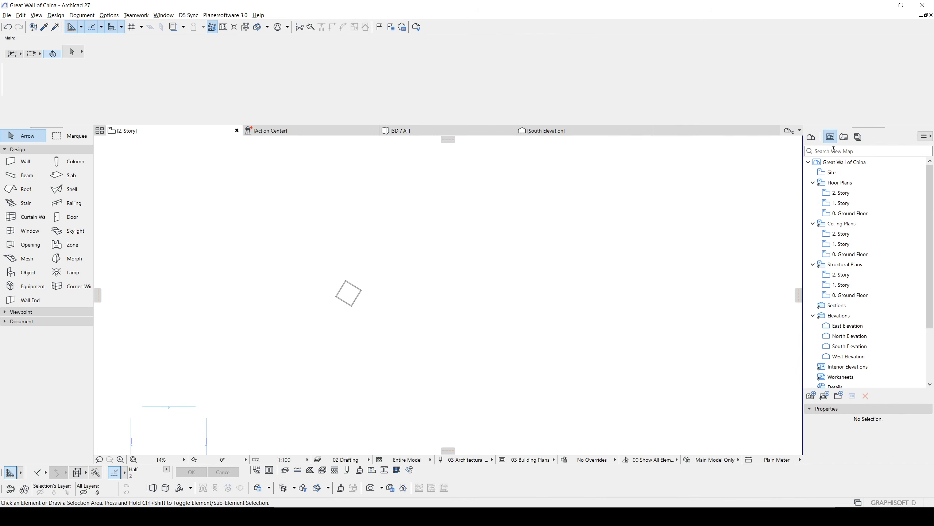
left_click(815, 137)
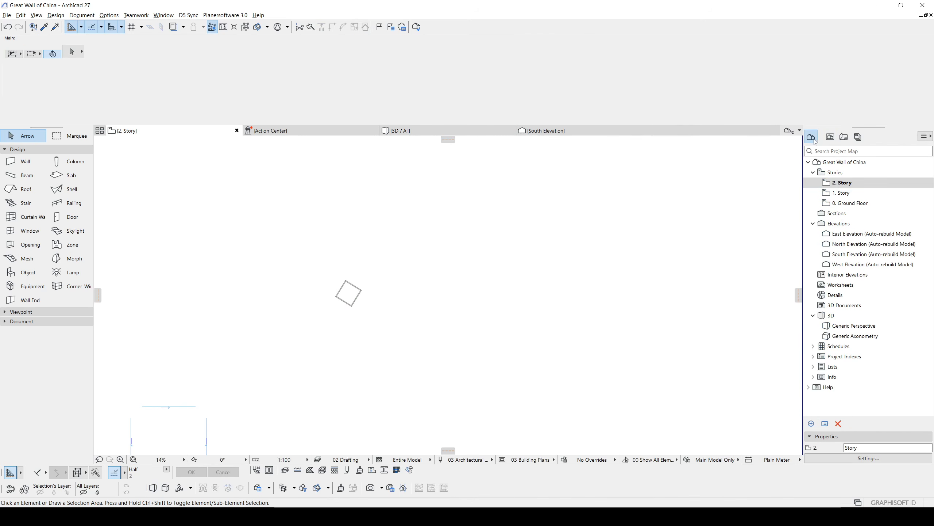
left_click(852, 204)
scroll(347, 275, "up", 3)
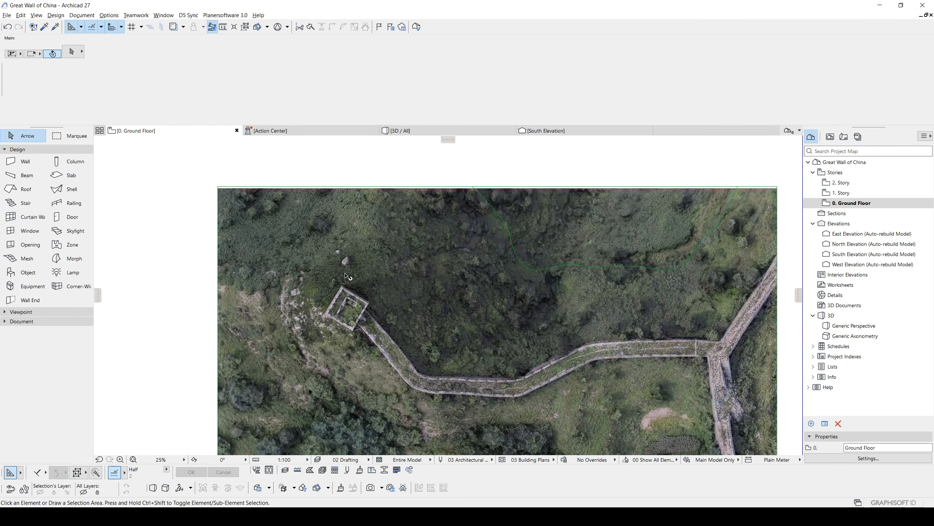
Step: Set the four tower walls to show on Home Story Only with the floor plan display Symbolic Cut
key("F3")
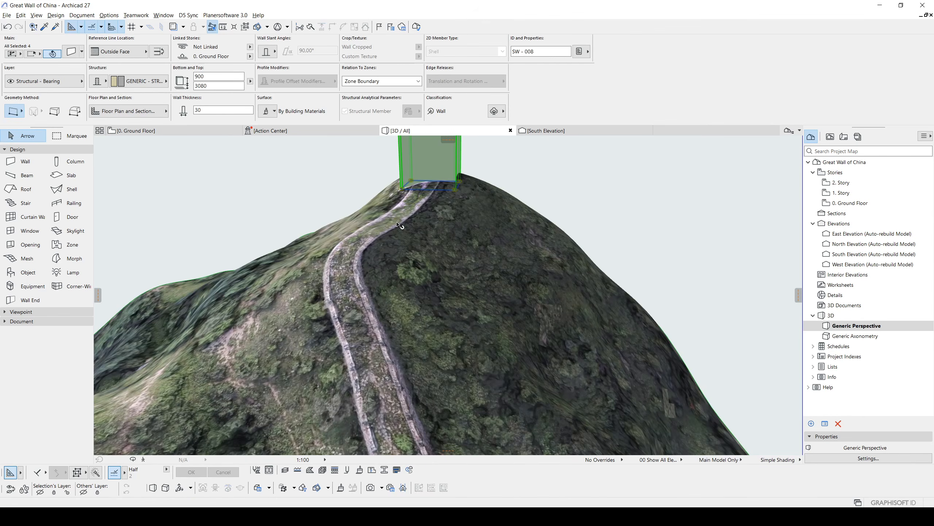
double_click(441, 191)
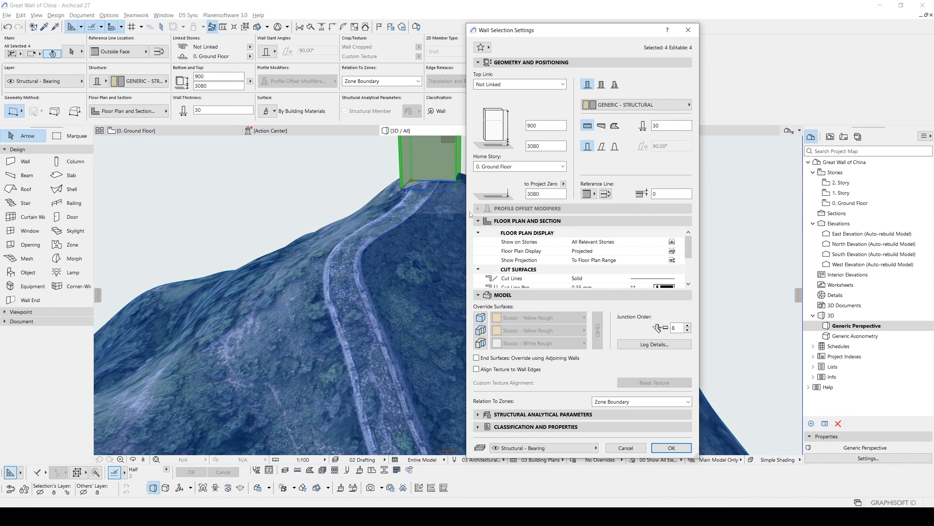
left_click(669, 245)
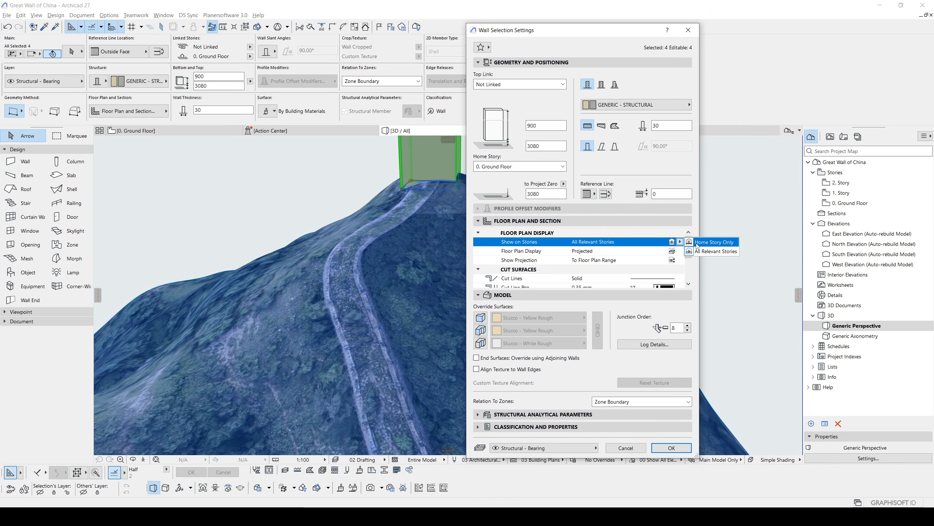
left_click(667, 251)
left_click(680, 251)
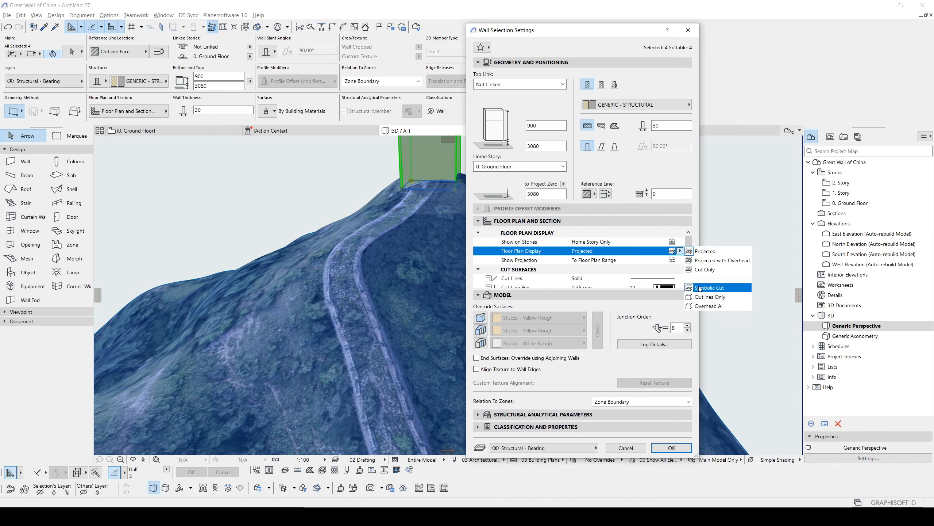
left_click(700, 288)
left_click(671, 447)
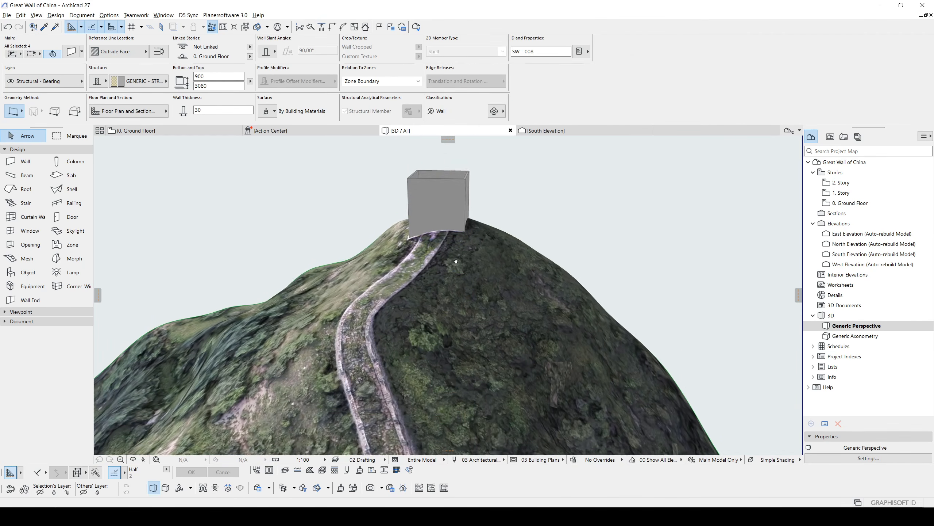
middle_click_drag(456, 261, 547, 242, "shift")
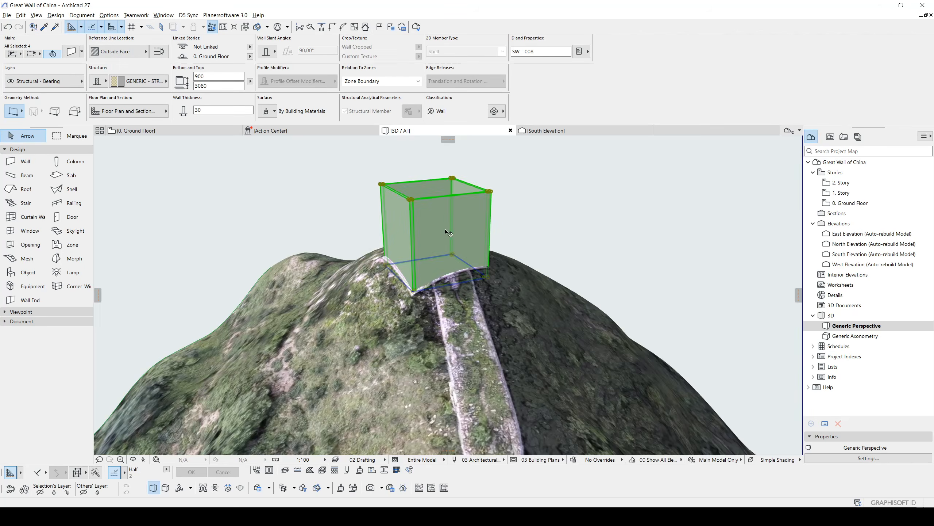
Step: Select the four tower walls on the ground floor plan and set their thickness to 50
key("F2")
scroll(337, 228, "up", 5)
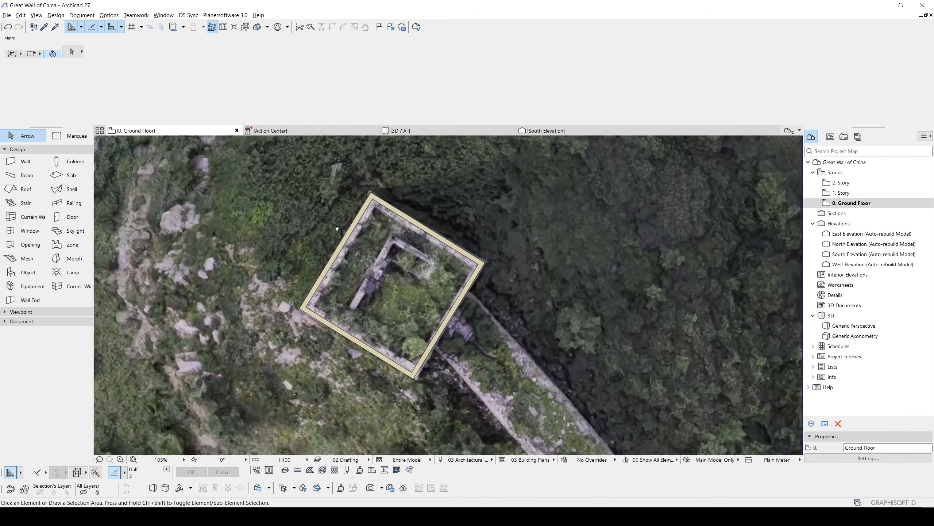
middle_click_drag(338, 228, 336, 189)
scroll(396, 259, "up", 1)
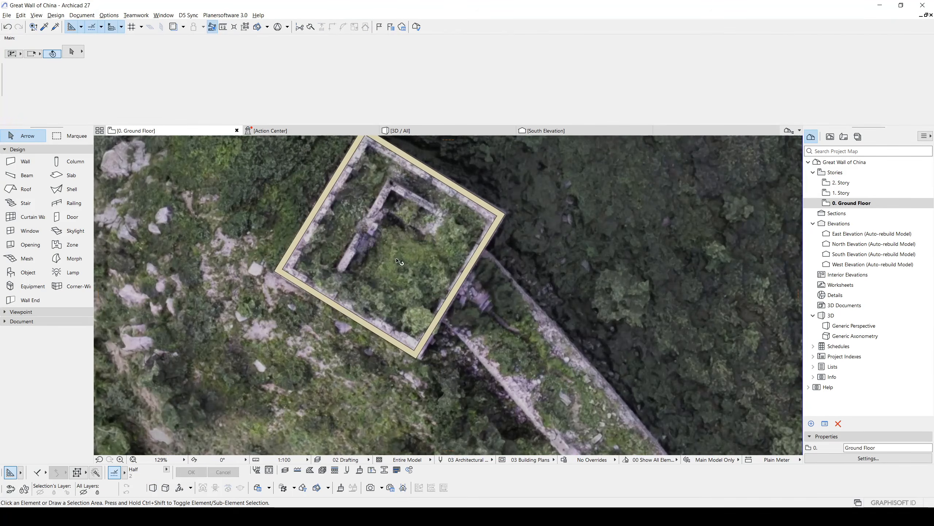
left_click(363, 320)
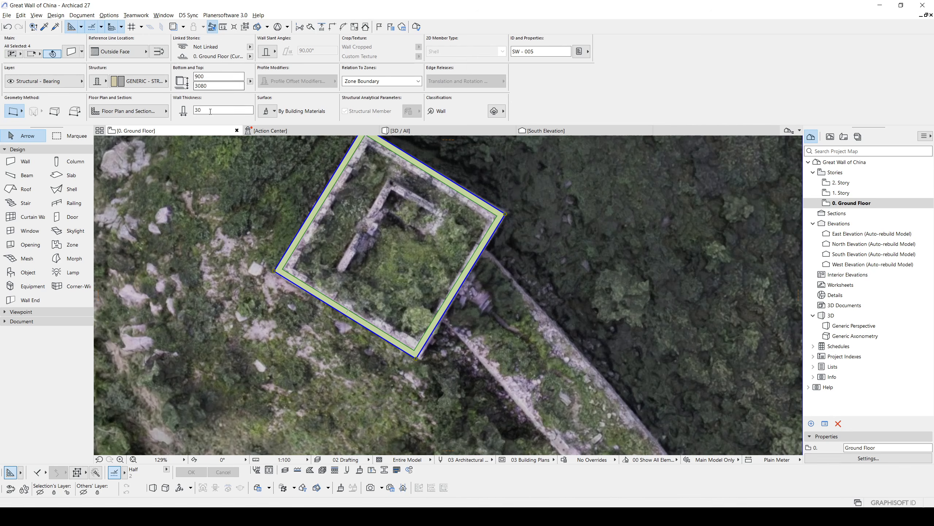
type("50")
key("Return")
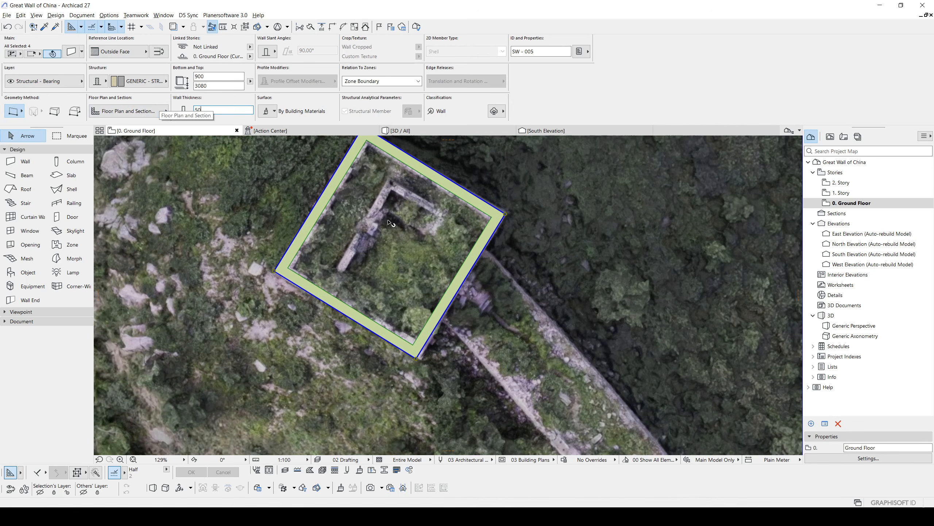
Step: Make the four tower walls slanted with a slant angle of 95° and show them in 3D
scroll(390, 227, "down", 1)
scroll(390, 227, "down", 1)
middle_click_drag(388, 229, 375, 232)
scroll(297, 225, "up", 5)
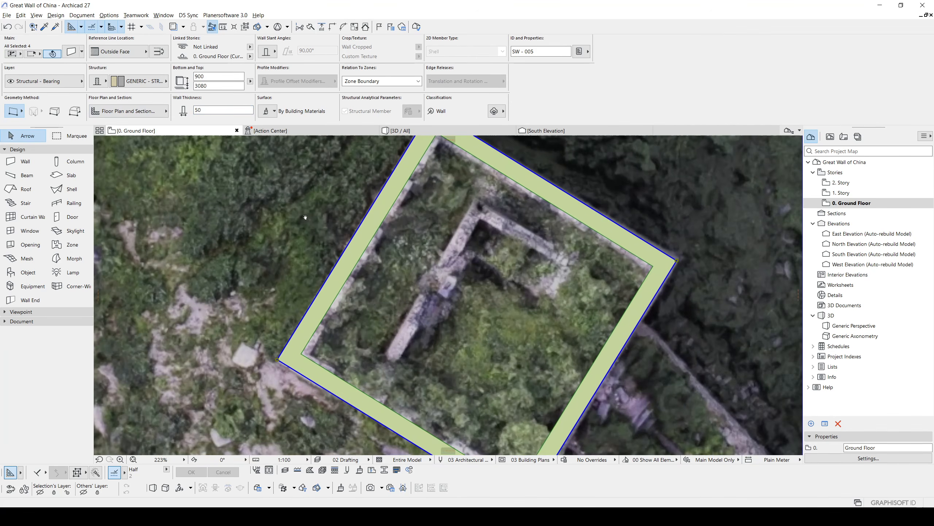
middle_click_drag(307, 217, 298, 227)
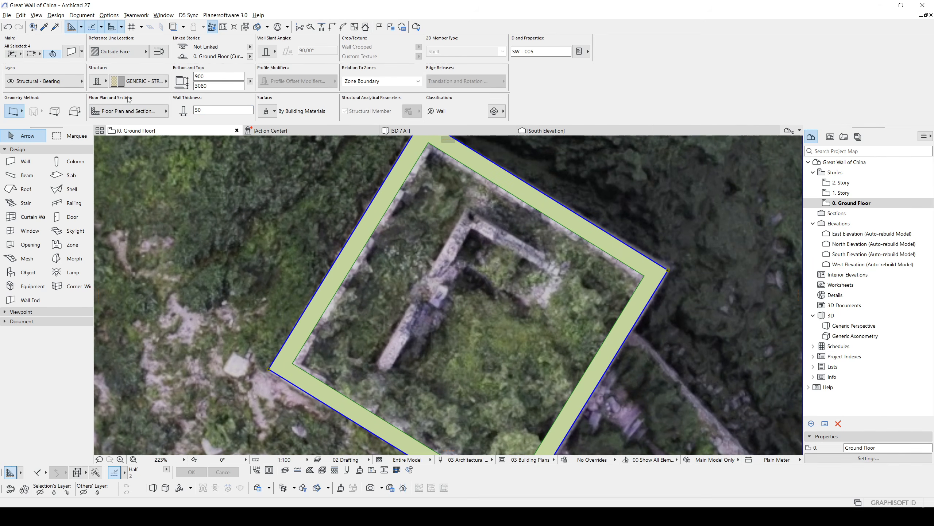
left_click(287, 52)
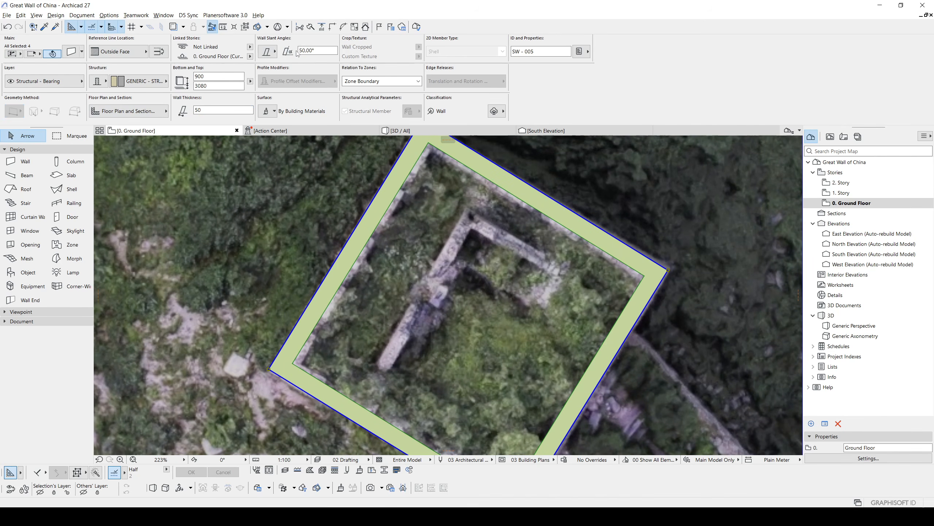
key("F3")
key("Return")
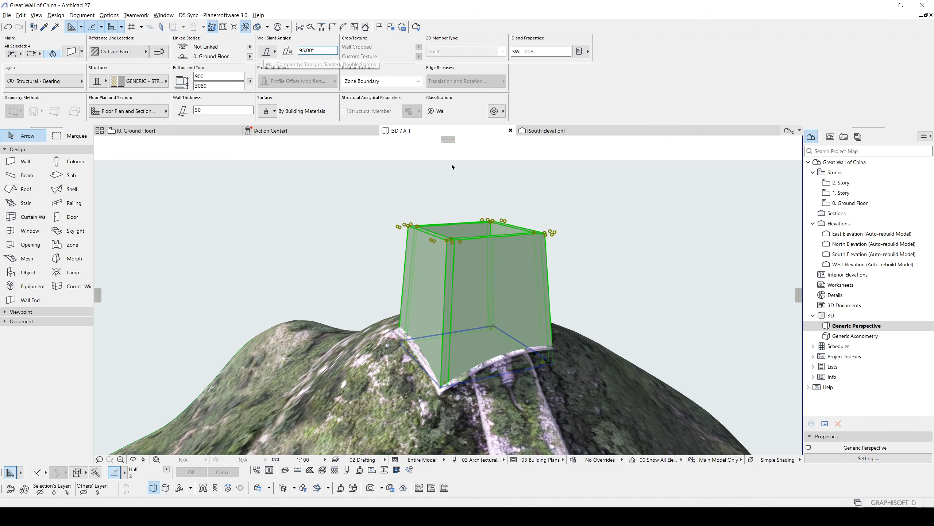
Step: Set the slant angle of the four selected tower walls to 92° and deselect them
middle_click_drag(493, 264, 450, 236, "shift")
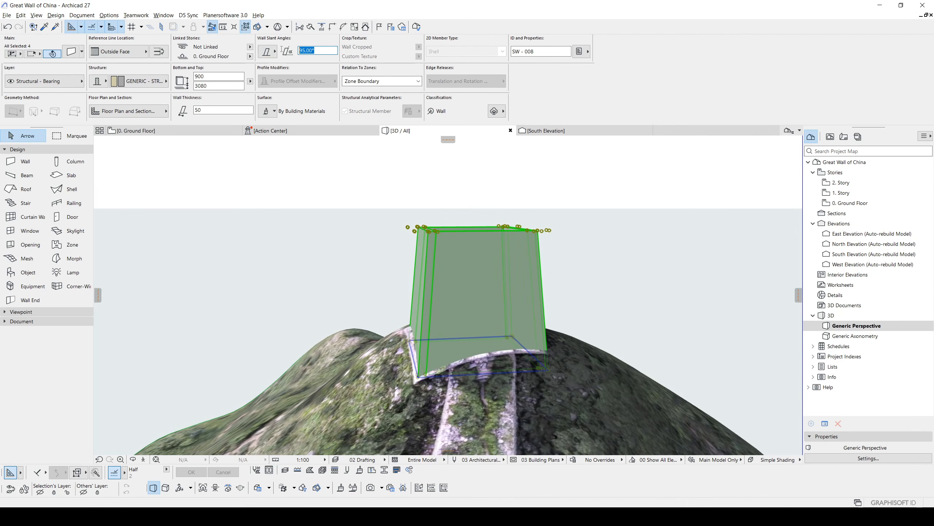
key("Return")
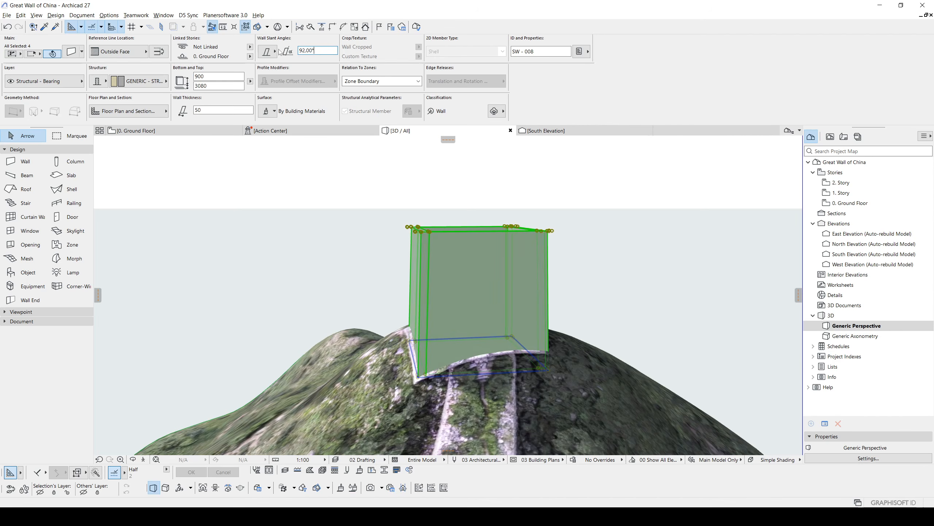
middle_click_drag(368, 258, 568, 253, "shift")
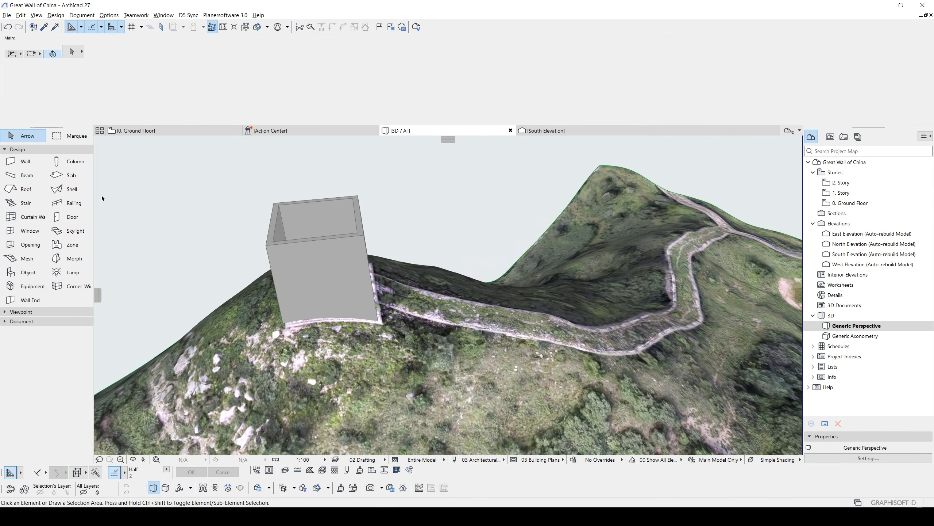
Step: Draw a basic-structure concrete slab, 30 thick, through the four inner corners at the top of the tower walls
left_click(72, 177)
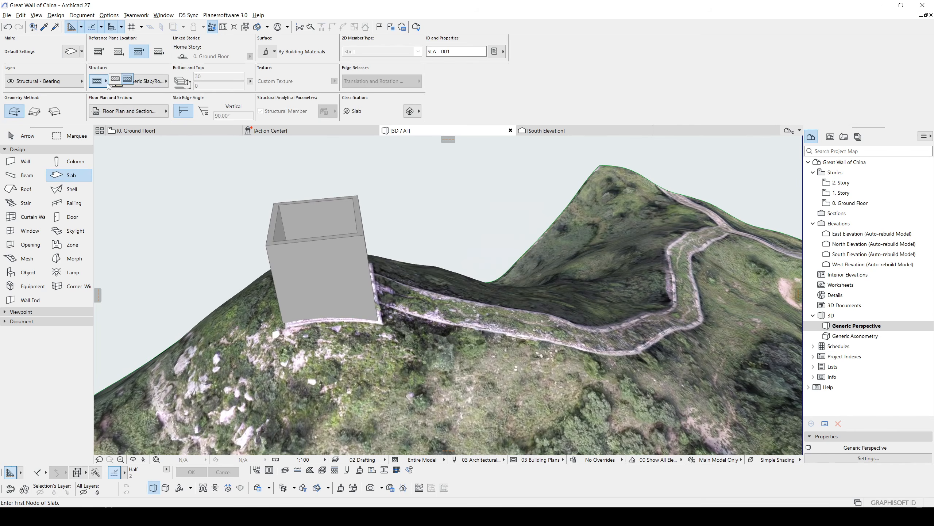
left_click(114, 80)
scroll(268, 201, "up", 3)
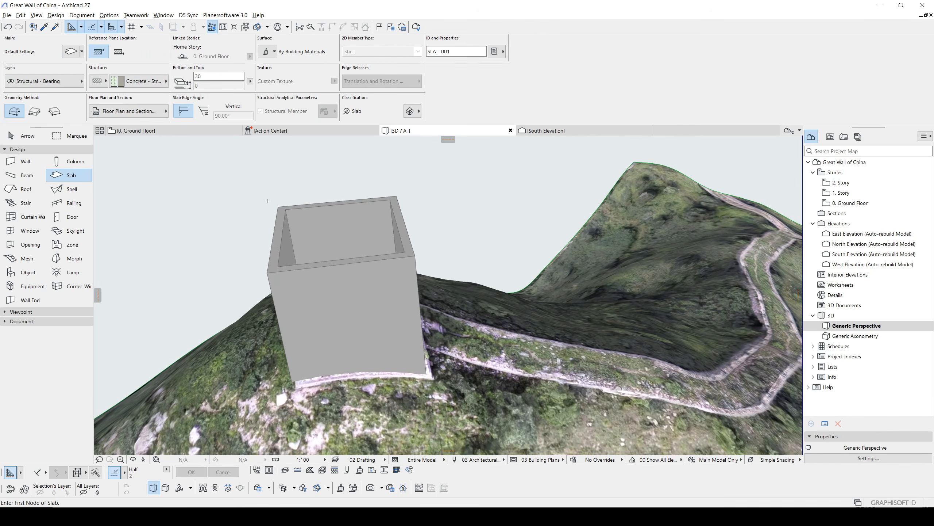
left_click(286, 210)
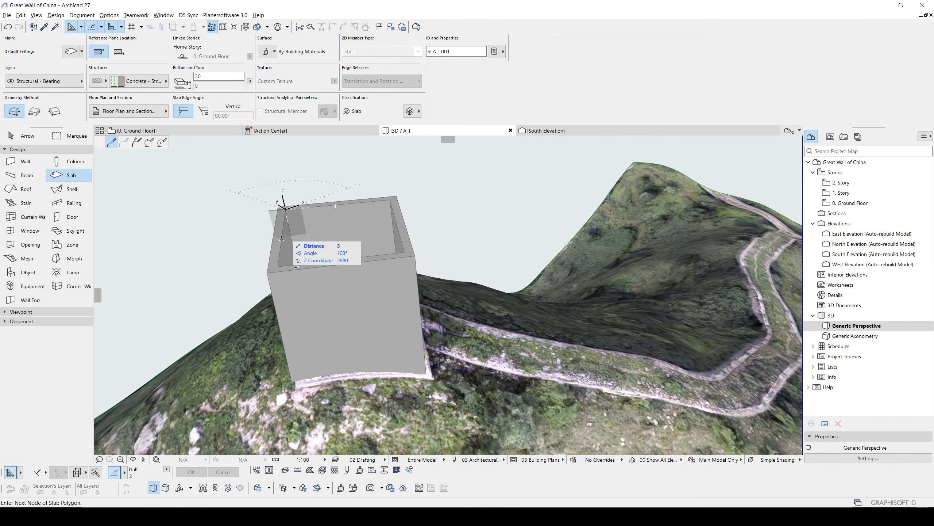
left_click(406, 248)
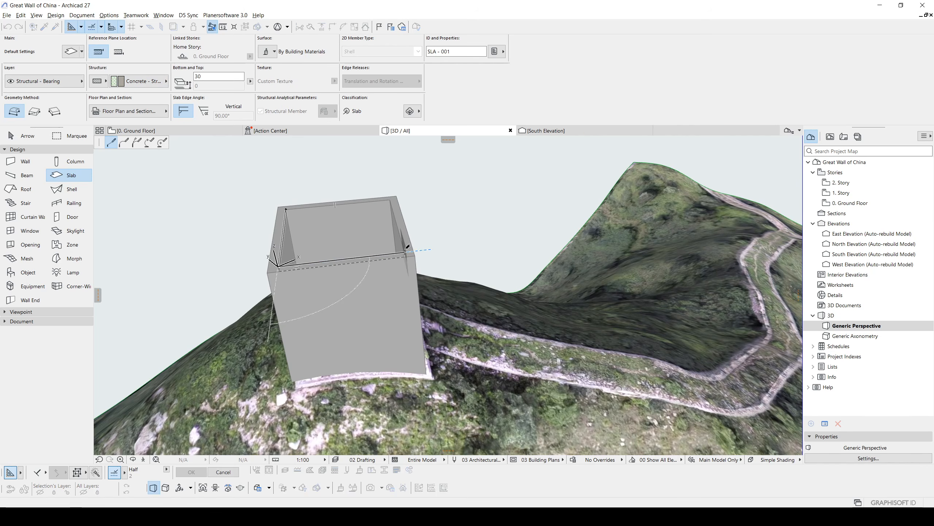
left_click(390, 199)
left_click(286, 209)
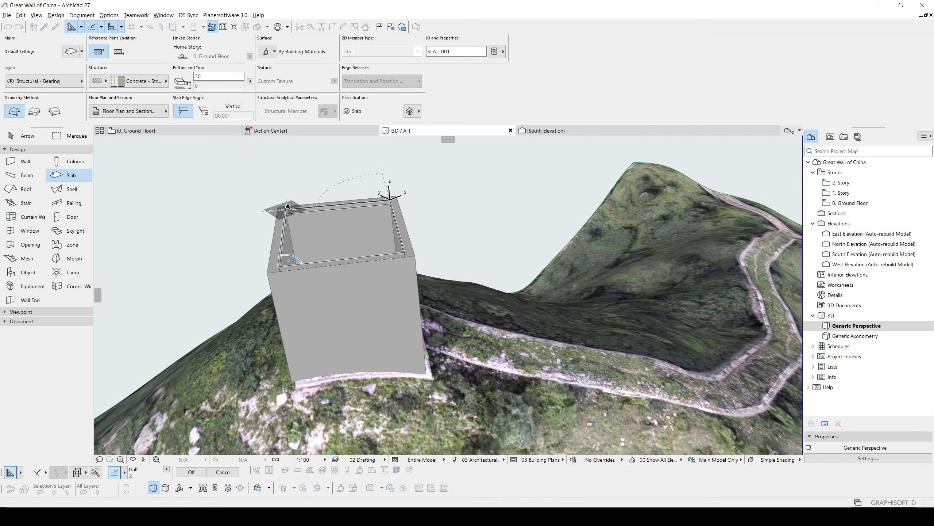
key("Escape")
Step: Select the slab on top of the tower, lower it by 100 between the walls, and deselect it
scroll(303, 224, "up", 3)
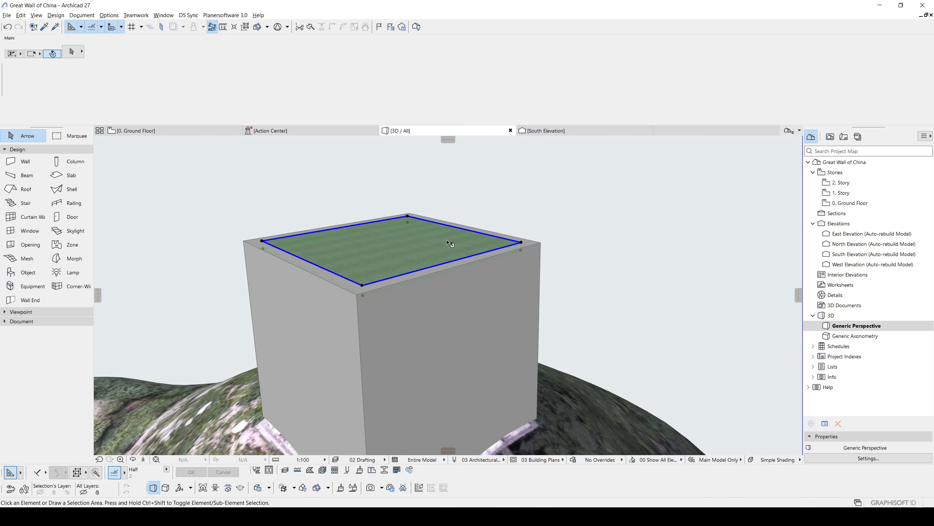
left_click(390, 254)
left_click(522, 242)
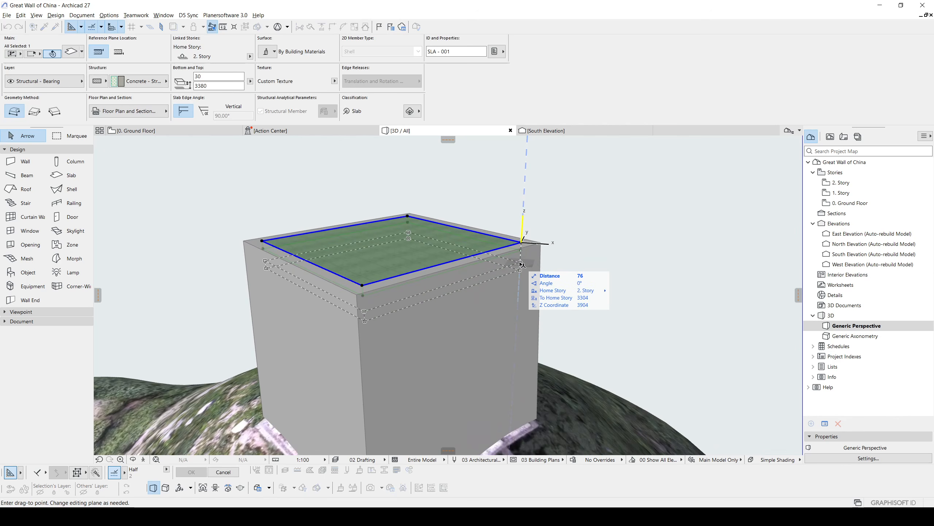
key("Return")
scroll(504, 278, "down", 3)
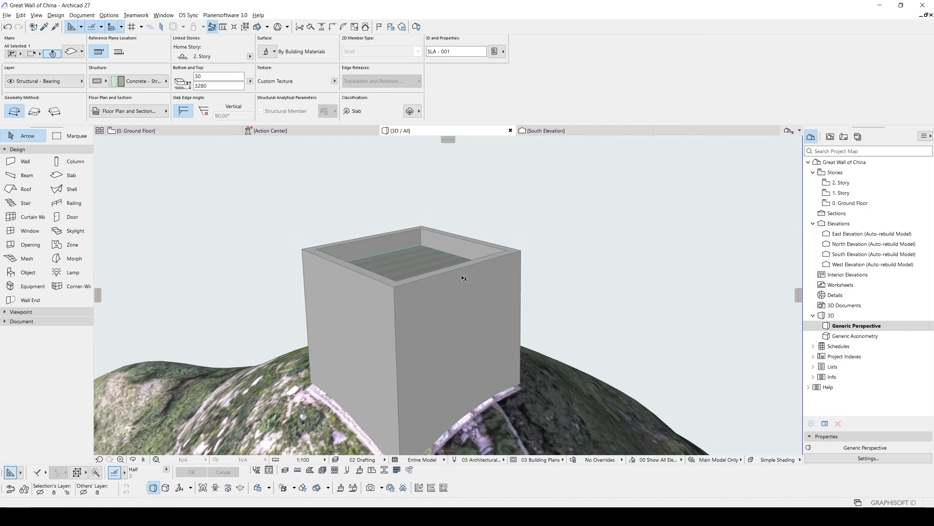
middle_click_drag(446, 275, 484, 265, "shift")
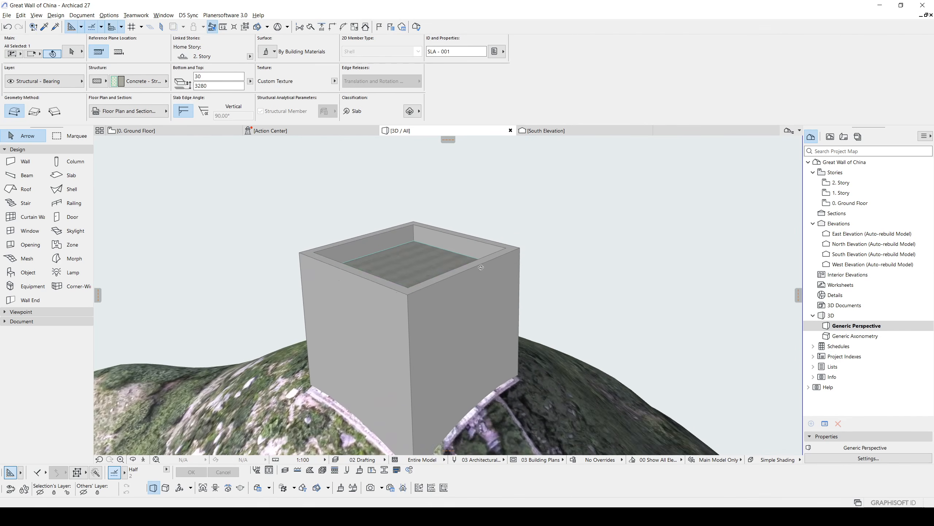
scroll(464, 264, "up", 3)
left_click(576, 249)
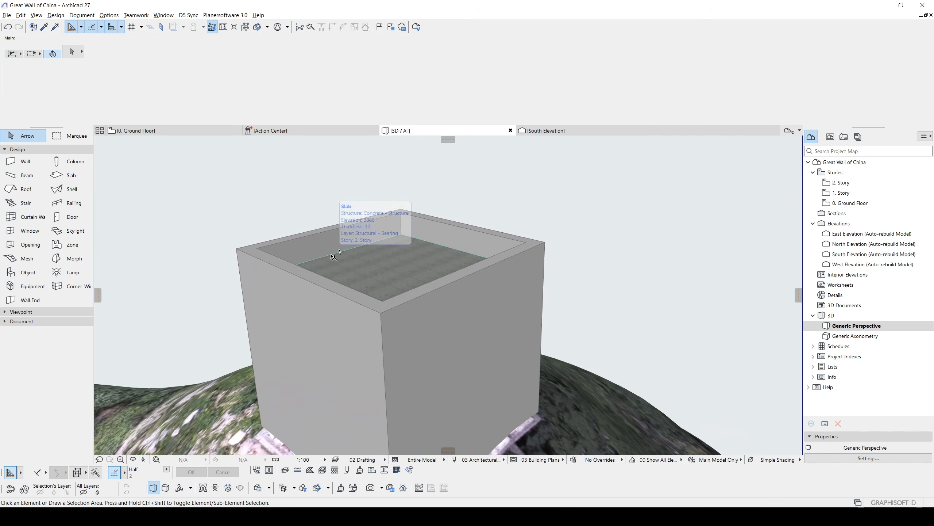
Step: Place a rectangular opening 66 wide and 63 high at the top edge of one tower wall, near its corner
left_click(23, 247)
scroll(391, 281, "up", 2)
middle_click_drag(392, 282, 418, 257, "shift")
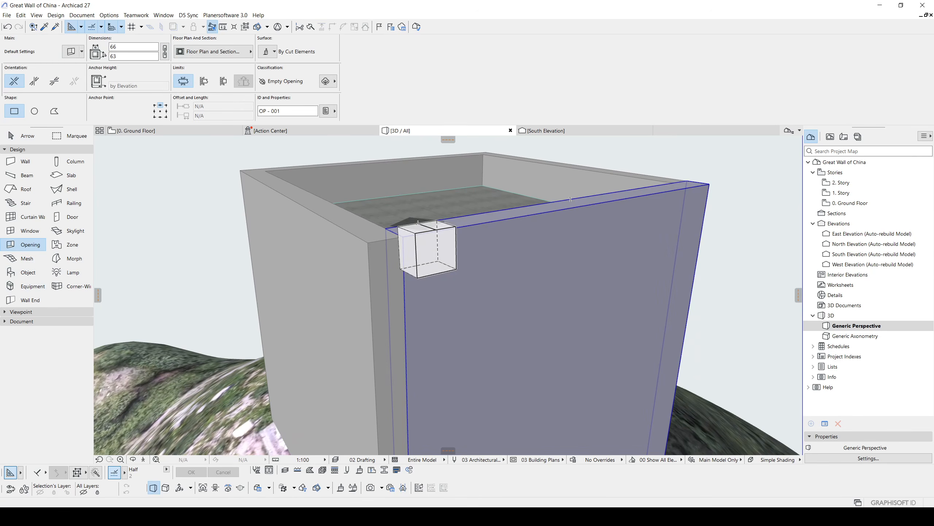
left_click(418, 223)
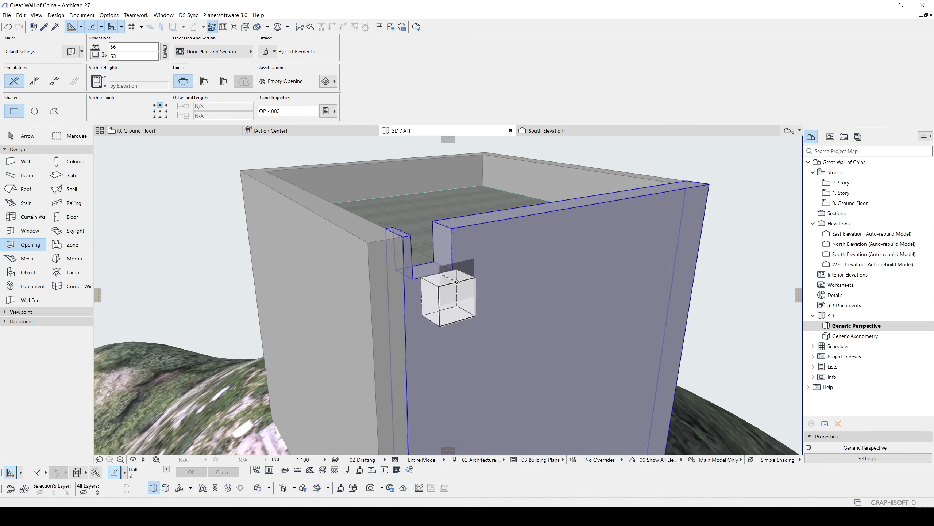
key("Escape")
Step: Set the width of the opening at the top of the tower wall to 50 and deselect it
left_click(451, 229)
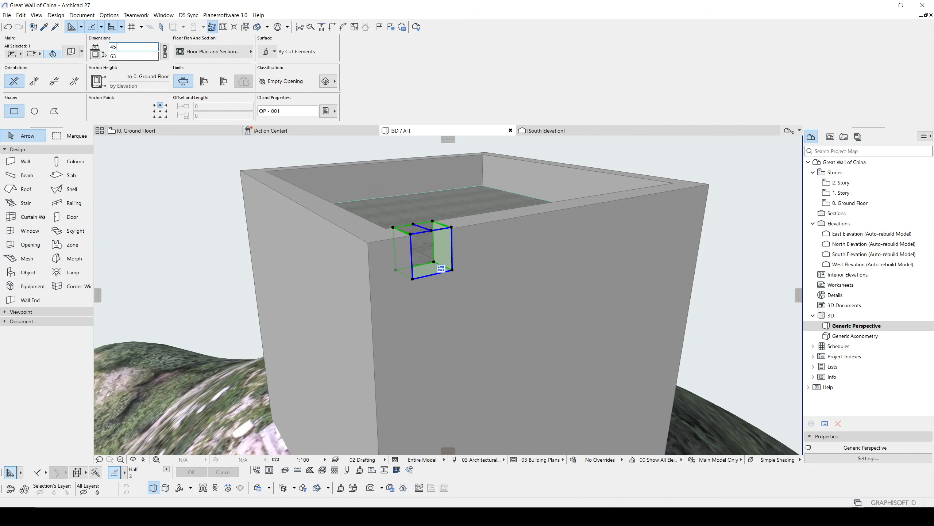
left_click(122, 57)
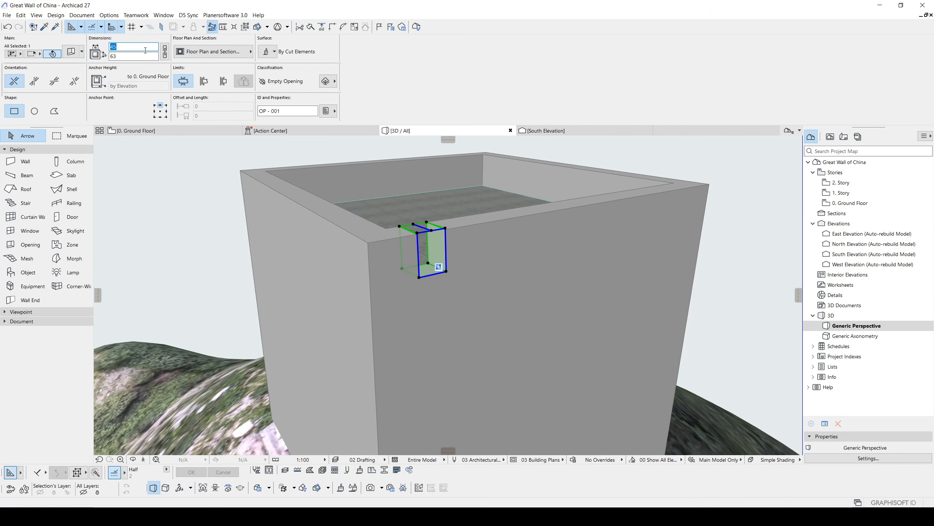
middle_click_drag(372, 226, 314, 231, "shift")
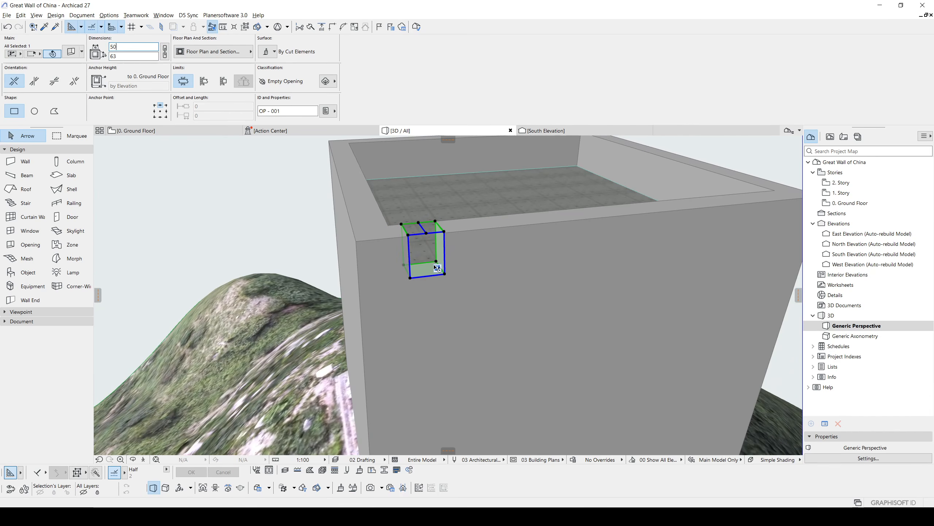
middle_click_drag(460, 264, 413, 309, "shift")
scroll(417, 259, "down", 2)
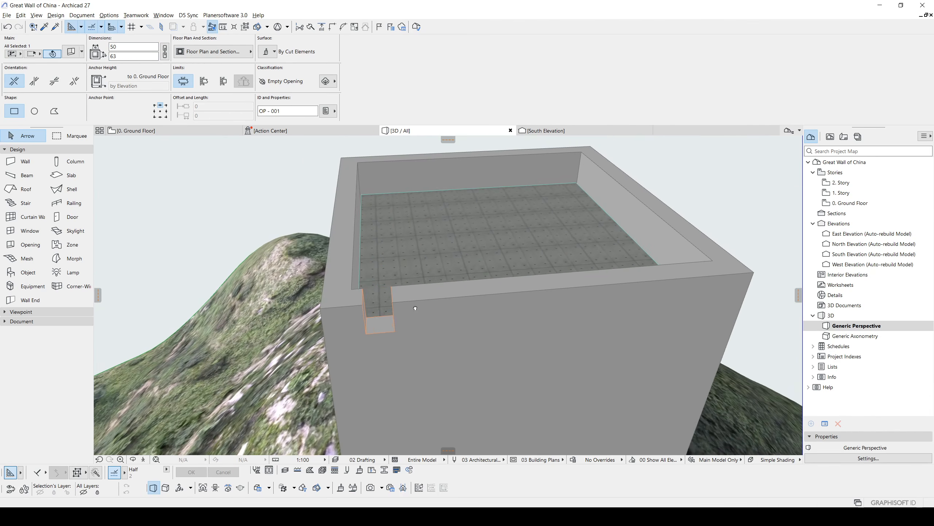
key("Escape")
Step: Pick up the opening's settings and place a matching 50 × 63 opening on the opposite wall's top edge, near the same end
left_click(393, 290, "alt")
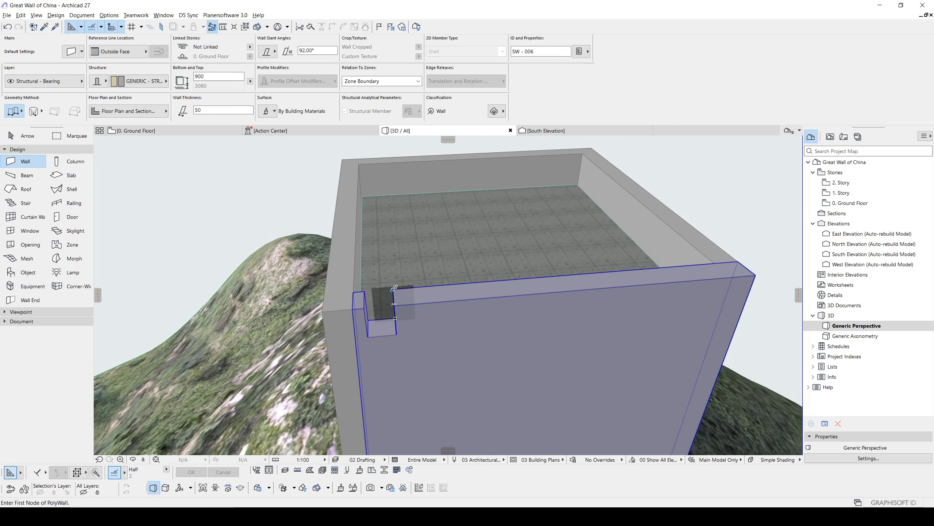
left_click(382, 304, "alt")
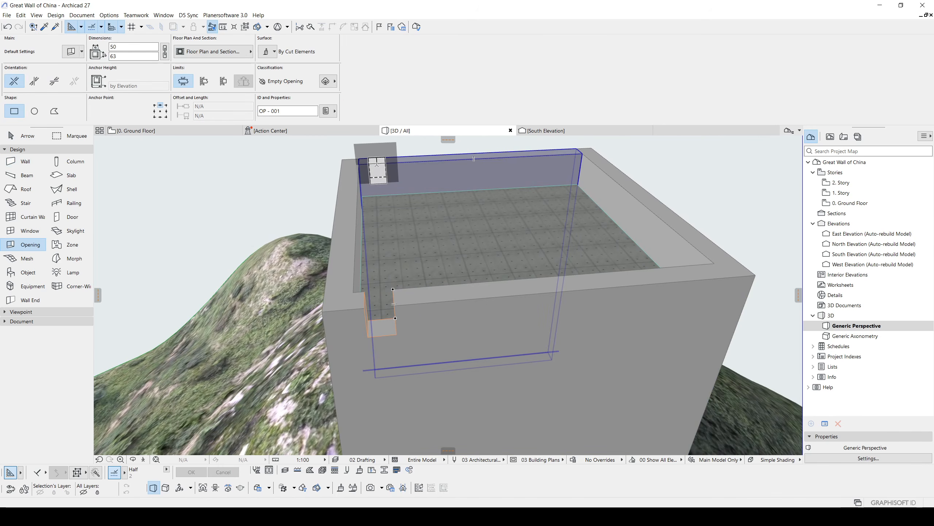
left_click(375, 164)
key("Escape")
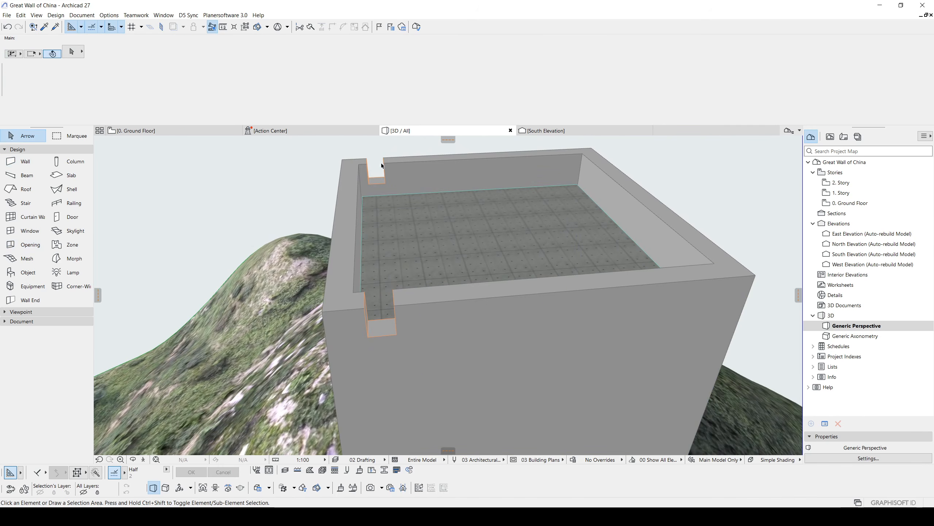
Step: Select both openings and multiply them by Drag with Increment and Spread along the walls up to the far inner corner
left_click(383, 164)
left_click(392, 292, "shift")
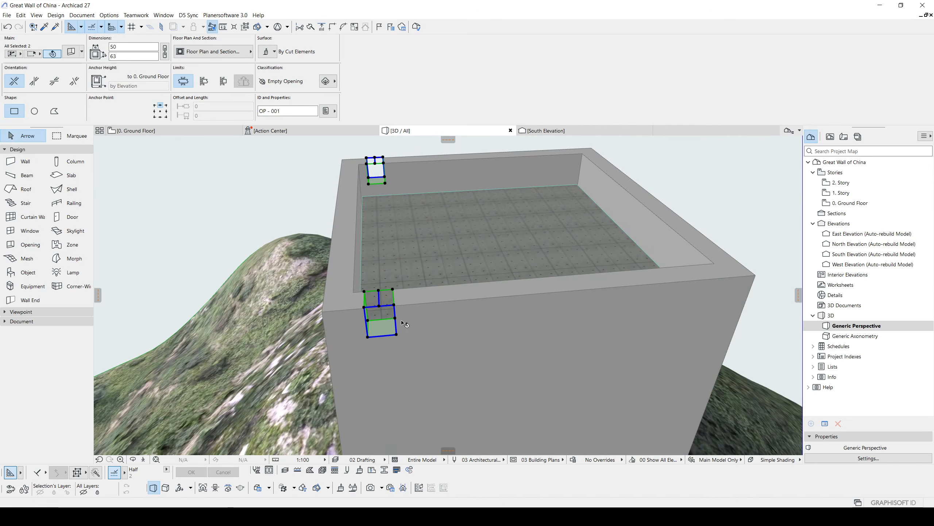
key("ctrl+u")
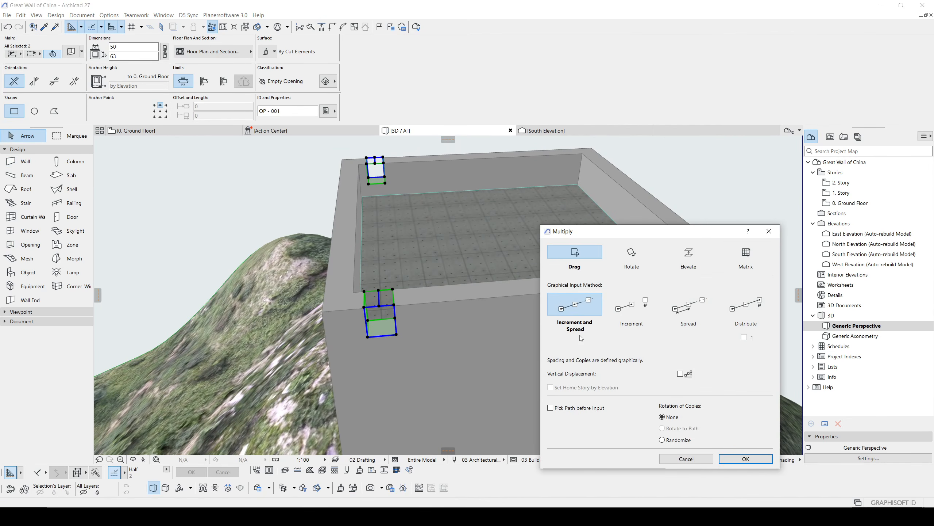
left_click(726, 460)
left_click(365, 291)
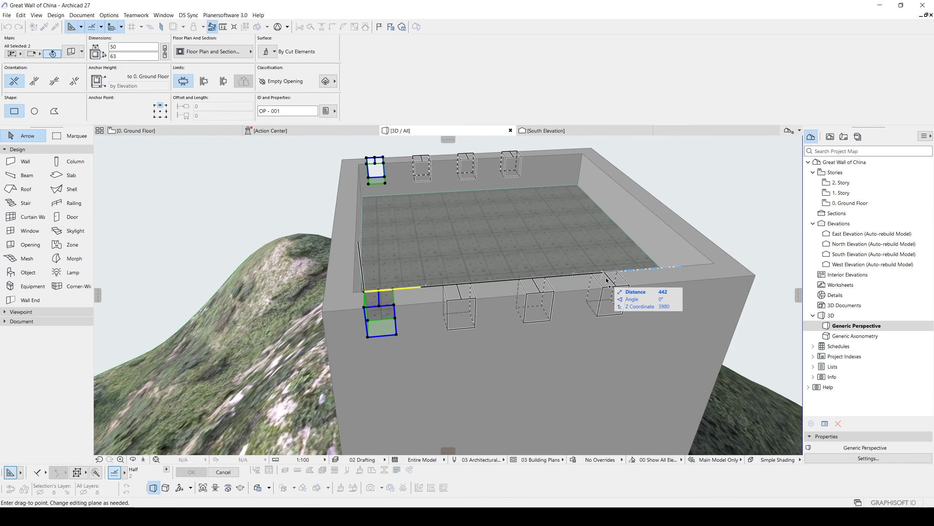
left_click(661, 267)
scroll(566, 273, "down", 2)
mouse_move(566, 273)
middle_mouse_down()
mouse_move(498, 272)
mouse_move(441, 255)
mouse_move(496, 283)
middle_mouse_up()
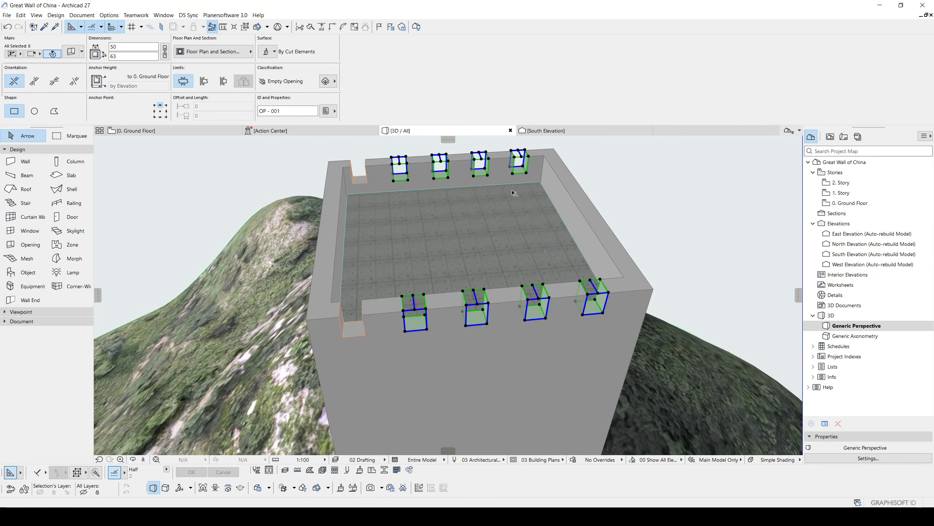
Step: Add the two original openings to the selection and slide all ten along their walls to centre the rows between the corners
left_click(368, 170, "shift")
left_click(363, 323, "shift")
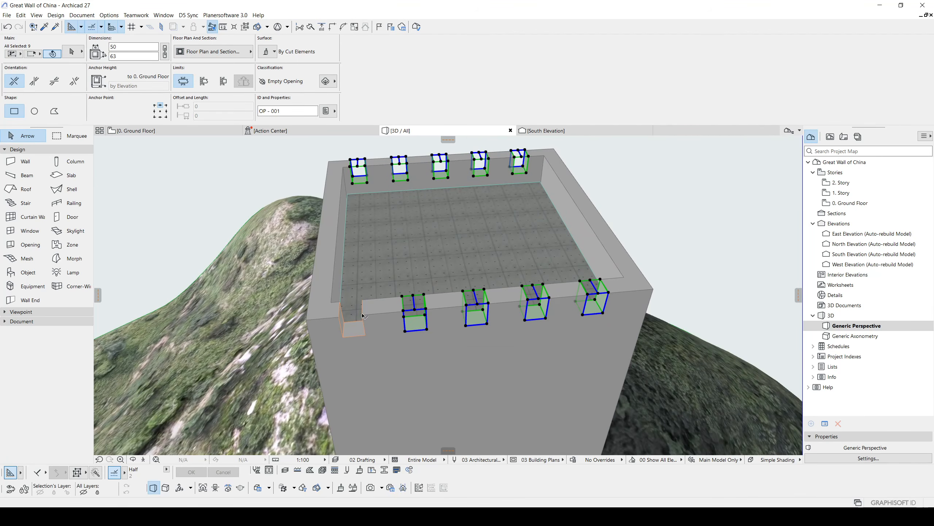
key("ctrl+d")
left_click(340, 302)
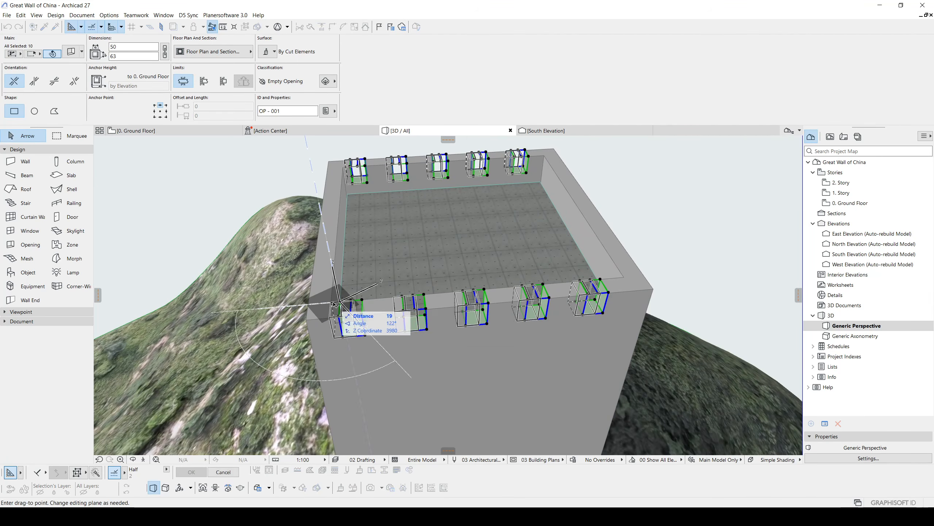
left_click(331, 302)
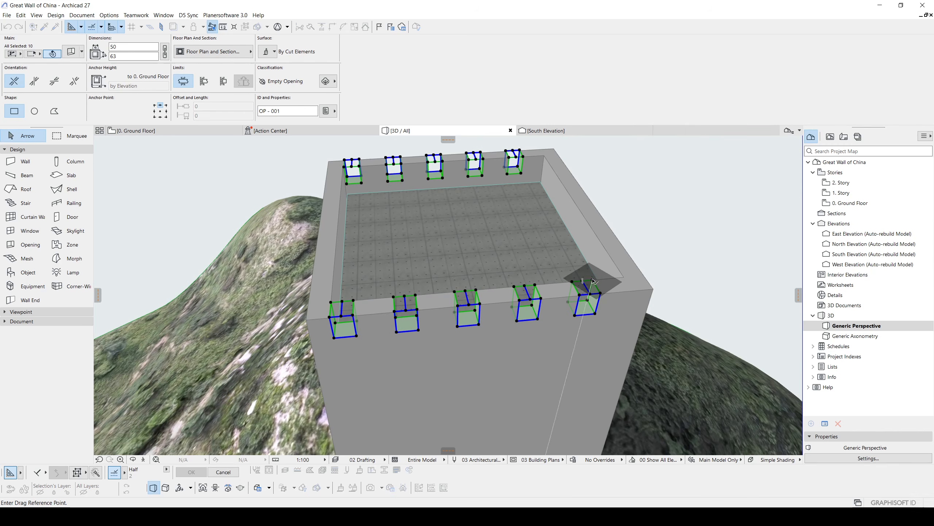
left_click(593, 280)
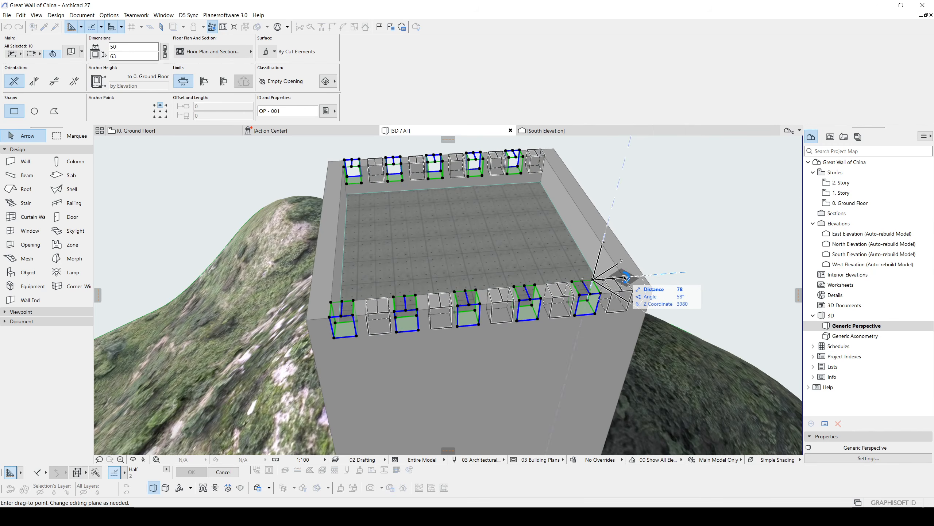
key("Return")
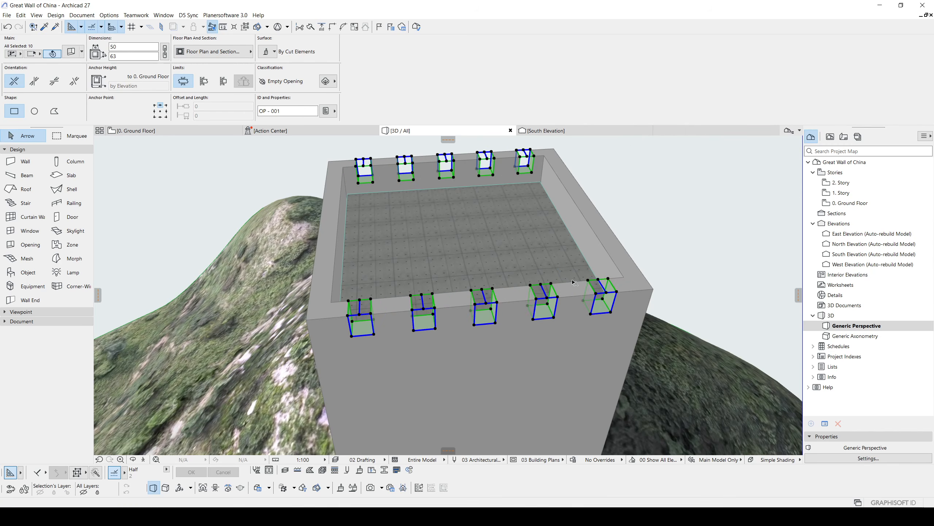
key("Escape")
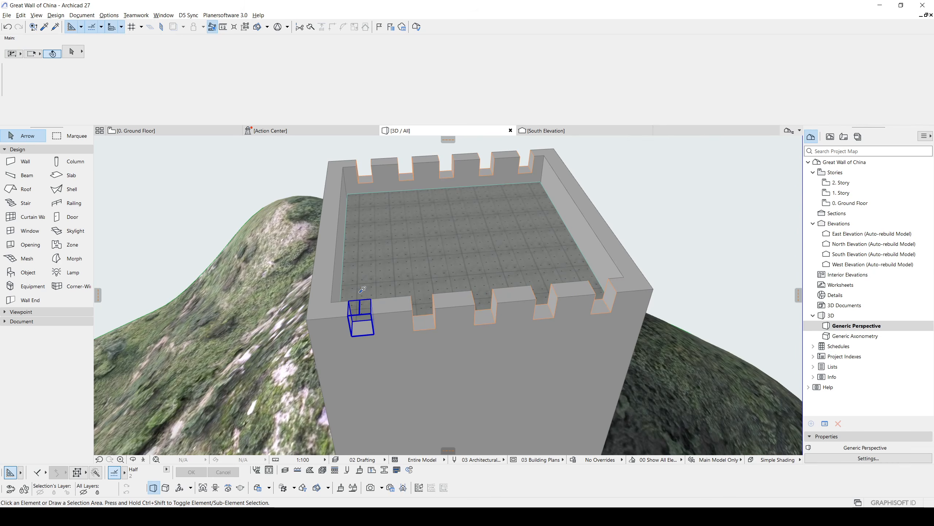
Step: Pick up an opening's settings and place one 50 × 63 opening at the top of each of the two uncut tower walls
left_click(360, 293, "alt")
middle_click_drag(441, 257, 360, 252, "shift")
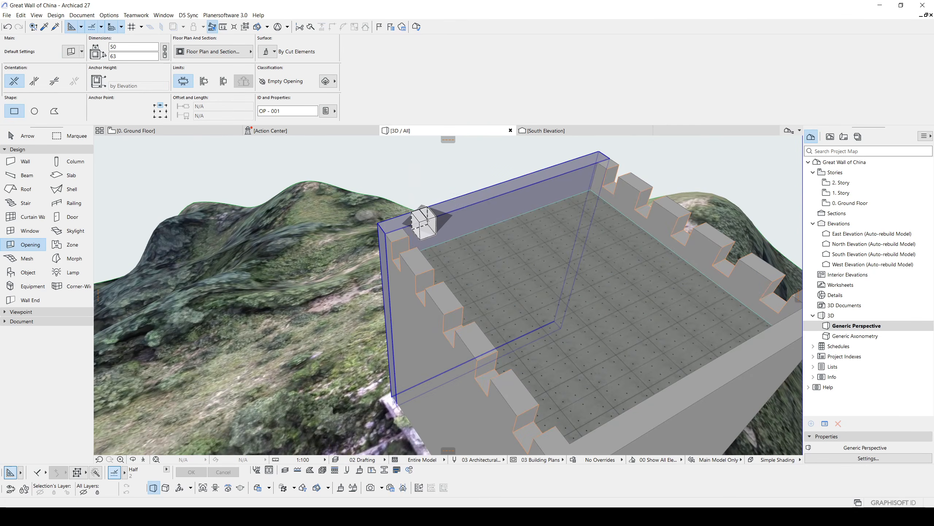
left_click(427, 219)
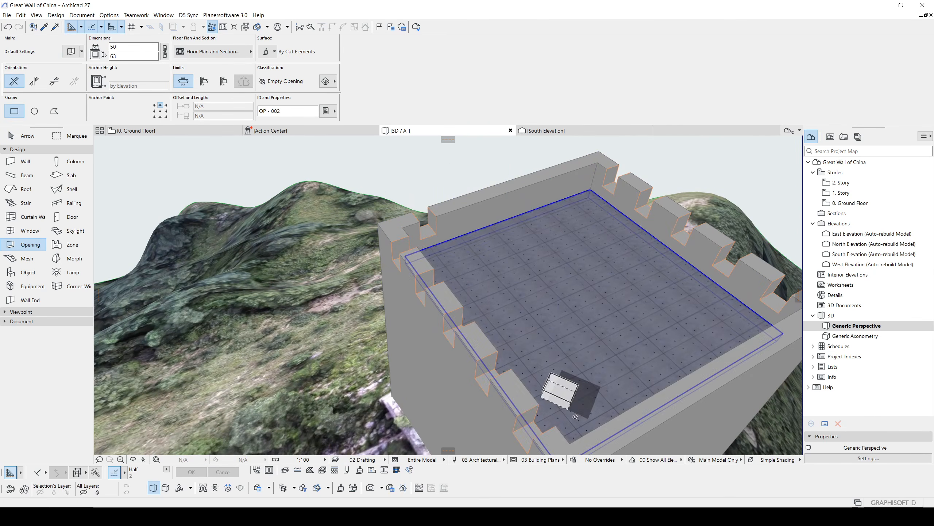
left_click(603, 425)
key("Escape")
Step: Drag the new opening along the near tower wall until it lines up with the opening at the top of the opposite wall
middle_click_drag(618, 423, 526, 351)
left_click(521, 348)
left_click(520, 348)
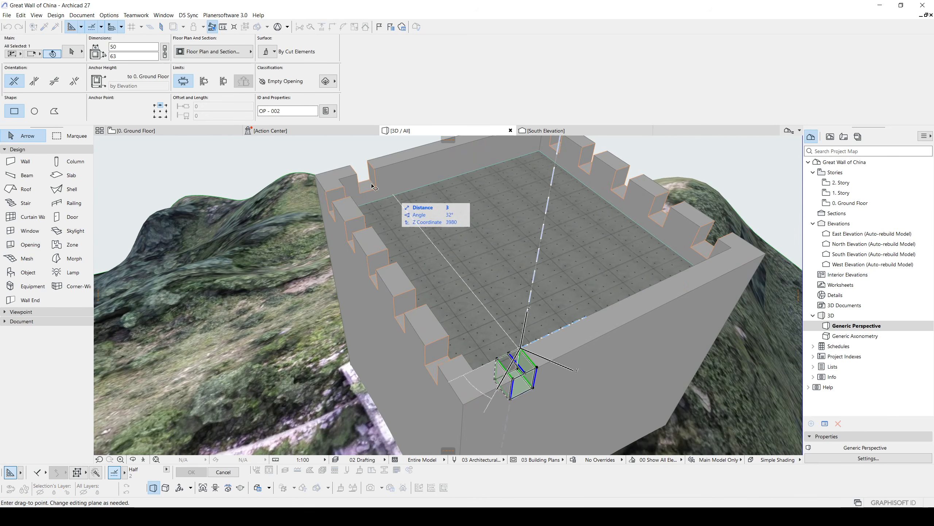
left_click(375, 172)
Step: Select both facing openings, measure the gap between neighbouring battlement openings, and multiply the pair along their walls up to the far corner
left_click(375, 172, "shift")
middle_click_drag(556, 235, 719, 303, "shift")
key("m")
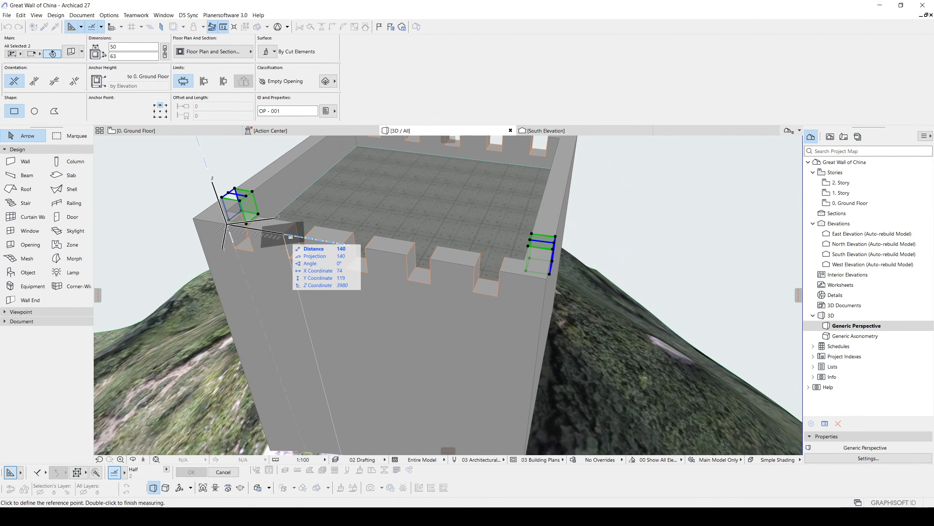
key("Escape")
middle_click_drag(580, 266, 257, 263, "shift")
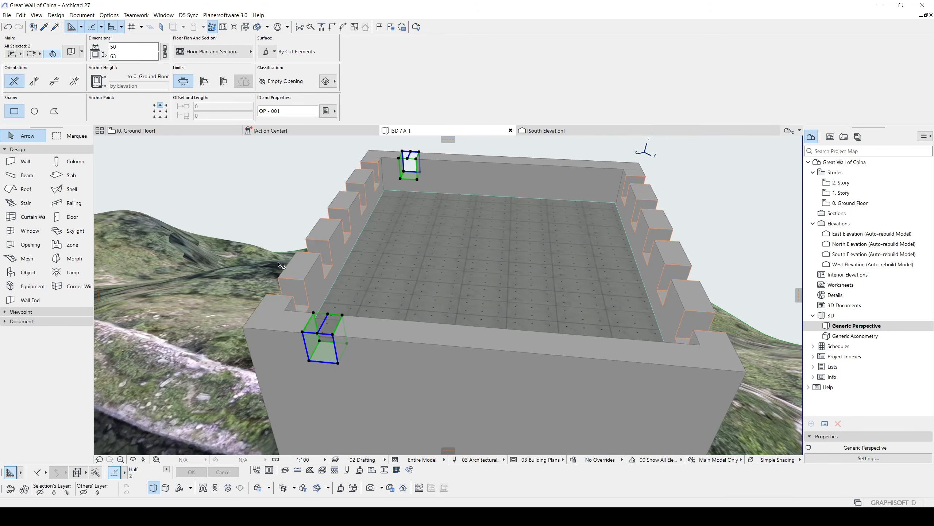
key("ctrl+u")
left_click(746, 458)
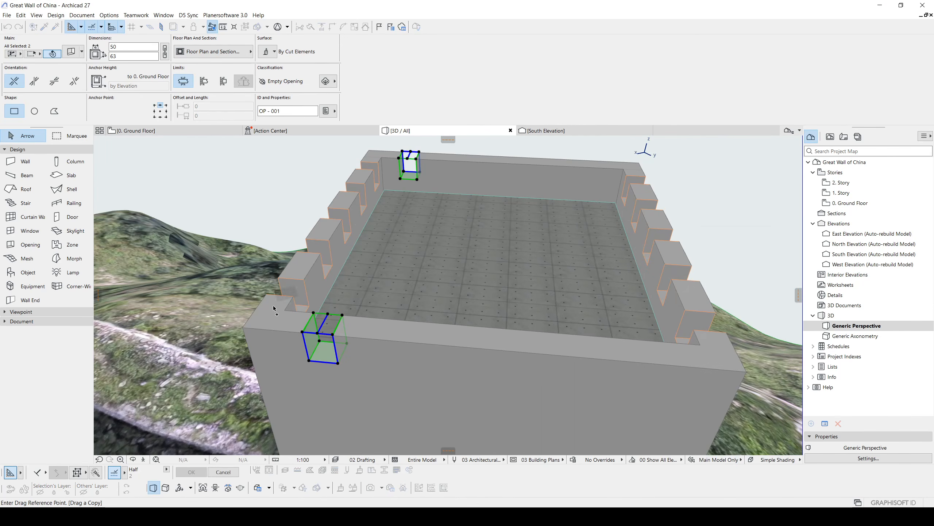
left_click(313, 313)
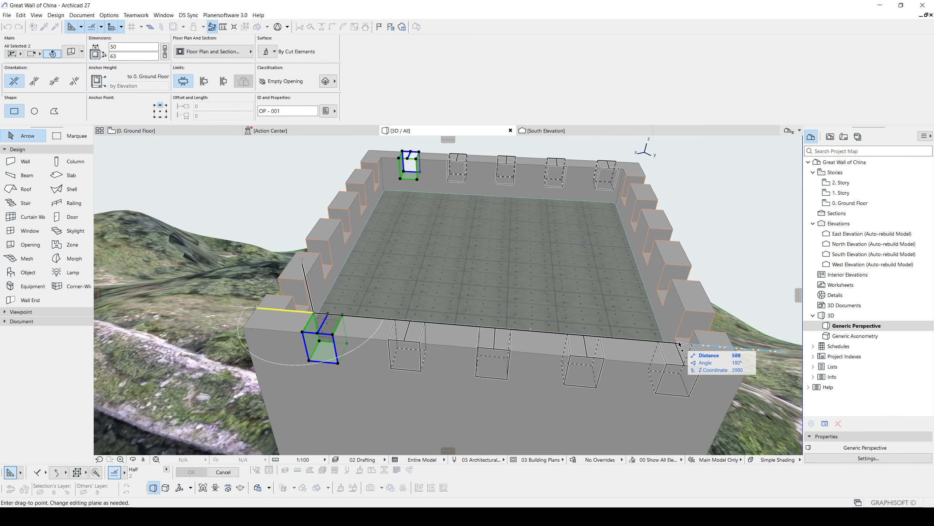
left_click(679, 344)
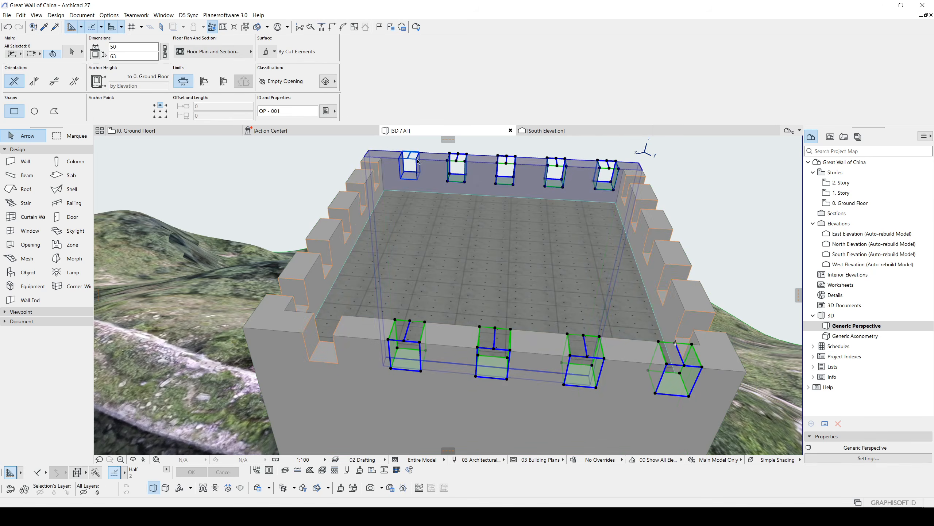
Step: Add the two source openings to the multiplied ones and slide the whole selection slightly along the walls to centre both rows
left_click(418, 161, "shift")
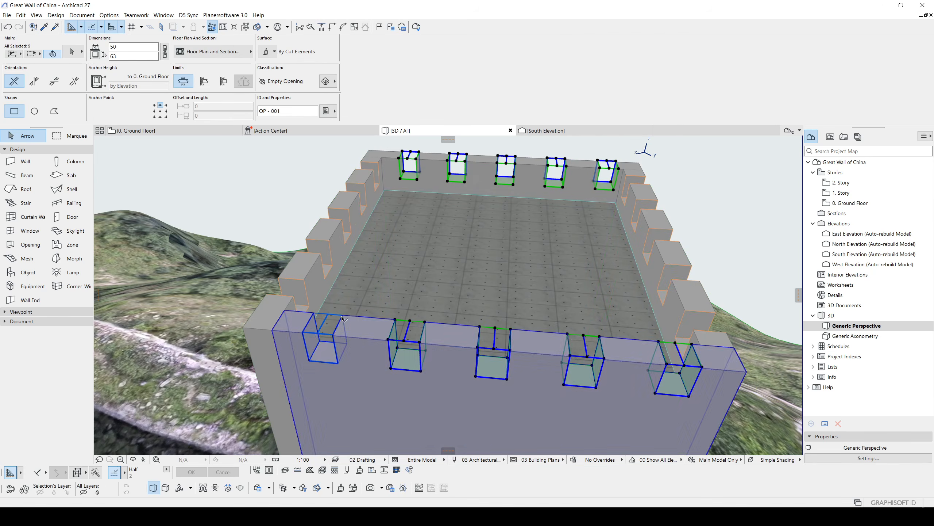
left_click(341, 319, "shift")
middle_click_drag(342, 318, 493, 317, "shift")
key("ctrl+d")
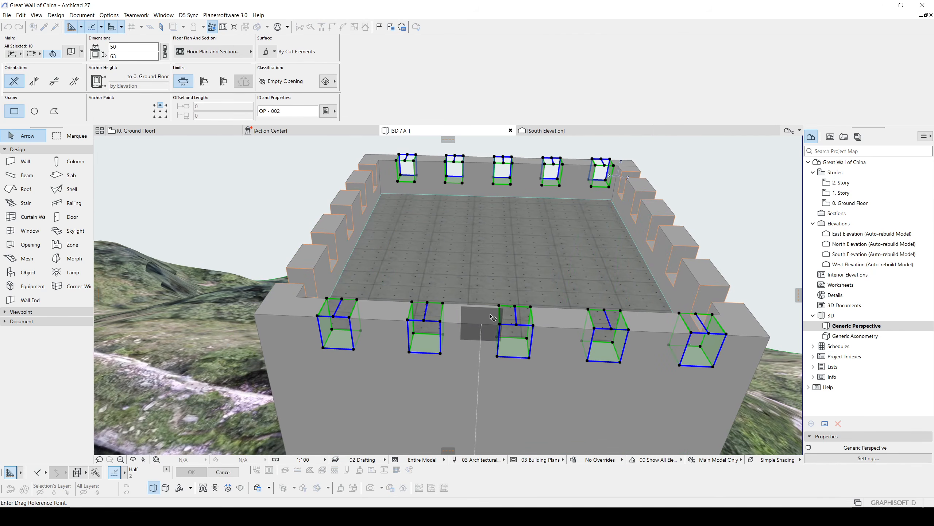
left_click(493, 317)
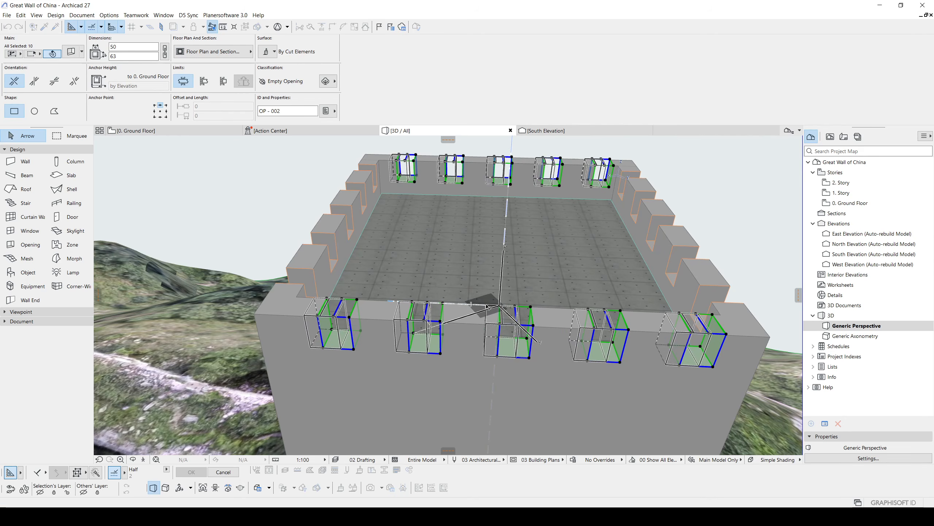
left_click(486, 306)
key("Escape")
middle_click_drag(487, 306, 526, 299, "shift")
key("alt")
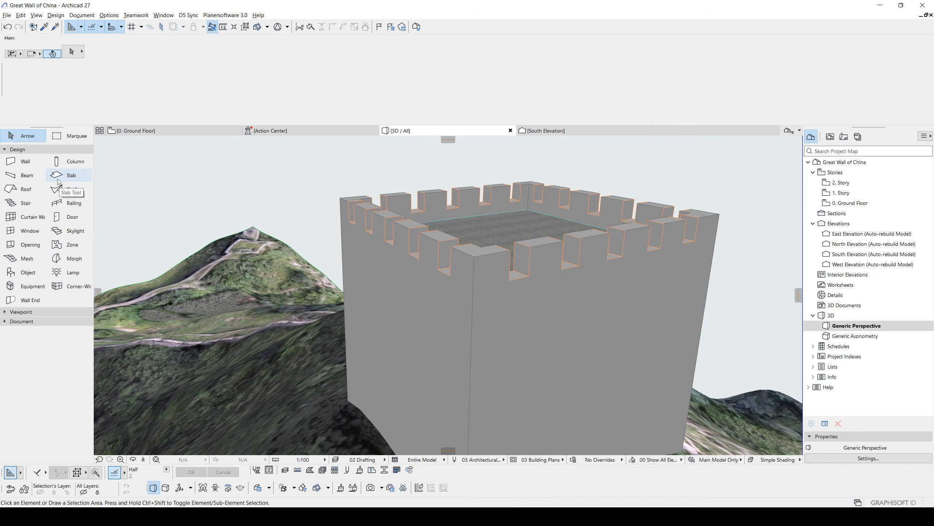
Step: Draw a closed chain of 40 × 30 beams around the four outer top corners of the tower walls
left_click(32, 179)
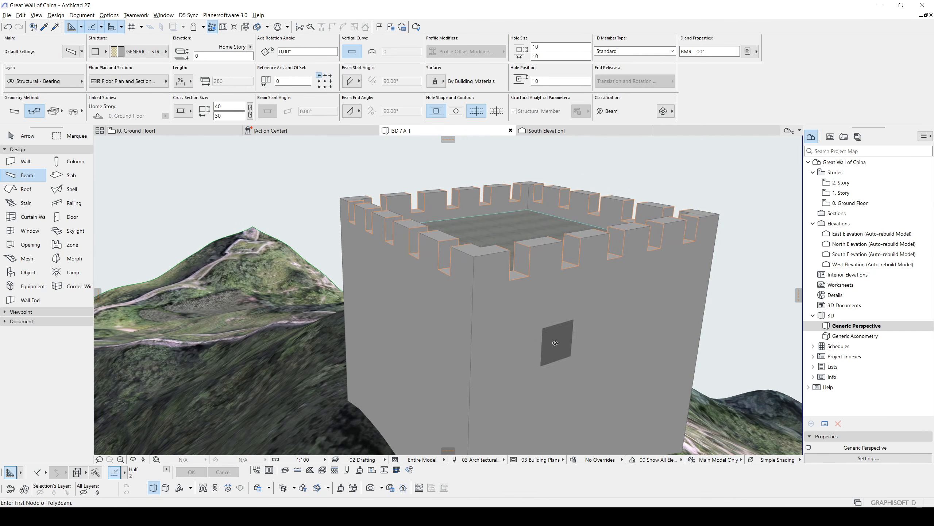
left_click(474, 257)
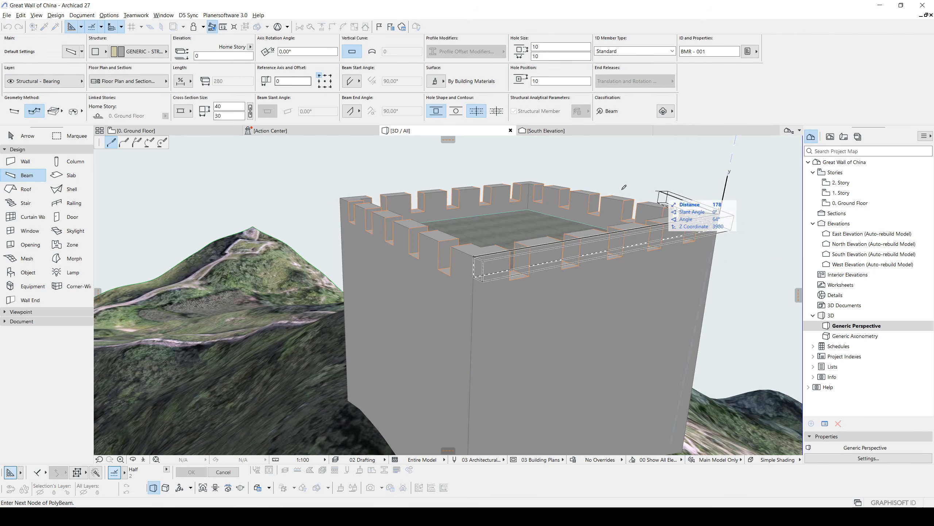
middle_click_drag(589, 184, 520, 219, "shift")
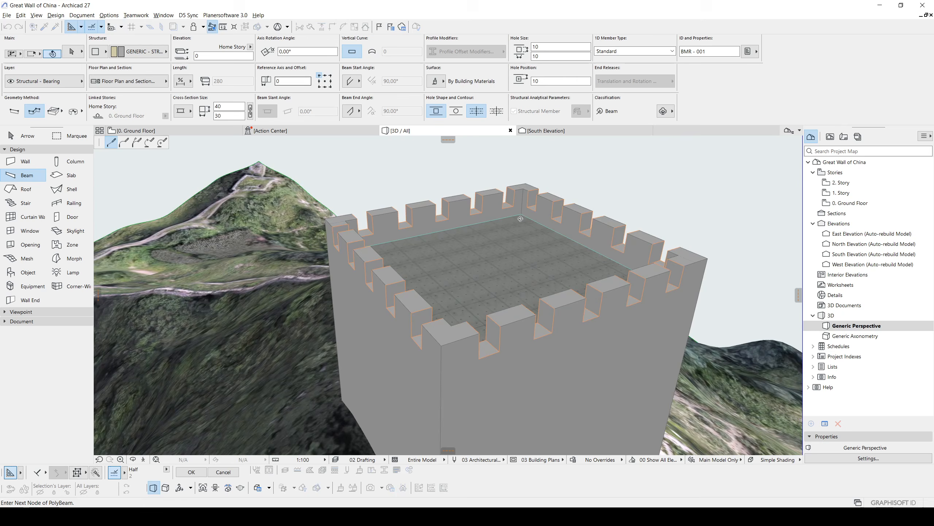
left_click(526, 184)
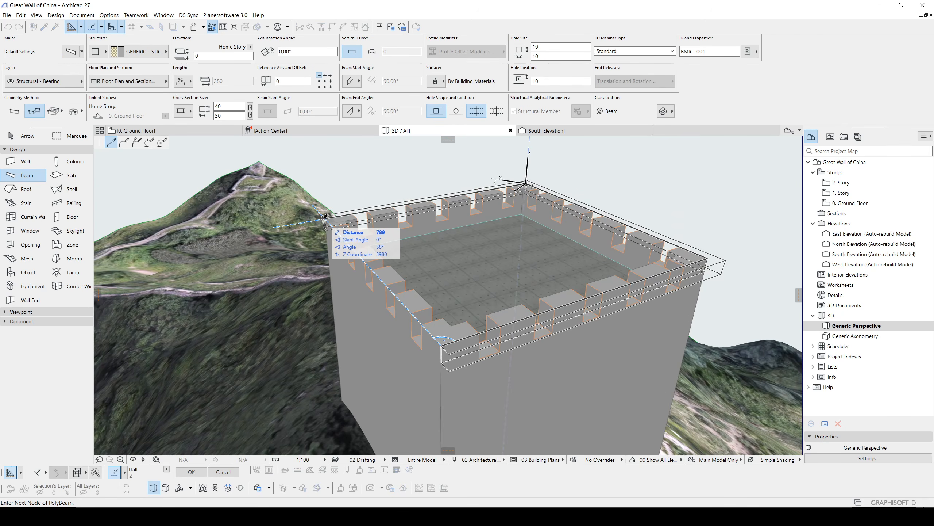
left_click(441, 346)
Step: Select the four beams and drag them straight down below the battlements to an elevation of about 3267
left_click(445, 343, "shift")
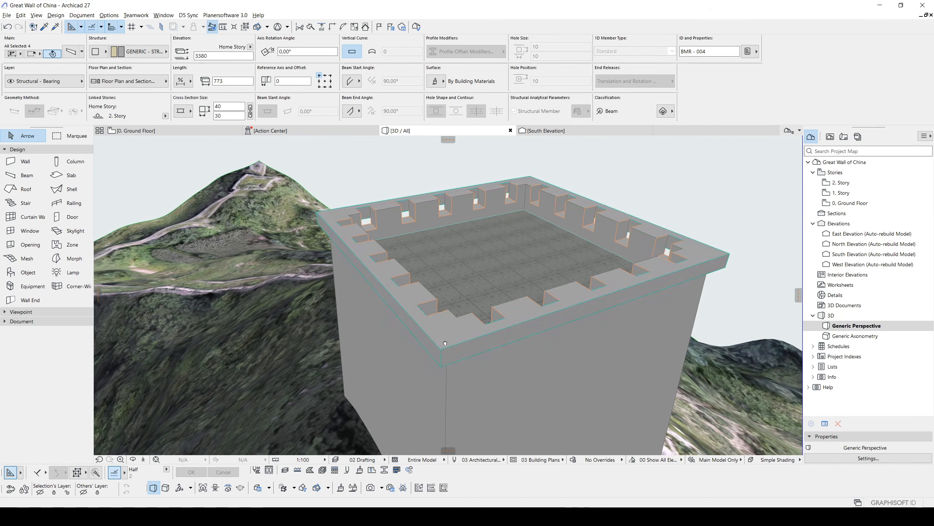
middle_click_drag(446, 343, 465, 271, "shift")
key("ctrl+d")
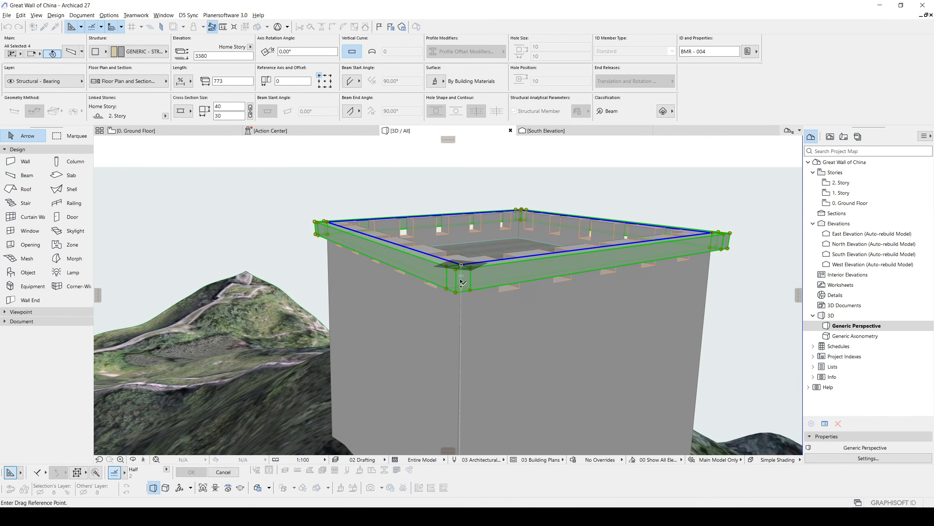
left_click(460, 280)
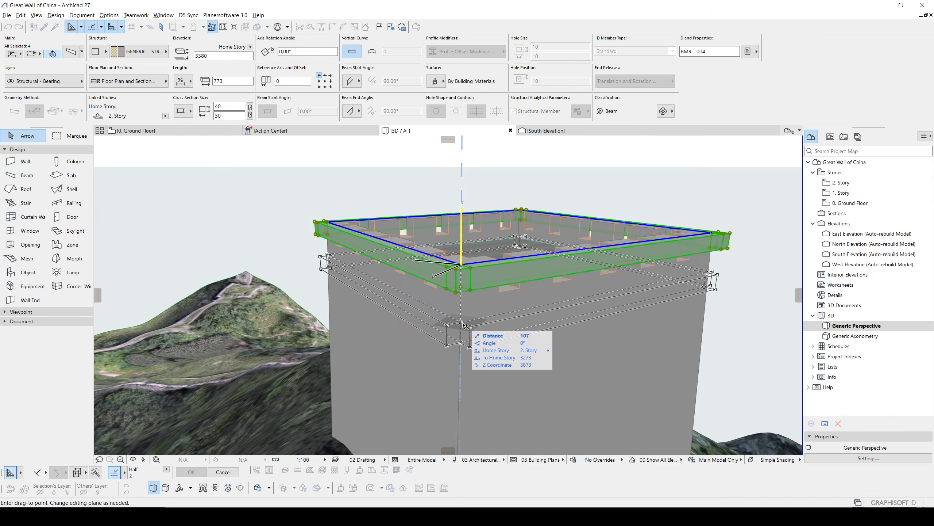
left_click(464, 327)
middle_click_drag(465, 327, 235, 228, "shift")
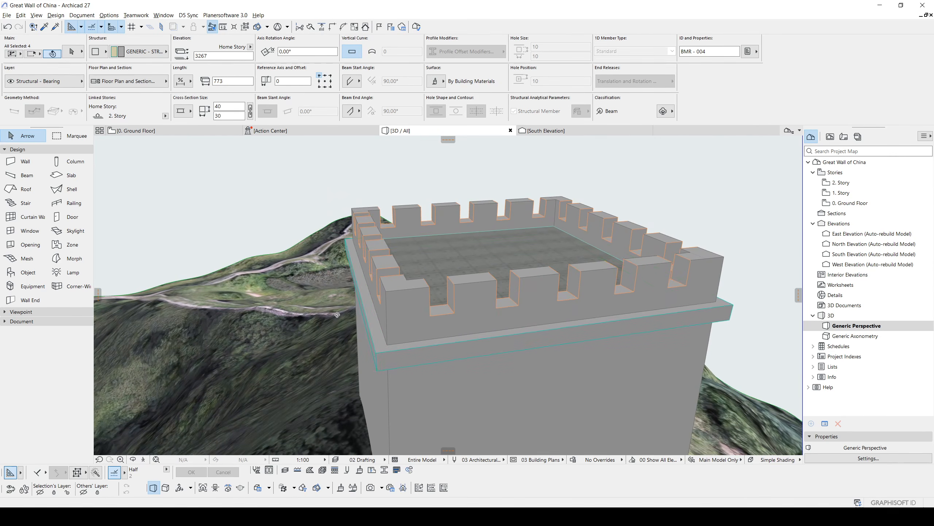
Step: Set the cross-section of the four selected beams to 20 high and 15 wide
double_click(231, 106)
type("20")
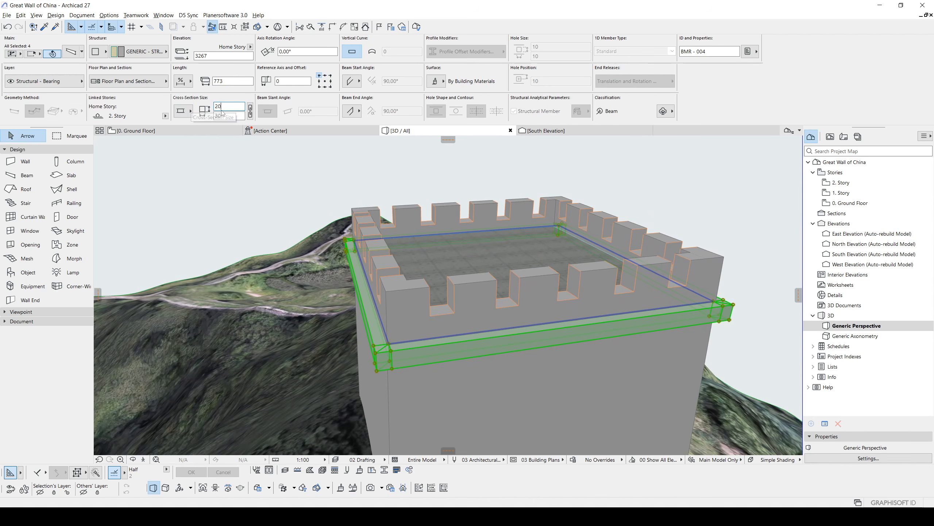
key("Return")
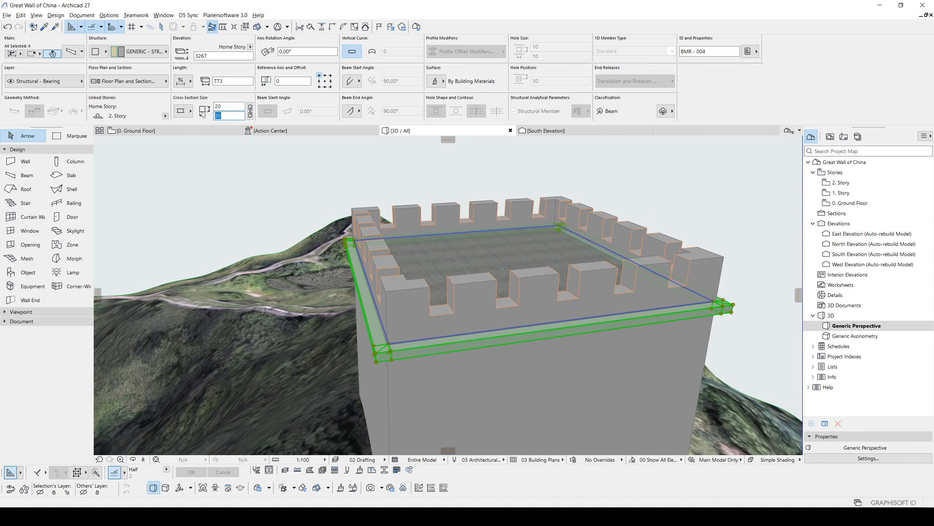
type("1")
key("Return")
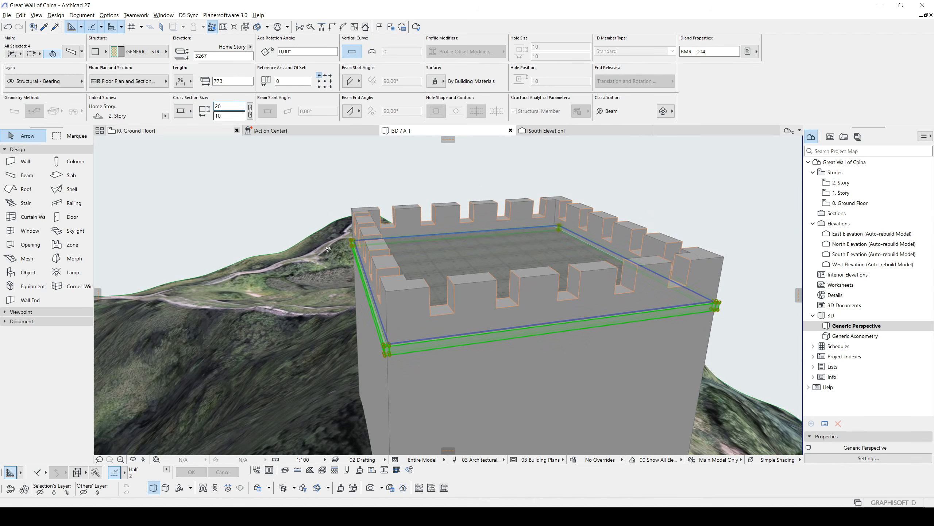
middle_click_drag(418, 373, 755, 390, "shift")
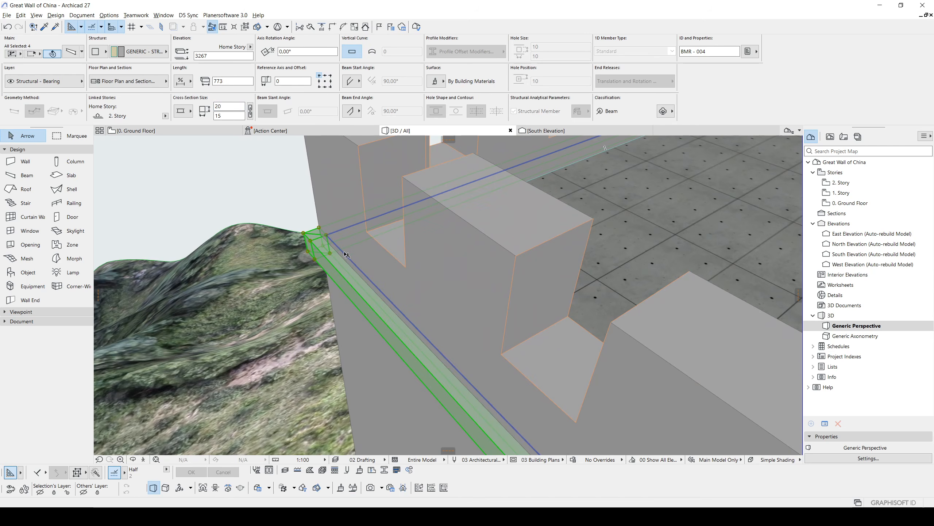
Step: Offset all edges of the beam ring outward to meet the slanted wall faces, and deselect the beams
key("Escape")
left_click(356, 268)
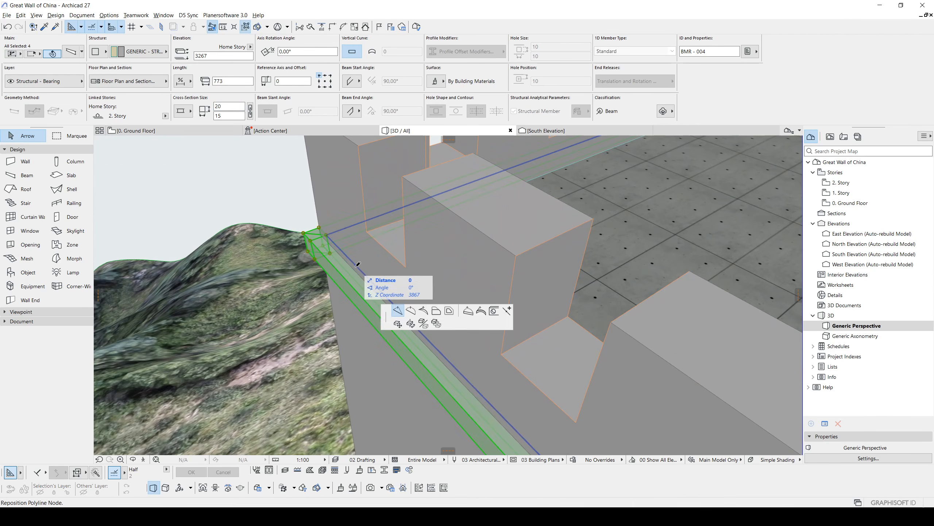
left_click(162, 142)
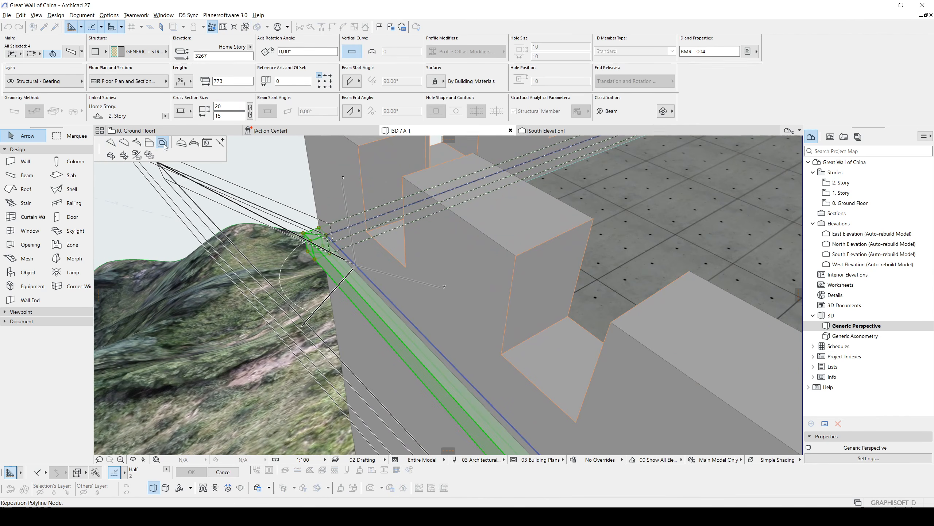
left_click(356, 268)
scroll(353, 271, "down", 6)
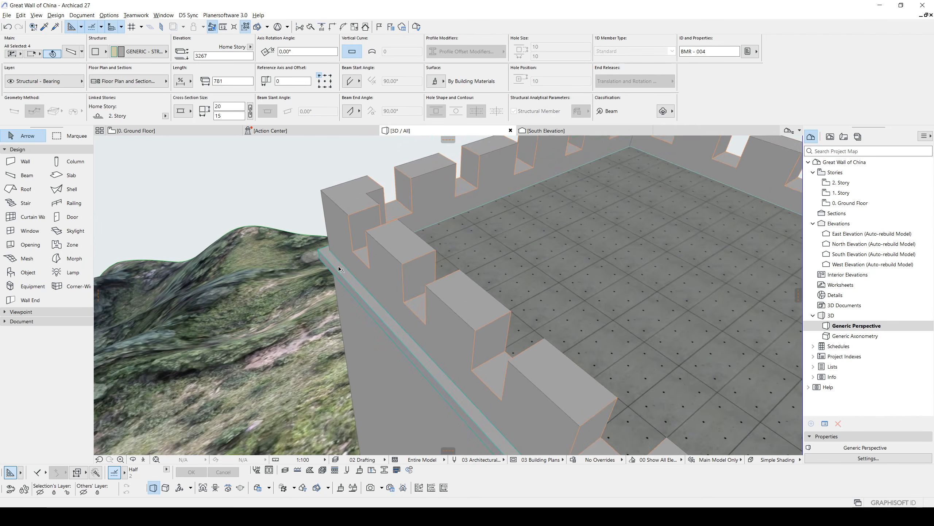
middle_click_drag(390, 287, 526, 220, "shift")
key("Escape")
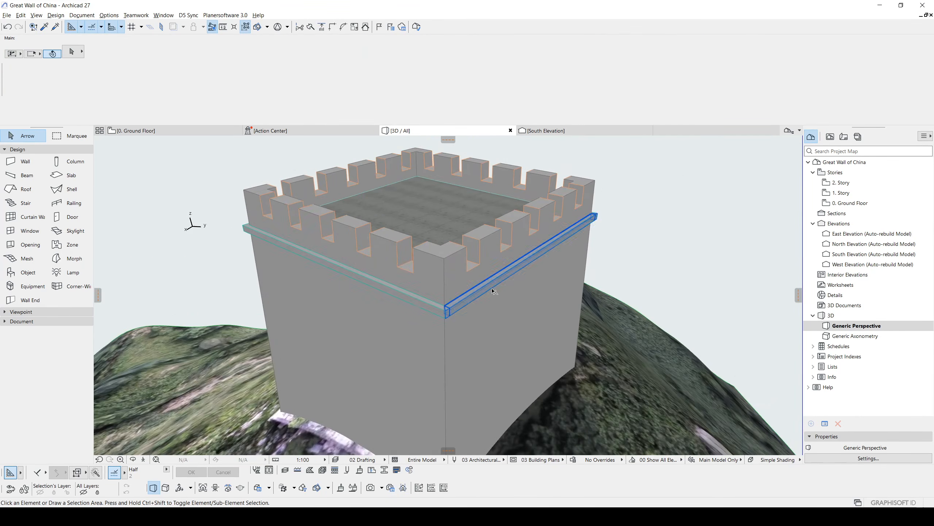
Step: Open the default settings of the Window tool and choose Arch Top Window 27 from Special Windows 27
middle_click_drag(493, 291, 480, 276, "shift")
scroll(475, 361, "up", 1)
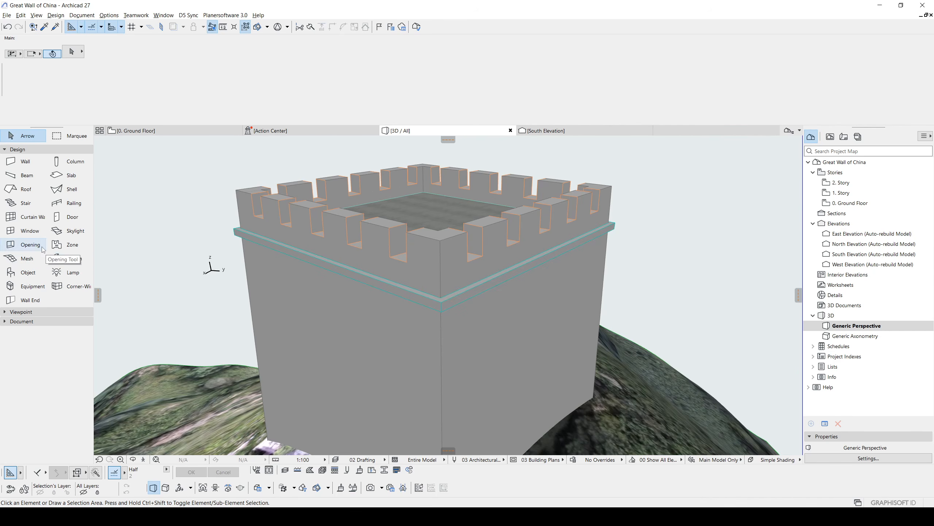
left_click(27, 230)
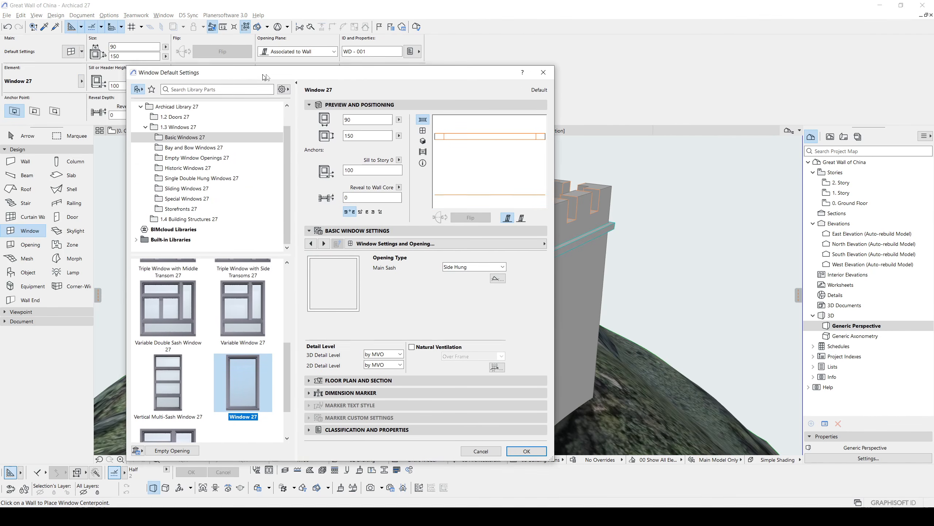
left_click(199, 198)
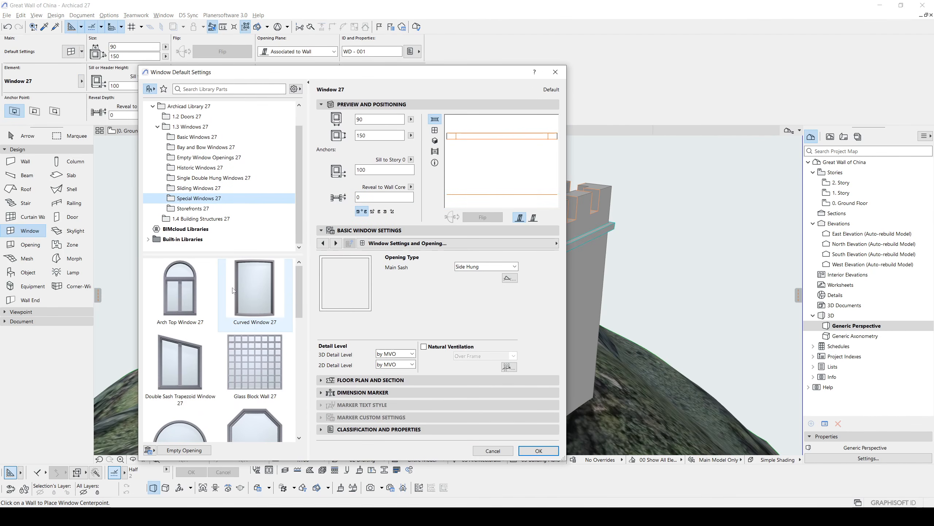
left_click(178, 292)
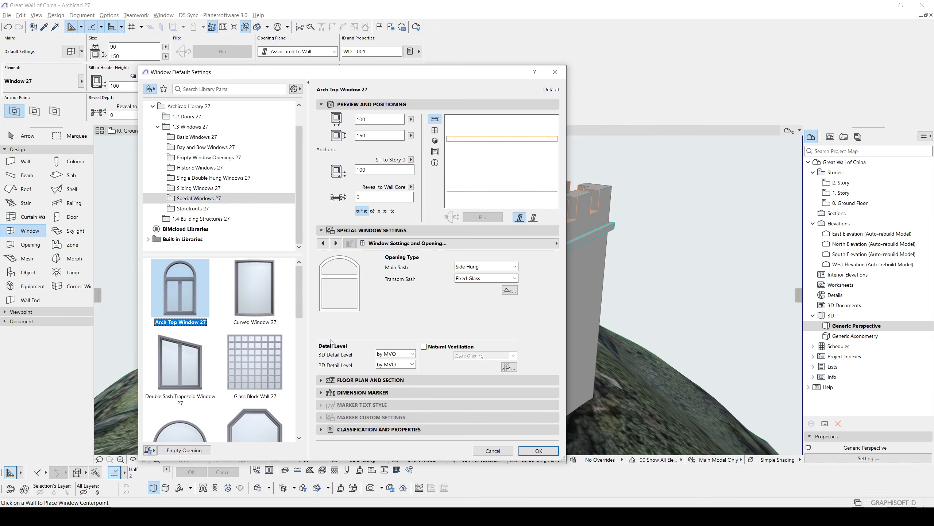
Step: Look through the Arch Top Window 27 settings and turn off the upper transom, keeping the semicircular arch top
left_click(335, 244)
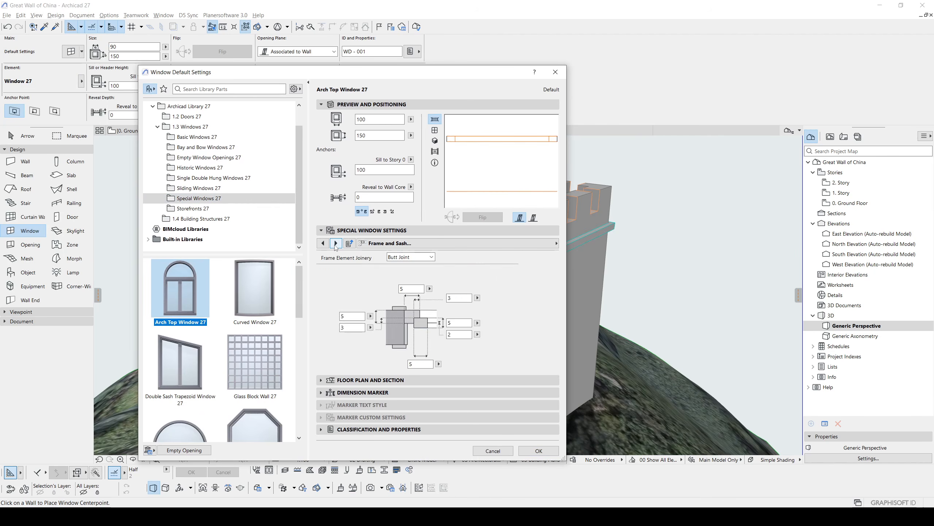
left_click(335, 245)
left_click(393, 266)
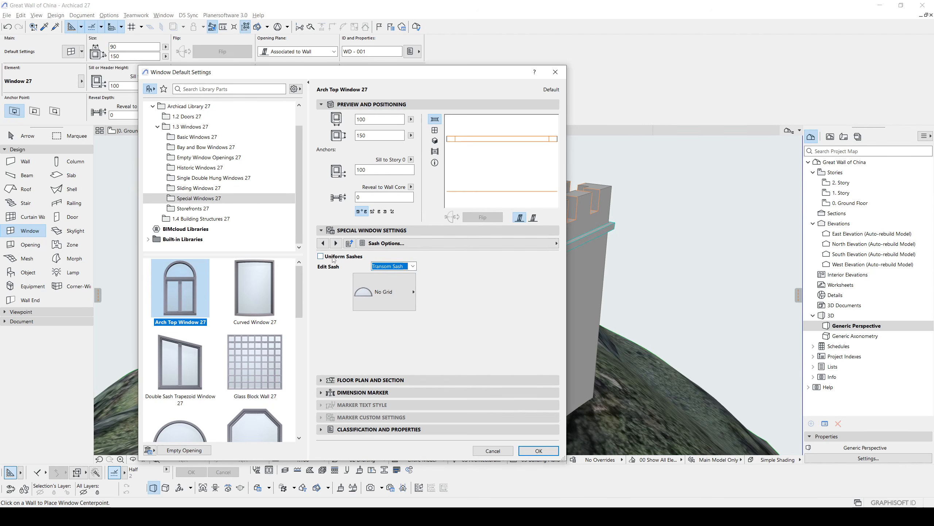
left_click(323, 243)
left_click(323, 244)
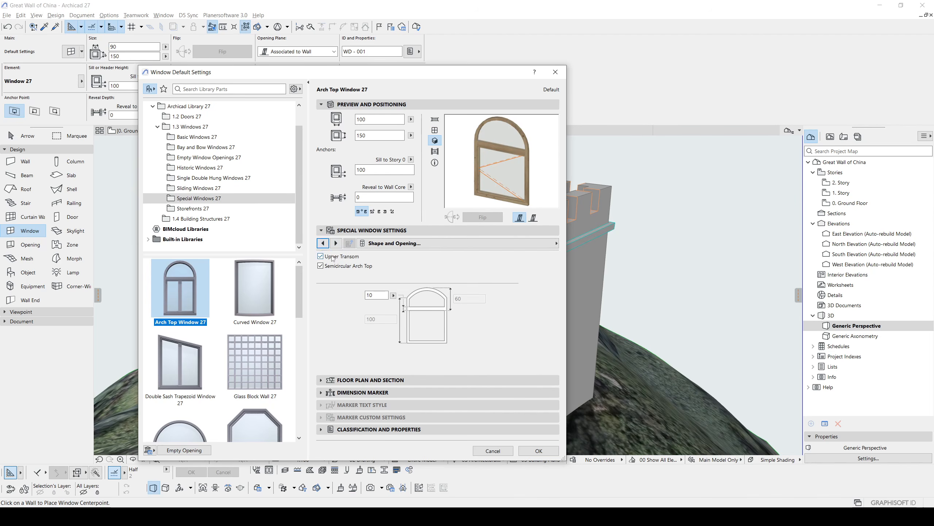
left_click(332, 257)
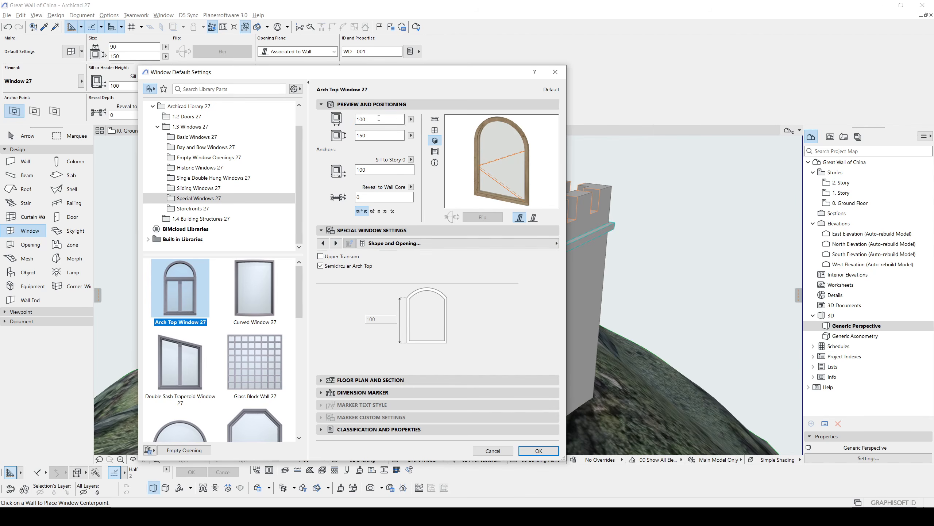
Step: Set the arch-top window's default size to 45 wide and 90 high, and accept the settings
left_click(392, 136)
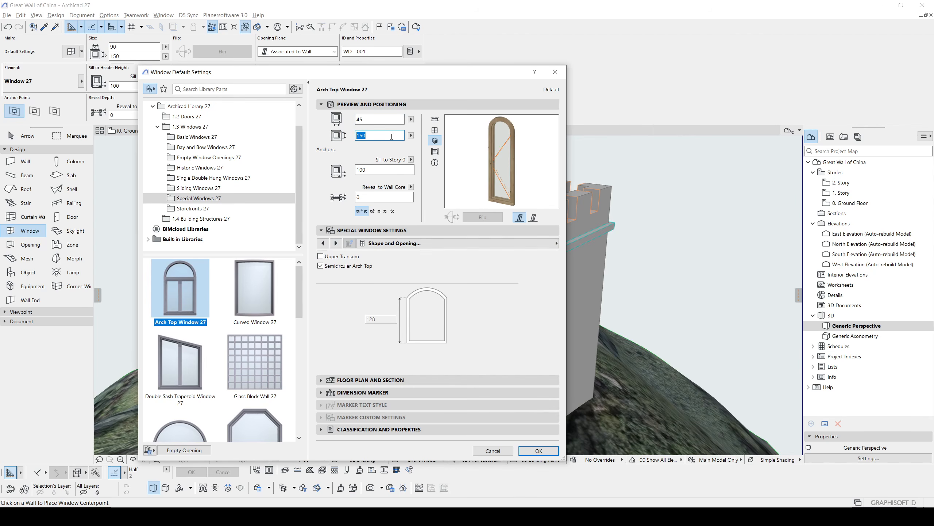
type("90")
left_click(389, 119)
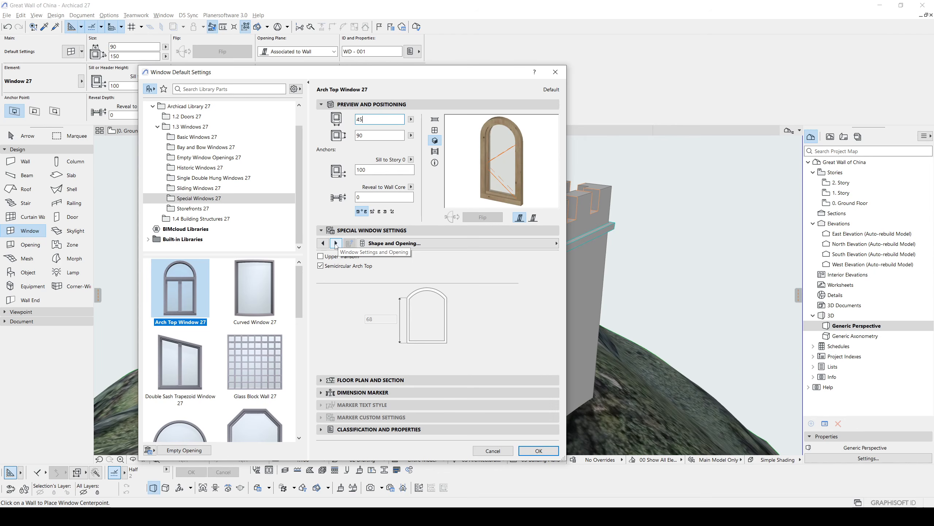
left_click(539, 450)
Step: Place the arch-top window in the tower's front wall with a sill height of 700 measured to the wall base
middle_click_drag(498, 335, 445, 306)
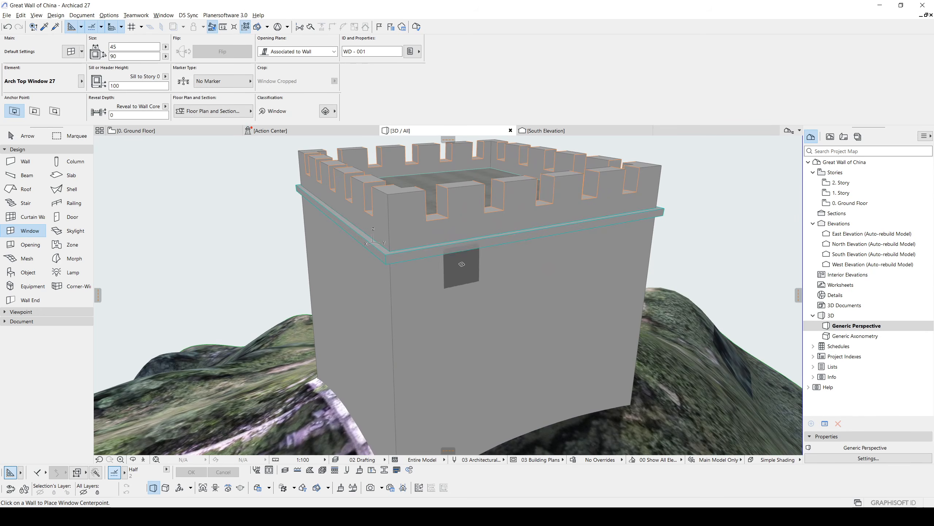
middle_click_drag(462, 266, 459, 293, "shift")
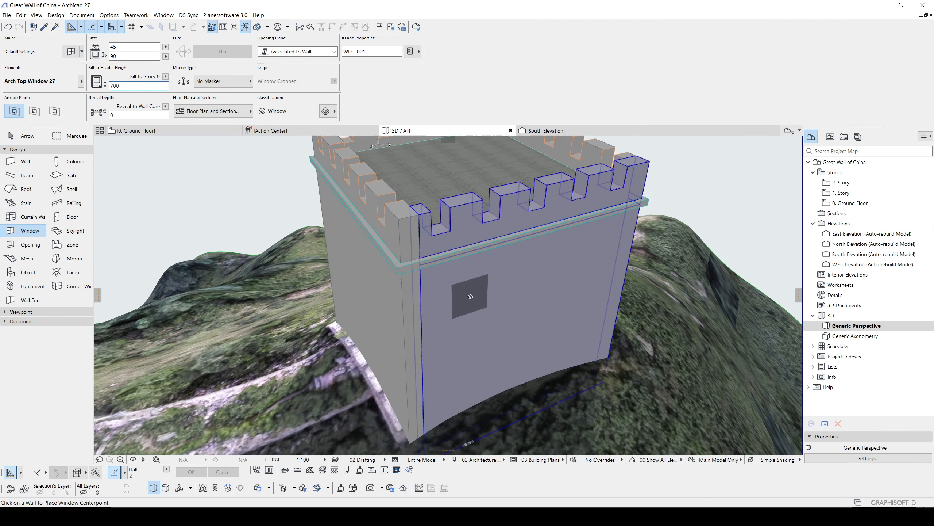
left_click(165, 77)
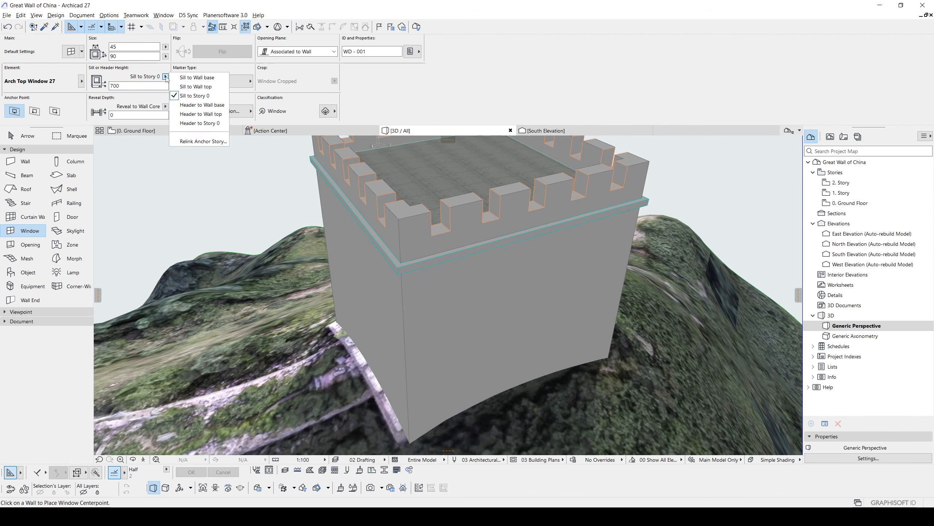
left_click(189, 75)
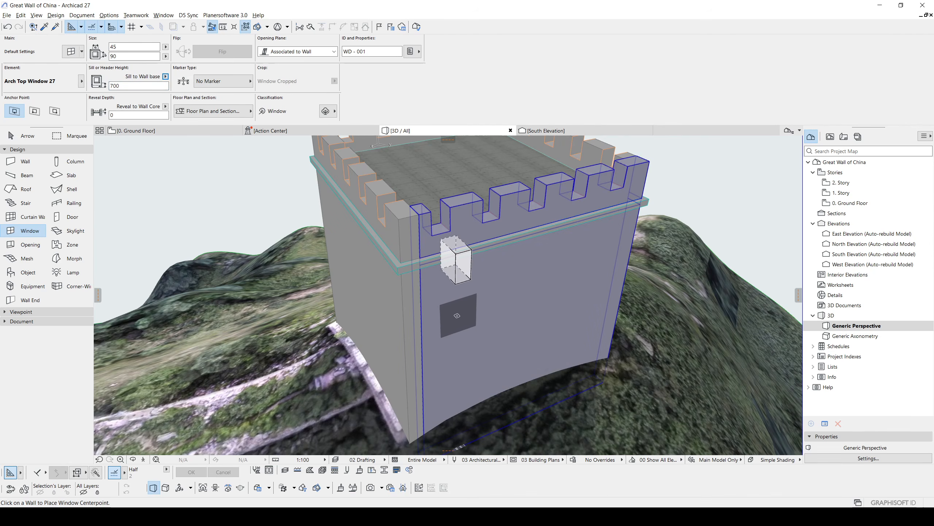
left_click(457, 315)
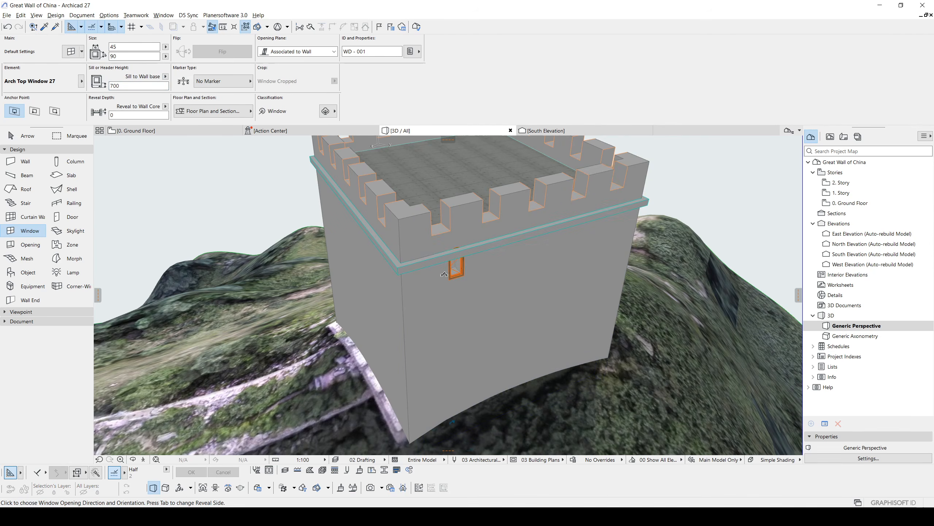
left_click(444, 274)
key("Escape")
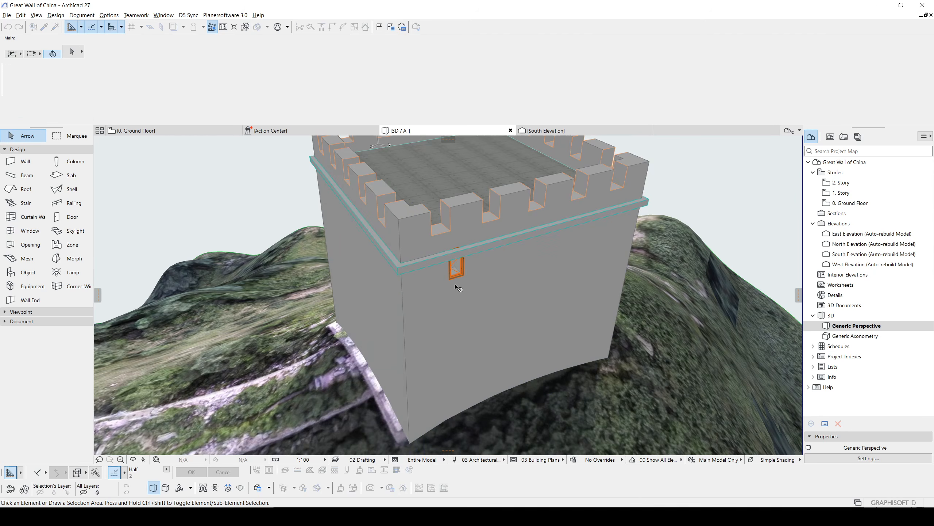
Step: Select the placed window and move it vertically along the wall to a sill height of about 539
scroll(456, 287, "up", 3)
middle_click_drag(459, 290, 431, 252, "shift")
left_click(459, 257)
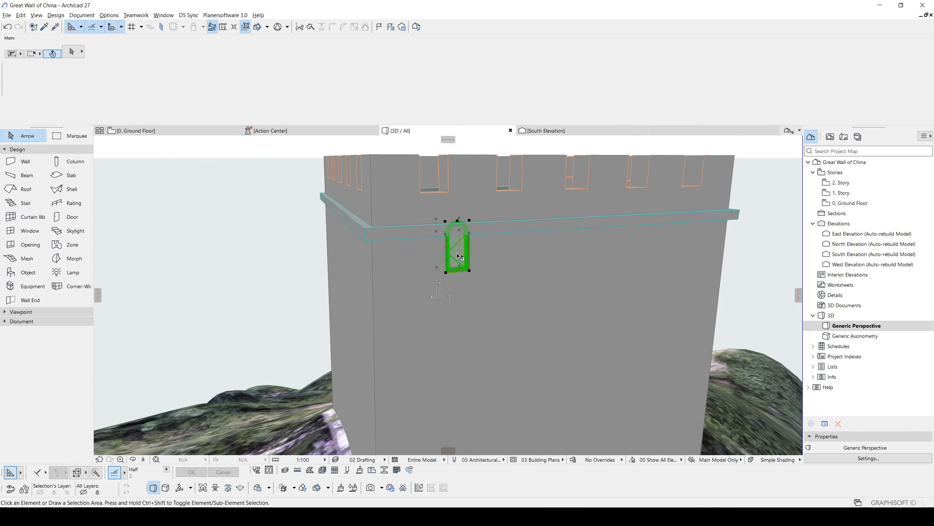
left_click(467, 273)
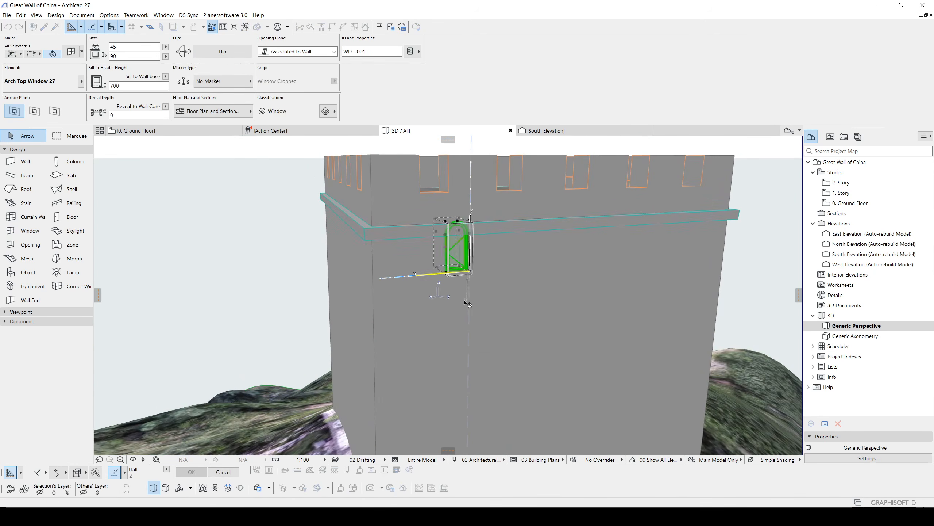
left_click(470, 270)
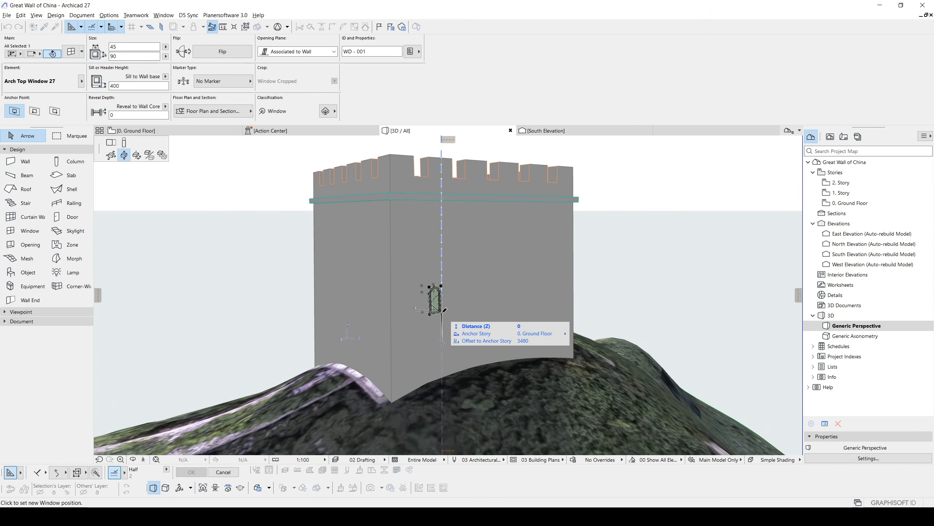
left_click(446, 272)
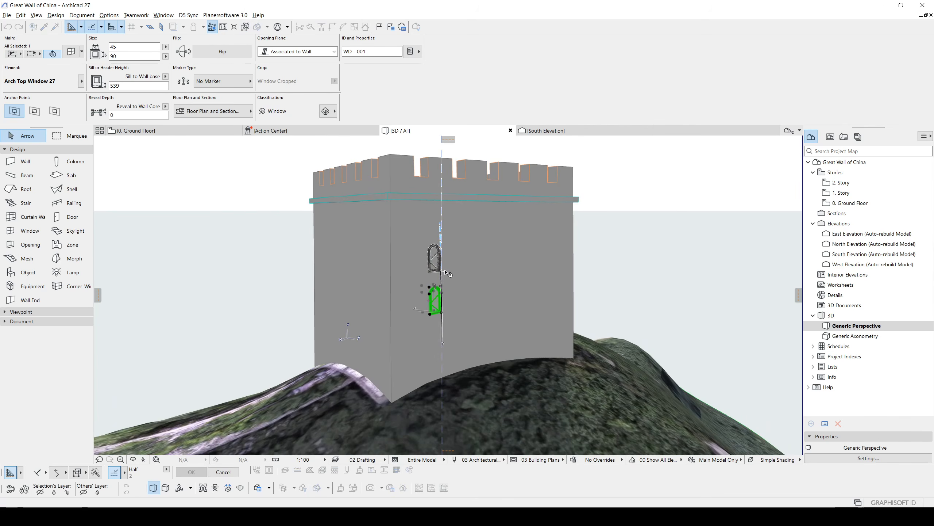
scroll(445, 272, "up", 2)
middle_click_drag(445, 272, 414, 291, "shift")
scroll(419, 274, "down", 1)
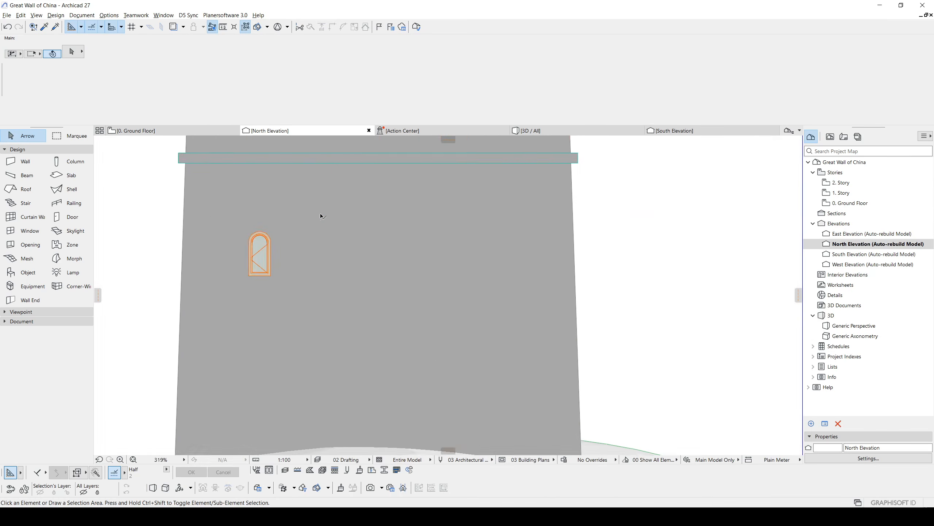
Step: Trace the window's arched outline in the North Elevation as a closed morph, with straight sides and base and an arc for the top
middle_click_drag(252, 251, 372, 235)
scroll(373, 235, "up", 6)
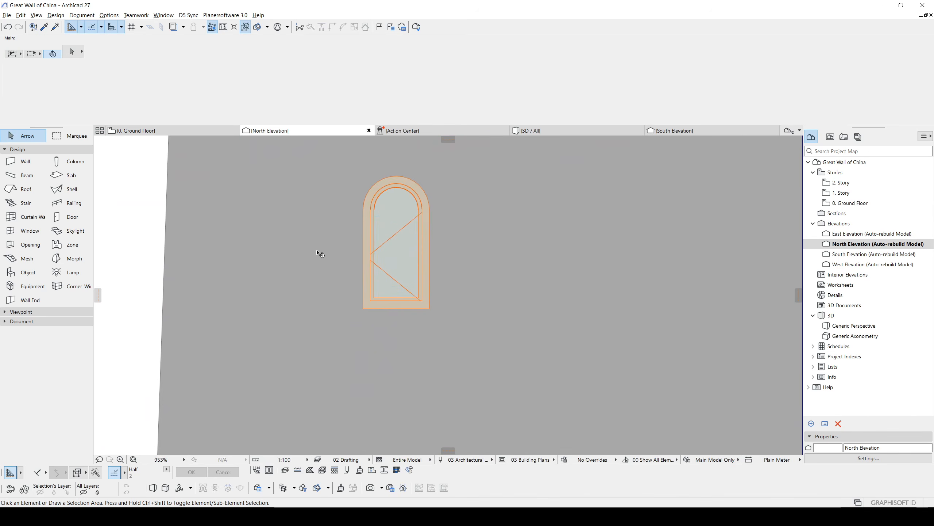
left_click(69, 258)
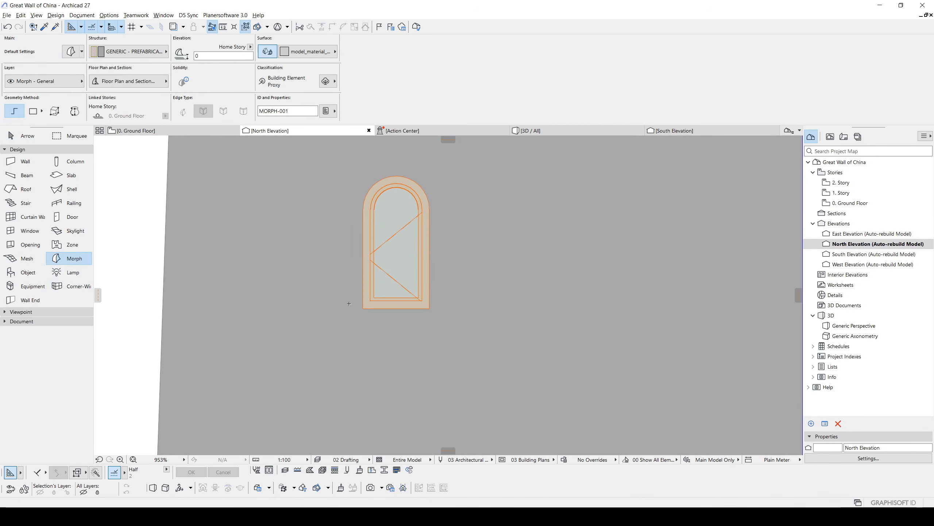
left_click(362, 308)
left_click(429, 309)
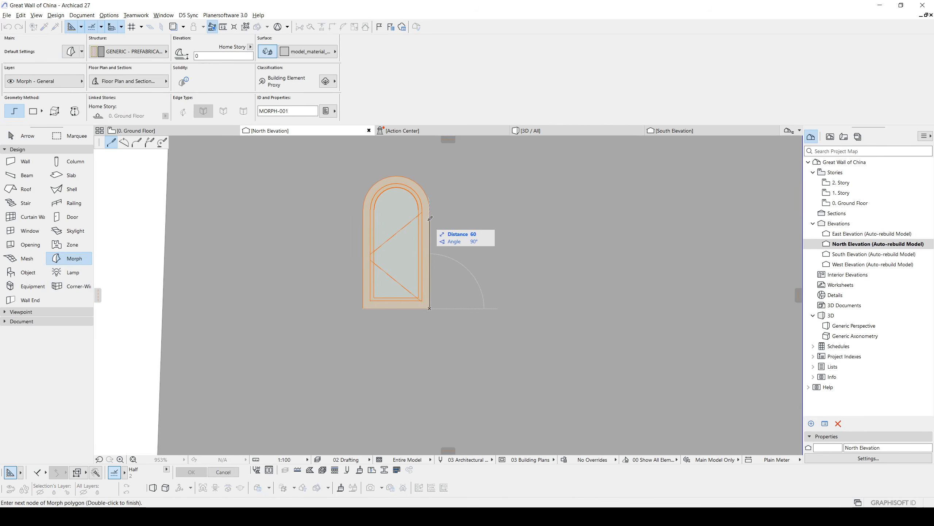
left_click(430, 209)
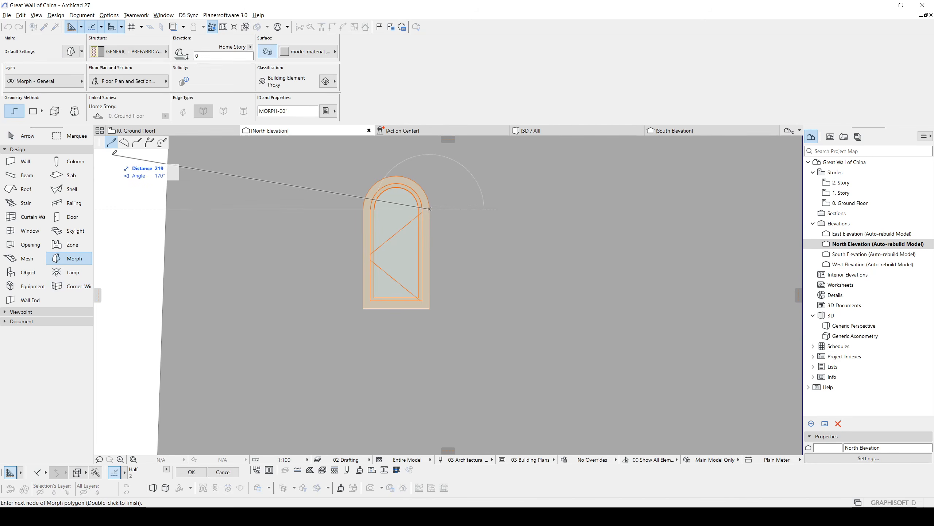
left_click(124, 145)
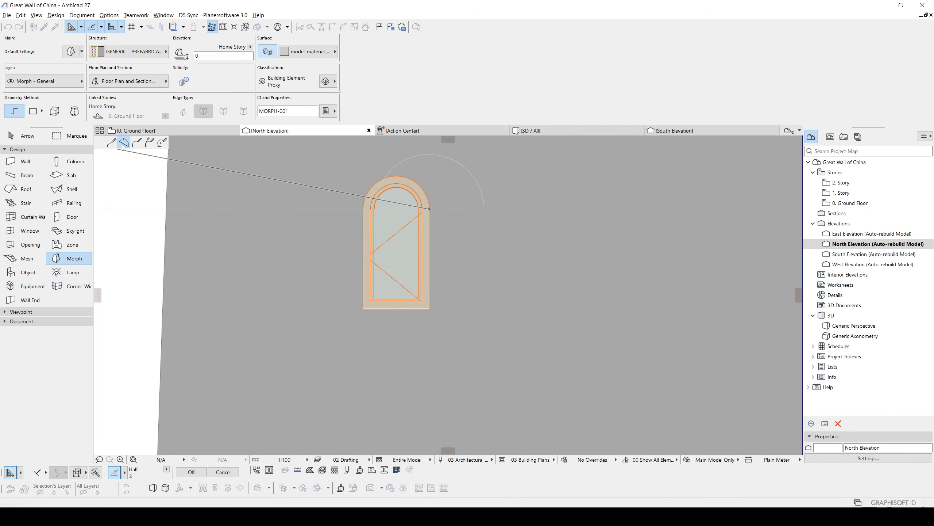
left_click(365, 208)
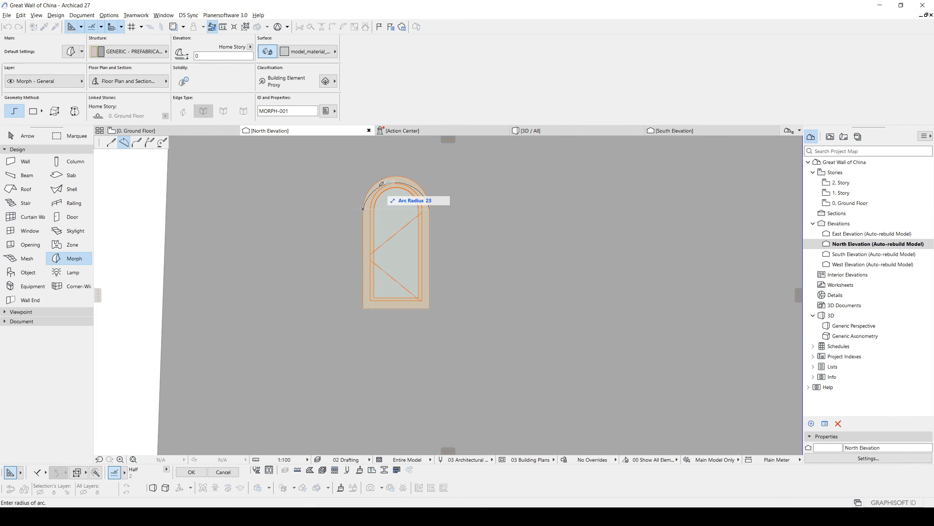
left_click(388, 177)
left_click(111, 142)
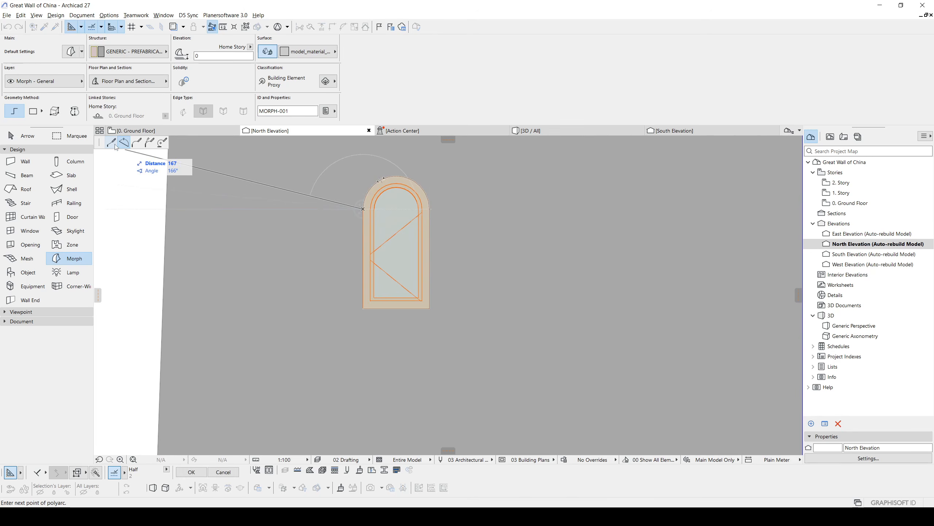
double_click(363, 307)
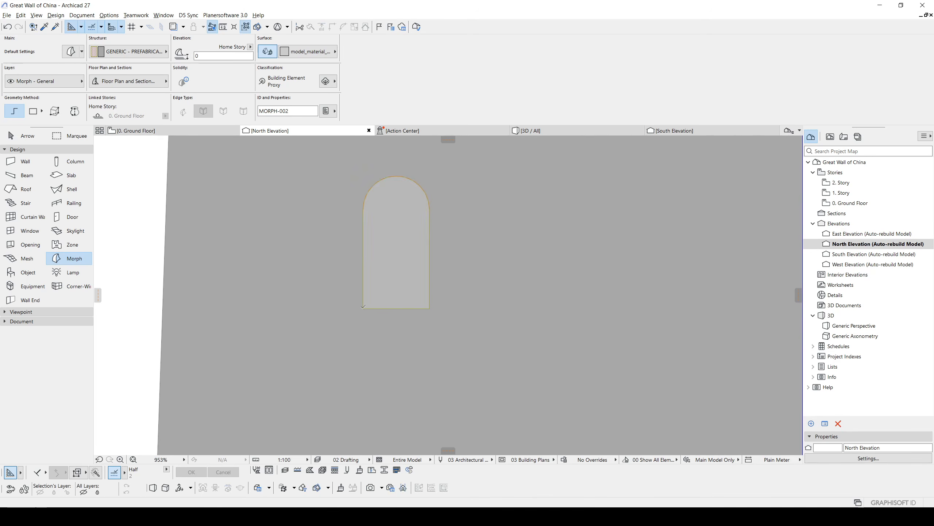
key("Escape")
Step: Select the arched morph and check its position relative to the tower in the 2. Story floor plan
left_click(391, 269)
scroll(391, 269, "down", 5)
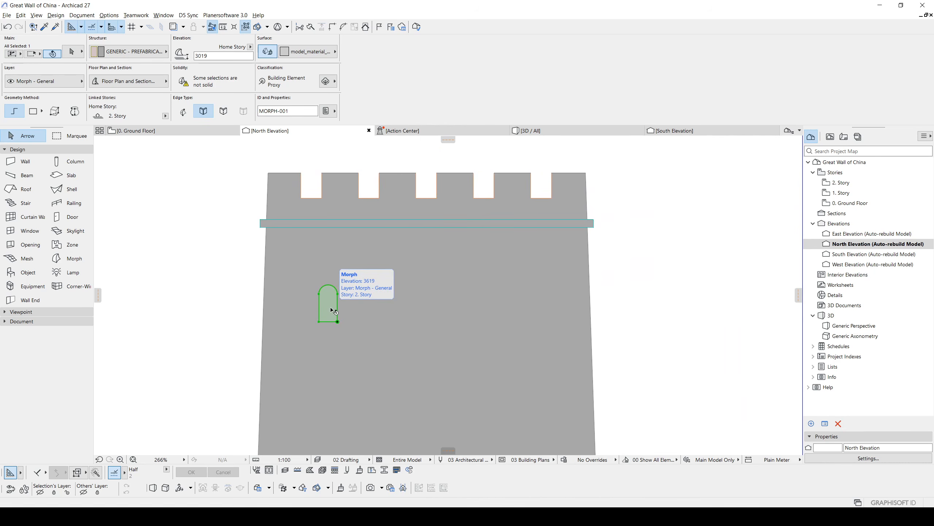
key("F2")
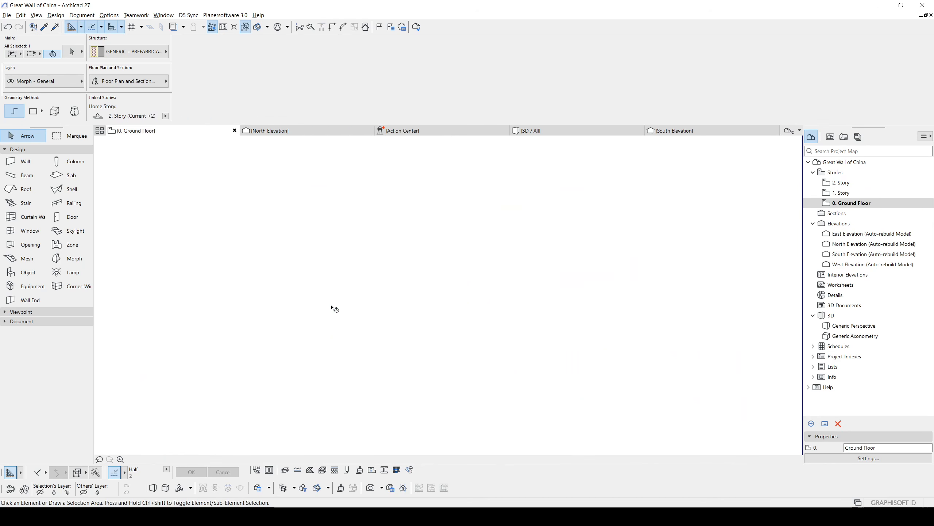
scroll(425, 313, "down", 5)
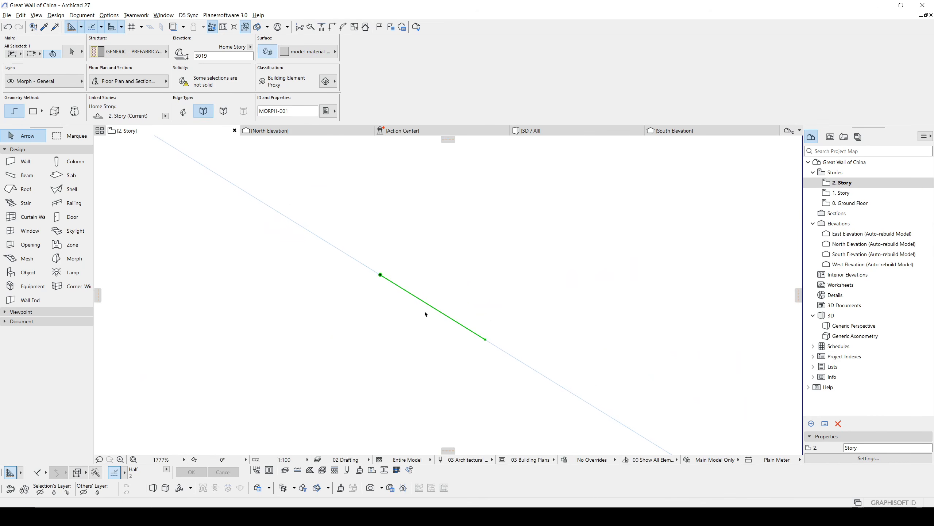
Step: Extrude the arched morph perpendicular to its face in the 3D view into a long solid reaching towards the tower
key("F3")
key("ctrl+d")
left_click(437, 304)
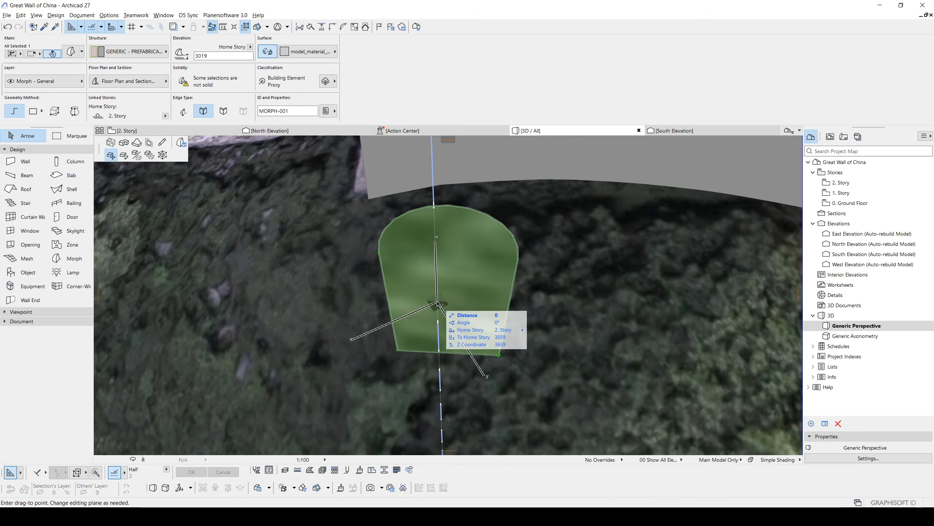
scroll(342, 273, "down", 3)
left_click(112, 144)
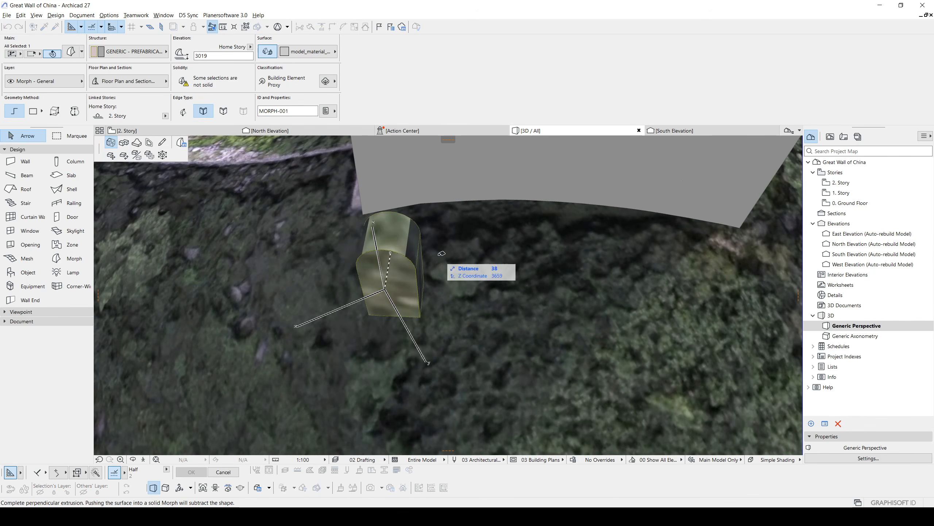
scroll(434, 260, "down", 4)
middle_click_drag(434, 261, 424, 311)
scroll(282, 334, "down", 2)
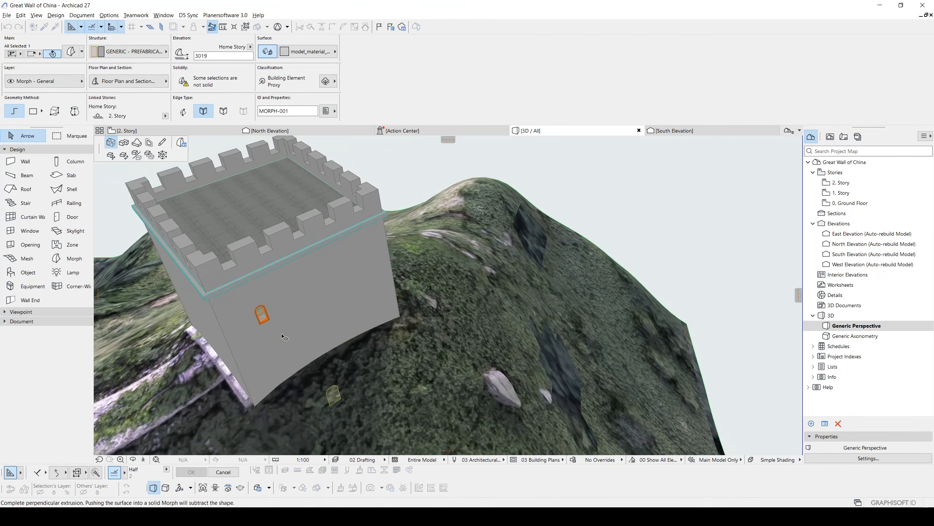
middle_click_drag(281, 334, 527, 347, "shift")
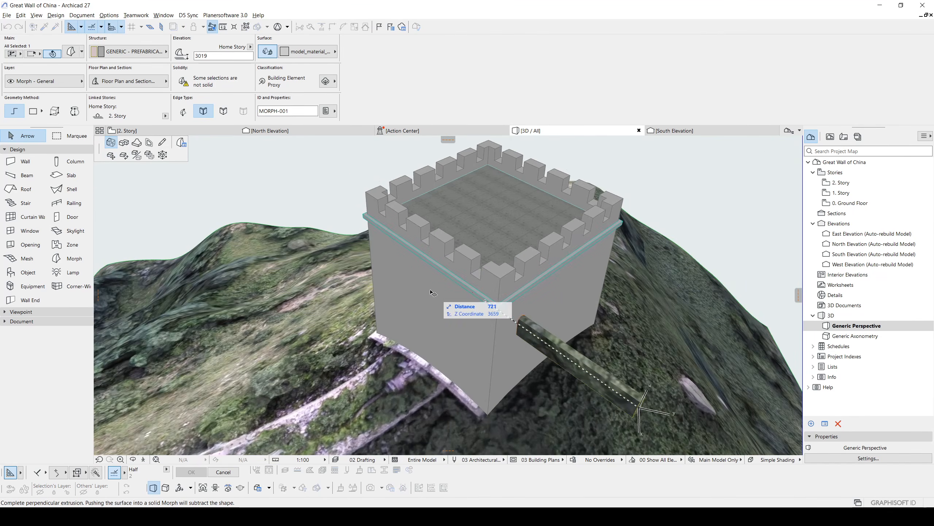
left_click(338, 230)
Step: Close the South Elevation view and return to the 3D view with the extruded morph still selected
middle_click_drag(589, 338, 493, 307, "shift")
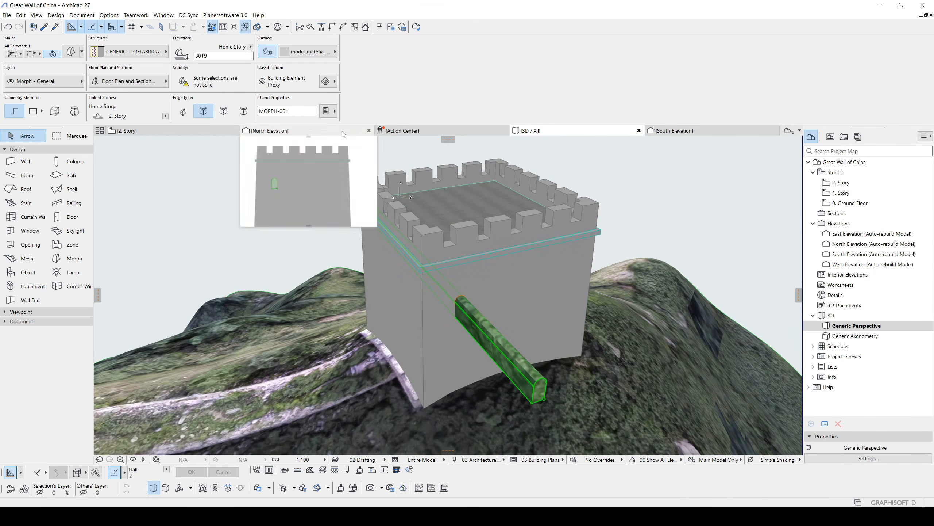
left_click(721, 135)
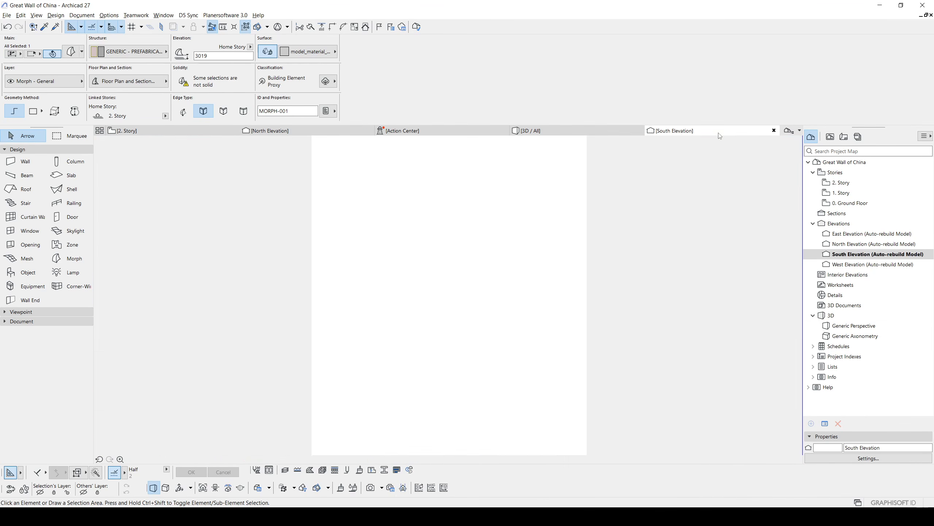
left_click(774, 130)
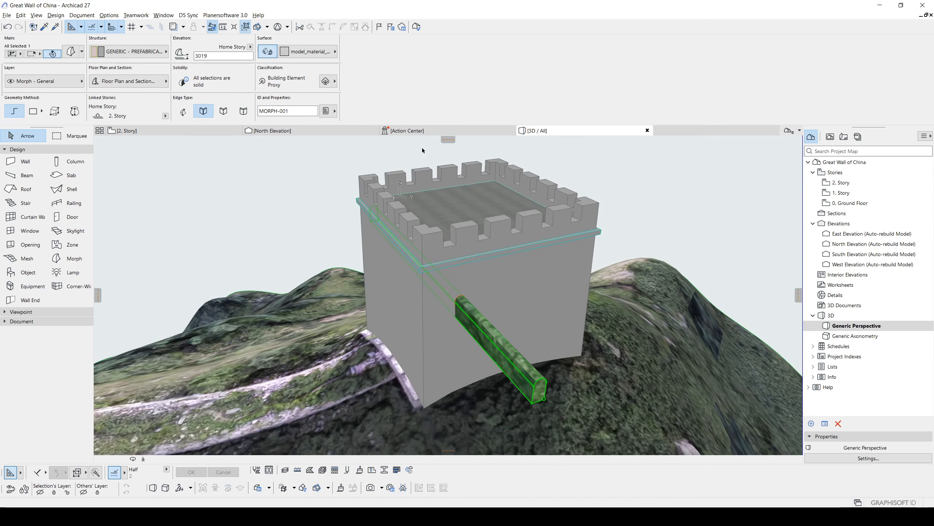
Step: Multiply the extruded arched morph in the North Elevation into a row of four evenly spaced across the tower face
left_click(510, 130)
left_click(301, 132)
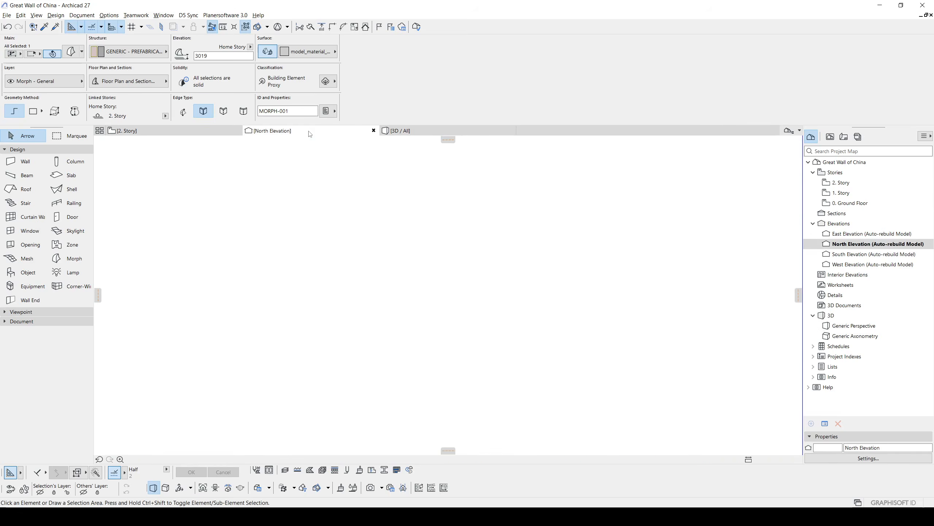
left_click(337, 292)
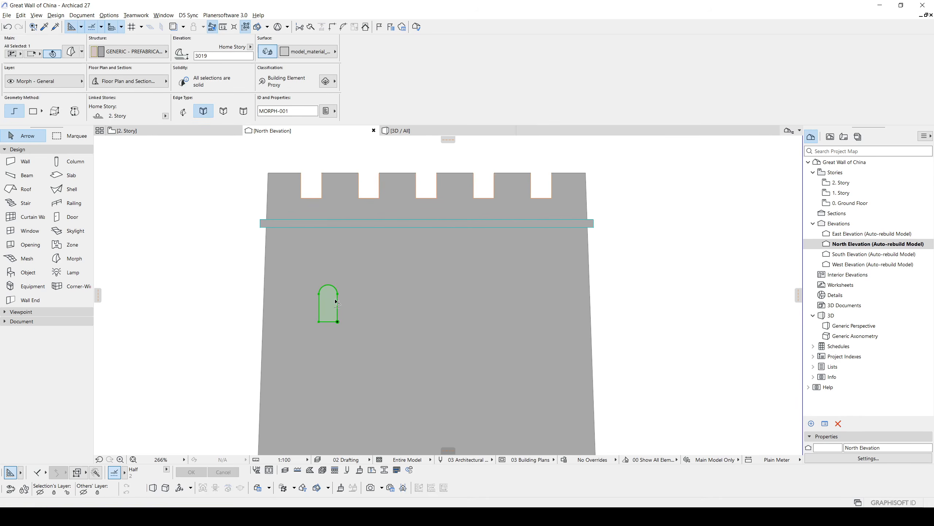
key("ctrl+u")
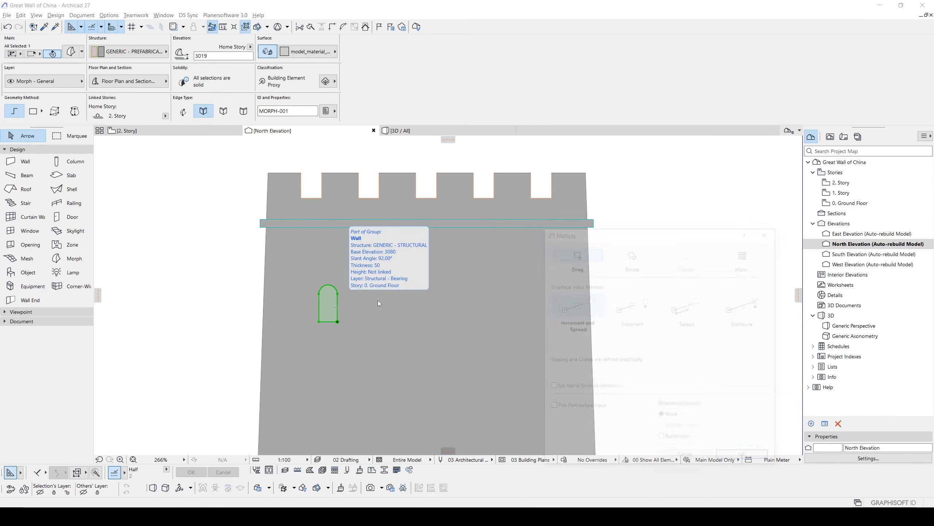
left_click(732, 458)
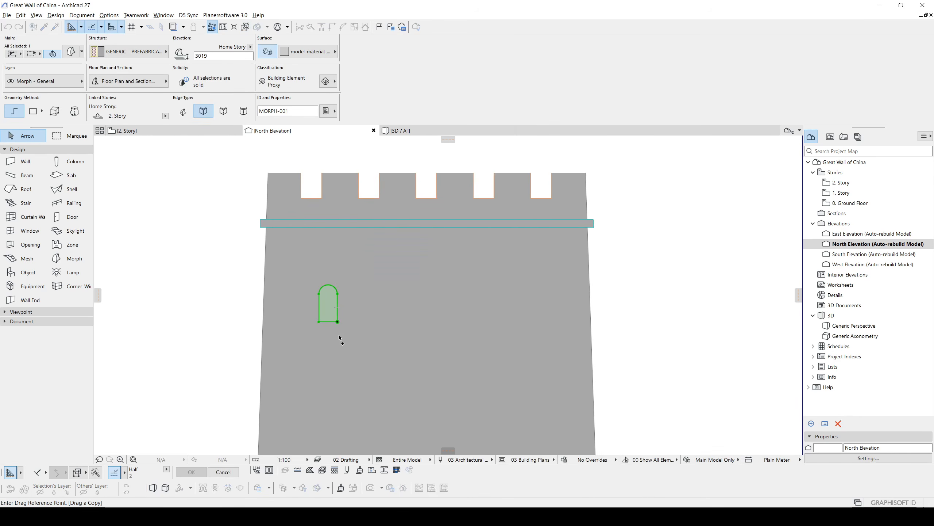
left_click(337, 322)
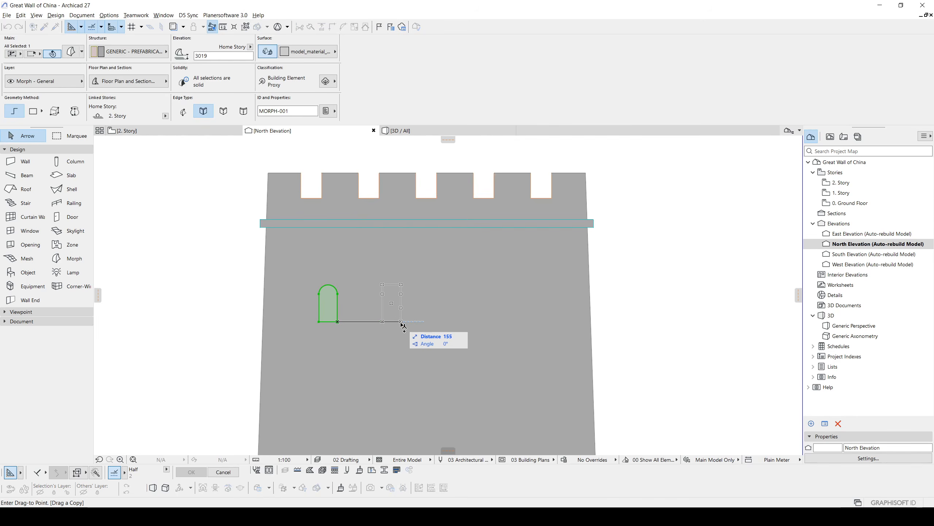
left_click(528, 322)
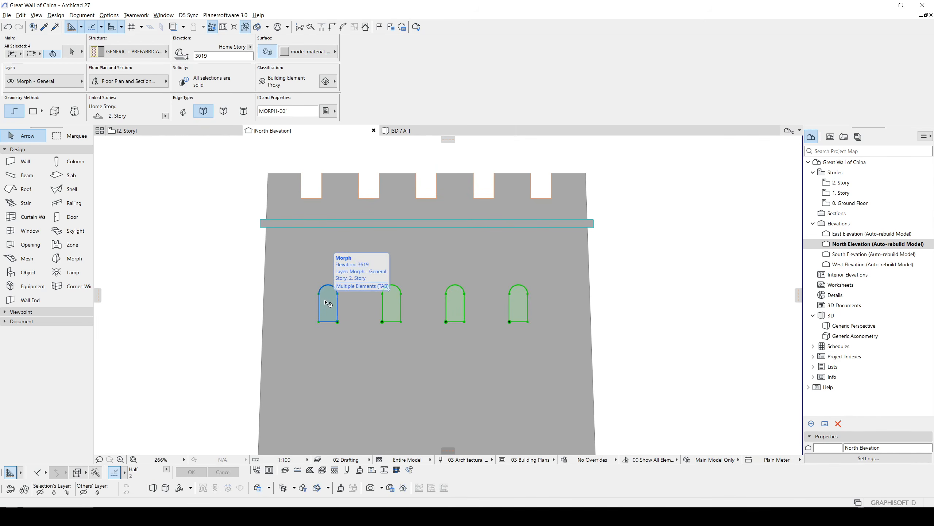
Step: Mirror a copy of the four arched morphs about the tower's diagonal in the 2. Story floor plan
key("F2")
scroll(423, 261, "up", 3)
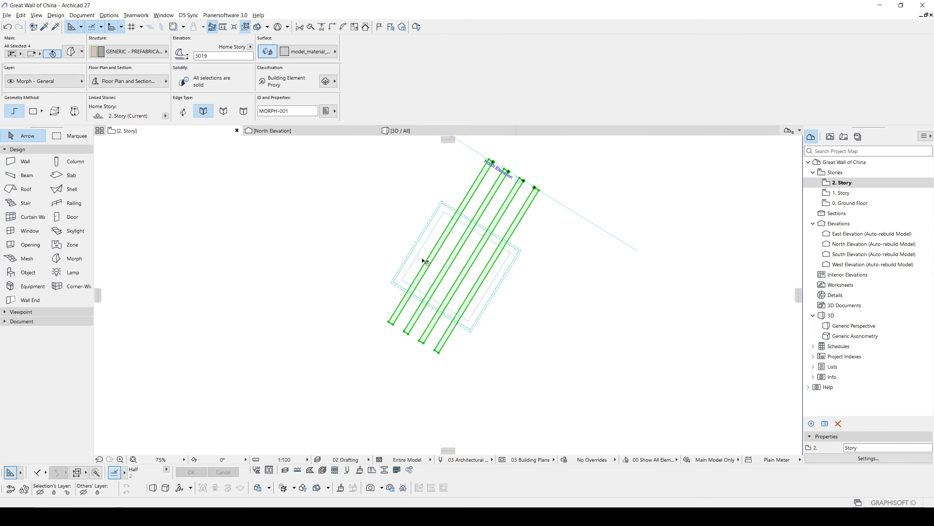
key("ctrl+alt+m")
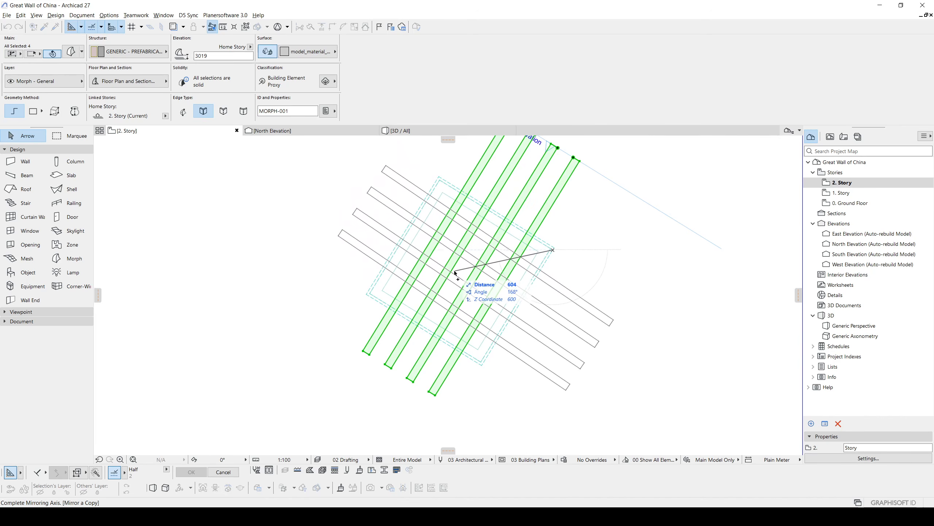
left_click(367, 294)
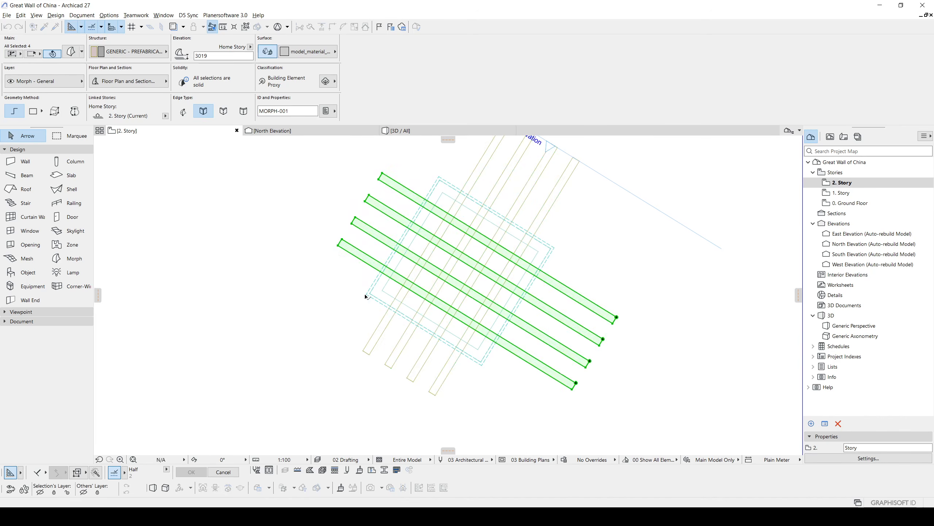
Step: Subtract all eight arched morphs from the tower walls in the 3D view and move the morphs to a hidden layer
left_click(478, 262)
key("F3")
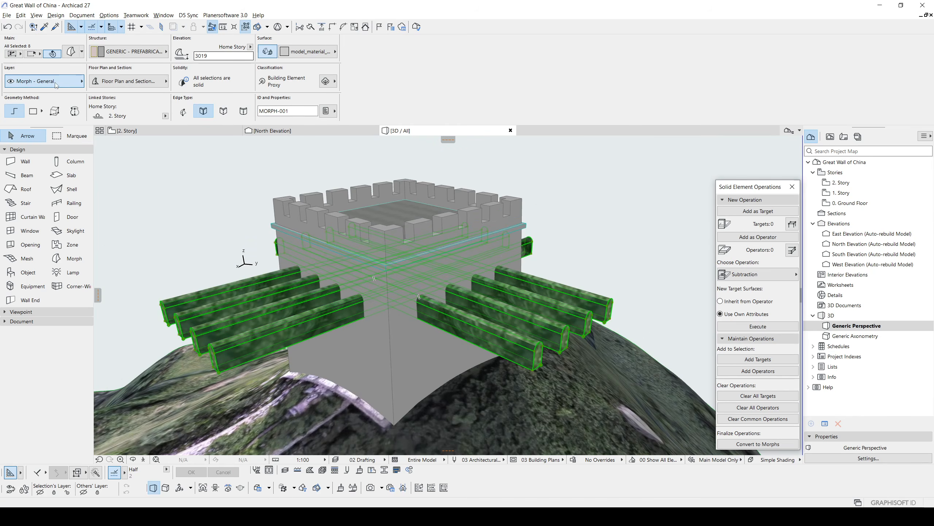
left_click(44, 81)
left_click(184, 113)
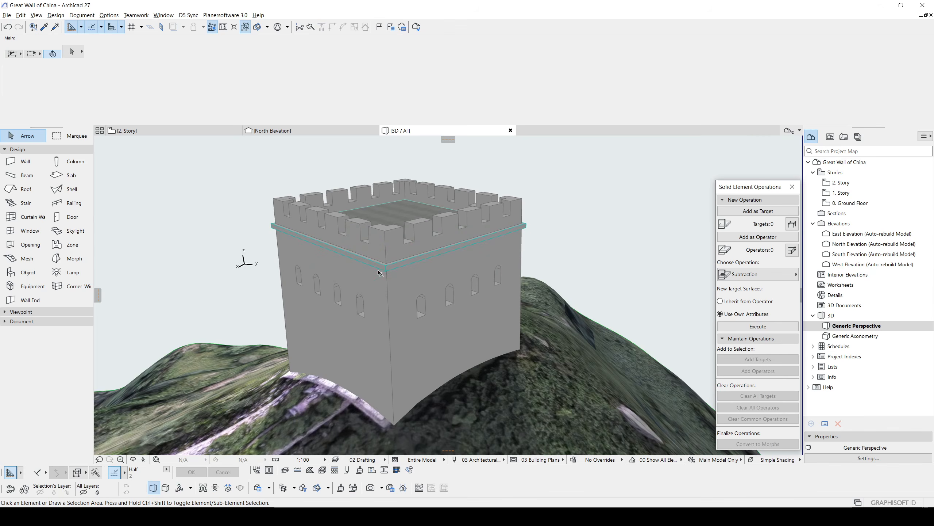
middle_click_drag(460, 287, 547, 289, "shift")
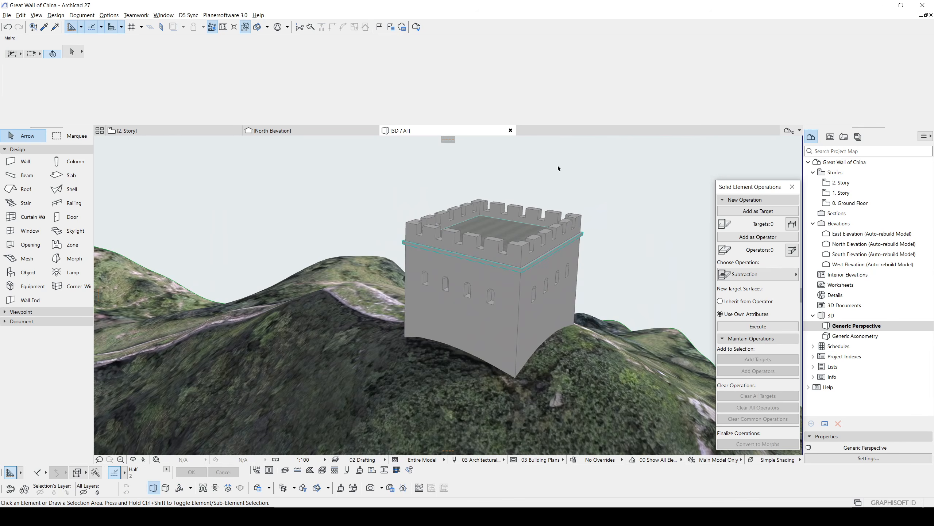
scroll(507, 243, "up", 5)
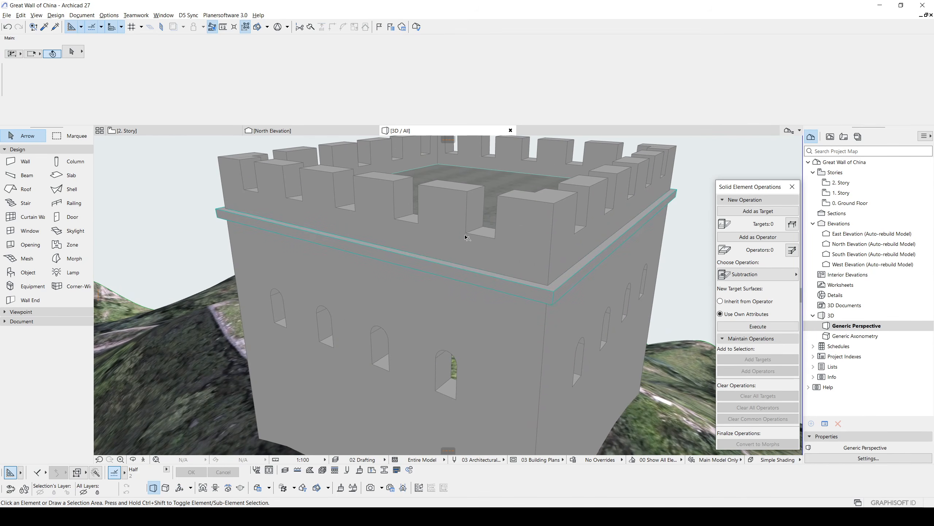
Step: Place a circular opening of size 50 in the parapet below the merlon next to the corner one
left_click(464, 225)
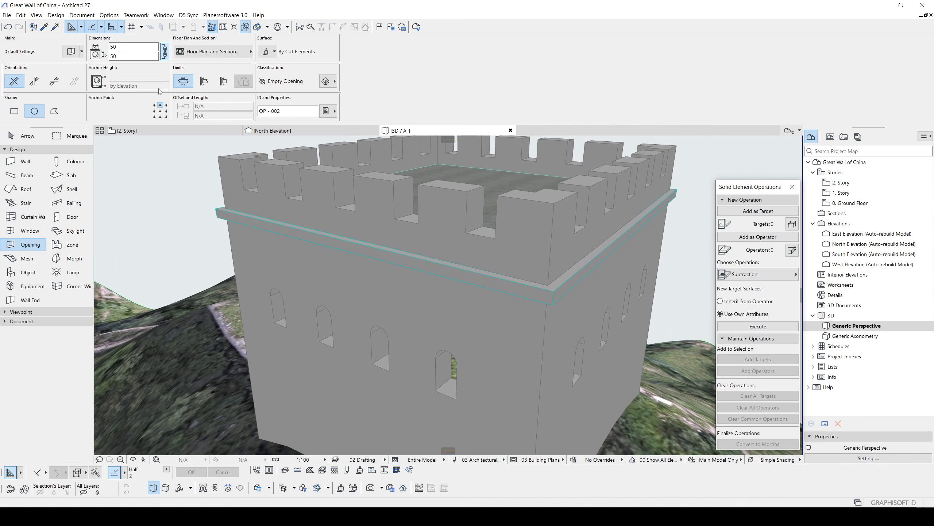
middle_click_drag(264, 151, 423, 224, "shift")
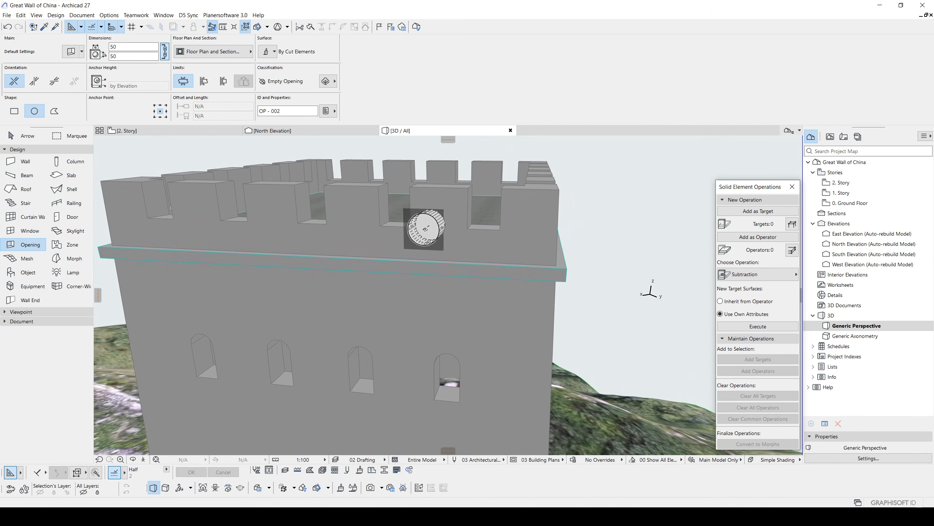
left_click(436, 239)
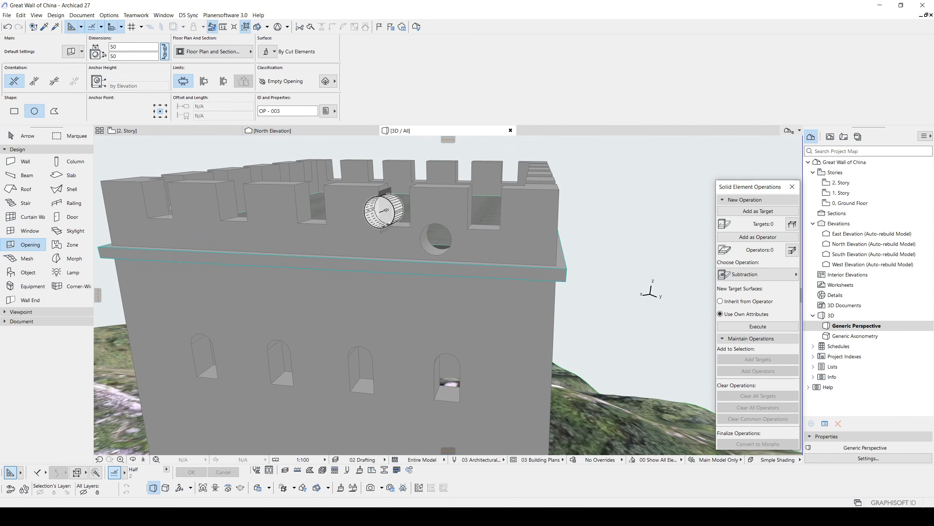
key("Escape")
Step: Limit the circular opening's depth and shorten its length to 14 so it forms a recess in the parapet
left_click(441, 225)
middle_click_drag(444, 227, 366, 237, "shift")
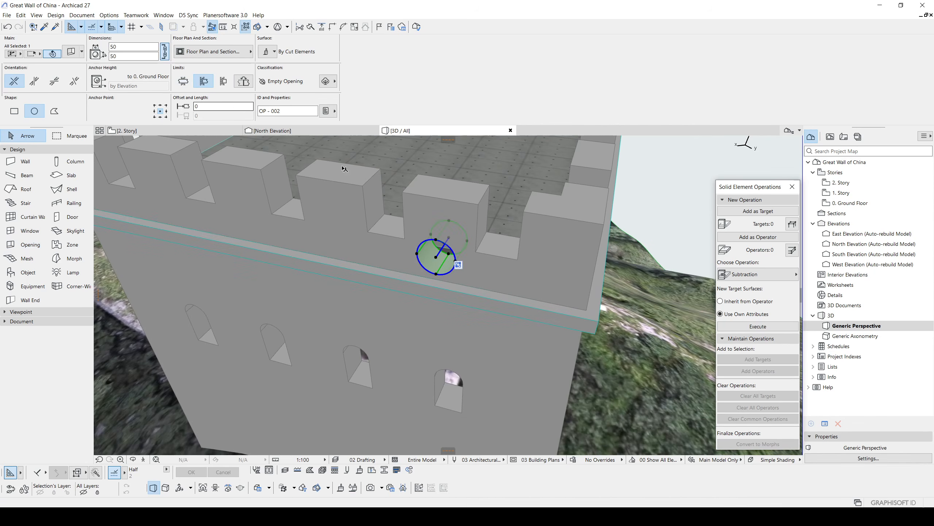
left_click(223, 81)
middle_click_drag(441, 258, 456, 225, "shift")
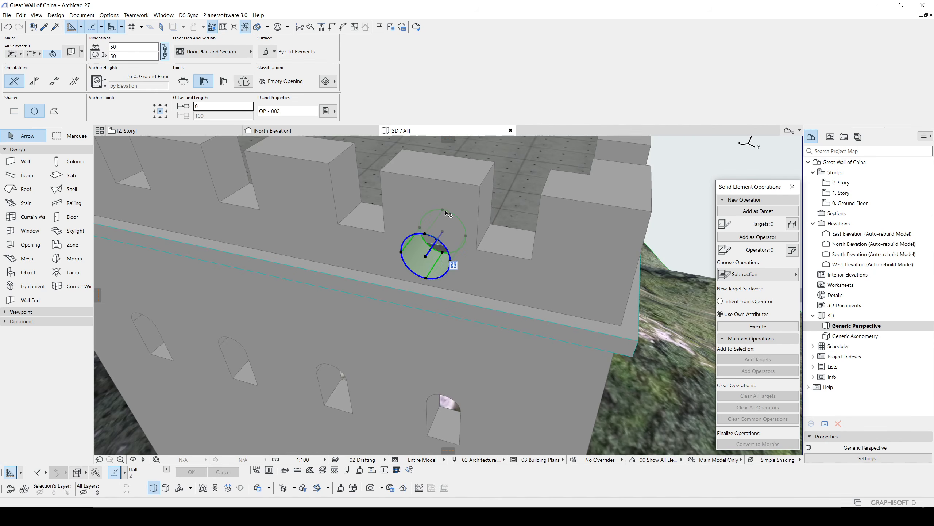
left_click(444, 231)
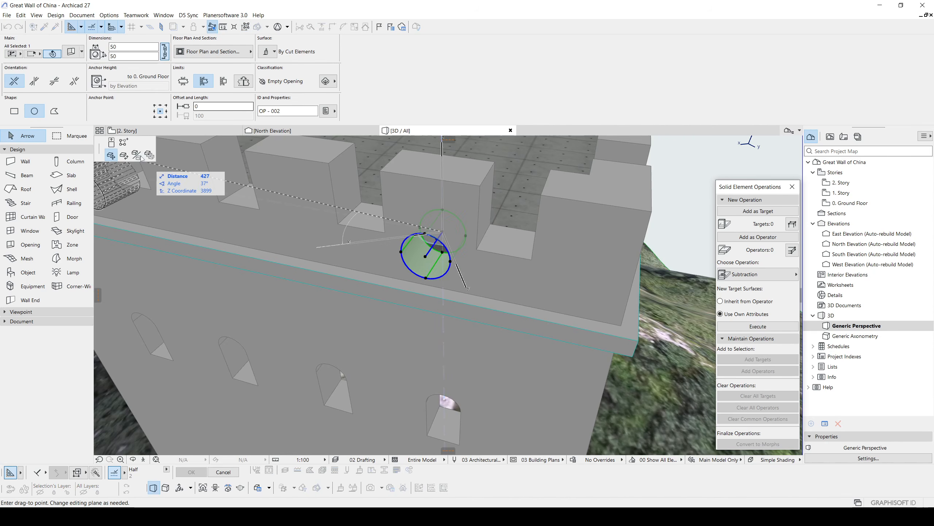
left_click(112, 142)
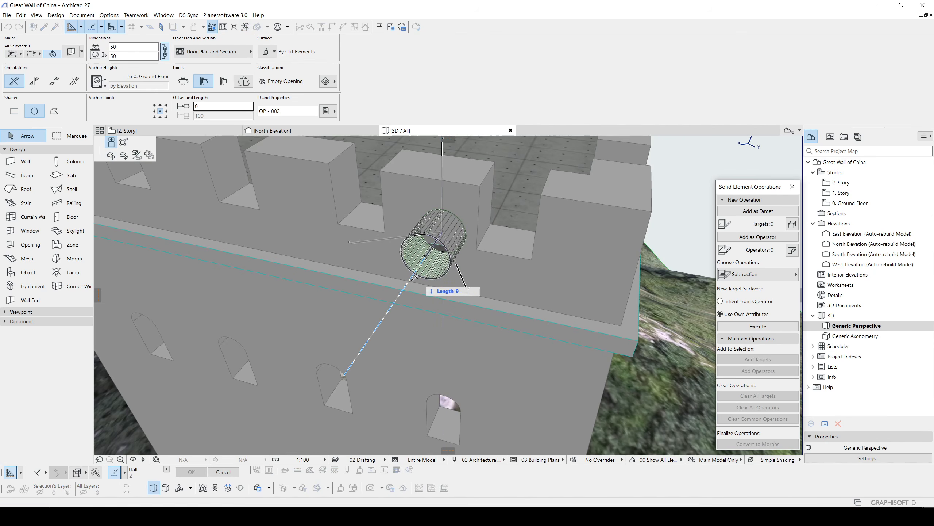
left_click(395, 241)
Step: Set the circular opening's width and height to 15 and its length to 10
middle_click_drag(395, 242, 488, 218, "shift")
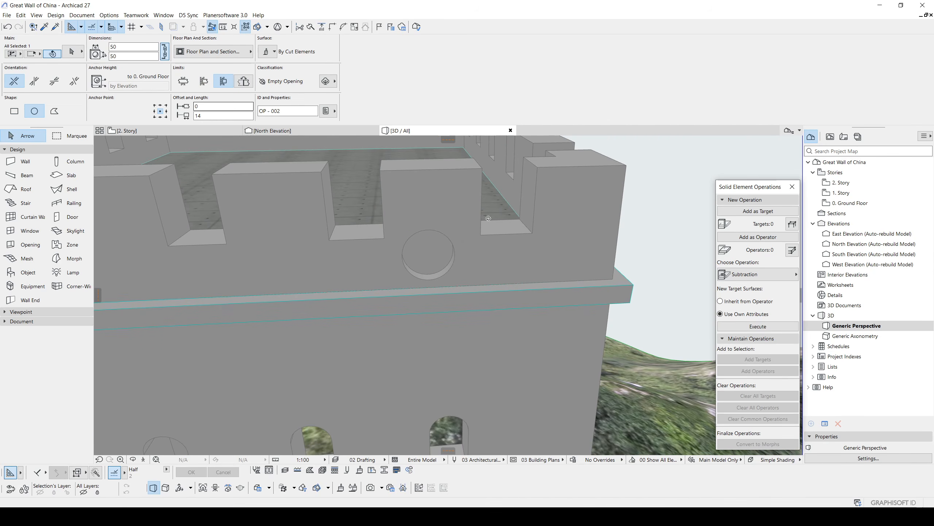
type("1")
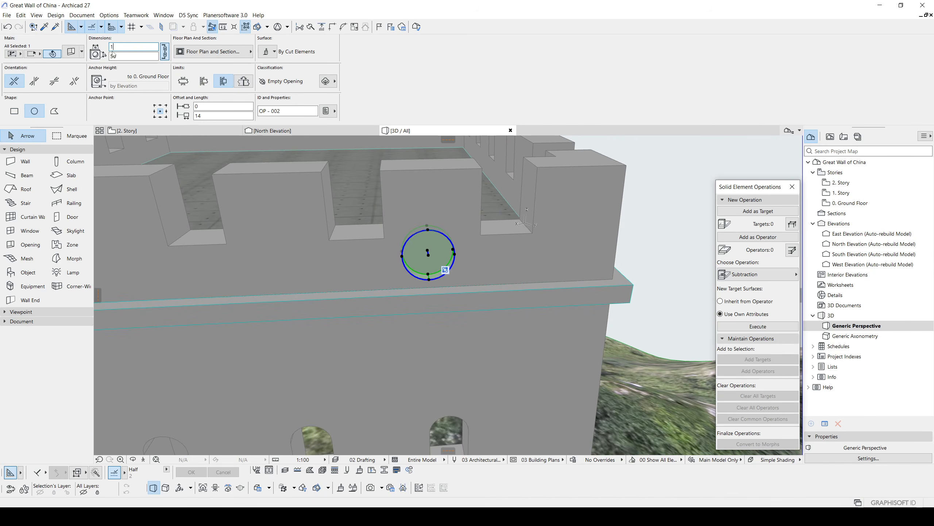
type("5")
left_click(125, 55)
middle_click_drag(449, 279, 316, 295, "shift")
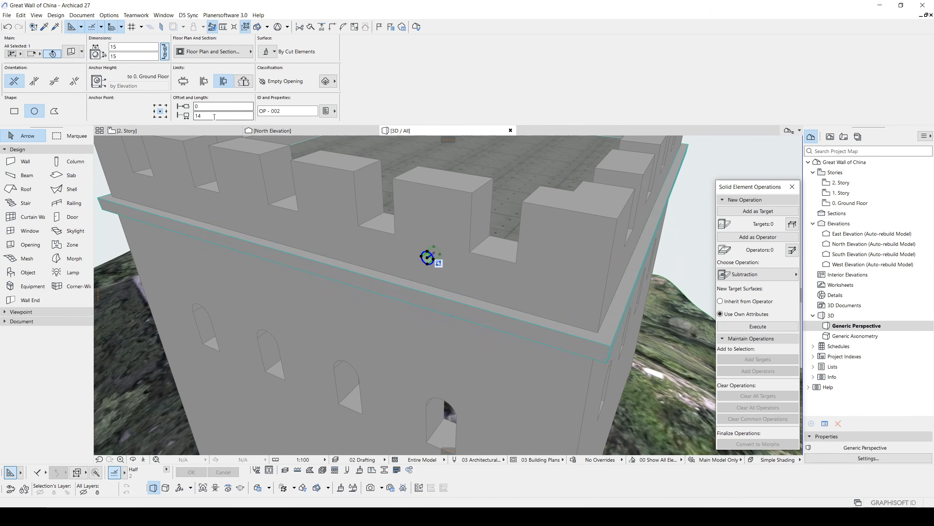
left_click_drag(208, 116, 196, 111)
type("10")
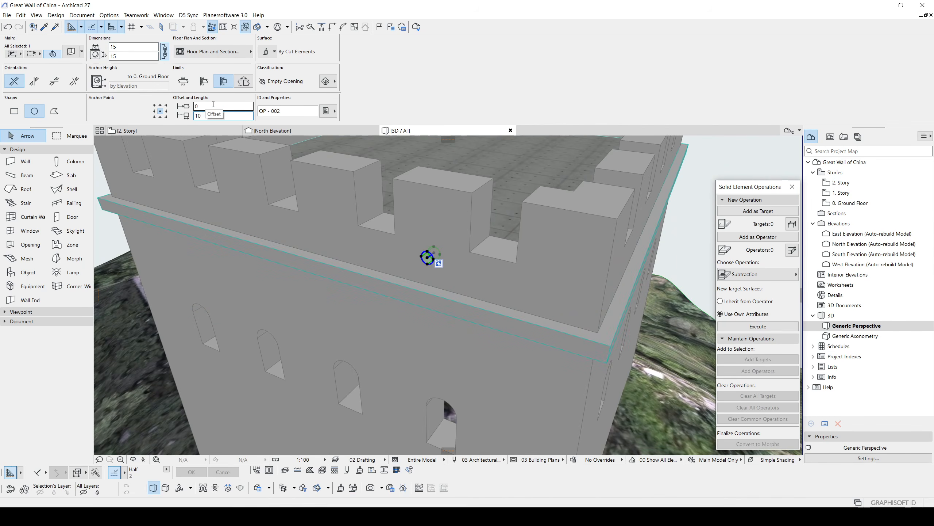
Step: Shift the circular opening slightly along the parapet below its merlon and set its width and height to 20
middle_click_drag(381, 220, 456, 194, "shift")
key("ctrl+d")
left_click(451, 265)
left_click(465, 265)
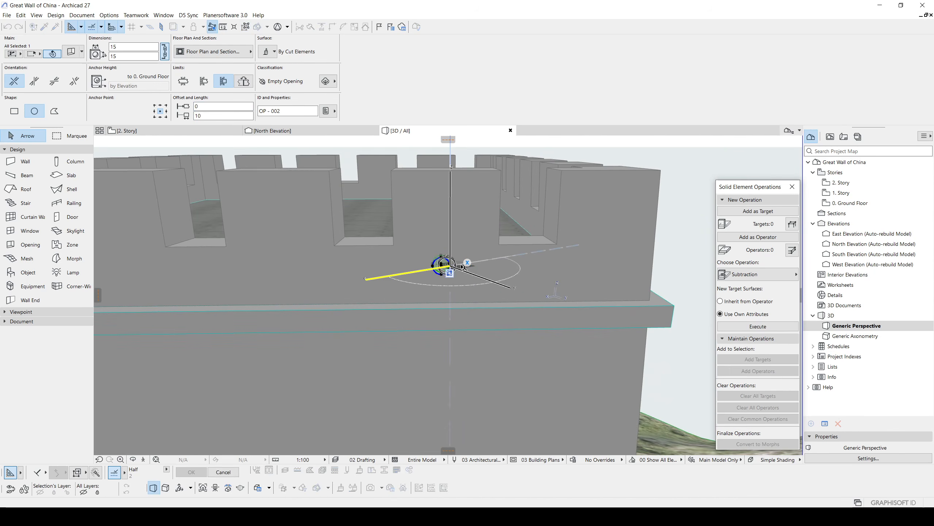
scroll(468, 265, "down", 3)
middle_click_drag(469, 265, 559, 266, "shift")
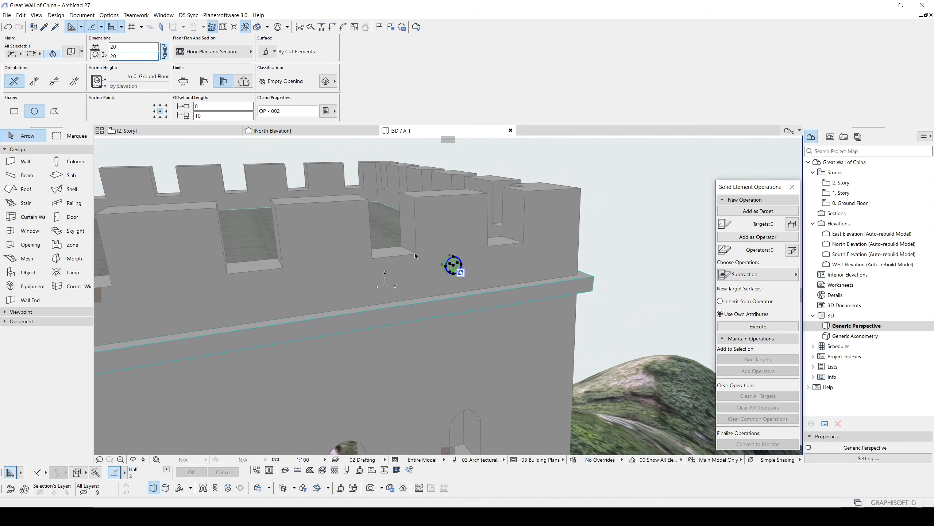
Step: Copy the circular opening below each of the other merlons along the parapet, up to the far corner, using the merlon corners as reference
middle_click_drag(415, 254, 568, 238, "shift")
scroll(417, 259, "down", 3)
scroll(580, 247, "up", 2)
key("ctrl+shift+d")
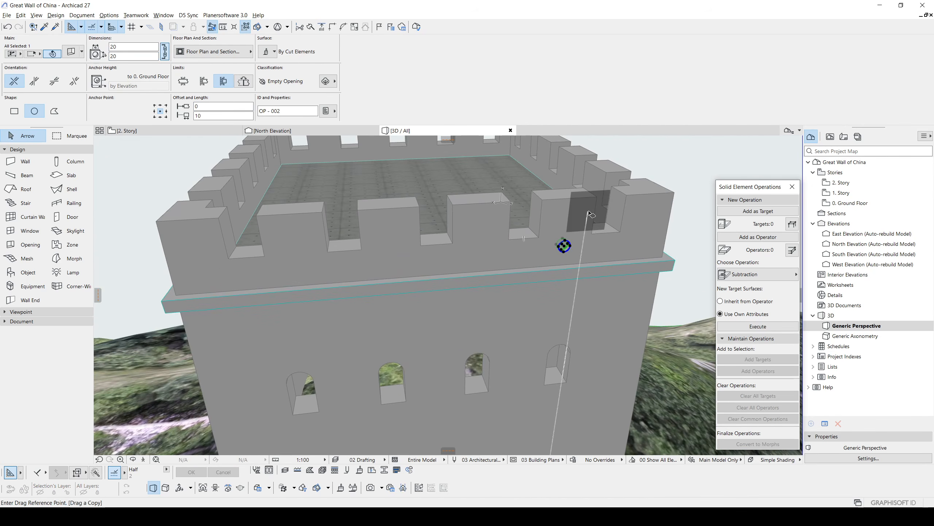
left_click(596, 196)
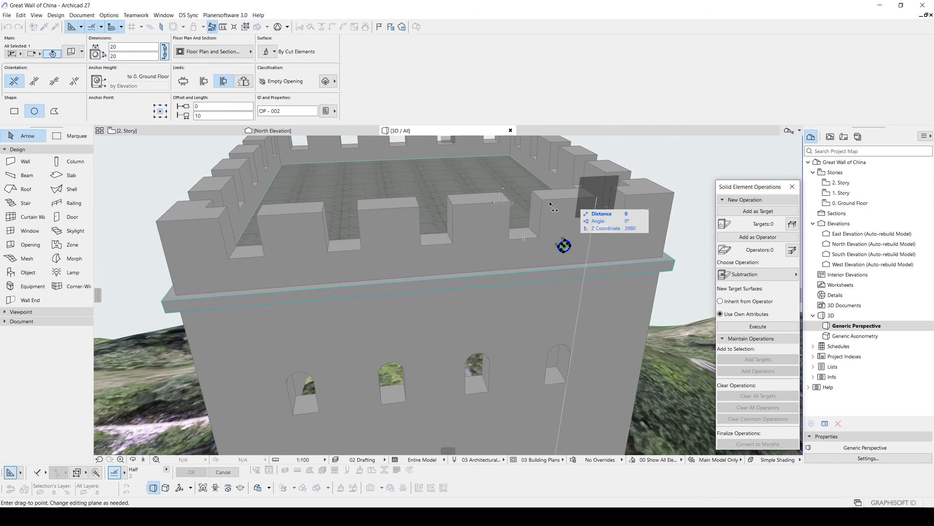
left_click(511, 203)
left_click(417, 208)
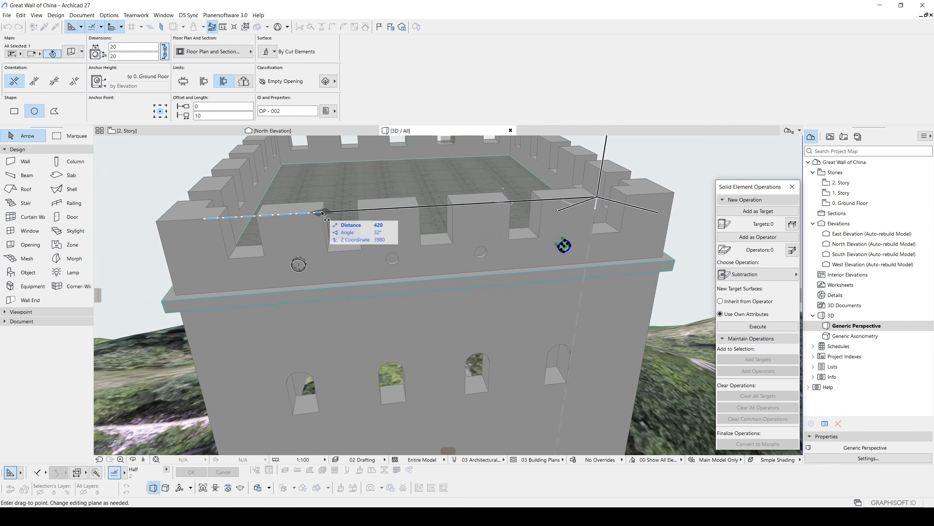
left_click(220, 219)
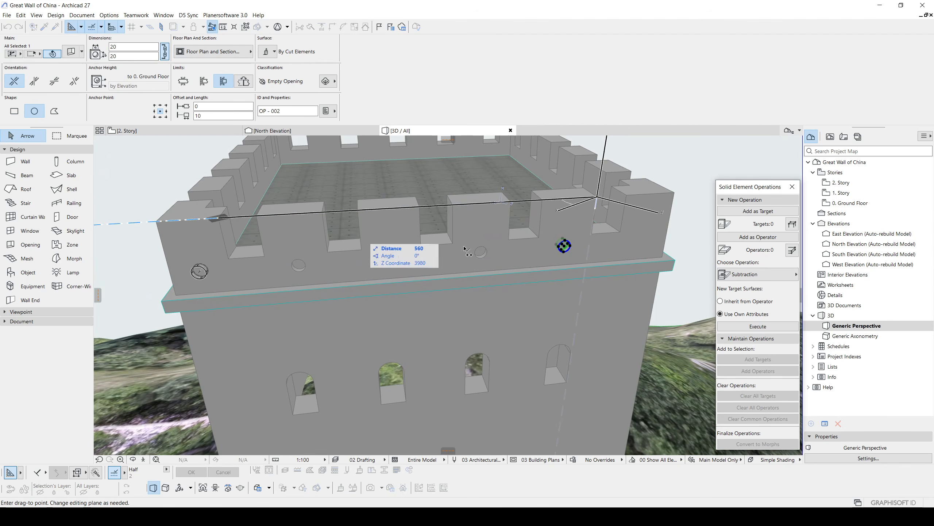
key("Escape")
Step: Copy the circular opening below the nearer corner merlon on the same parapet side
key("ctrl+shift+d")
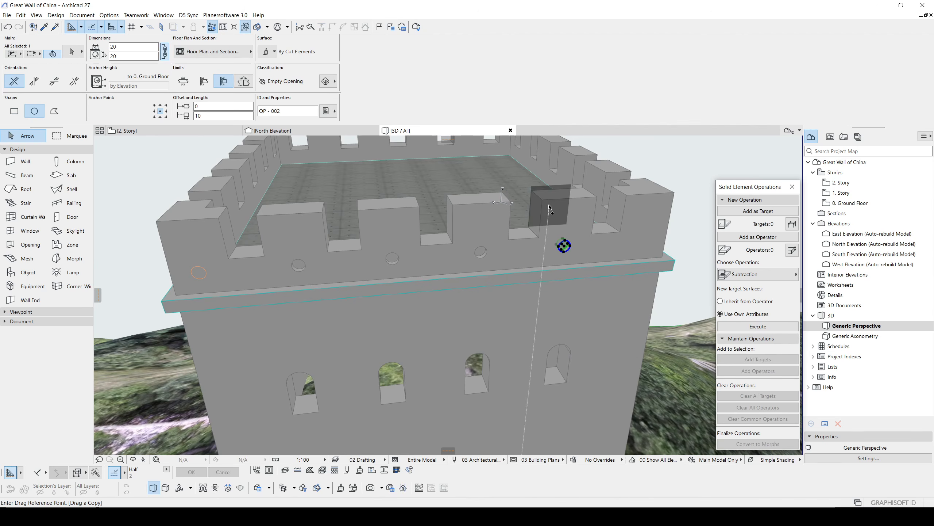
left_click(542, 200)
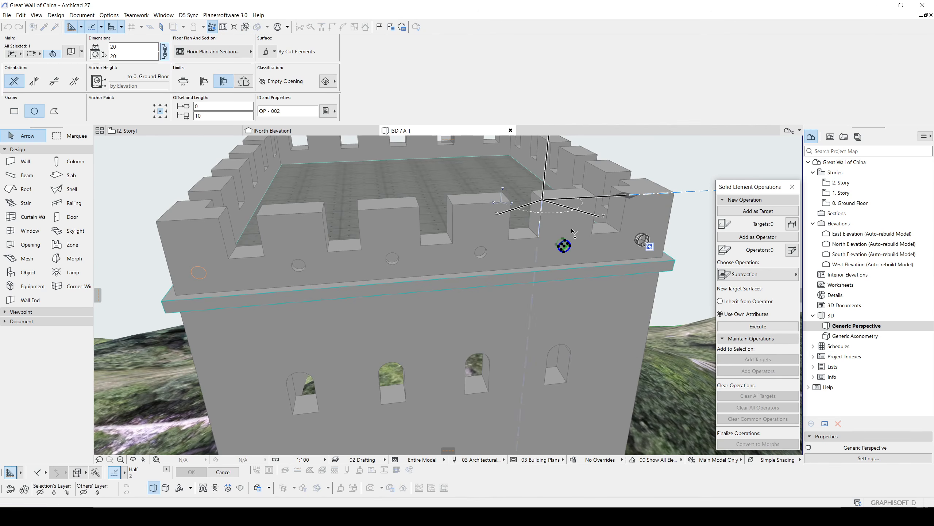
key("Escape")
Step: Make the circular opening below one corner merlon cut the adjoining wall that forms that corner
middle_click_drag(592, 237, 673, 270, "shift")
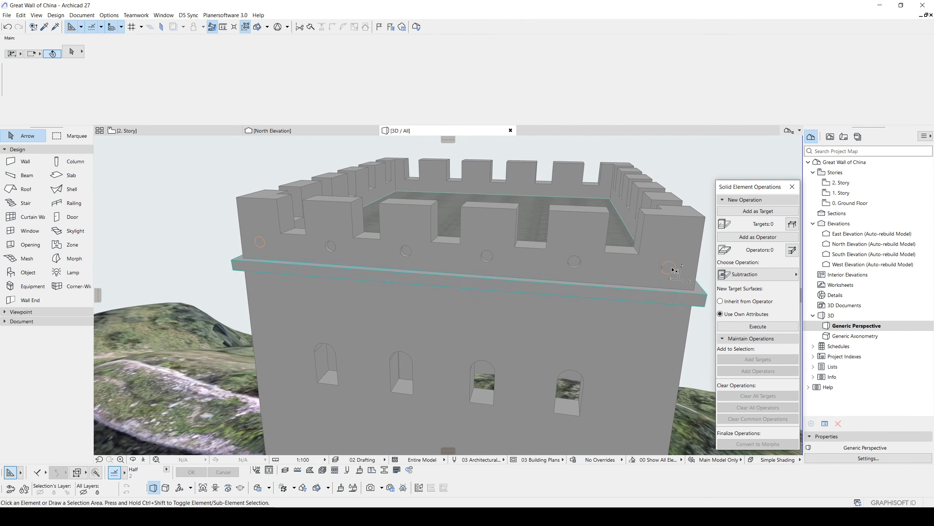
left_click(672, 269)
left_click(673, 271)
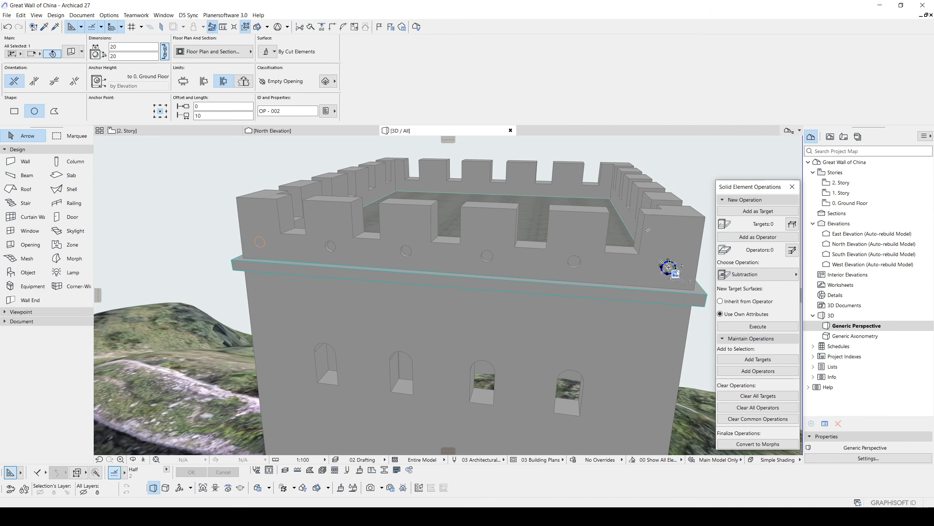
left_click(676, 273)
left_click(689, 281)
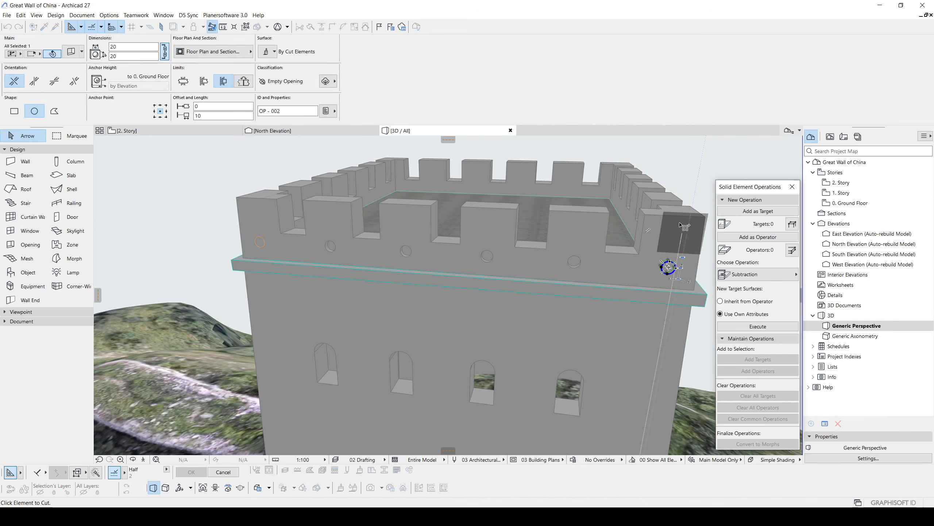
left_click(671, 203)
Step: Make the circular opening below the other corner merlon also cut its adjoining corner wall
middle_click_drag(177, 257, 209, 310, "shift")
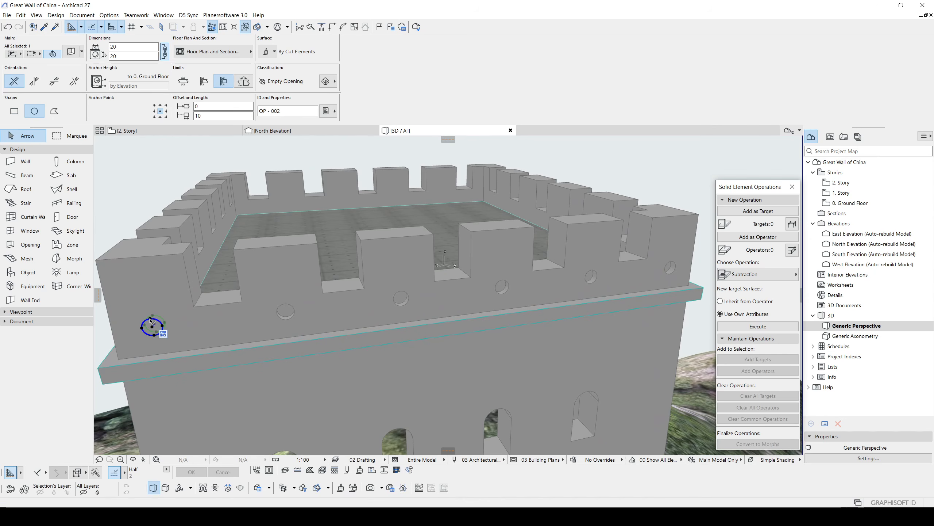
left_click(208, 342)
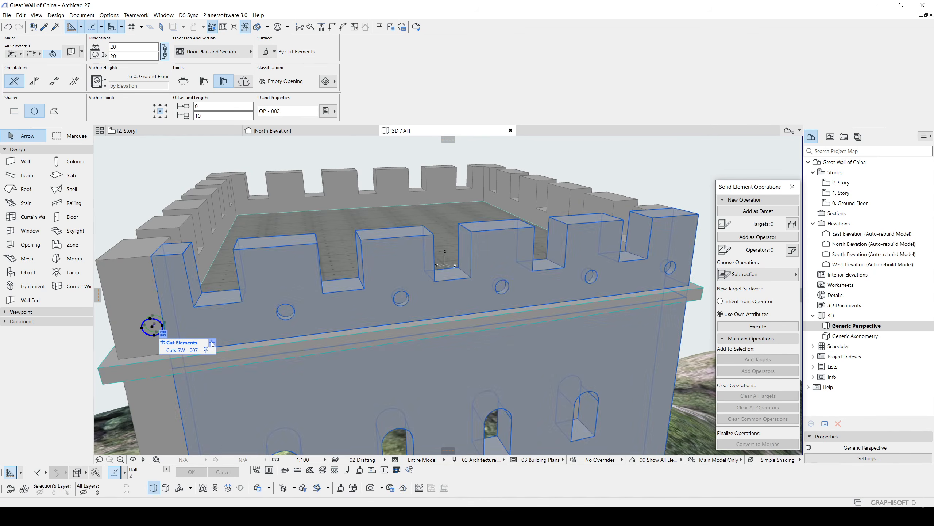
left_click(224, 302)
Step: Set the wall thickness of all four tower walls to 30
middle_click_drag(224, 302, 273, 295, "shift")
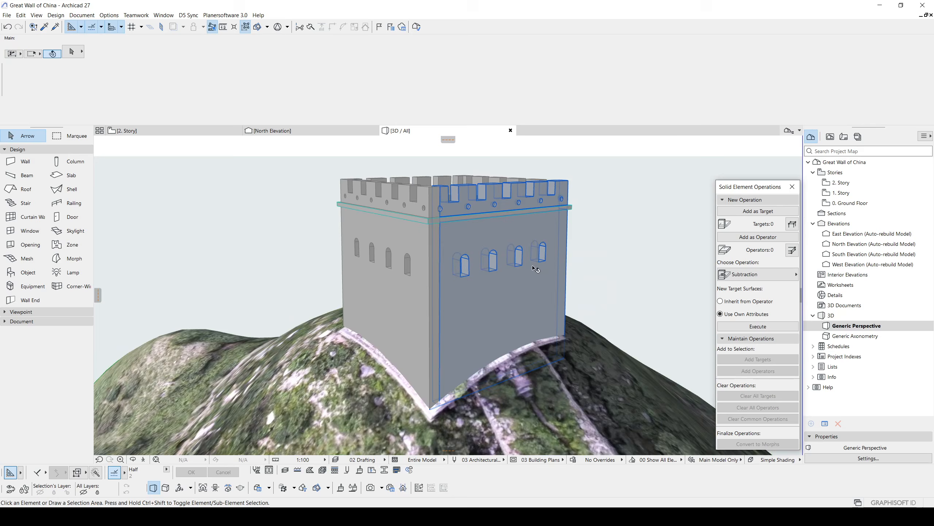
middle_click_drag(533, 267, 670, 257, "shift")
middle_click_drag(497, 273, 596, 267, "shift")
scroll(449, 228, "up", 3)
middle_click_drag(460, 272, 504, 251, "shift")
middle_click_drag(423, 307, 432, 265, "shift")
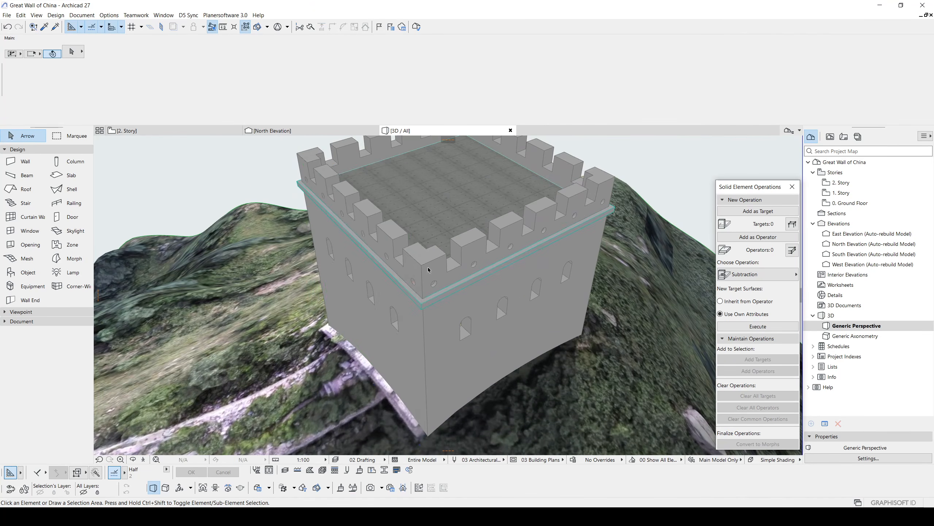
left_click(429, 264)
key("ctrl+a")
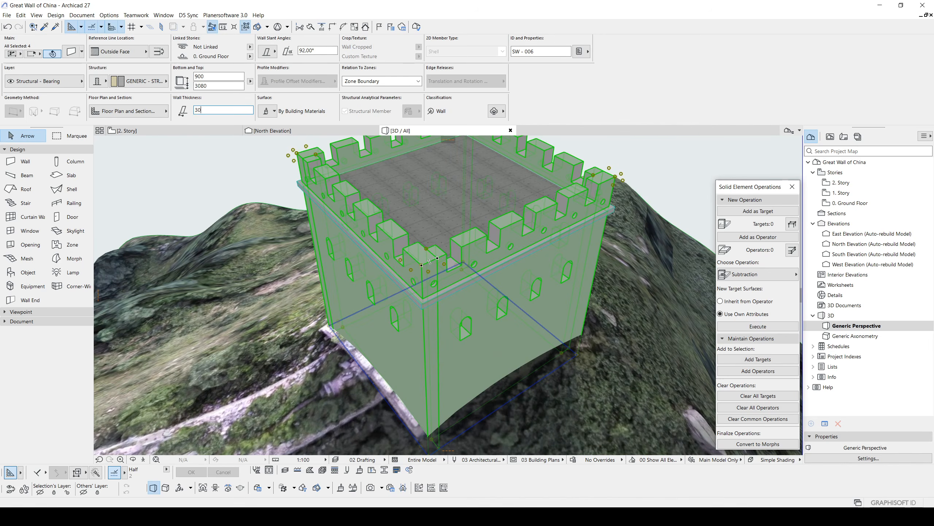
key("Return")
key("Escape")
Step: Examine the whole tower from several sides and the path of the Great Wall across the surrounding terrain
scroll(390, 312, "down", 3)
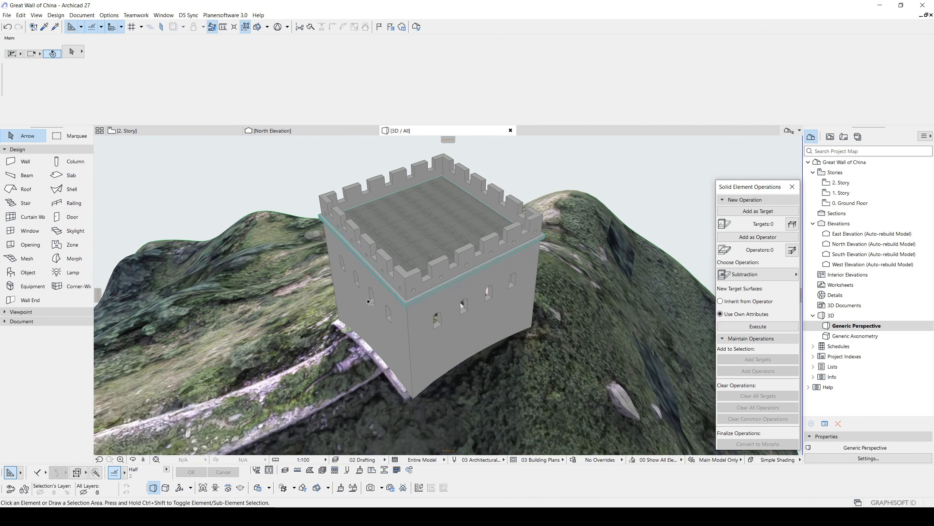
middle_click_drag(391, 311, 496, 274, "shift")
middle_click_drag(447, 256, 515, 237, "shift")
left_click(377, 164)
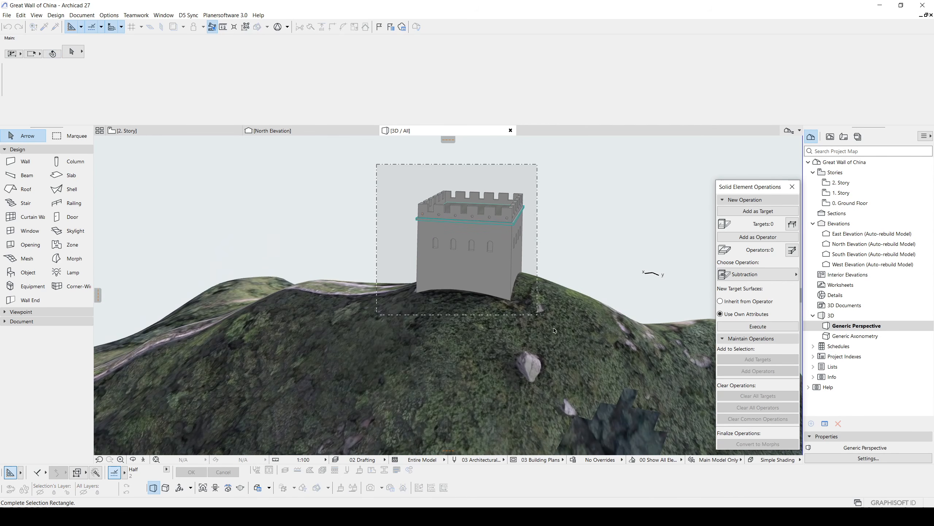
left_click(581, 379)
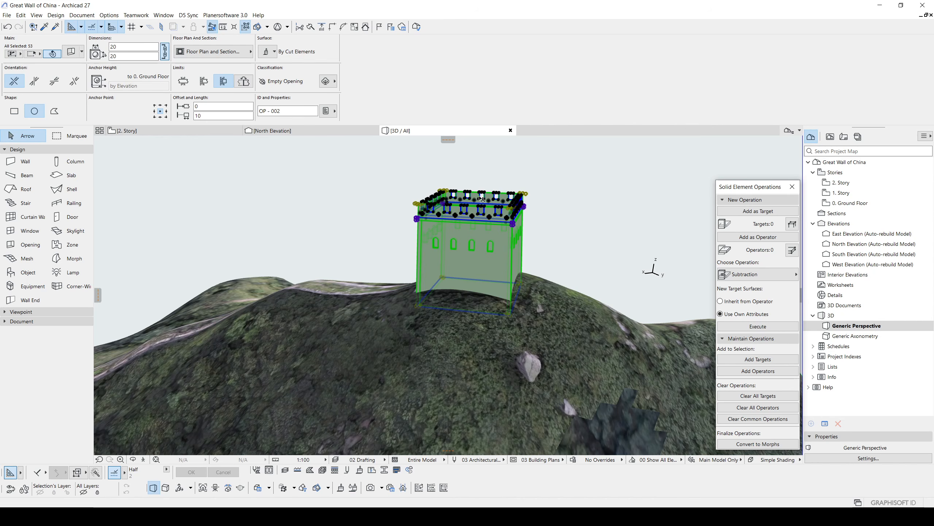
left_click(580, 242)
key("e")
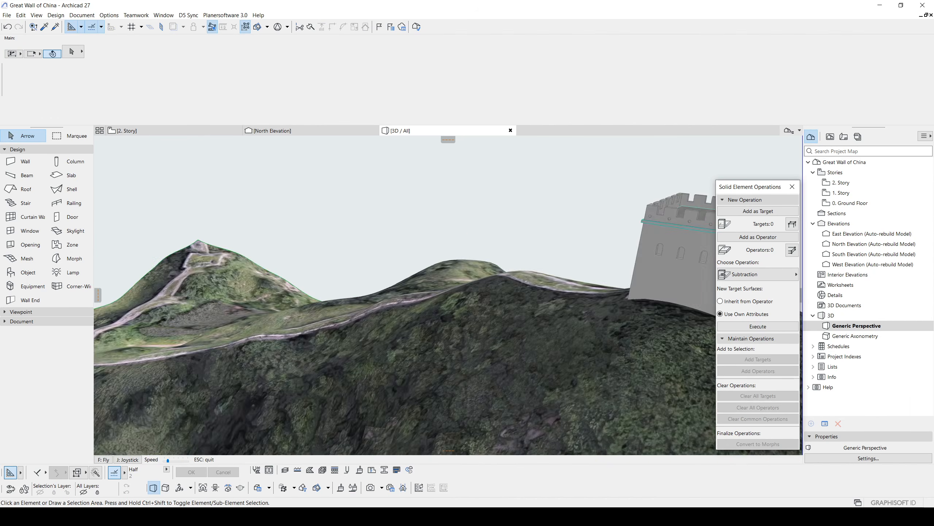
key("Escape")
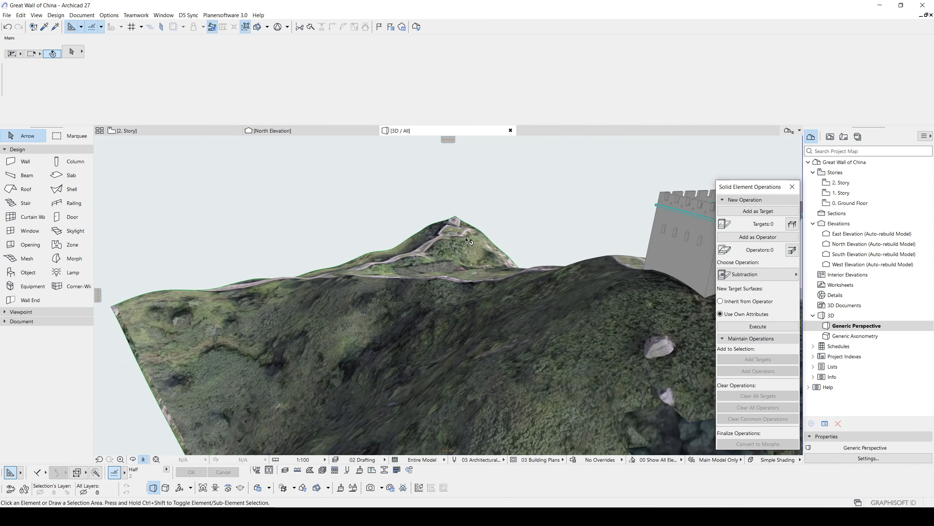
middle_click_drag(466, 250, 290, 222, "shift")
scroll(446, 273, "down", 3)
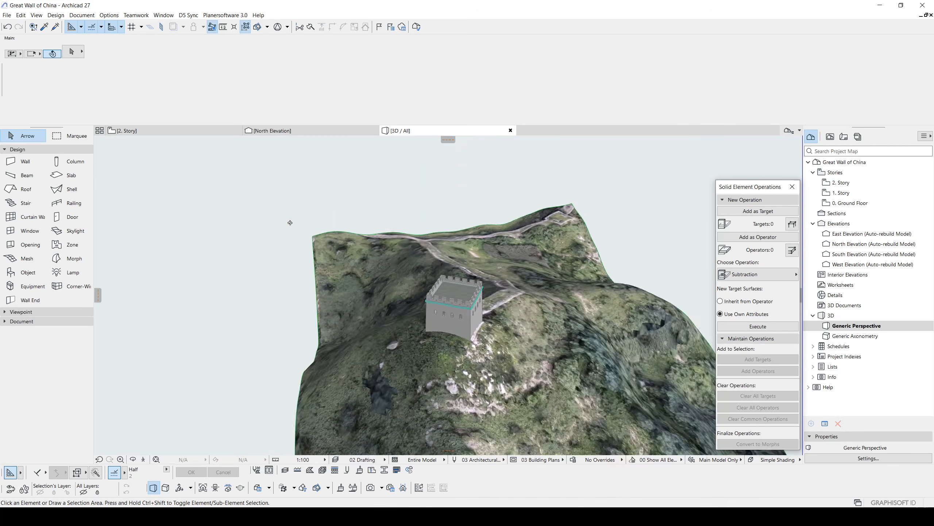
middle_click_drag(607, 312, 479, 286, "shift")
scroll(479, 287, "up", 5)
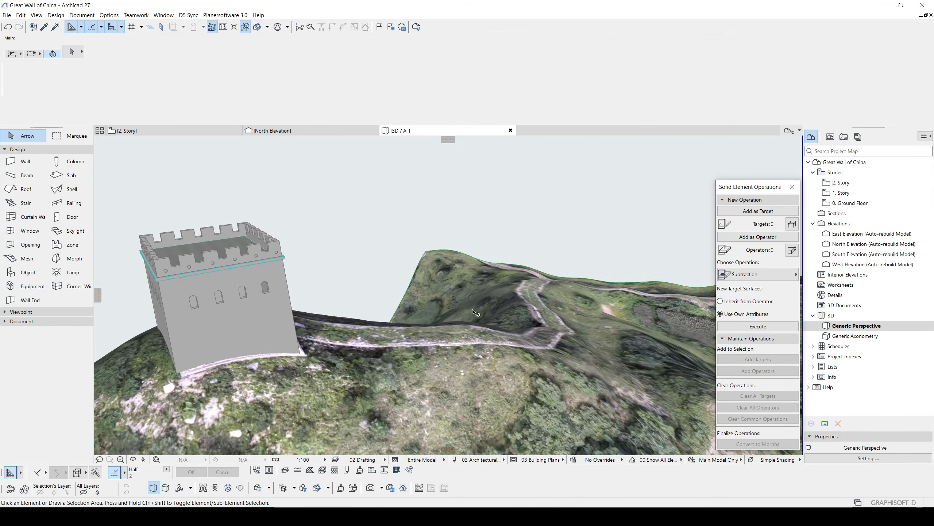
Step: Open the Ground Floor plan at the tower and the section of the Great Wall leading away from it
key("F2")
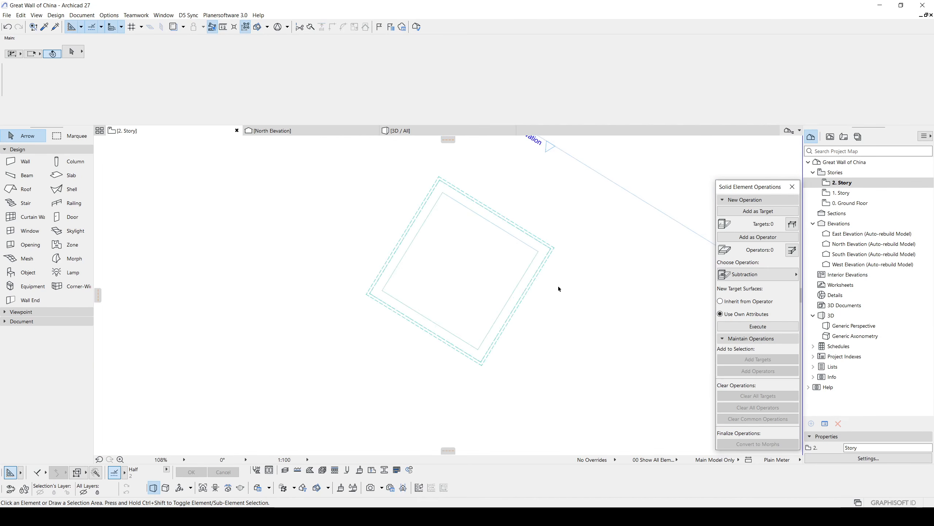
scroll(517, 292, "down", 3)
double_click(828, 203)
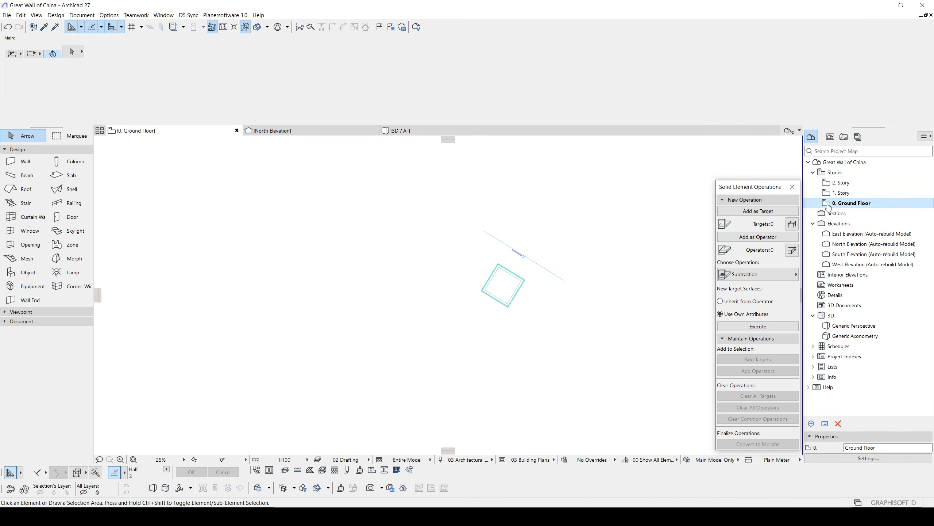
scroll(515, 308, "up", 4)
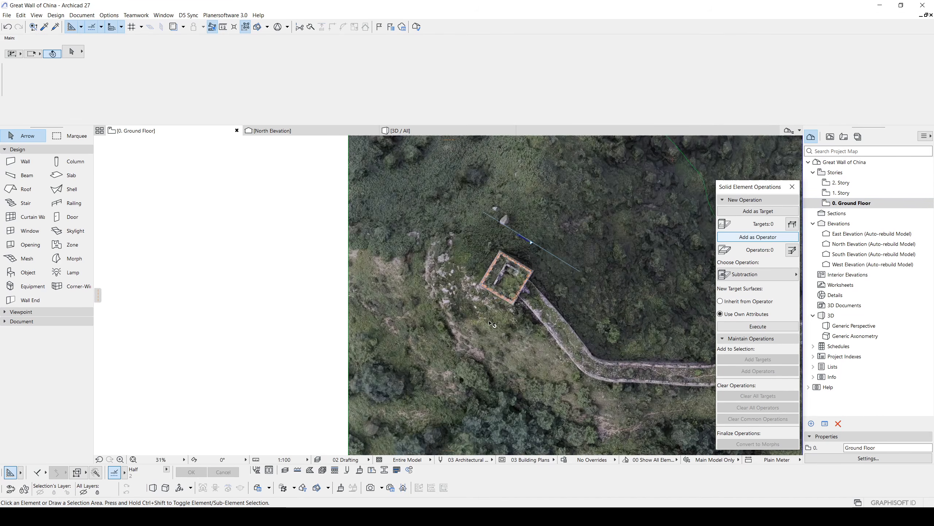
middle_click_drag(493, 322, 374, 303)
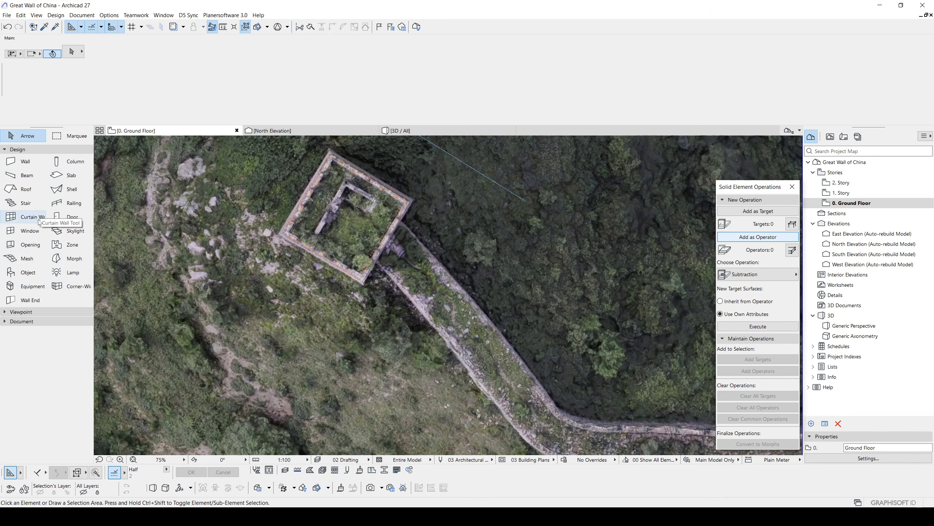
Step: Examine the course of the Great Wall on the plan image, from the tower to its fork near the terrain's edge
left_click(28, 258)
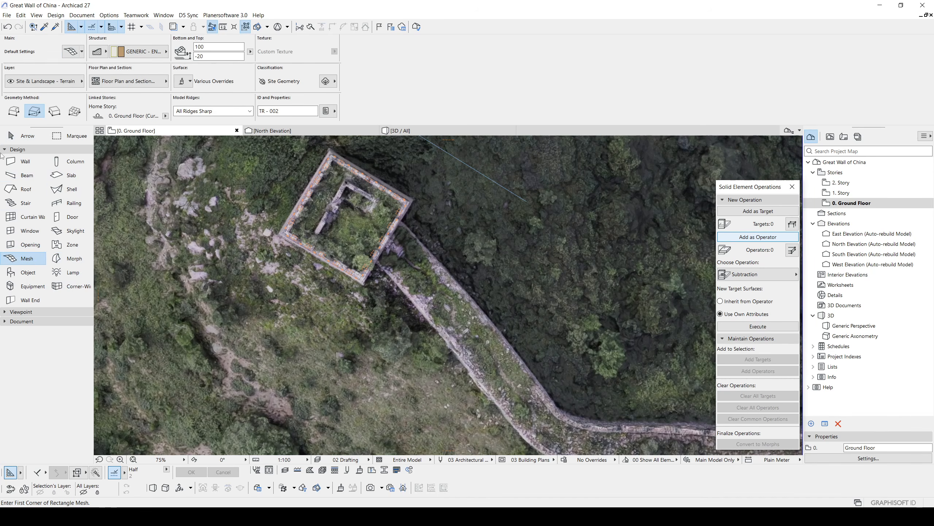
scroll(325, 248, "up", 2)
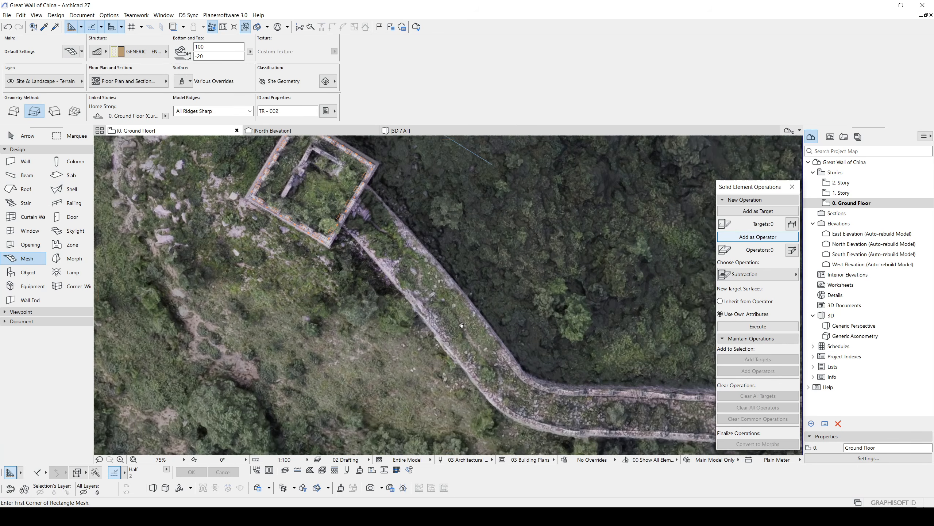
scroll(324, 248, "down", 2)
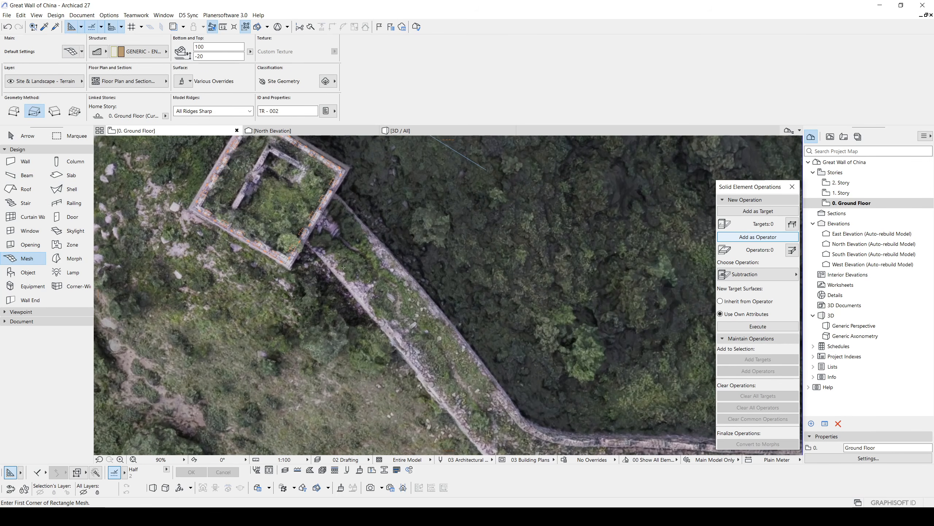
scroll(442, 319, "down", 3)
middle_click_drag(662, 316, 350, 311)
scroll(480, 304, "down", 3)
middle_click_drag(480, 305, 463, 323)
scroll(629, 302, "down", 1)
middle_click_drag(629, 302, 469, 262)
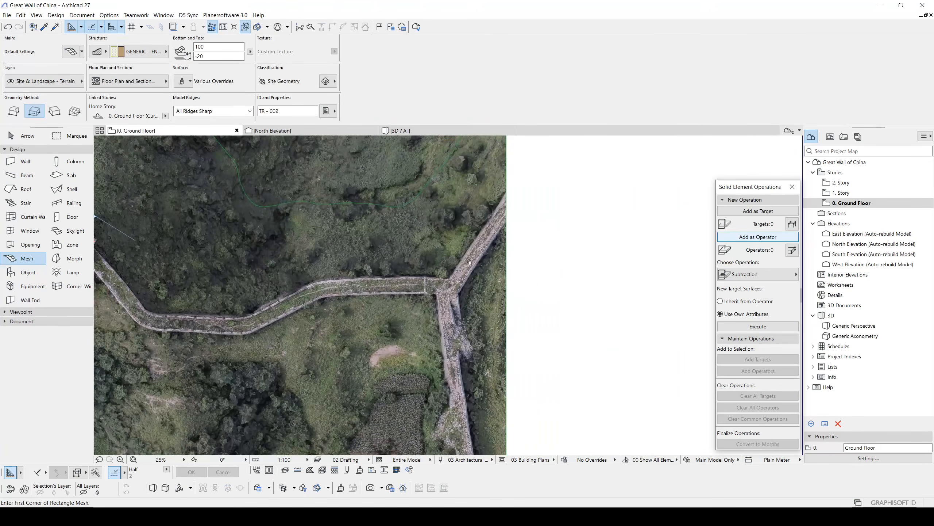
middle_click_drag(411, 341, 529, 320)
scroll(253, 257, "up", 4)
middle_click_drag(178, 235, 379, 245)
key("Escape")
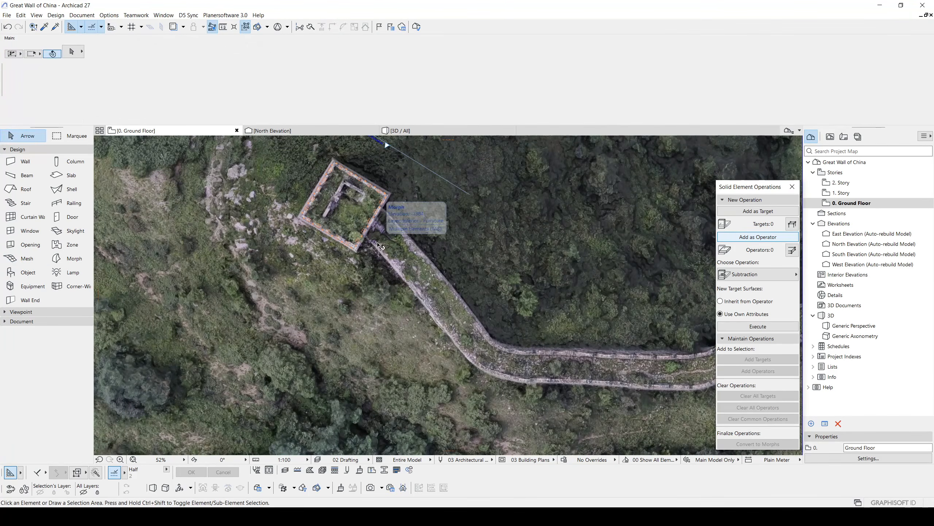
Step: Start a polyline at the tower's wall and draw a straight segment along the middle of the walkway to the first bend
key("l")
scroll(377, 227, "up", 5)
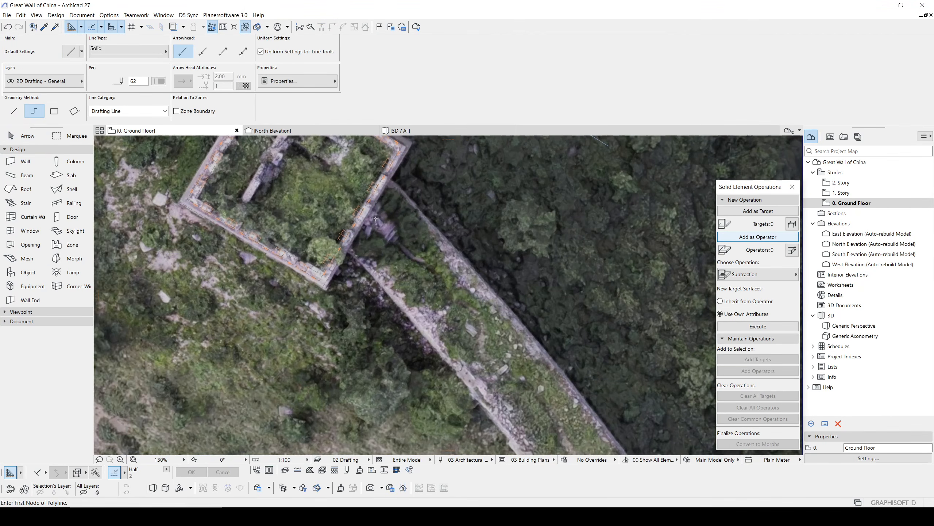
scroll(375, 218, "up", 3)
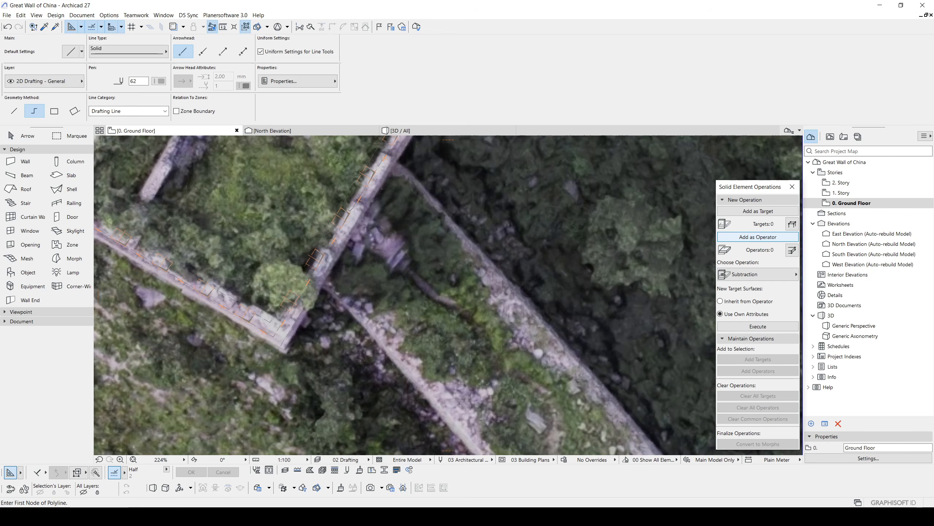
left_click(350, 211)
scroll(421, 291, "down", 7)
middle_click_drag(422, 291, 348, 176)
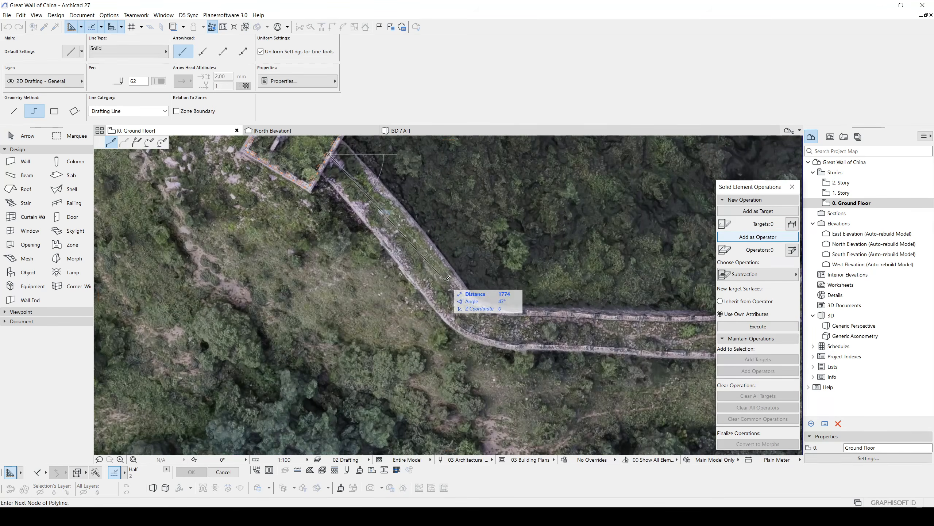
scroll(444, 283, "up", 2)
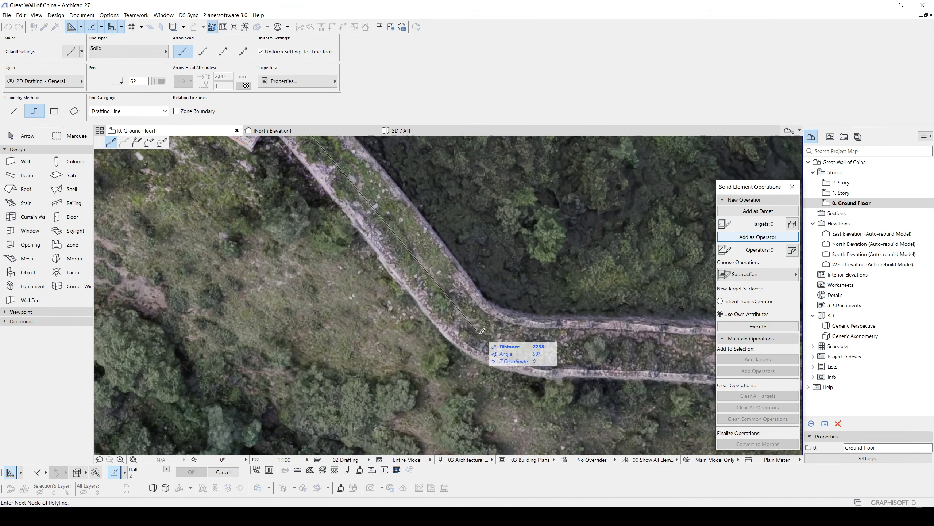
left_click(457, 306)
Step: Continue the polyline with an arc around the first bend, and extend it straight along the walkway towards the next bend
left_click(124, 142)
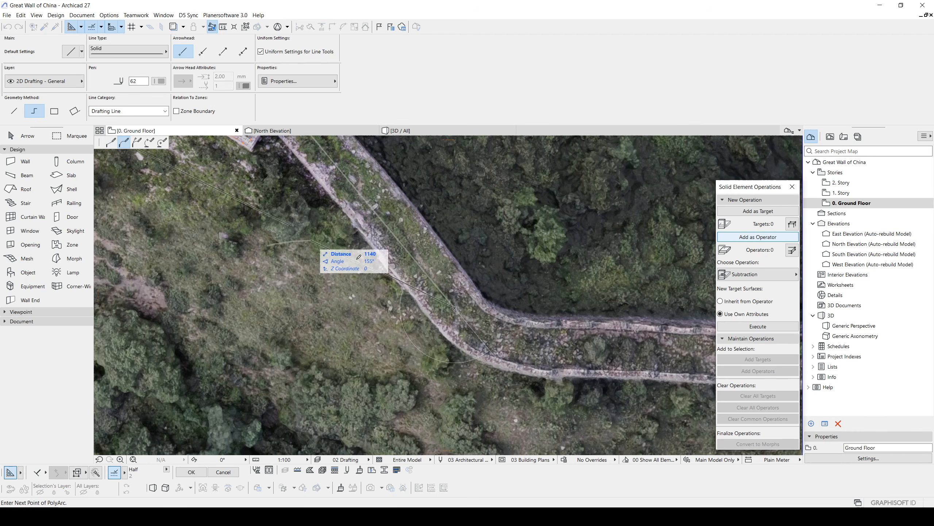
left_click(531, 346)
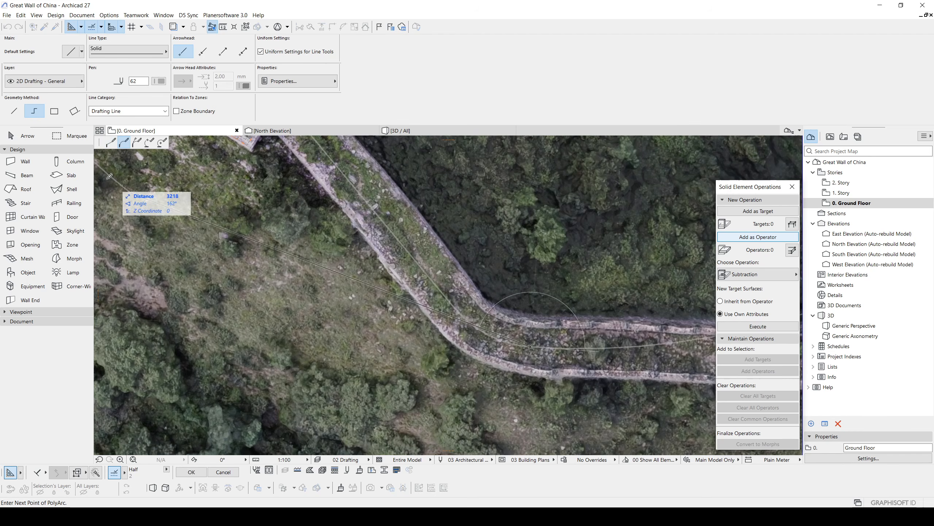
left_click(112, 142)
middle_click_drag(510, 315, 148, 229)
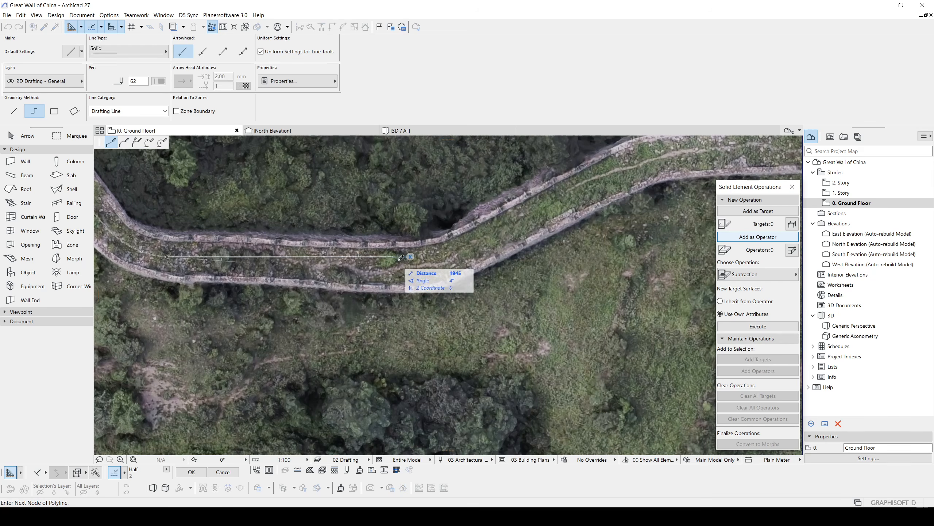
scroll(416, 264, "up", 3)
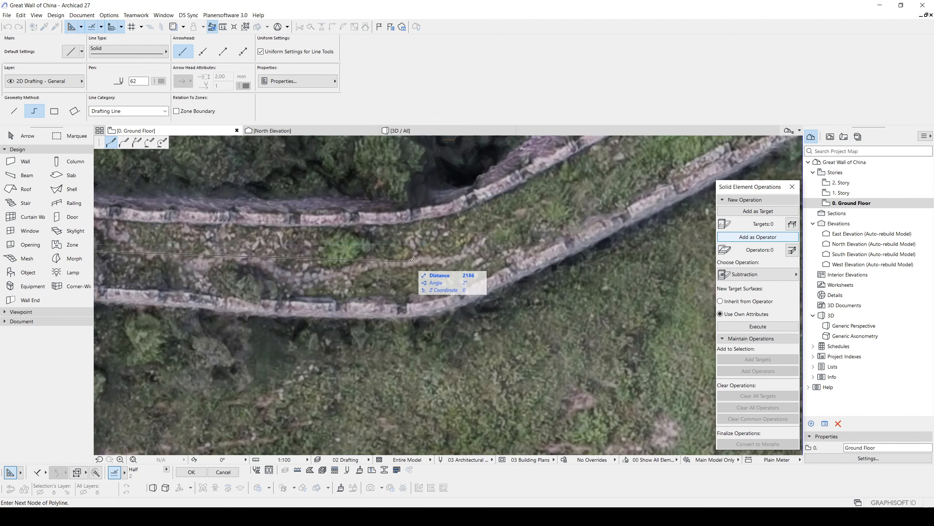
Step: Redo the undone line and wall changes for the Great Wall section leading away from the tower
left_click(18, 27)
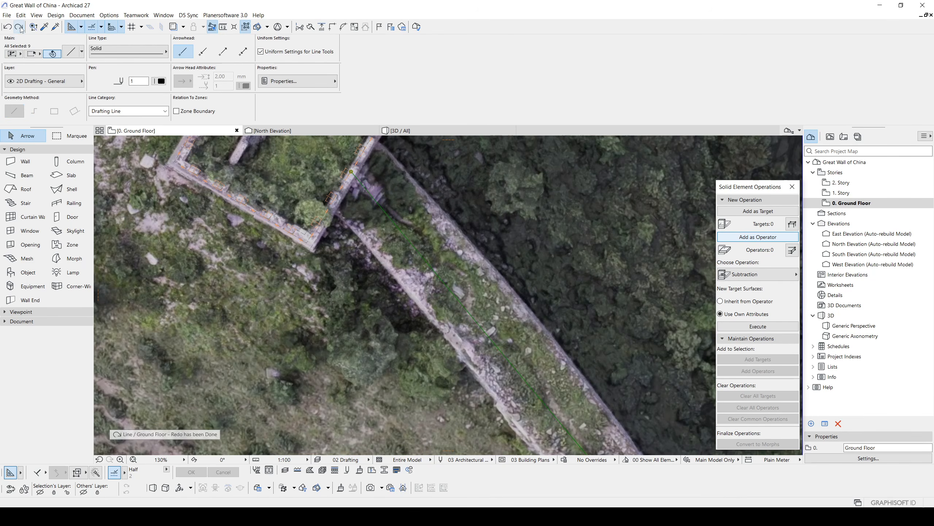
left_click(19, 27)
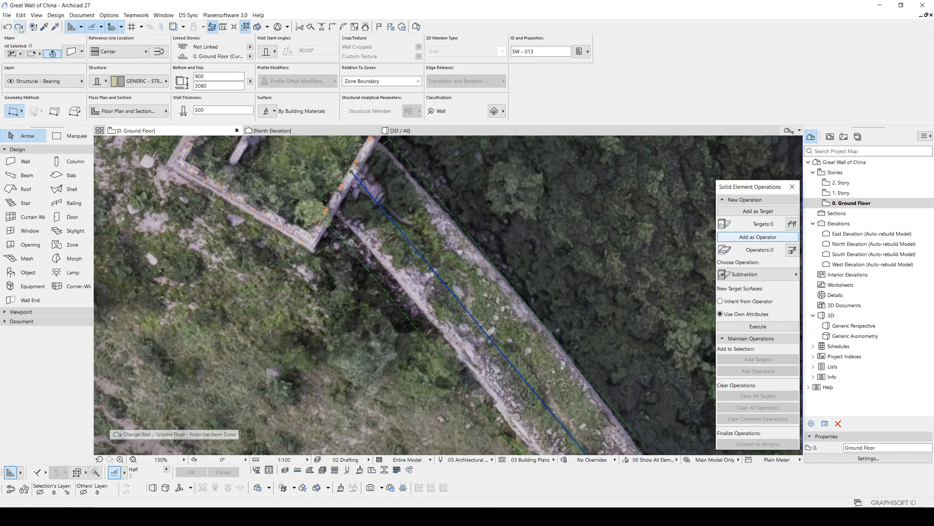
left_click(19, 28)
scroll(552, 317, "down", 3)
middle_click_drag(552, 317, 412, 221)
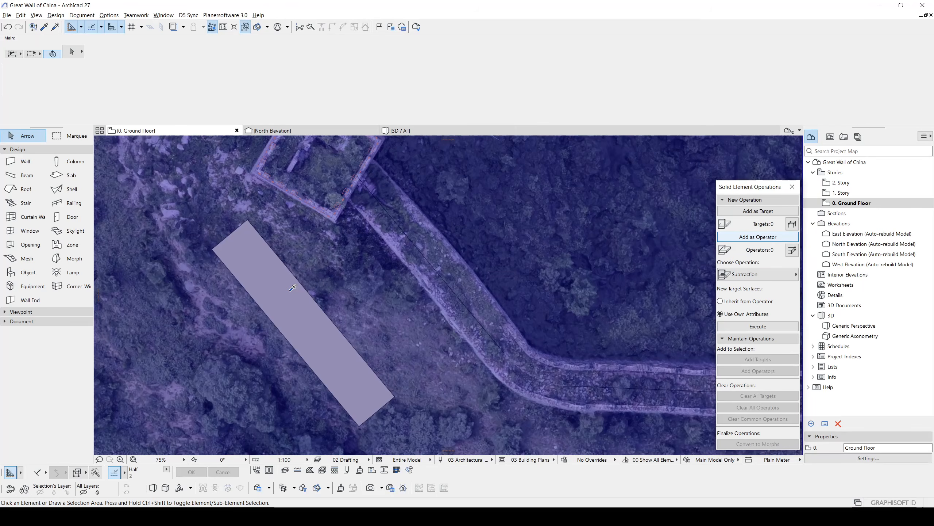
Step: Copy the settings of the sample wall beside the walkway and generate walls along the drawn walkway polyline and the fork's branch line
left_click(292, 287, "alt")
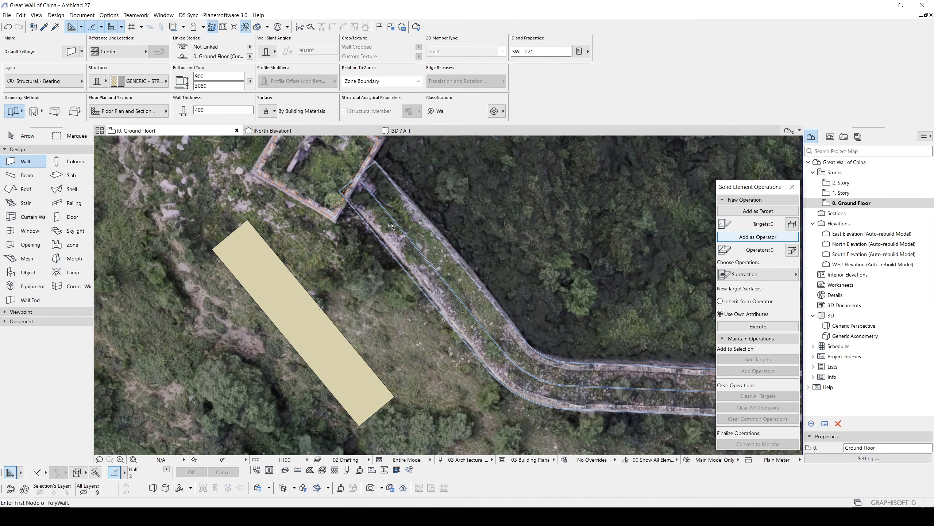
left_click(392, 226)
scroll(375, 235, "down", 3)
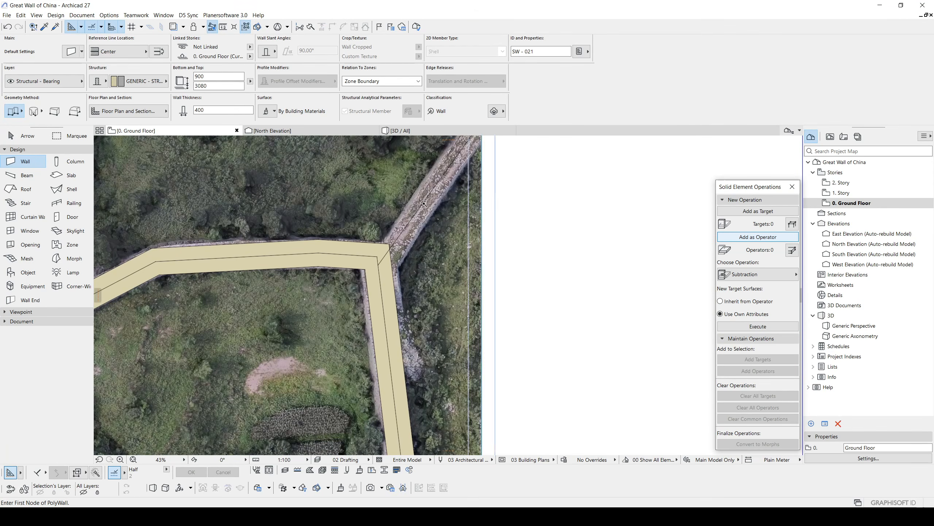
left_click(424, 203)
middle_click_drag(315, 266, 421, 276)
scroll(422, 276, "down", 3)
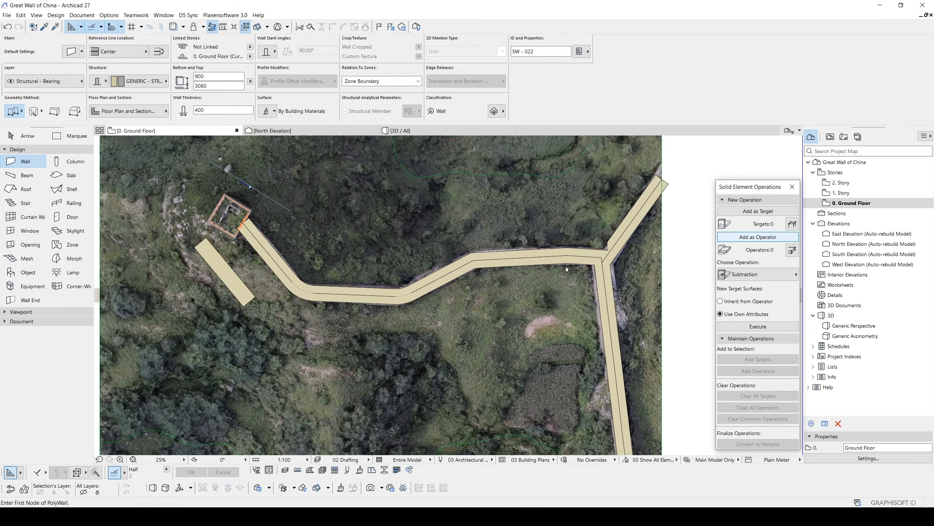
Step: Delete the straight sample wall lying beside the walkway
left_click(28, 136)
left_click(235, 276)
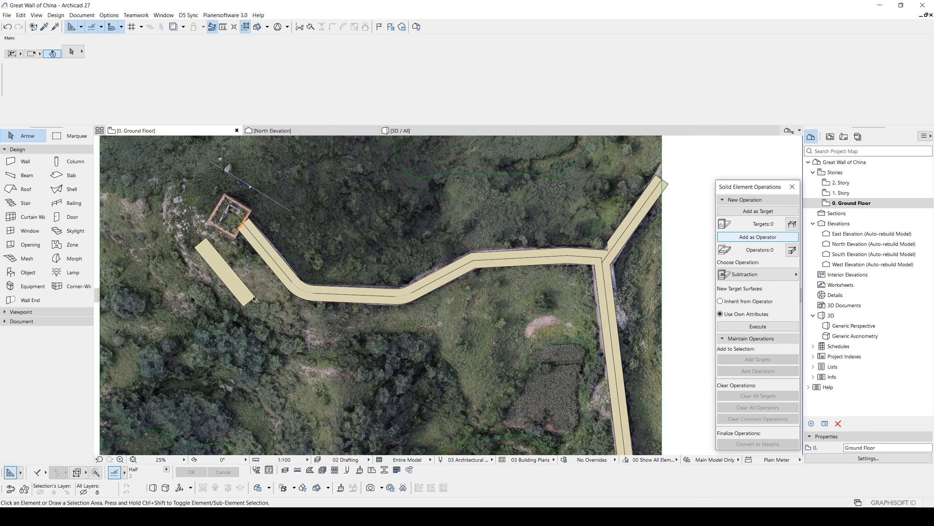
key("Delete")
Step: Delete the guide polylines and the leftover arcs at the bends from inside the new walkway walls
scroll(263, 249, "up", 2)
scroll(263, 249, "up", 1)
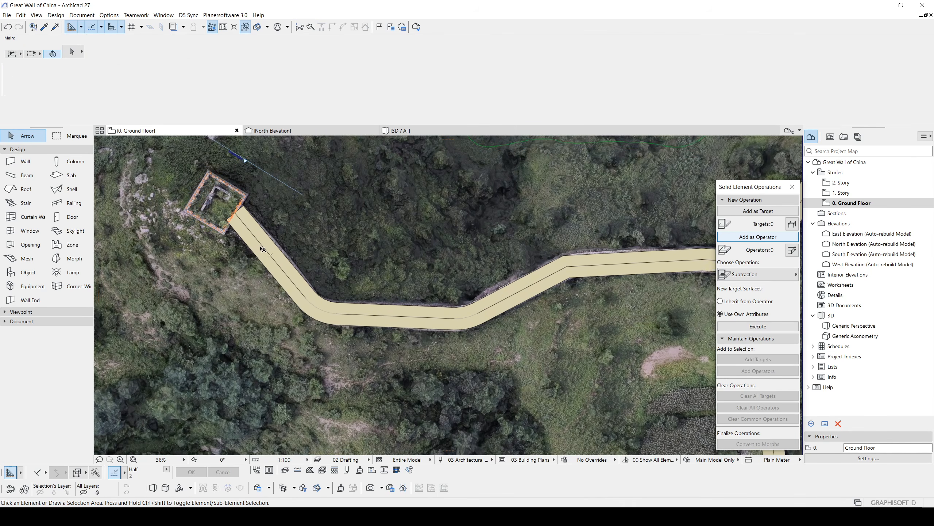
left_click(263, 249)
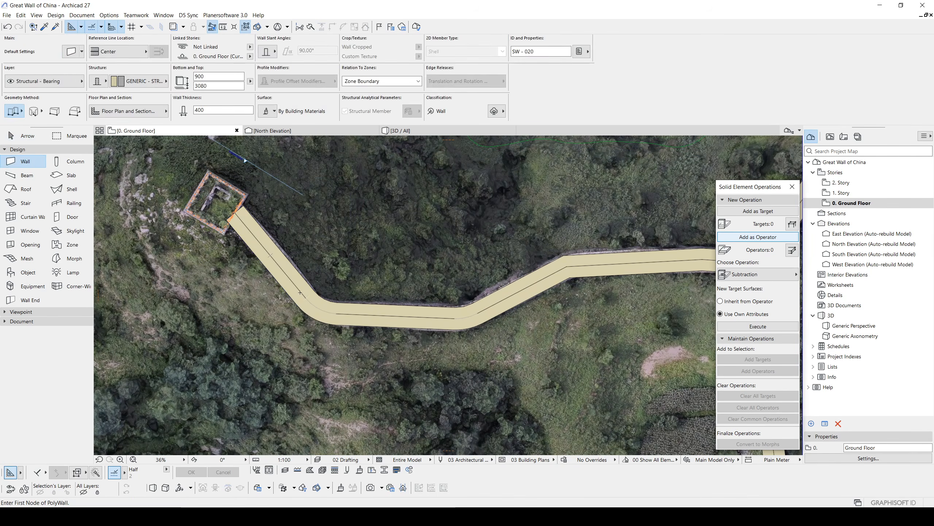
key("Escape")
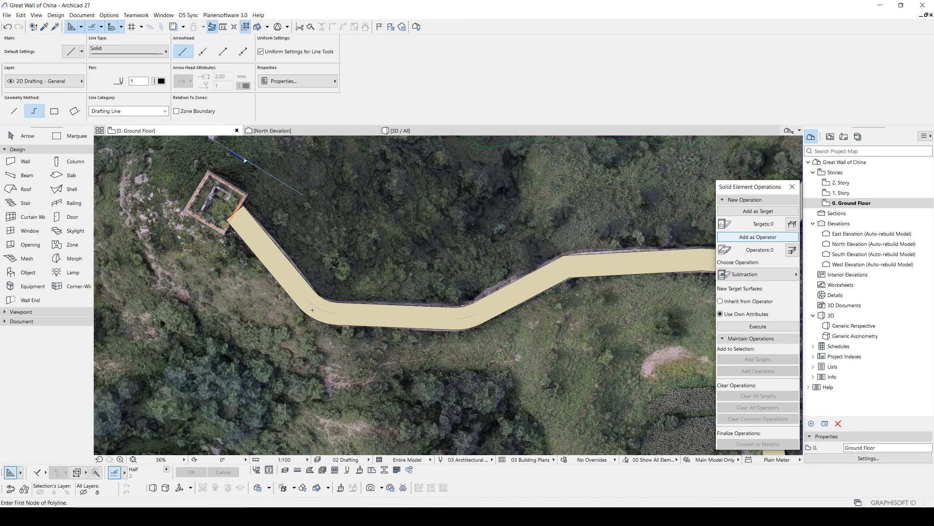
key("Escape")
scroll(311, 299, "up", 3)
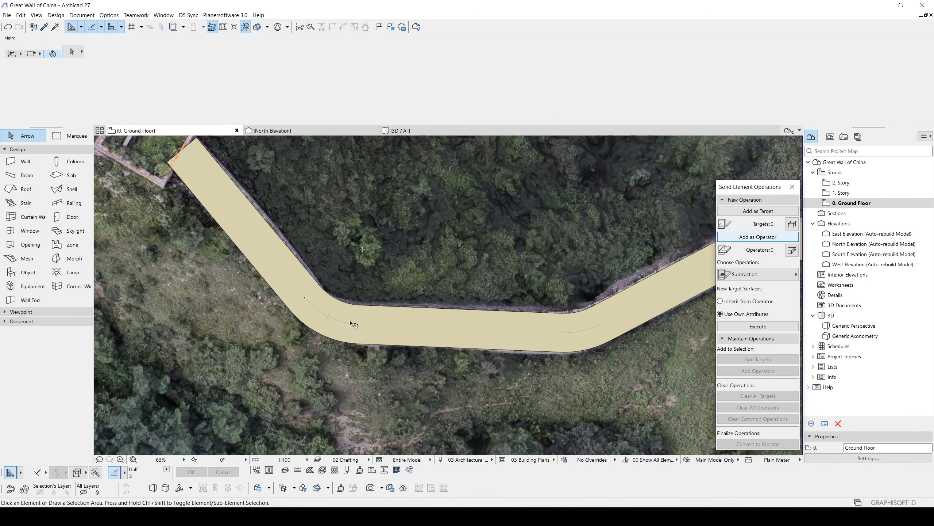
scroll(335, 313, "up", 7)
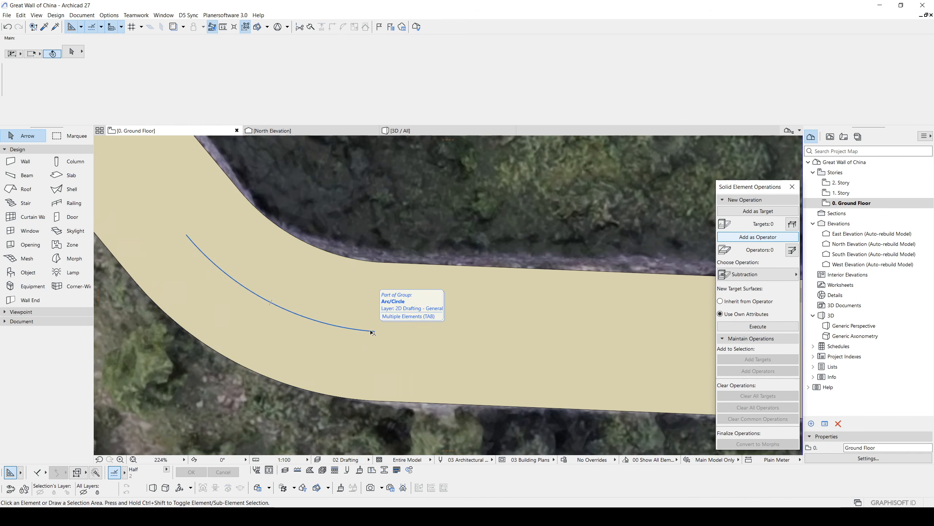
left_click(373, 329)
scroll(327, 287, "down", 10)
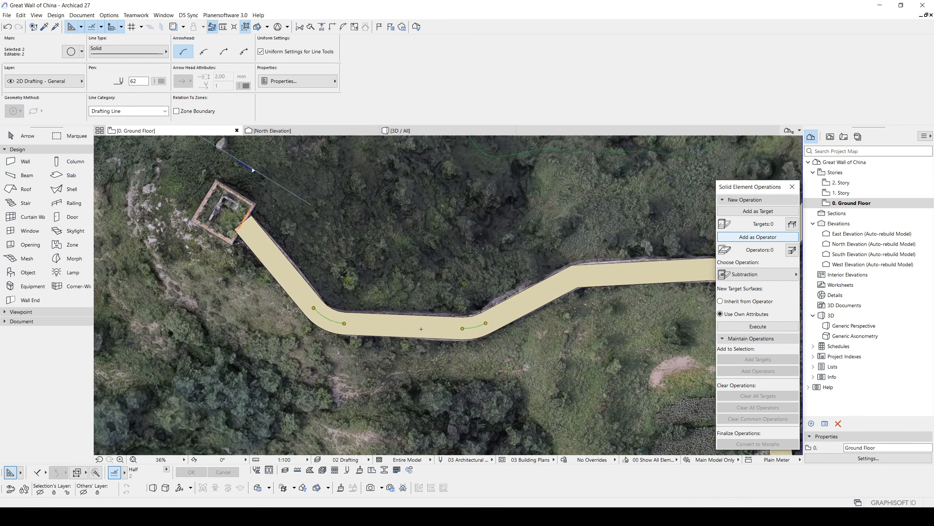
key("Escape")
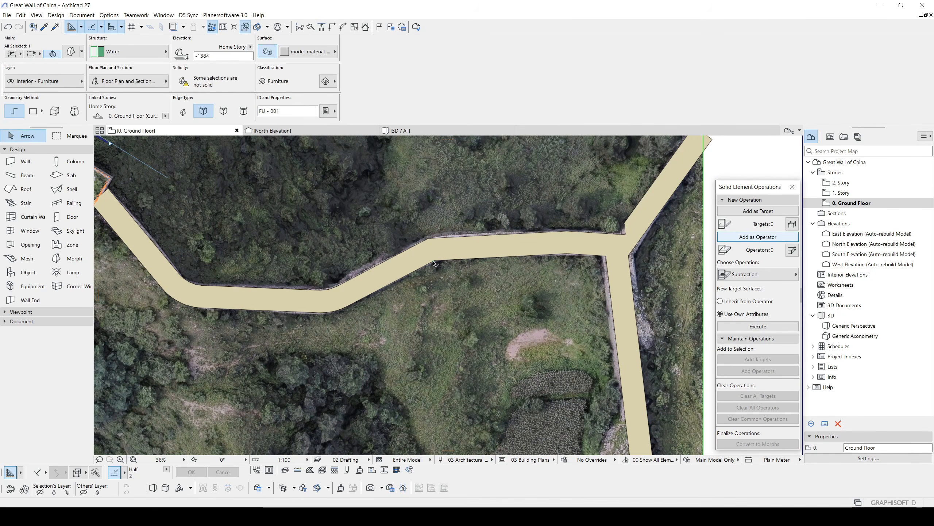
Step: Select all the walkway wall segments and explode them into the current view without keeping the original elements
left_click(434, 263)
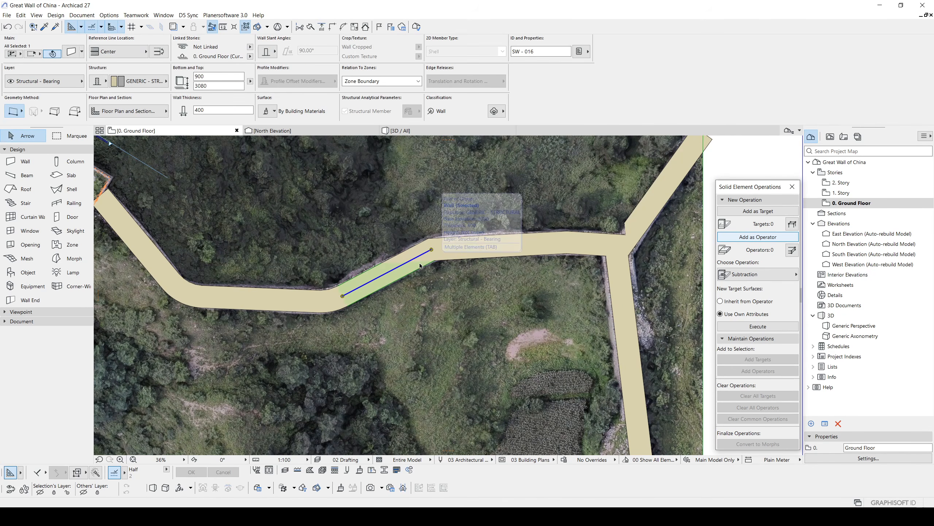
left_click(632, 223, "shift")
middle_click_drag(632, 223, 587, 246)
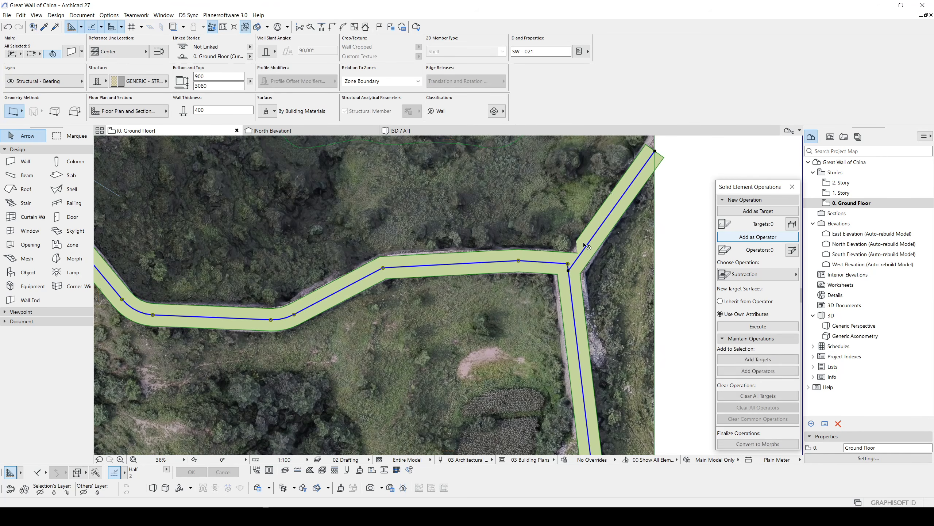
left_click(22, 15)
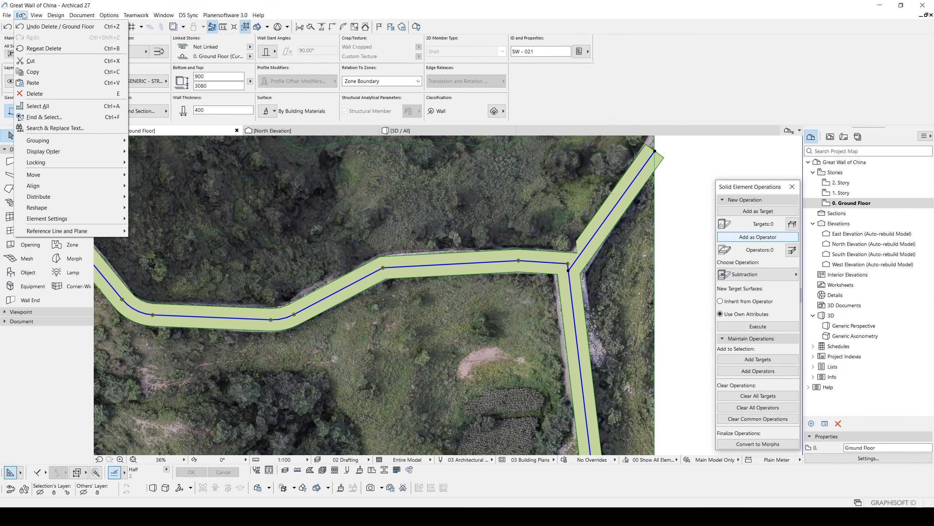
mouse_move(70, 208)
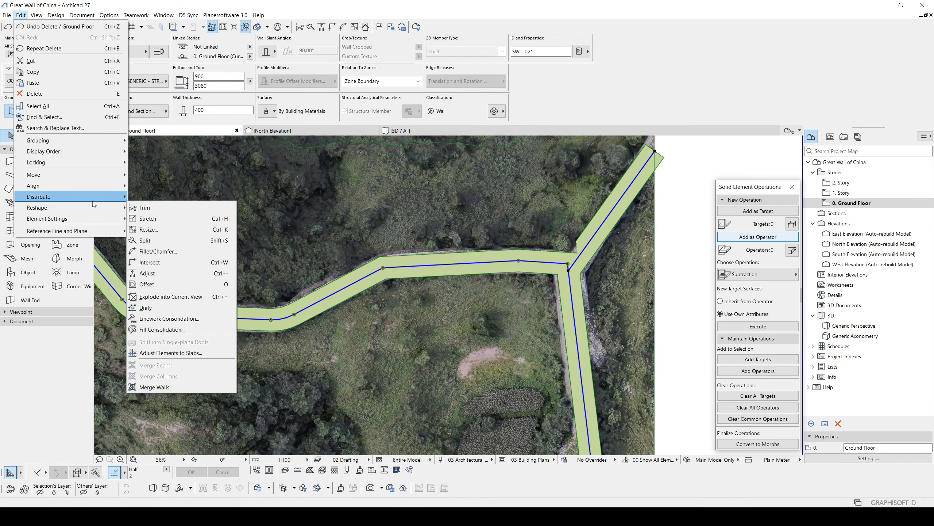
left_click(161, 296)
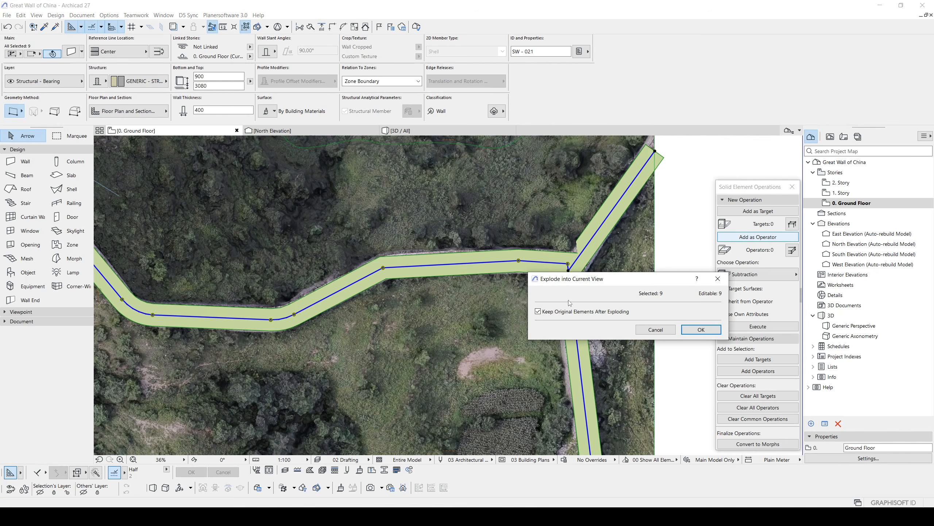
left_click(692, 329)
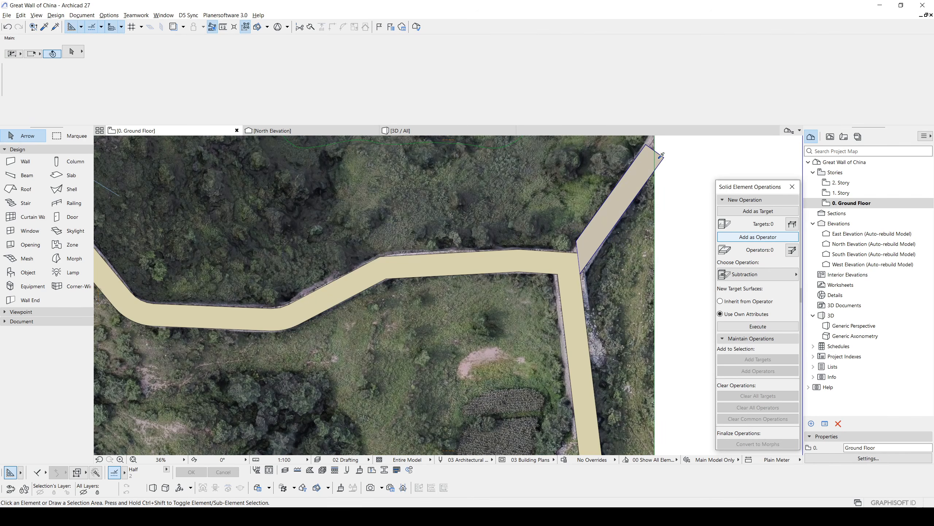
Step: Delete all the fills of the exploded walls, leaving only their outlines along the walkway
left_click(658, 159, "alt")
key("ctrl+a")
key("Delete")
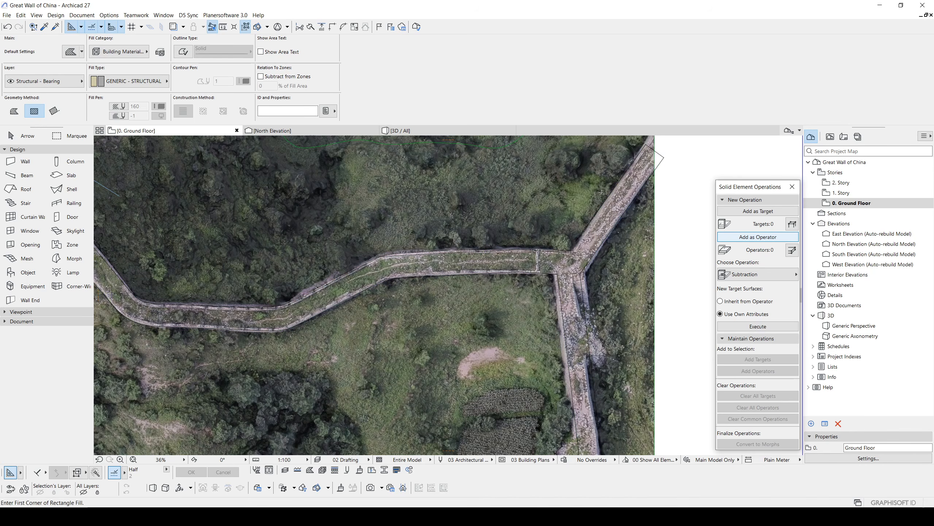
key("Escape")
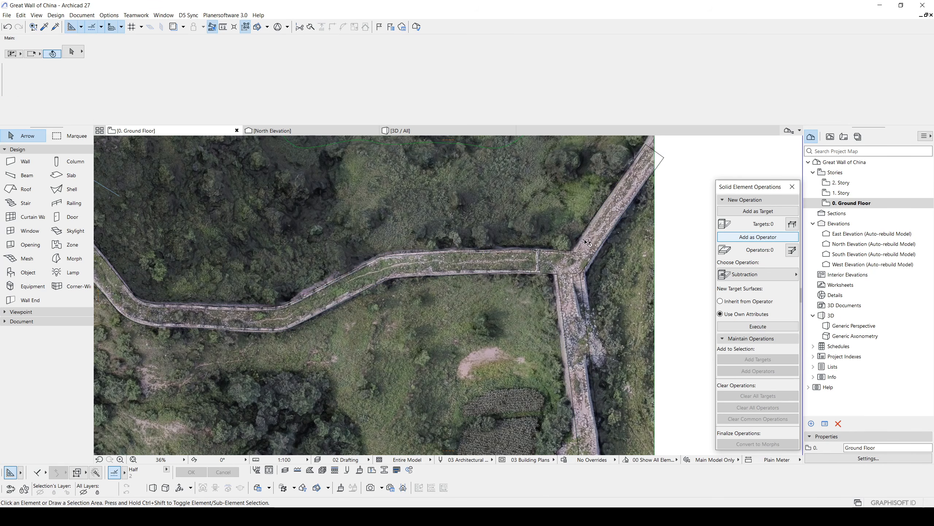
Step: Select the plan image and hide its Drawing & Figure layer
scroll(552, 230, "down", 4)
middle_click_drag(531, 222, 530, 227)
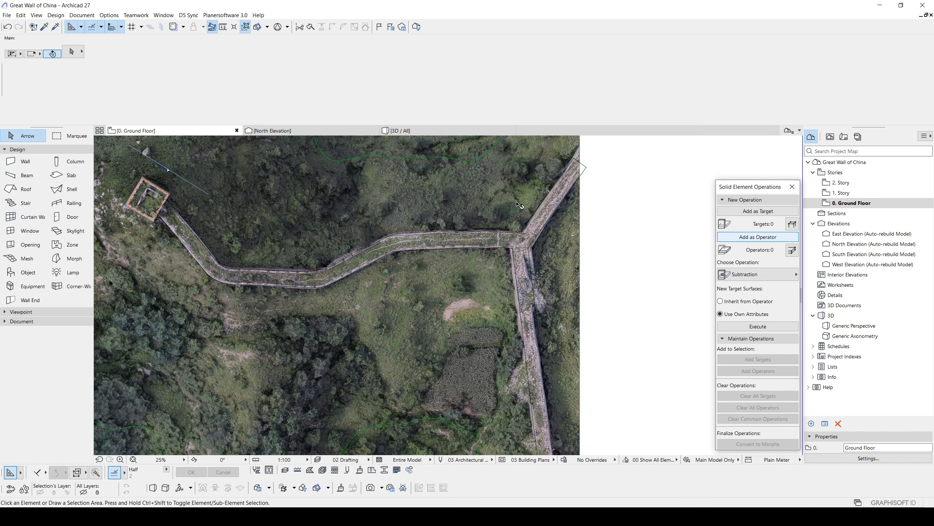
left_click(518, 204)
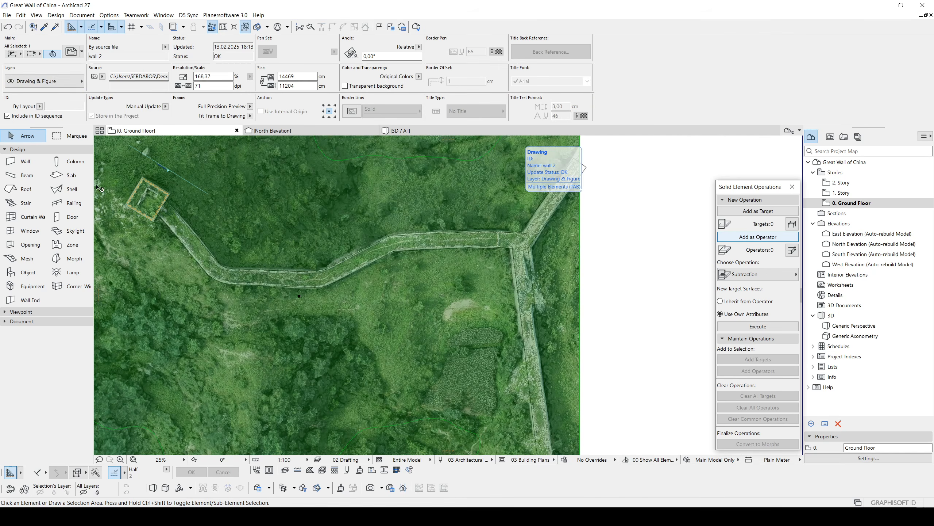
left_click(50, 83)
left_click(147, 110)
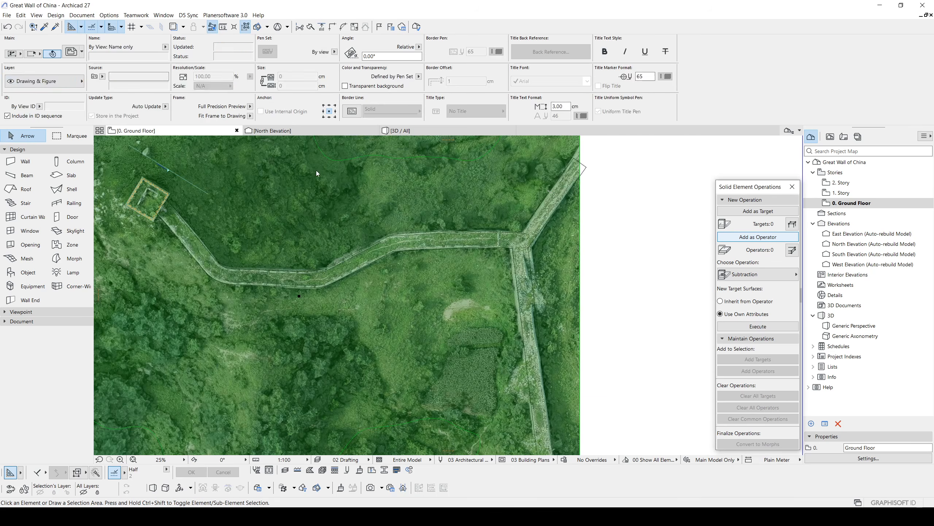
Step: Join the upper edge line of the wall path to the diagonal branch's edge line at the junction
scroll(524, 237, "up", 5)
left_click(475, 224)
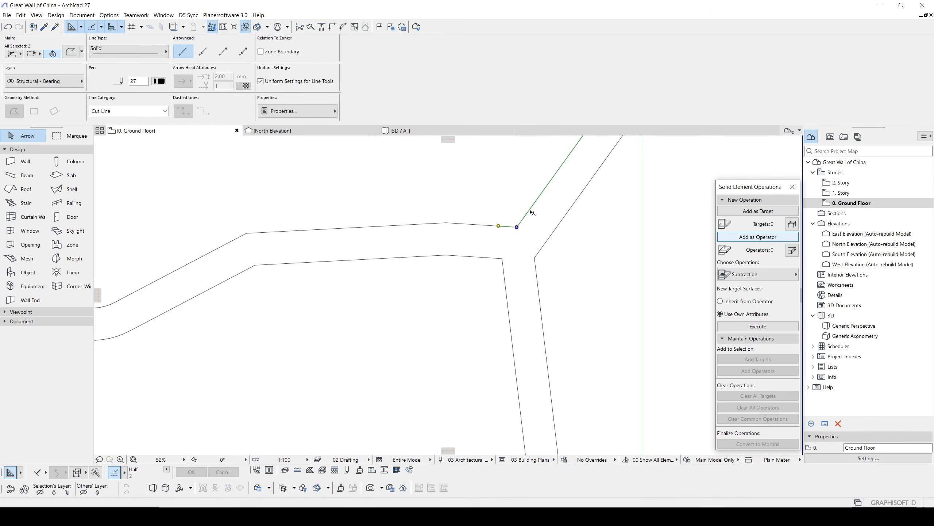
scroll(532, 213, "down", 4)
middle_click_drag(531, 212, 534, 205)
scroll(299, 286, "up", 10)
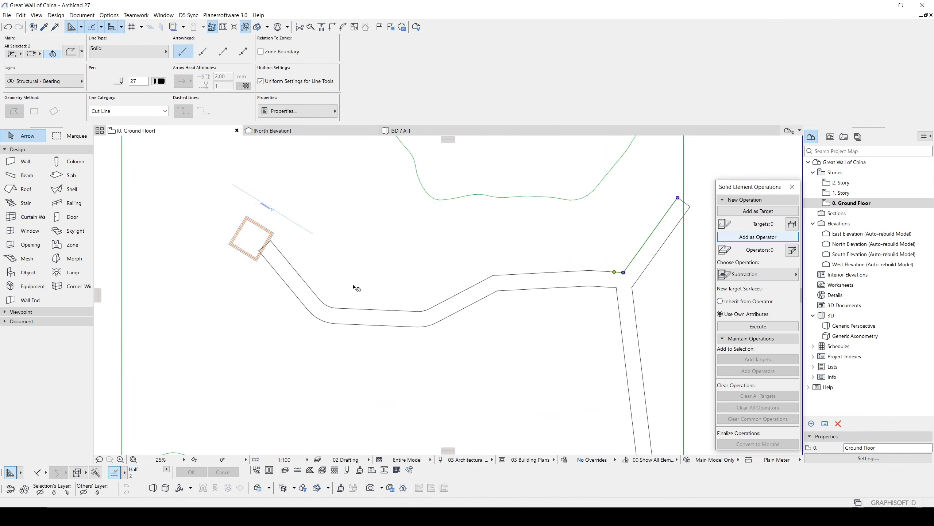
Step: Remove the closing line at the tower end and adjust the upper path edge line to meet the tower wall
key("ctrl+minus")
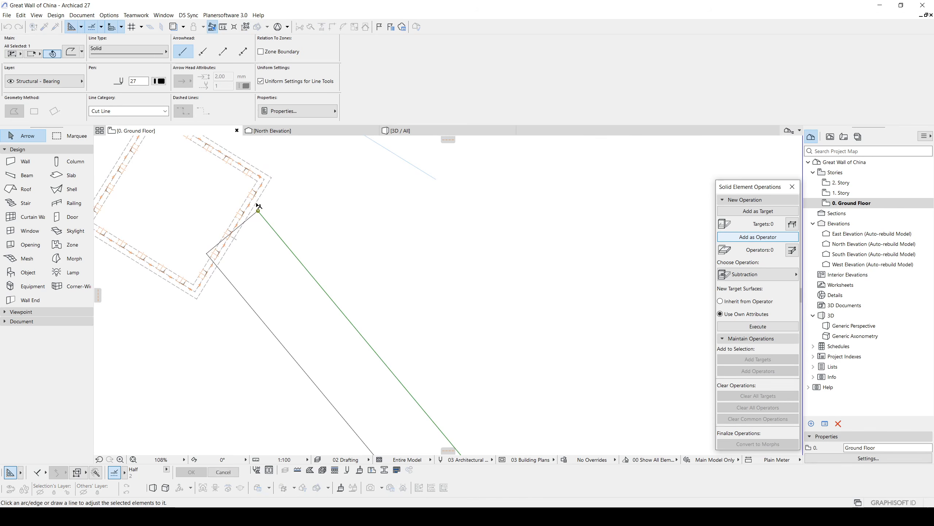
left_click(254, 201)
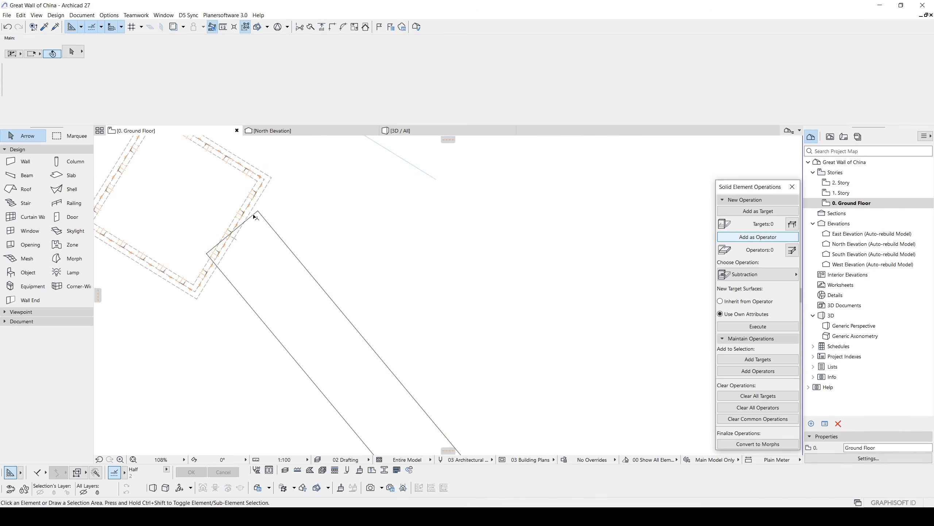
key("ctrl+minus")
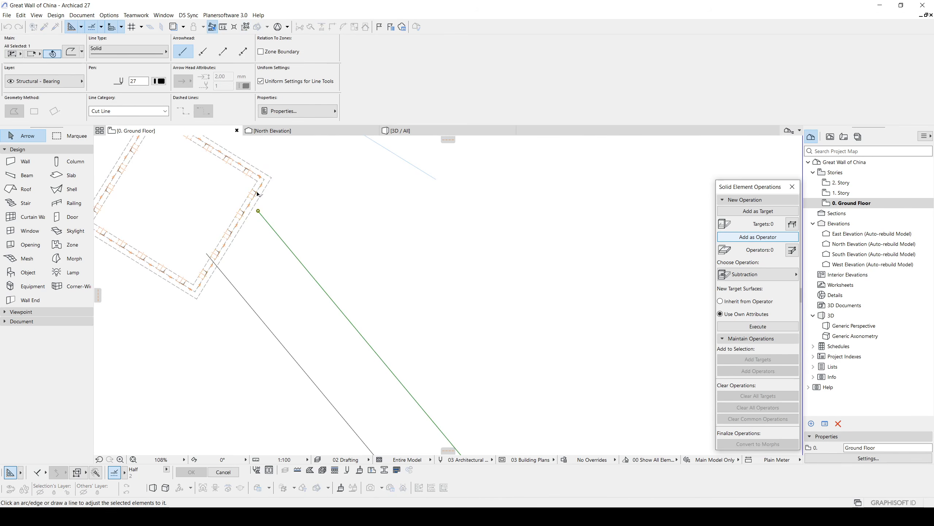
scroll(257, 193, "up", 2)
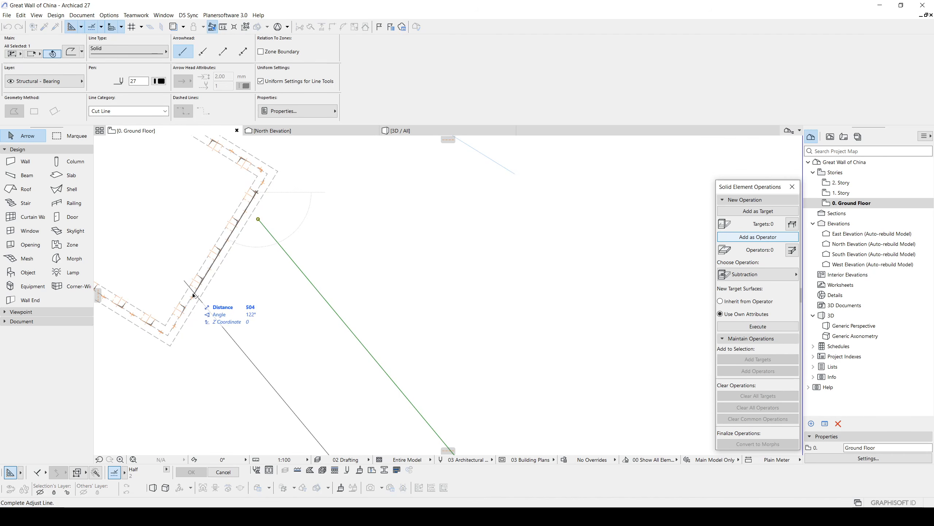
key("Escape")
Step: Split the lower path edge line along the tower wall and delete the short piece inside the tower
key("ctrl+minus")
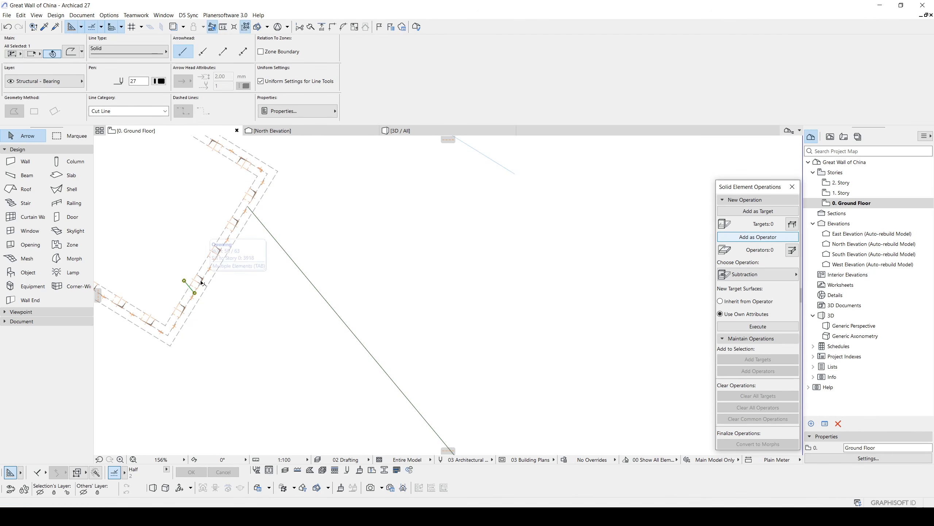
key("ctrl+z")
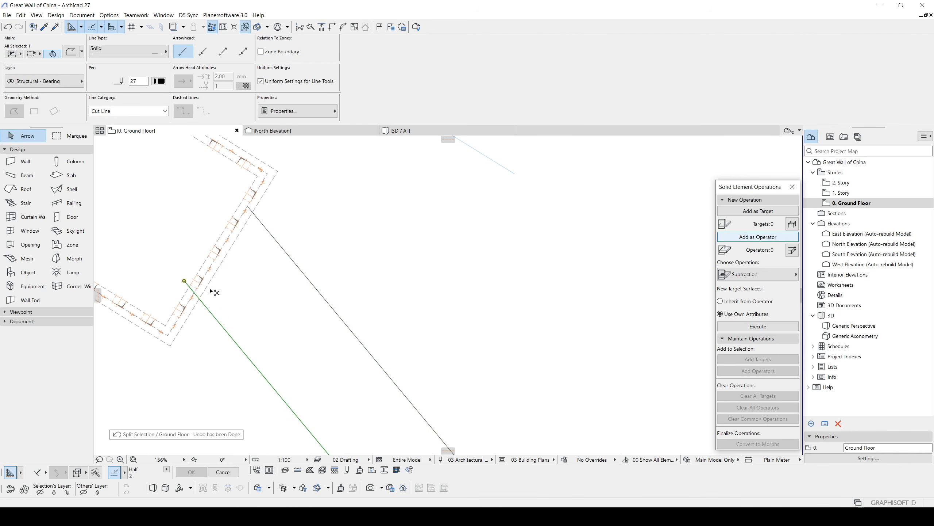
key("ctrl+slash")
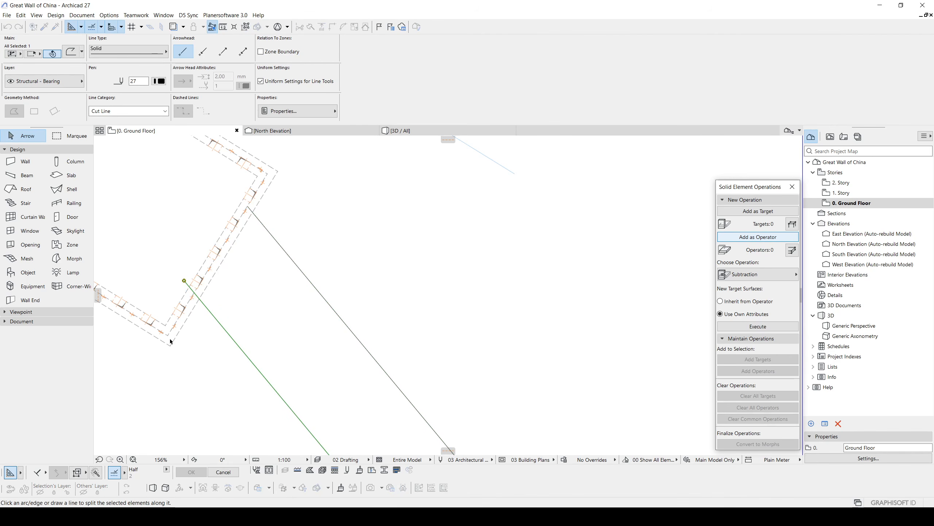
left_click(169, 336)
left_click(268, 177)
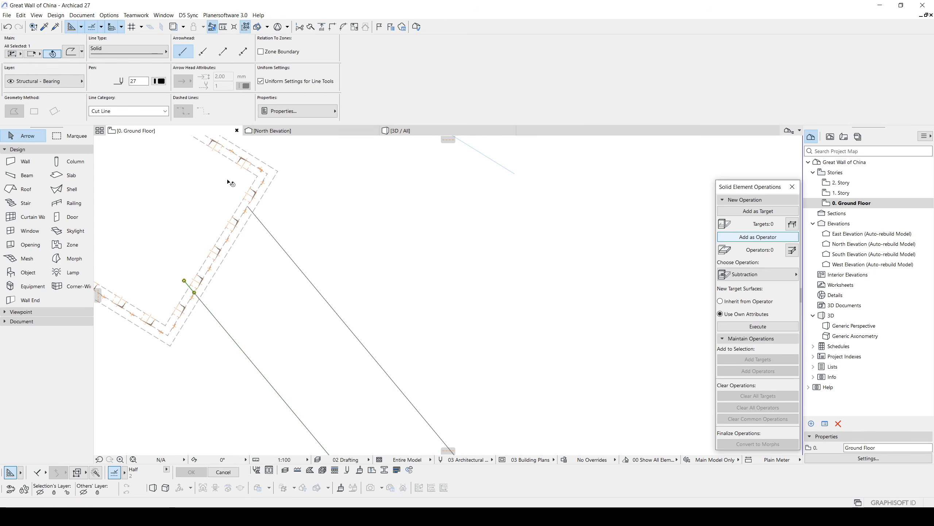
key("Delete")
Step: Try to extend the diagonal branch's upper edge line to the terrain's vertical boundary line
scroll(223, 238, "down", 5)
middle_click_drag(420, 295, 238, 258)
scroll(556, 246, "down", 1)
middle_click_drag(567, 246, 460, 283)
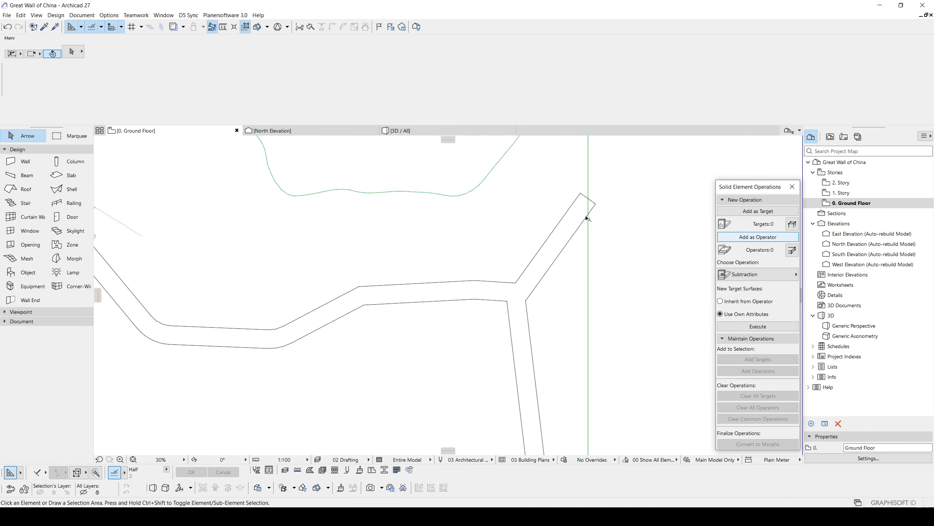
scroll(588, 219, "up", 2)
left_click(574, 180)
key("ctrl+minus")
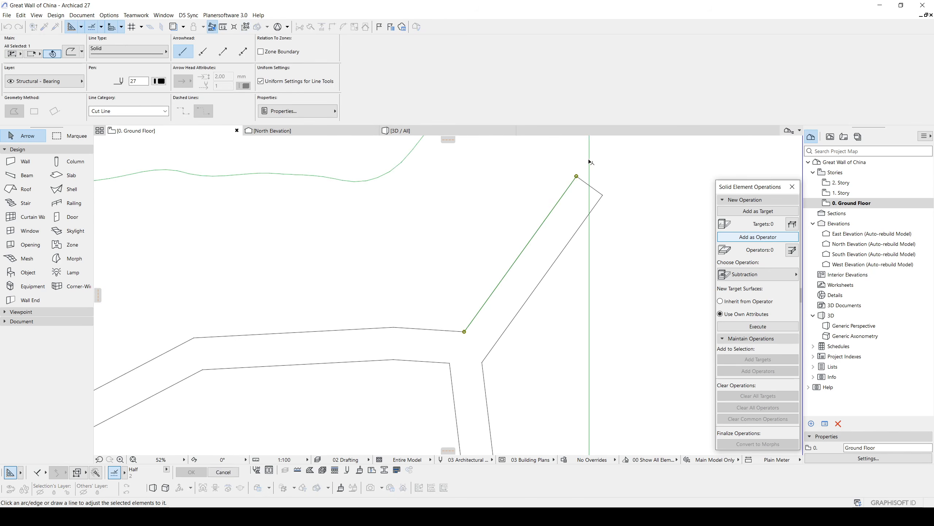
left_click(589, 162)
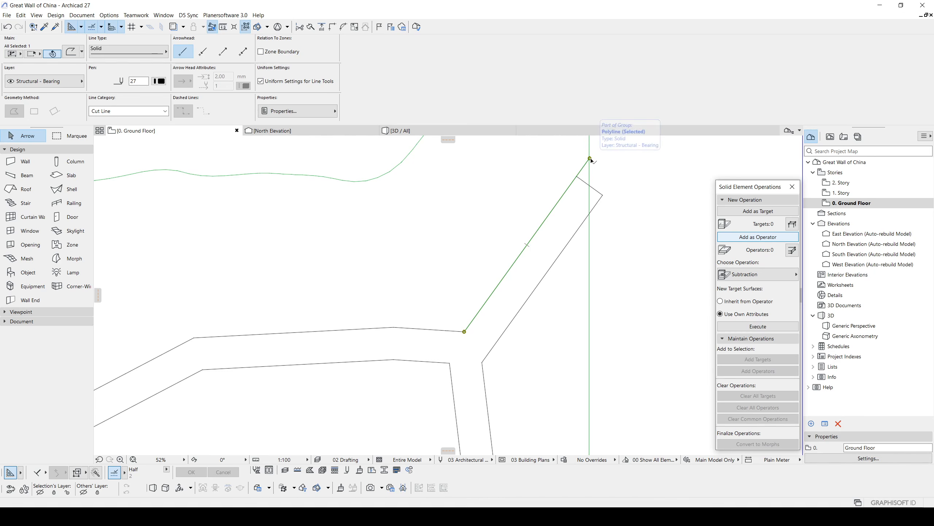
key("ctrl+z")
scroll(599, 243, "down", 3)
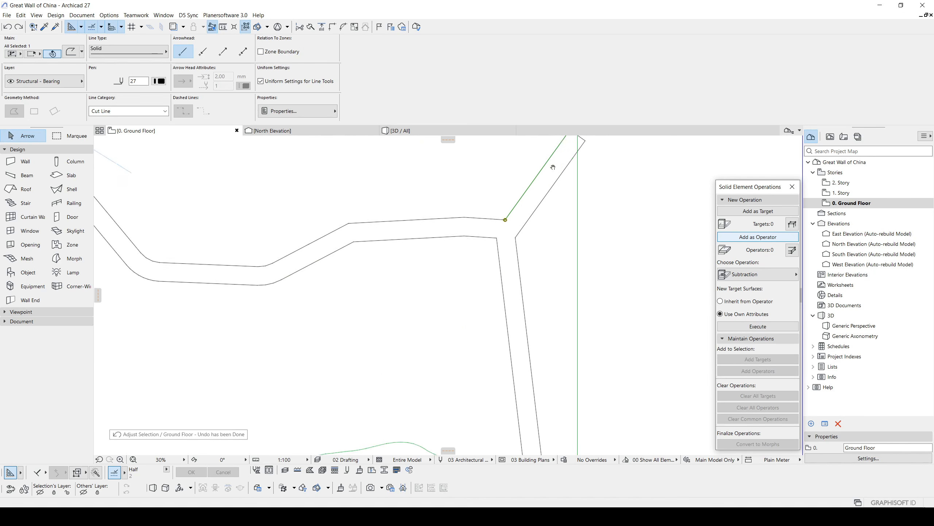
Step: Check the whole wall path outline on the floor plan and compare it with the 3D view
left_click(593, 247)
middle_click_drag(593, 247, 576, 206)
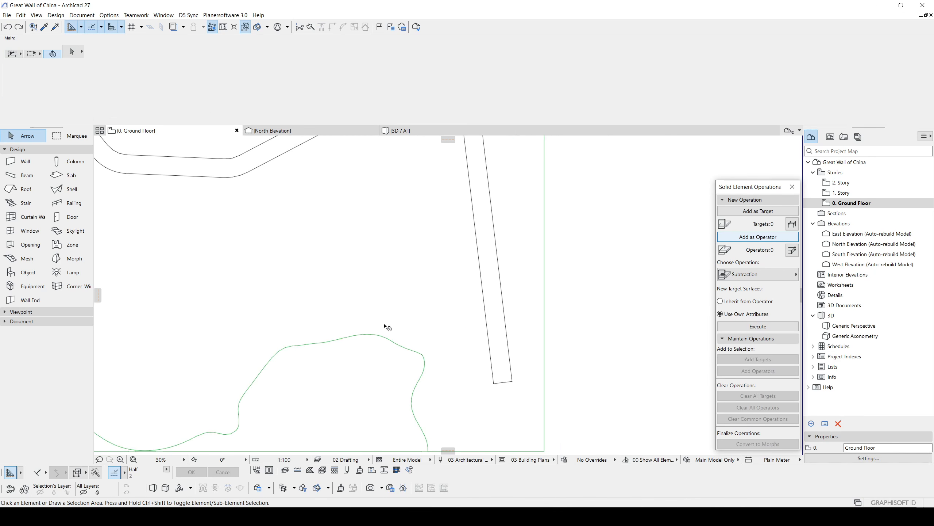
scroll(425, 308, "down", 2)
middle_click_drag(427, 258, 433, 323)
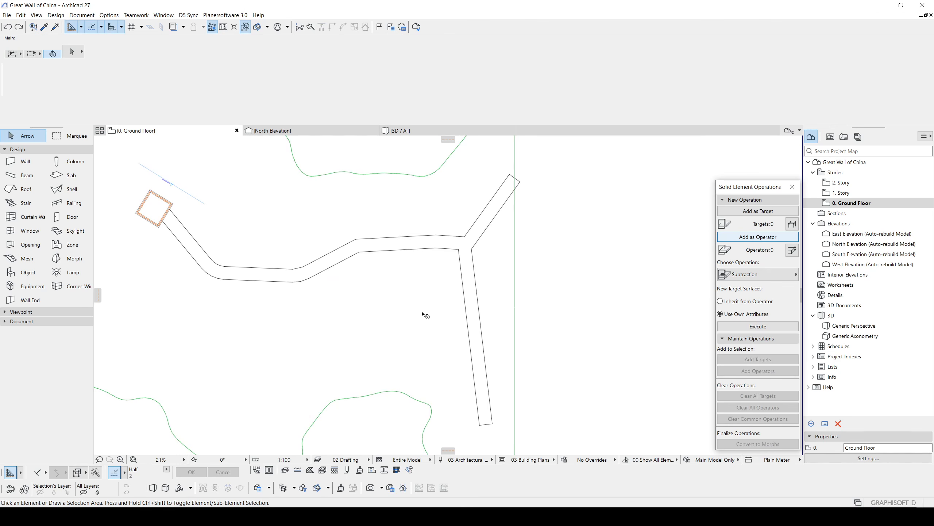
key("F3")
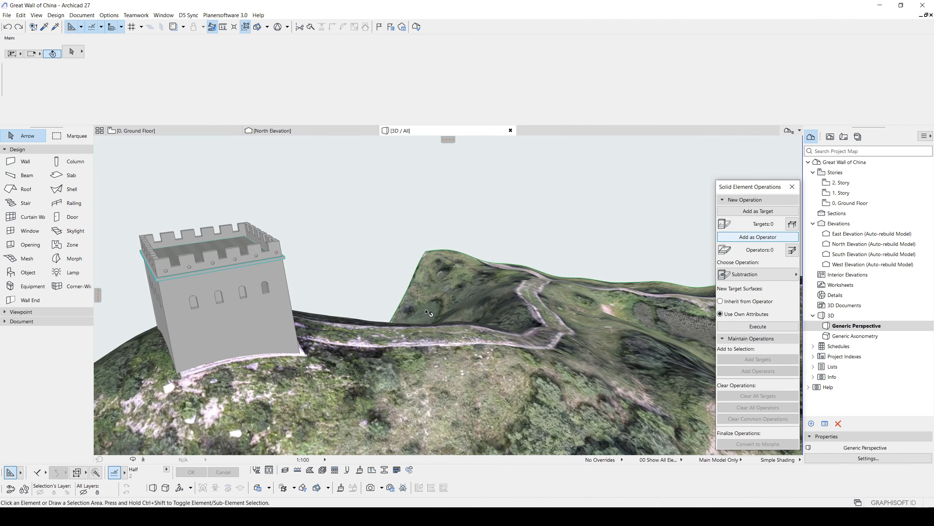
key("F2")
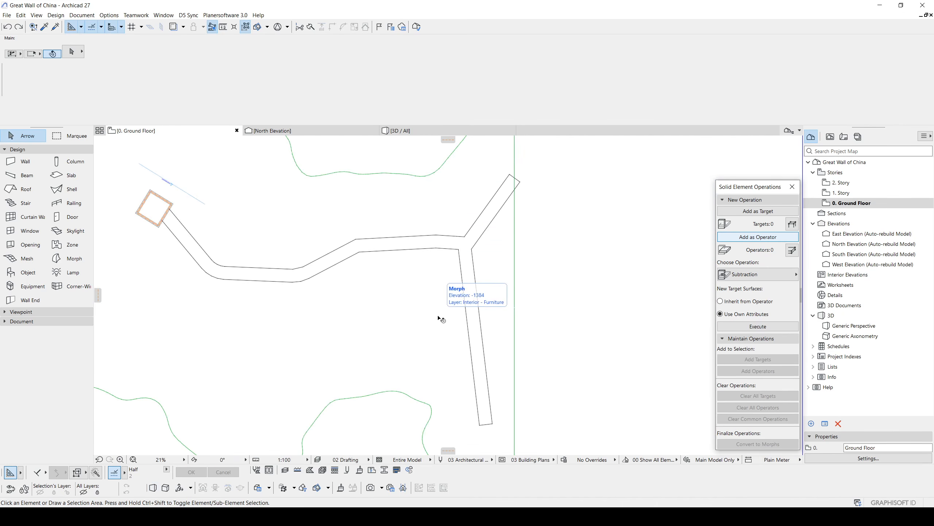
middle_click_drag(375, 312, 445, 313)
scroll(296, 273, "up", 3)
middle_click_drag(313, 286, 242, 271)
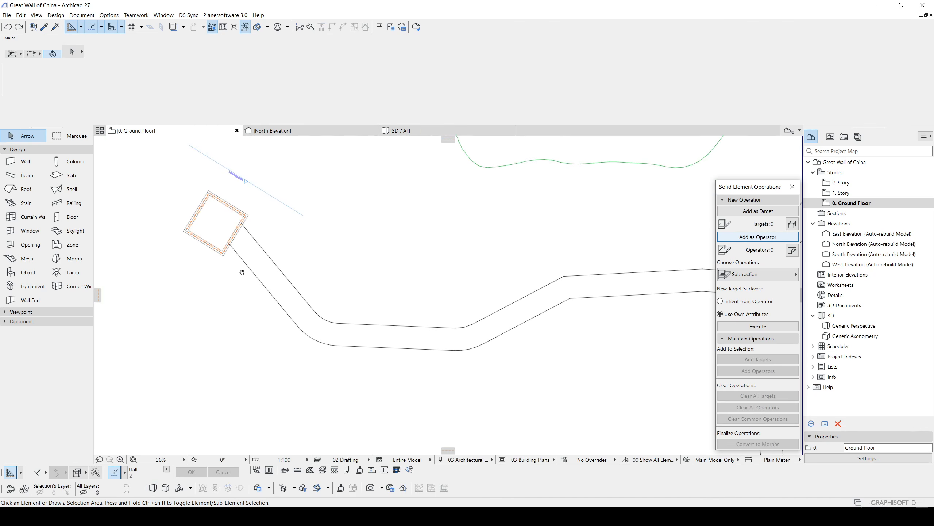
Step: Create a mesh that fills the closed wall path outline using the Magic Wand
left_click(25, 258)
scroll(371, 255, "down", 3)
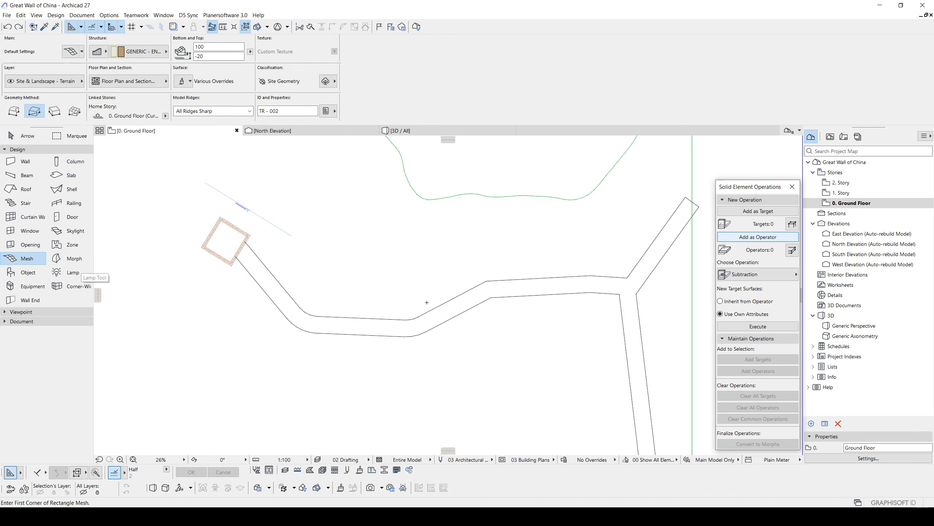
key("space")
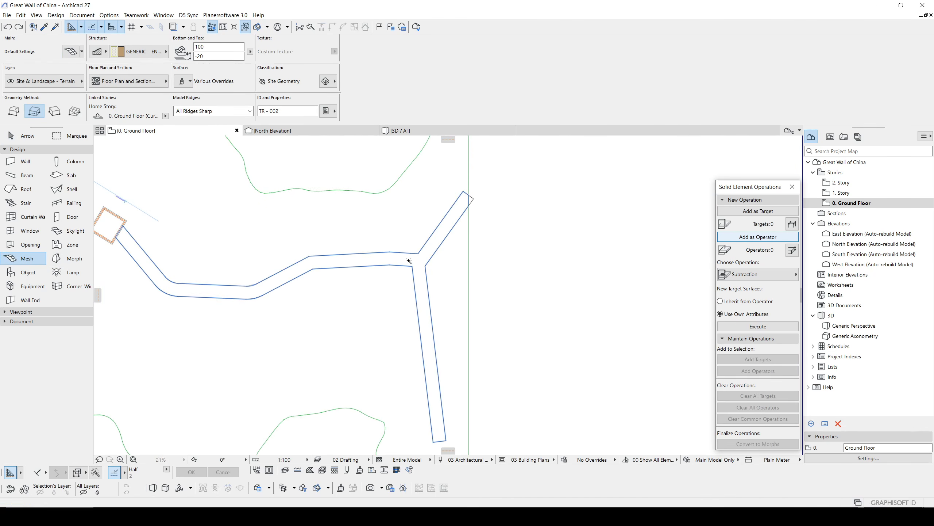
left_click(413, 260)
key("Escape")
Step: Select the new path mesh and add the missing triangular corner at the end of the diagonal branch to it
left_click(417, 261)
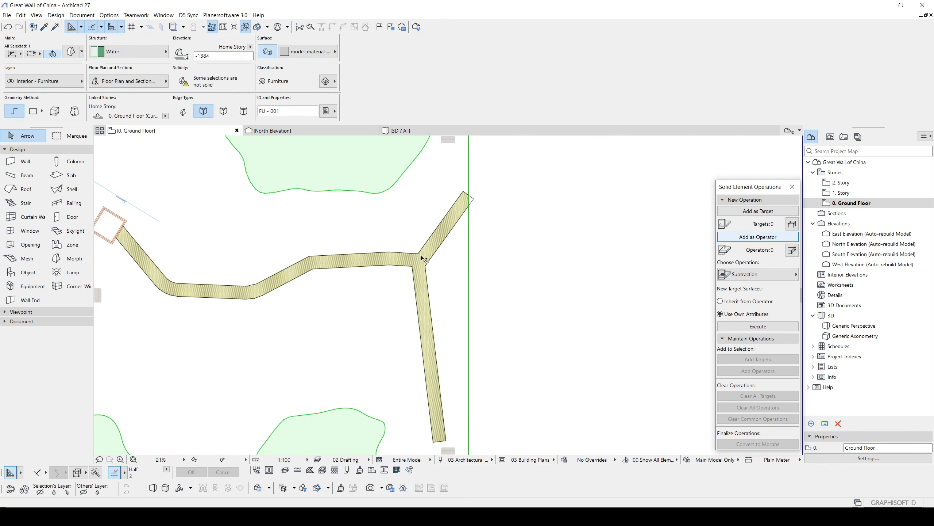
left_click(419, 254)
key("Escape")
left_click(420, 258, "shift")
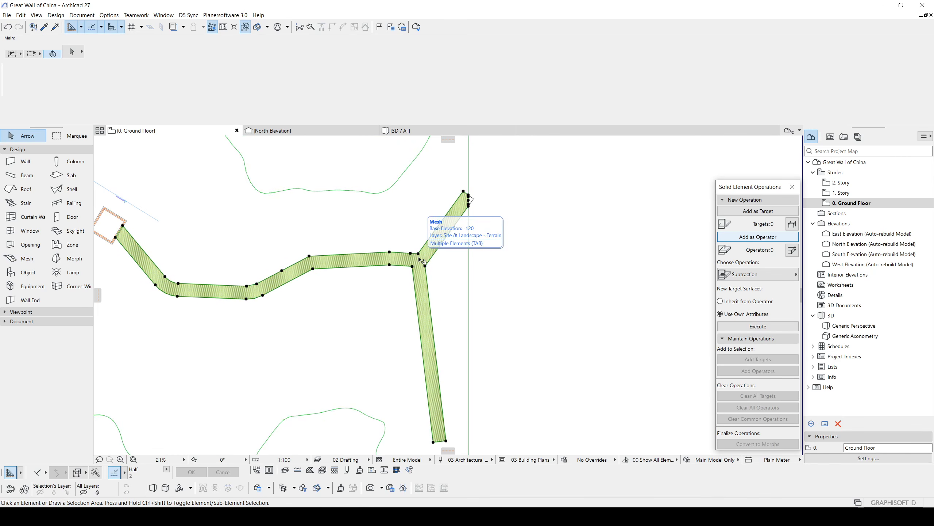
scroll(477, 186, "up", 1)
scroll(477, 188, "up", 10)
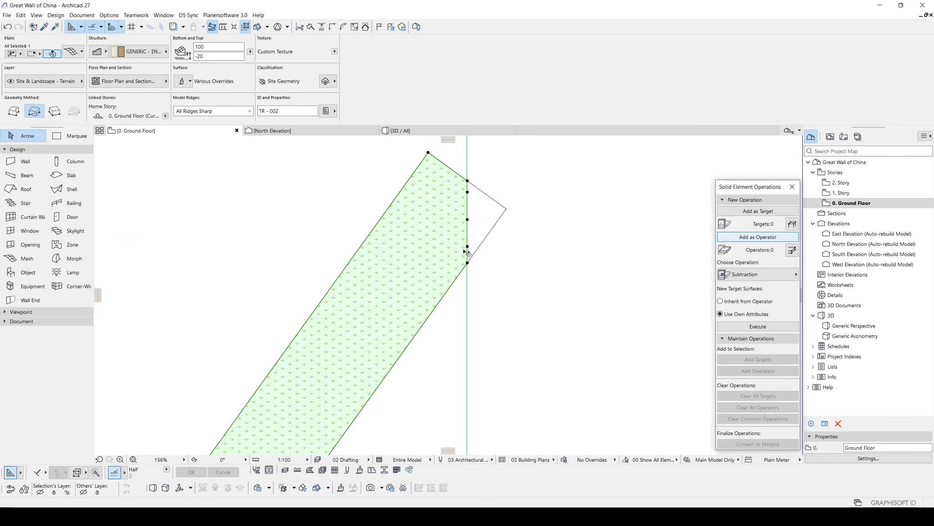
left_click(468, 247)
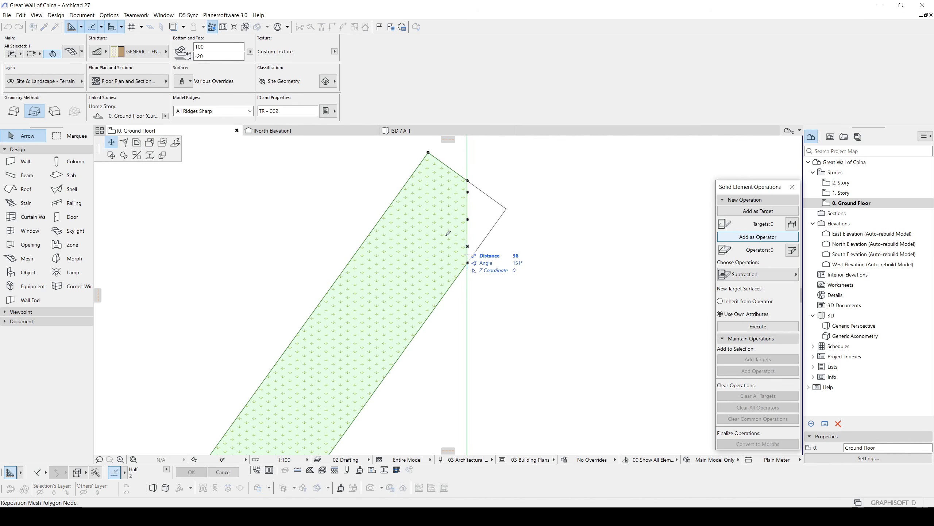
left_click(149, 142)
left_click(476, 209)
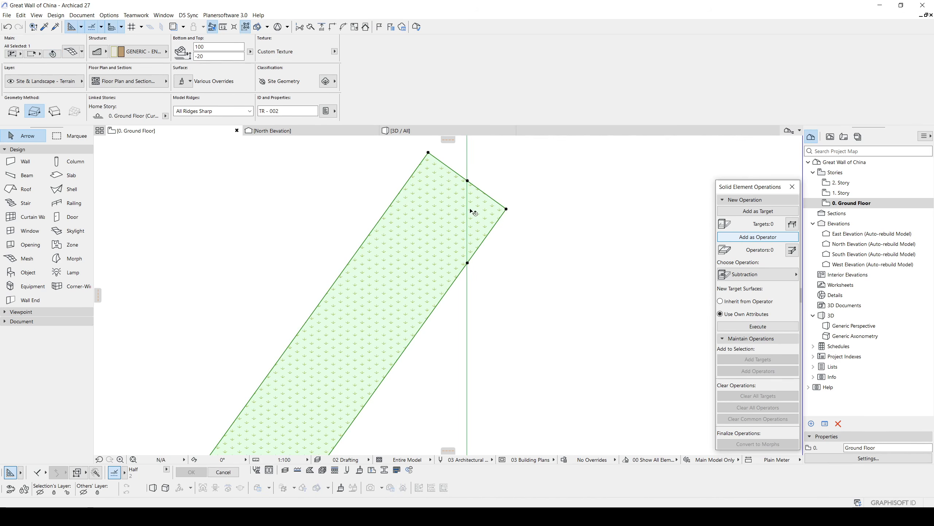
Step: Move the two extra nodes on the boundary line at the diagonal branch's end onto the outer corner node
left_click(468, 181)
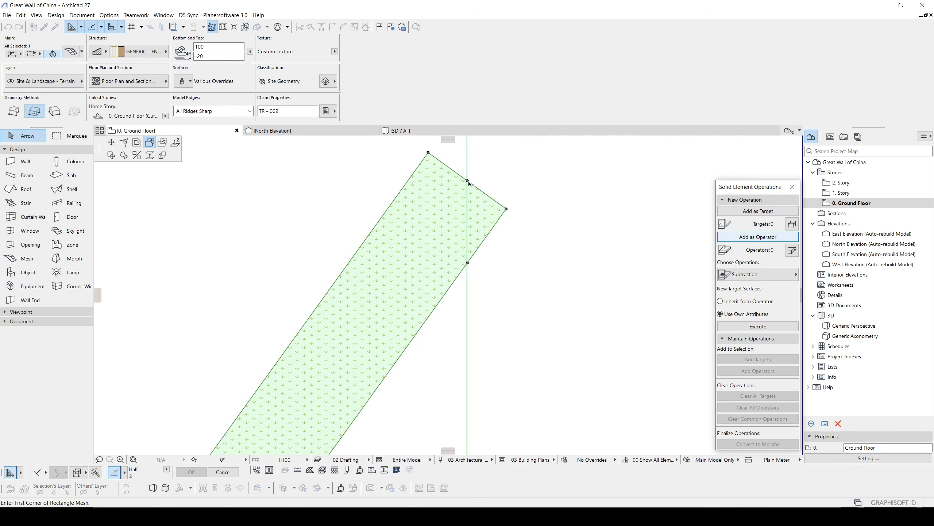
left_click(111, 142)
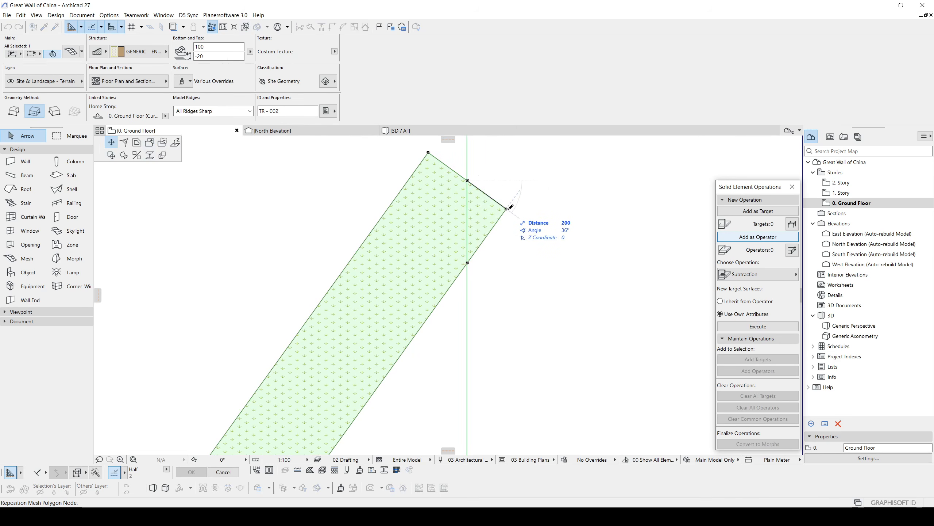
left_click(508, 209)
left_click(468, 262)
left_click(506, 209)
Step: Show the path mesh in the 3D view and set its height to 900
scroll(434, 245, "down", 8)
middle_click_drag(411, 276, 477, 164)
middle_click_drag(361, 199, 526, 220)
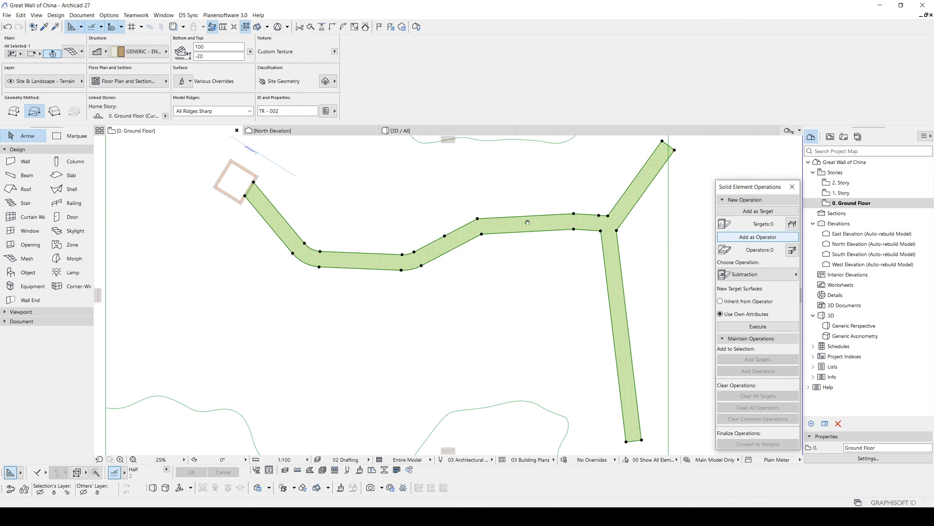
scroll(313, 219, "up", 1)
key("F3")
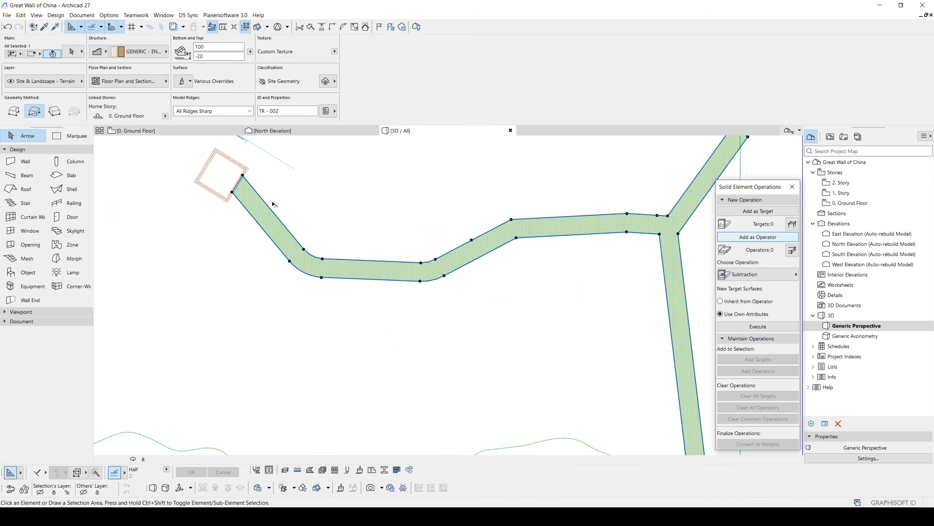
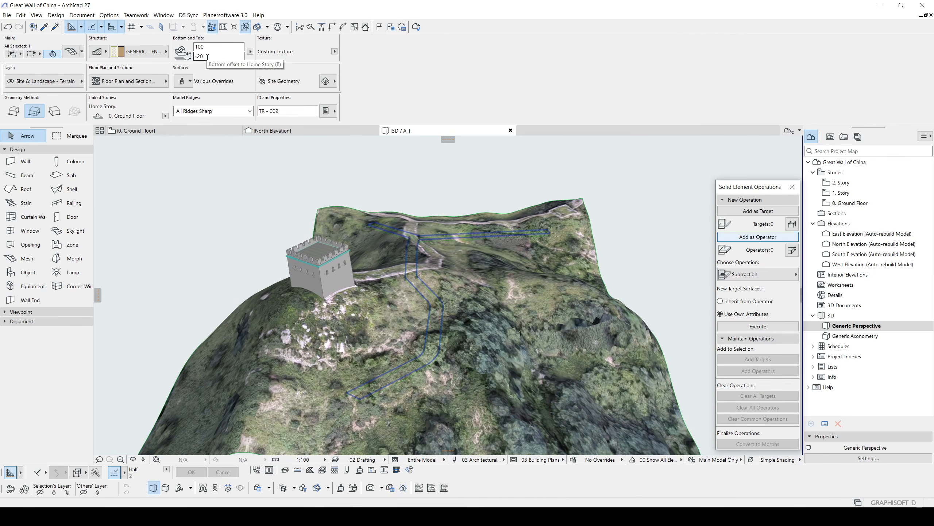
left_click_drag(207, 57, 189, 56)
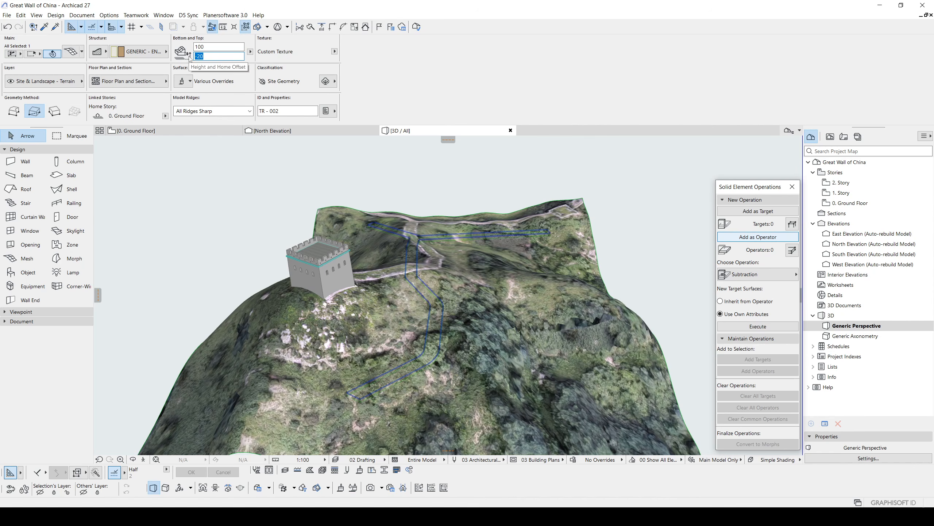
left_click(216, 46)
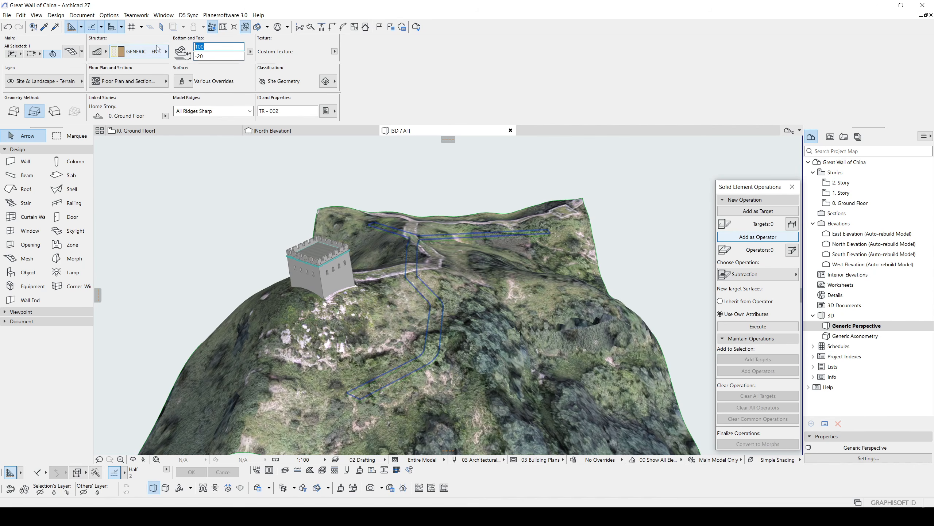
type("900")
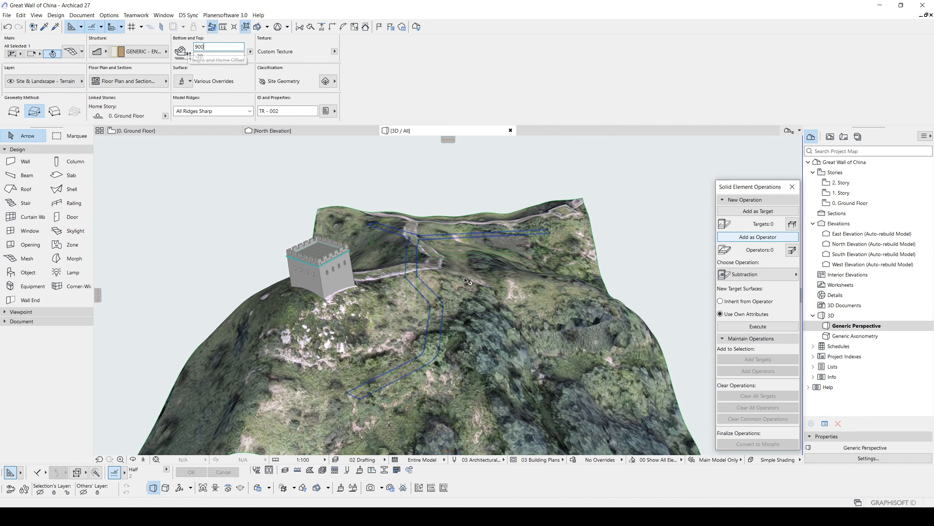
Step: Move the path mesh straight up until it stands clear above the terrain beside the tower
key("ctrl+d")
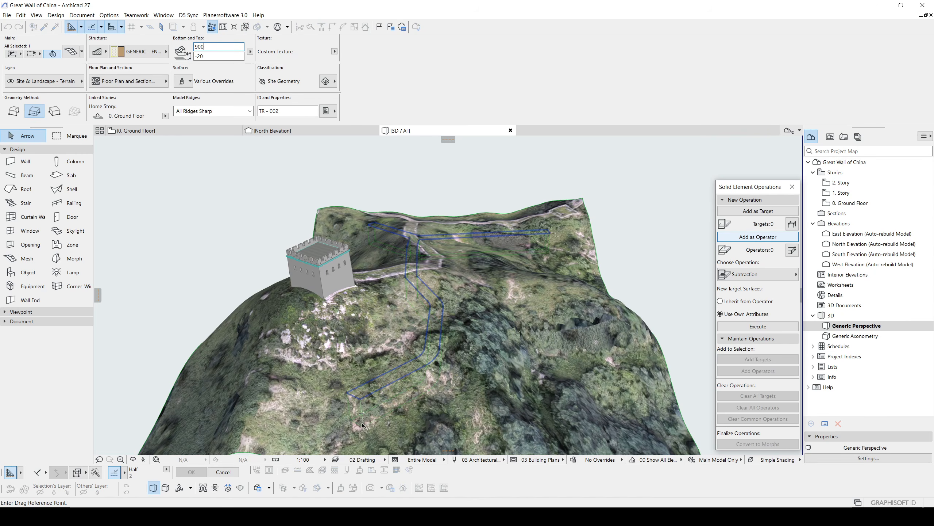
left_click(362, 427)
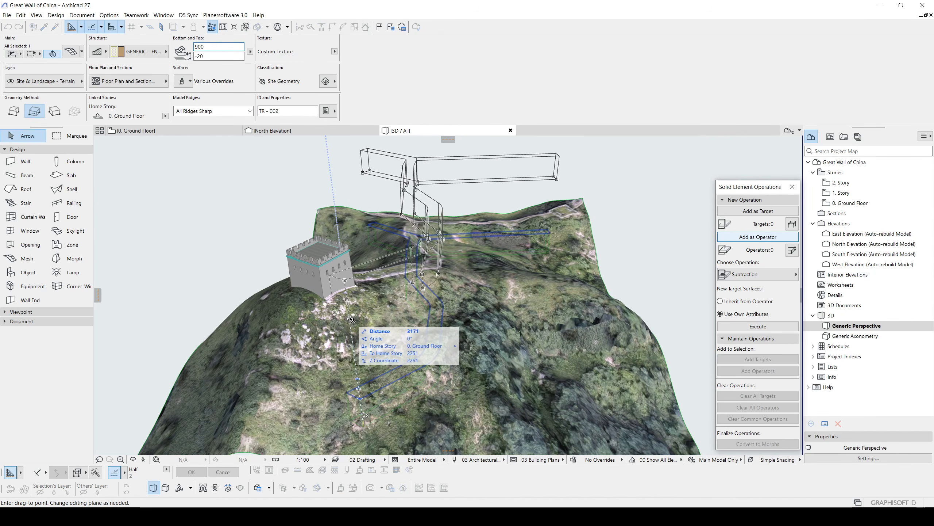
left_click(353, 311)
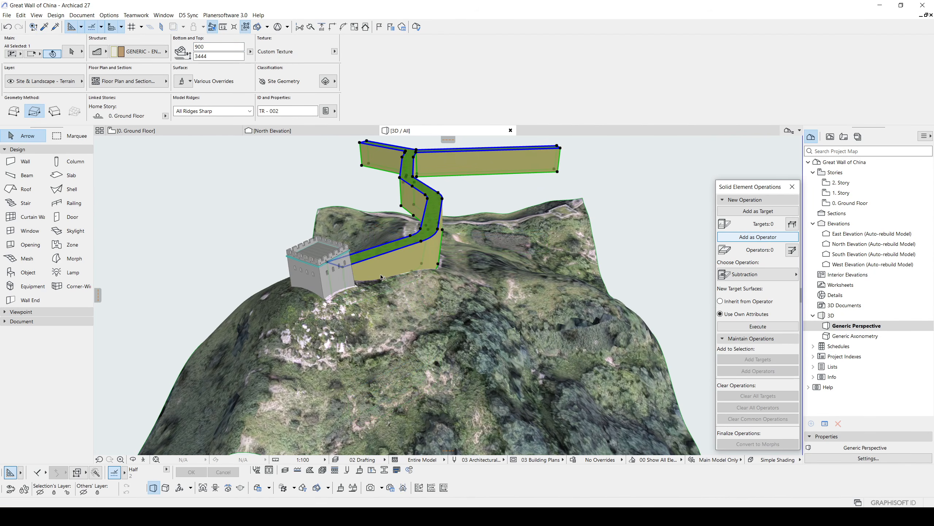
middle_click_drag(449, 244, 399, 201, "shift")
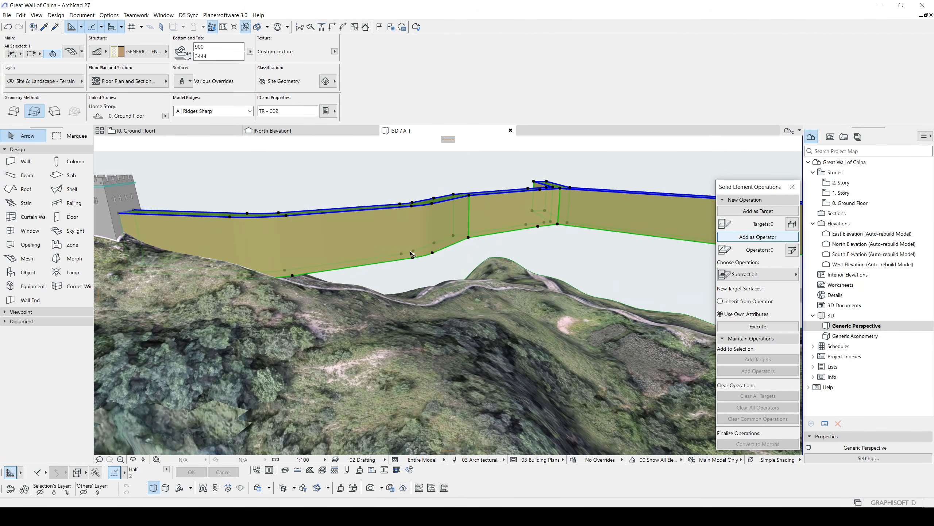
Step: Set the path mesh's height to 300
left_click(206, 48)
left_click_drag(206, 49, 153, 55)
type("300")
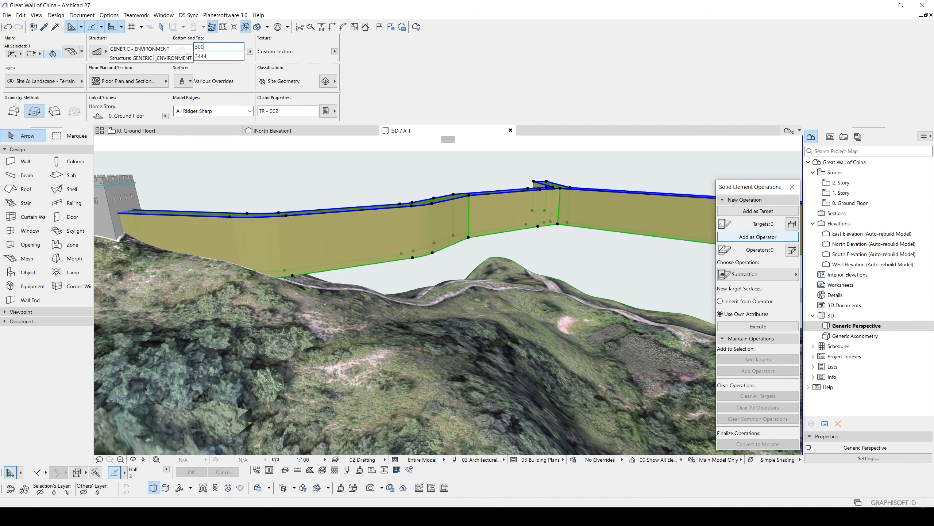
key("Return")
middle_click_drag(529, 238, 467, 205, "shift")
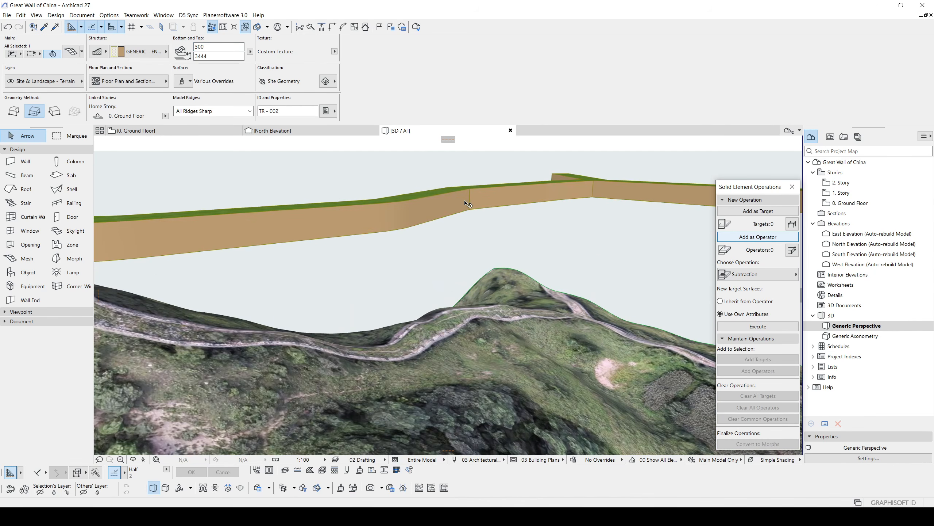
Step: Move the path mesh straight down, using its lower corner at the bend as reference, onto the wall path on the terrain
key("ctrl+d")
left_click(469, 210)
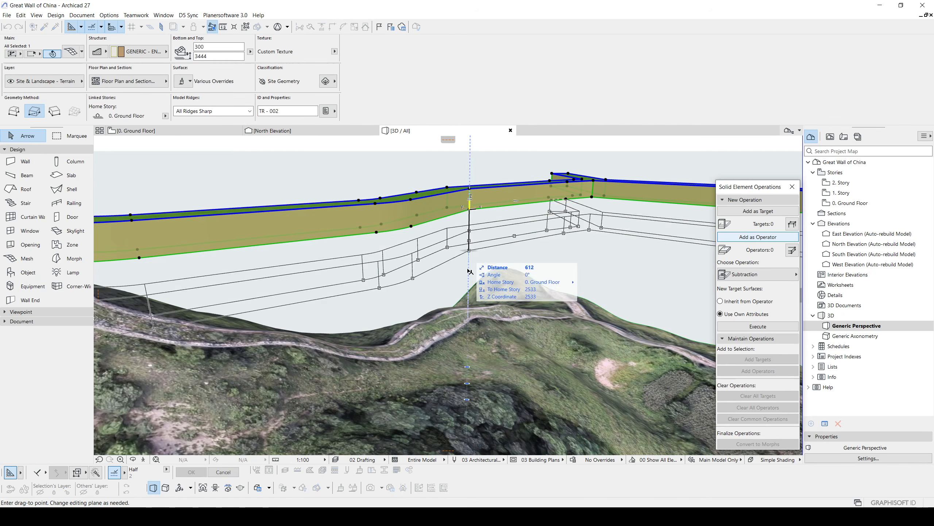
left_click(467, 321)
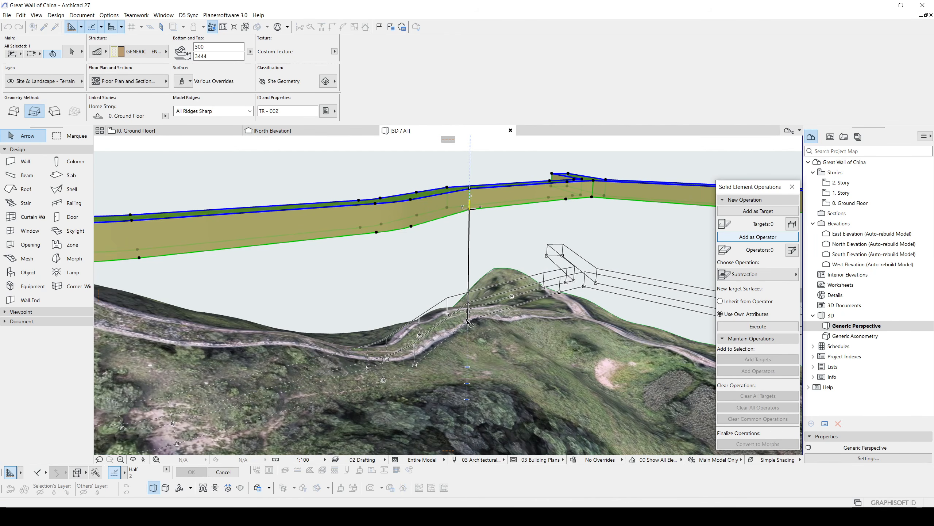
middle_click_drag(467, 321, 509, 272, "shift")
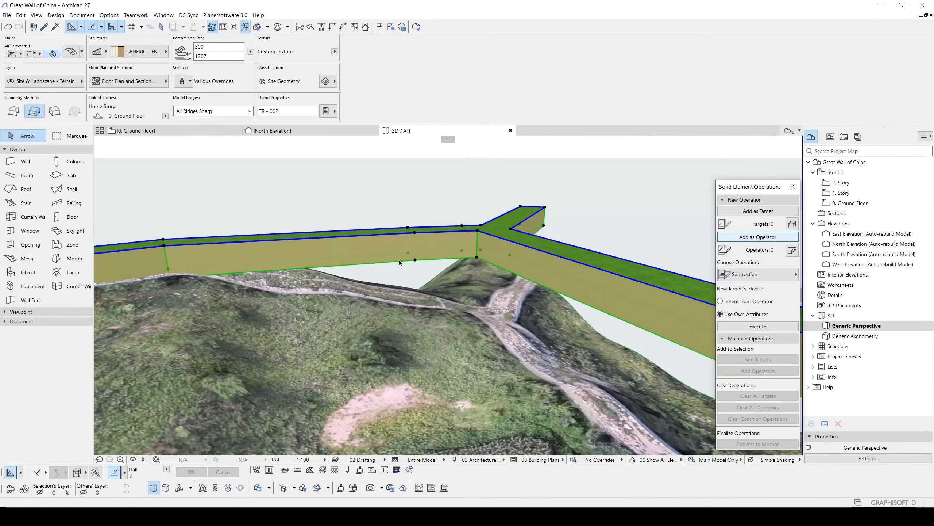
middle_click_drag(419, 267, 489, 262)
scroll(179, 244, "up", 1)
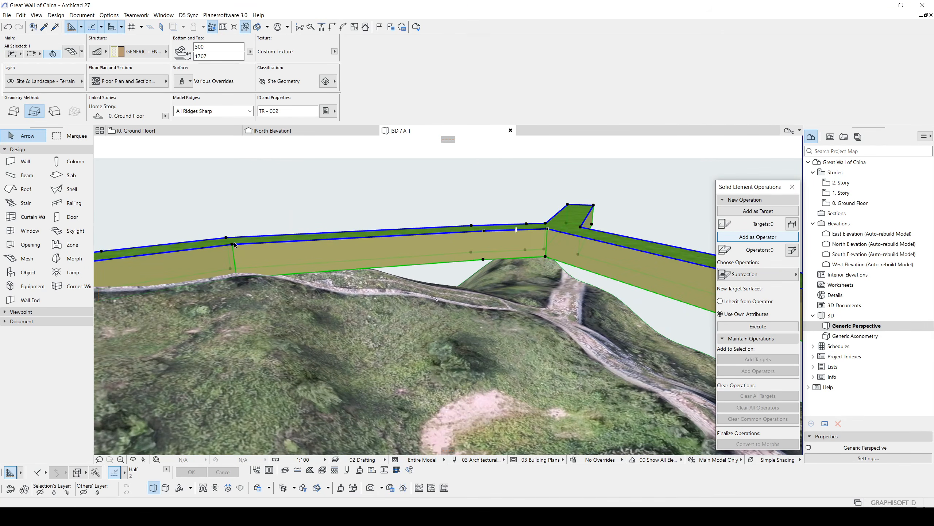
Step: Link the path mesh's override surfaces in its selection settings and set all of them to Paint - Cobalt Blue
key("ctrl+t")
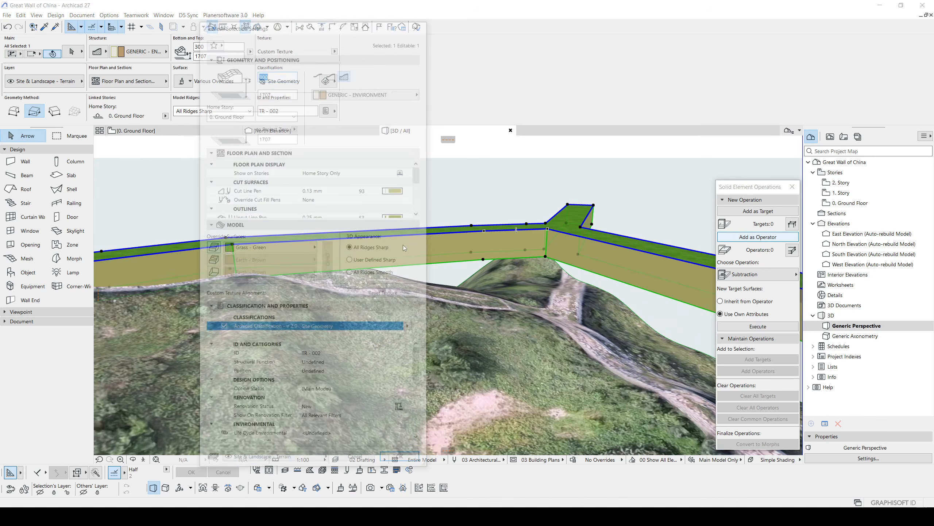
left_click(330, 264)
left_click(280, 260)
type("b")
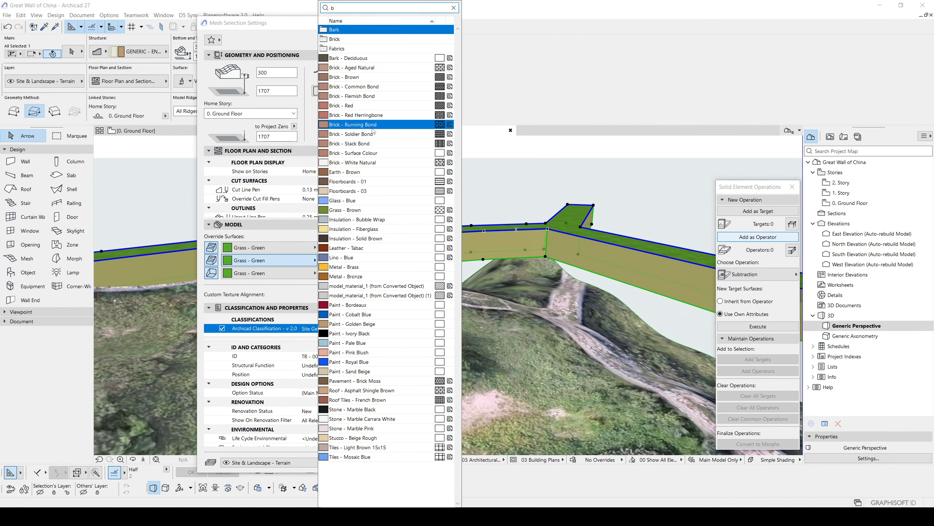
left_click(373, 315)
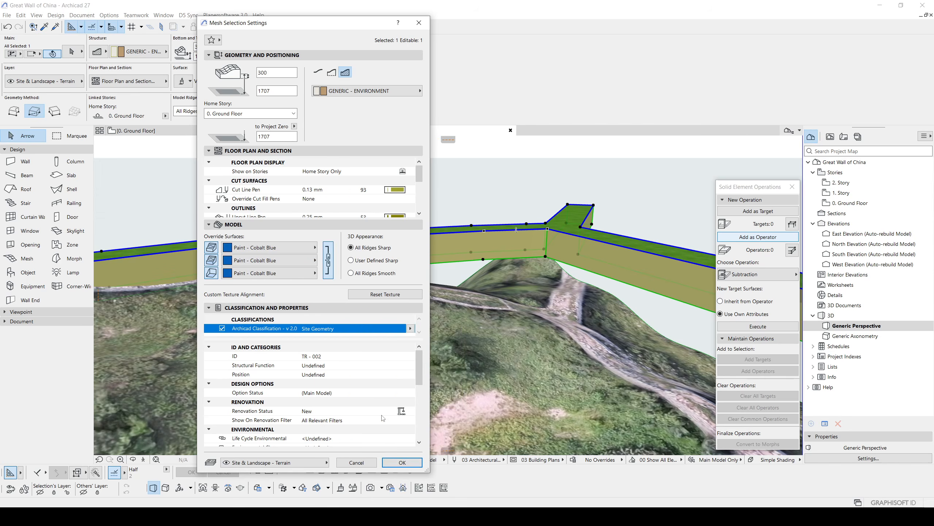
left_click(403, 462)
Step: Change the path mesh's surface to Paint - Light Gray
middle_click_drag(288, 206, 294, 269, "shift")
left_click(224, 81)
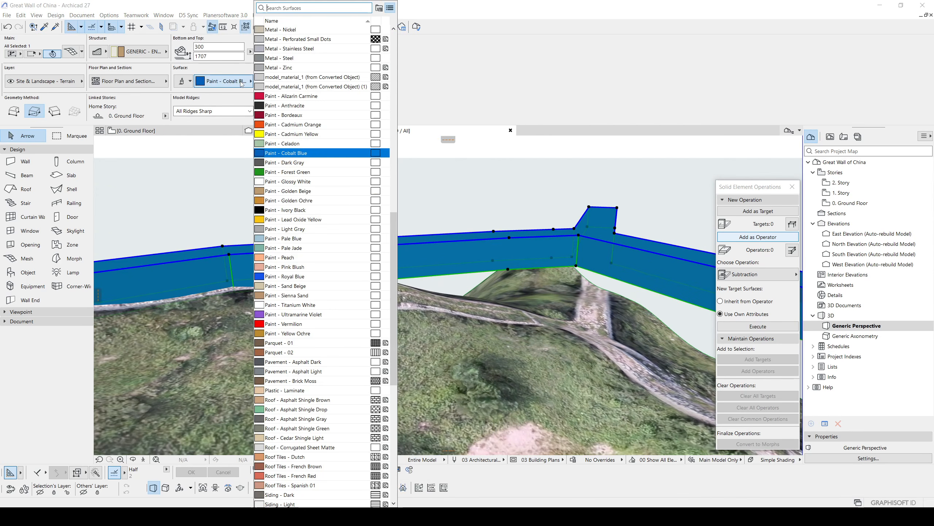
type("gra")
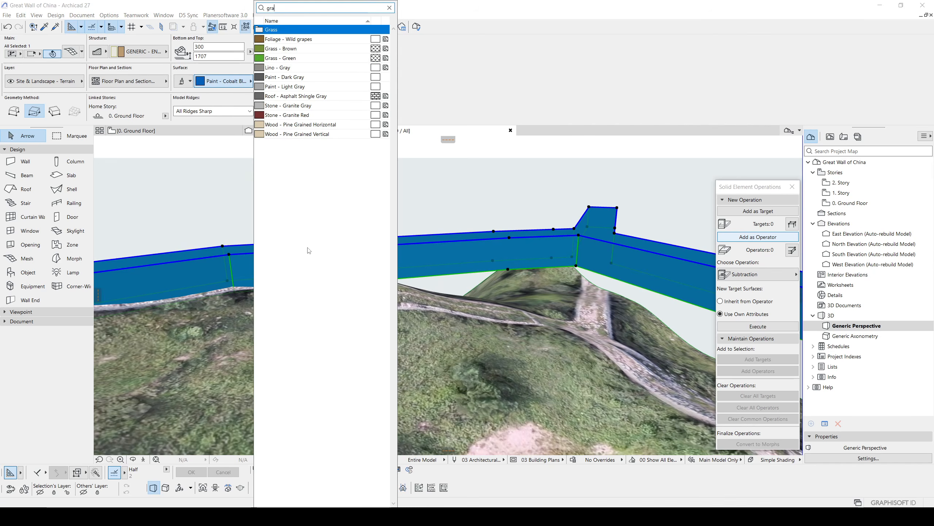
left_click(291, 86)
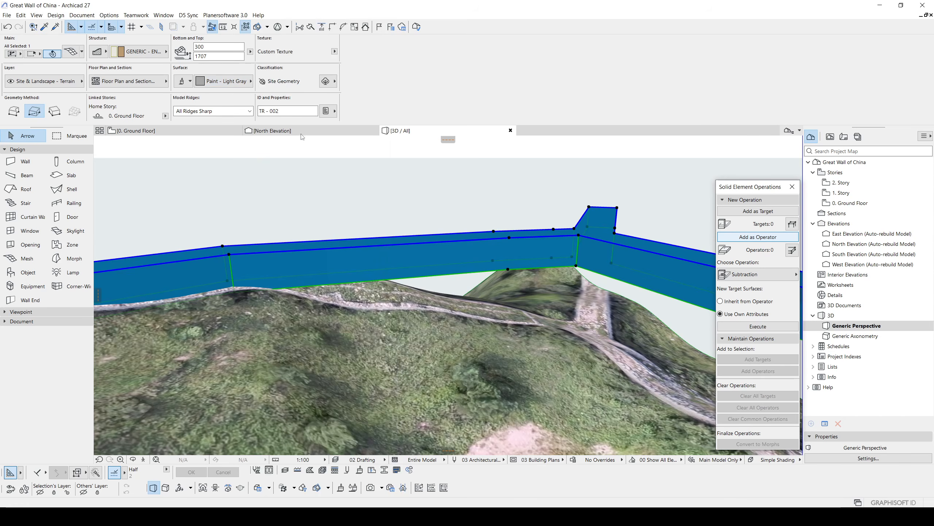
middle_click_drag(325, 224, 461, 234, "shift")
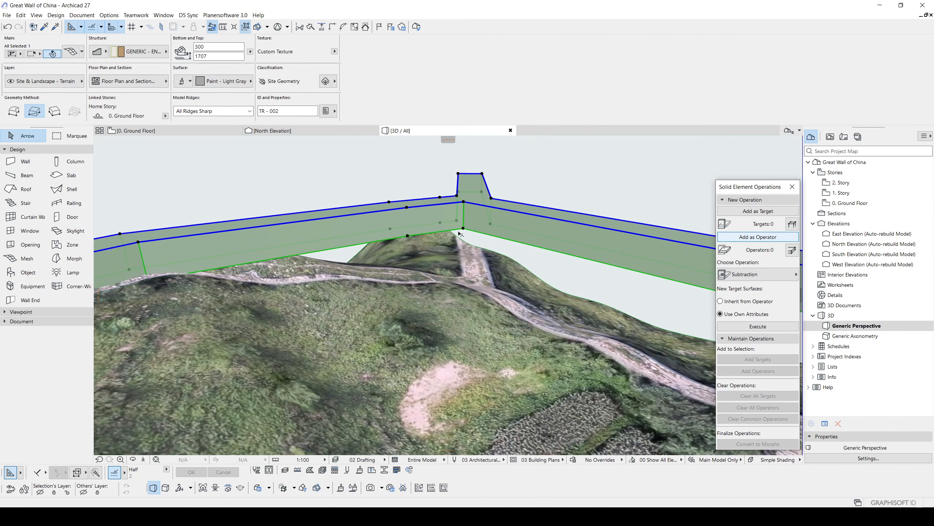
Step: Stretch the path mesh's base downward into the terrain, giving the mesh a height of about 1570
left_click(463, 229)
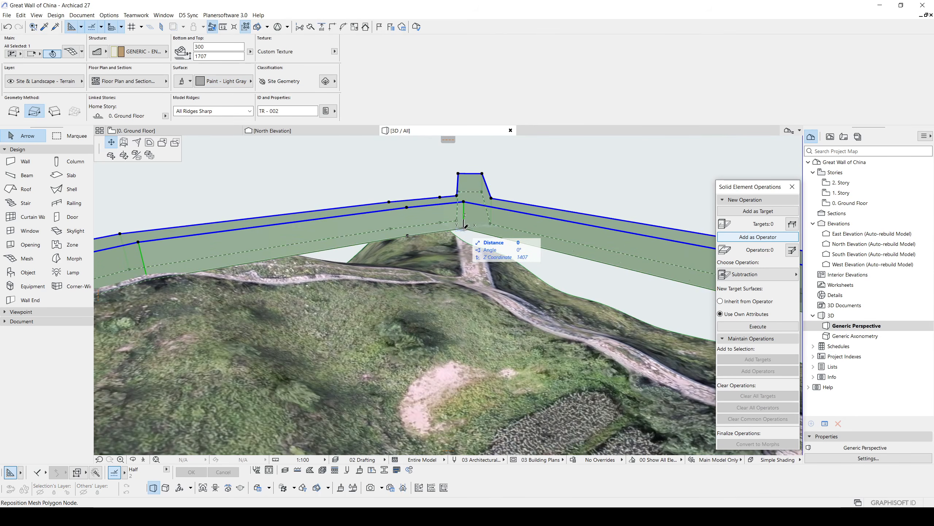
left_click(125, 145)
scroll(444, 316, "down", 5)
middle_click_drag(445, 316, 540, 295)
left_click(356, 249)
middle_click_drag(372, 264, 339, 284, "shift")
scroll(337, 263, "up", 6)
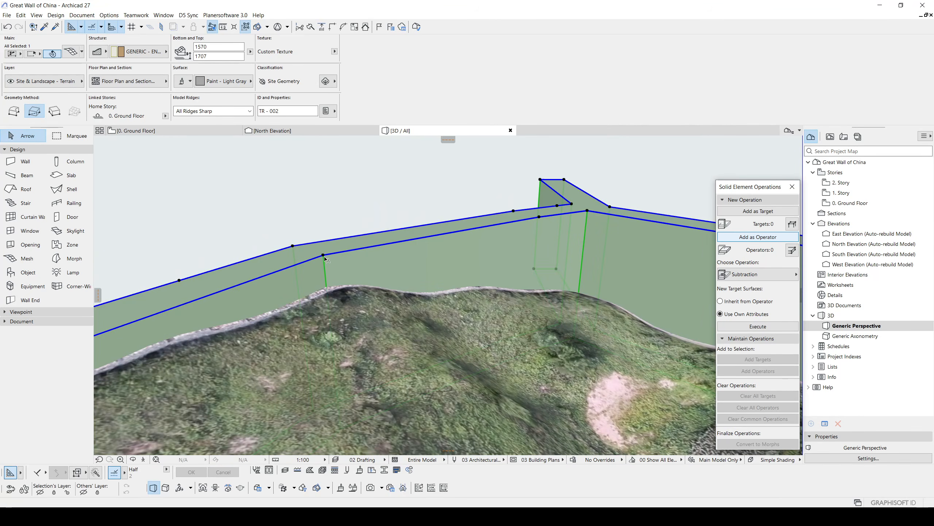
left_click(322, 253)
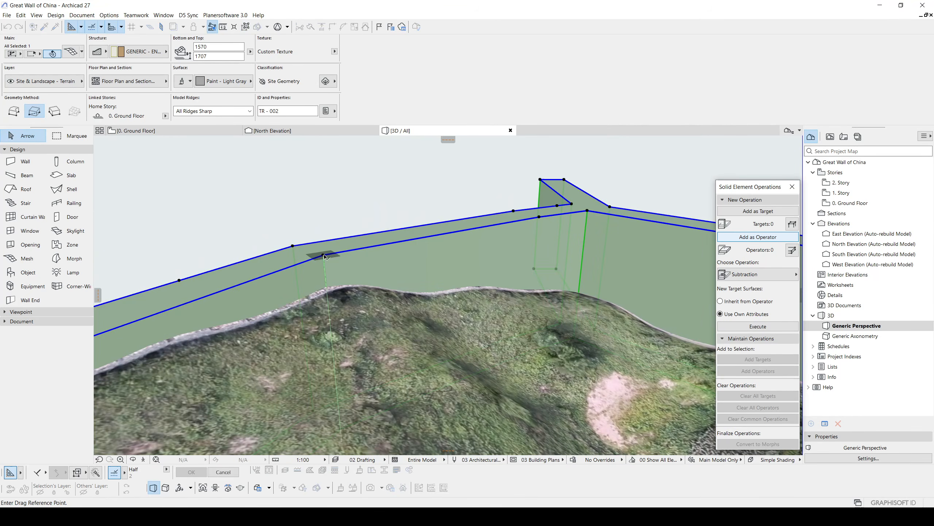
left_click(326, 288)
middle_click_drag(327, 292, 347, 346)
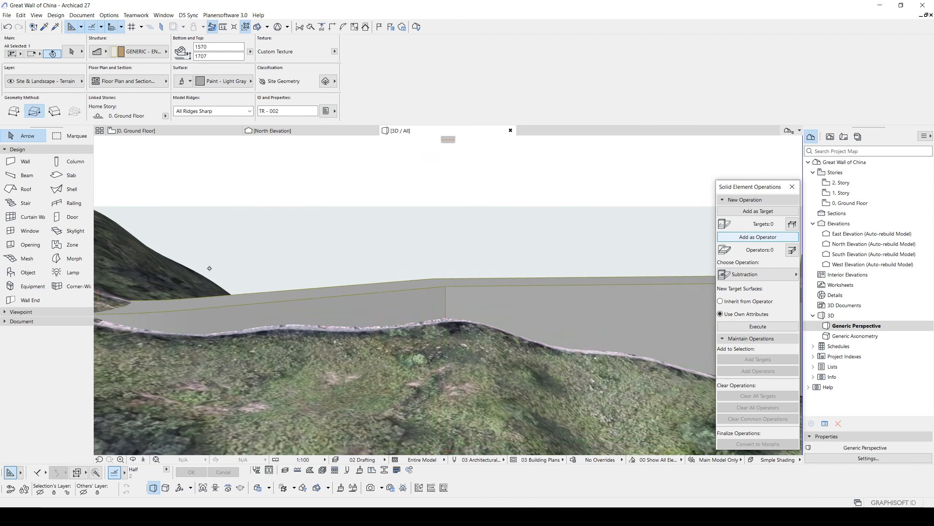
Step: Shift the path mesh vertically so its top corner at the hill crest sits 350 above the terrain path
middle_click_drag(207, 268, 184, 277, "shift")
middle_click_drag(448, 295, 396, 295, "shift")
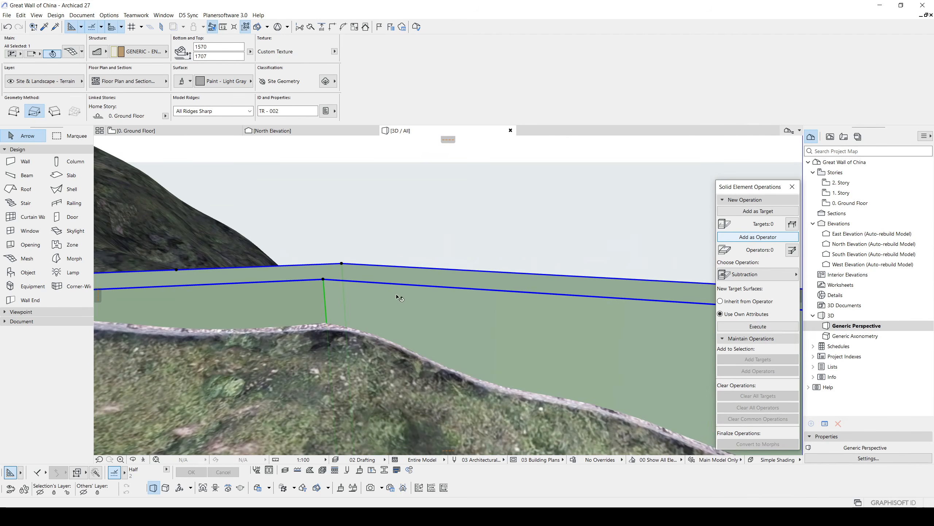
left_click(321, 280)
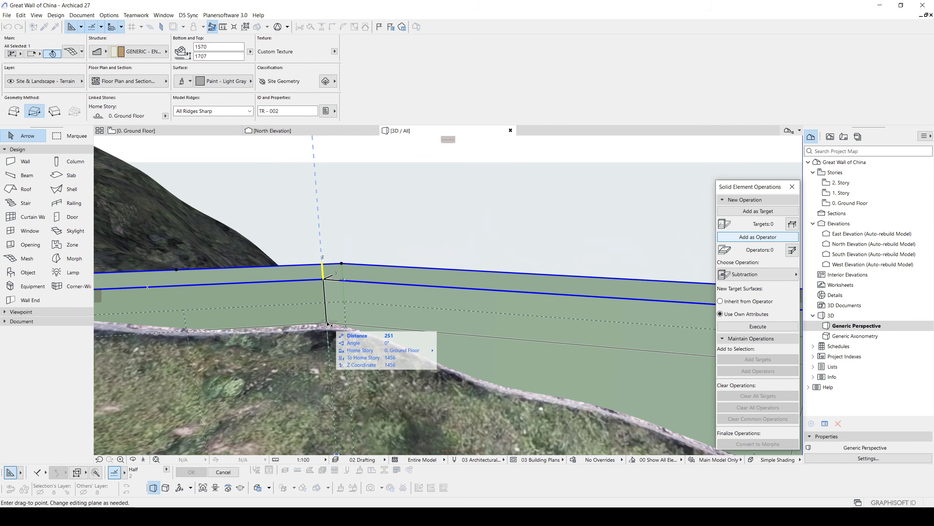
type("3")
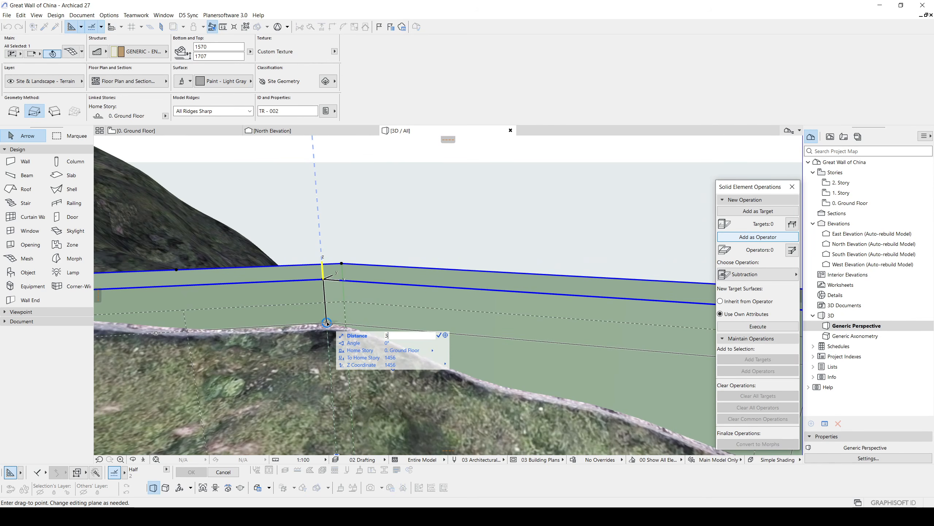
type("50")
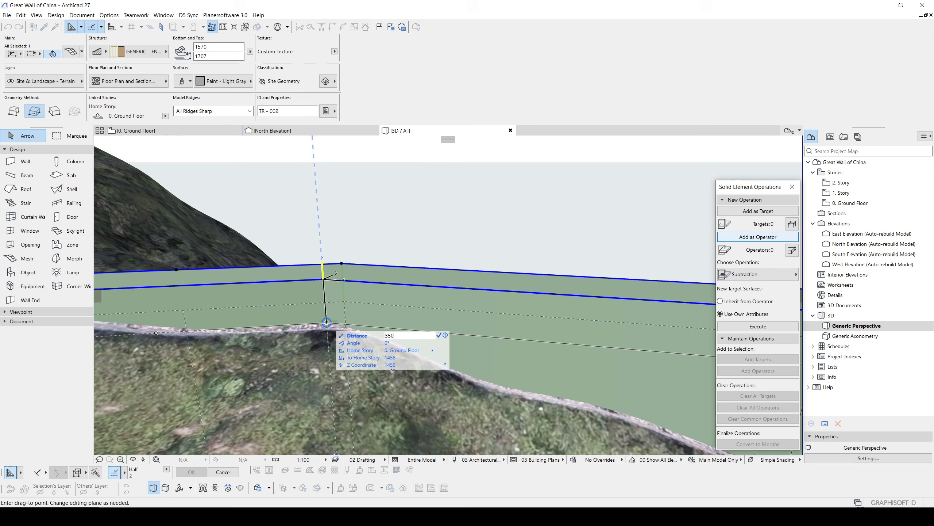
key("Return")
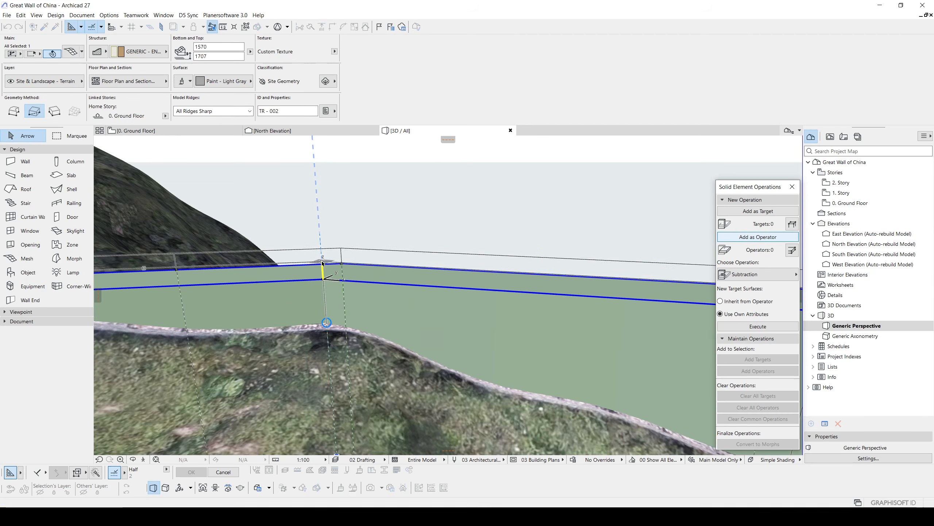
Step: Lower the front top node just before the branch junction toward the terrain, and elevate the opposite edge's node to the same level
middle_click_drag(327, 247, 496, 246, "shift")
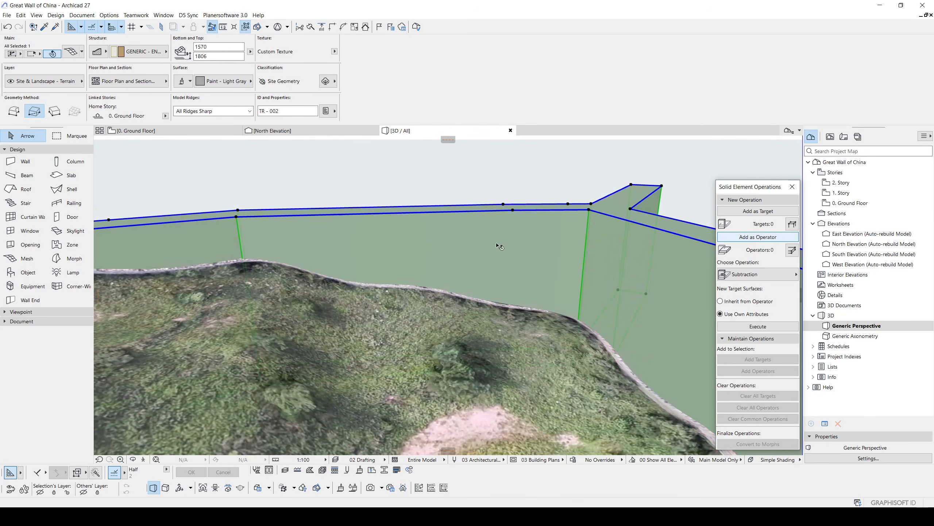
left_click(513, 210)
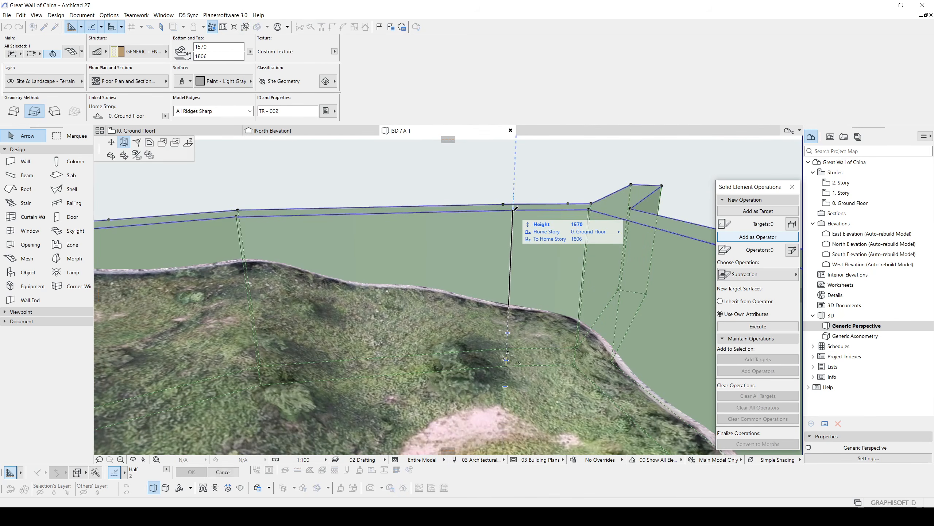
left_click(187, 142)
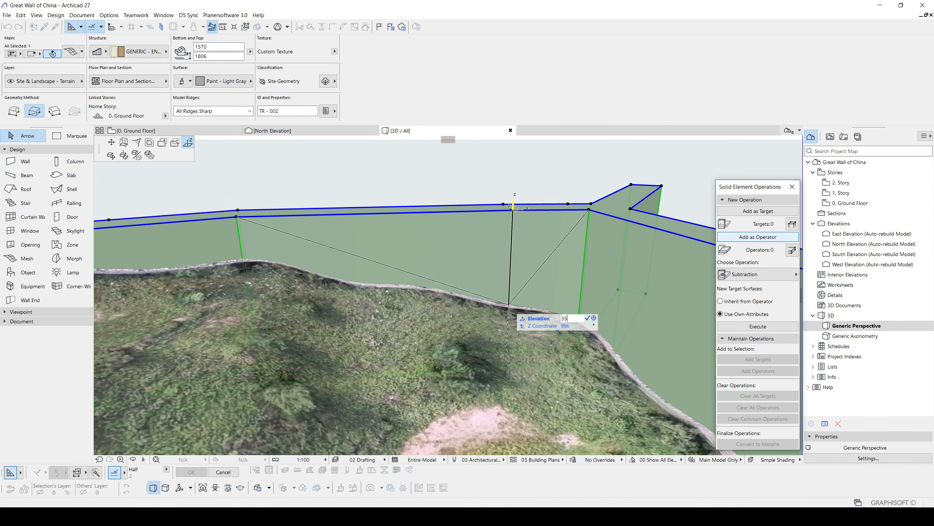
left_click(510, 269)
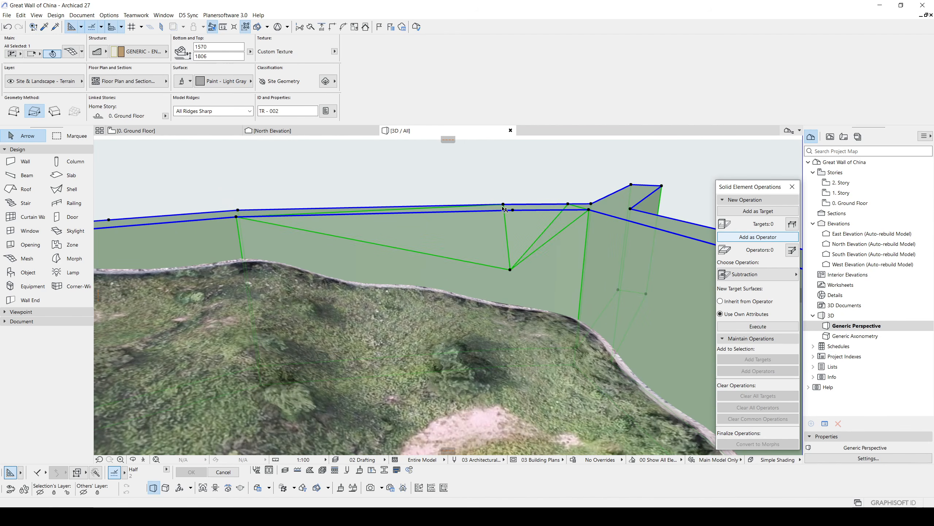
left_click(503, 205)
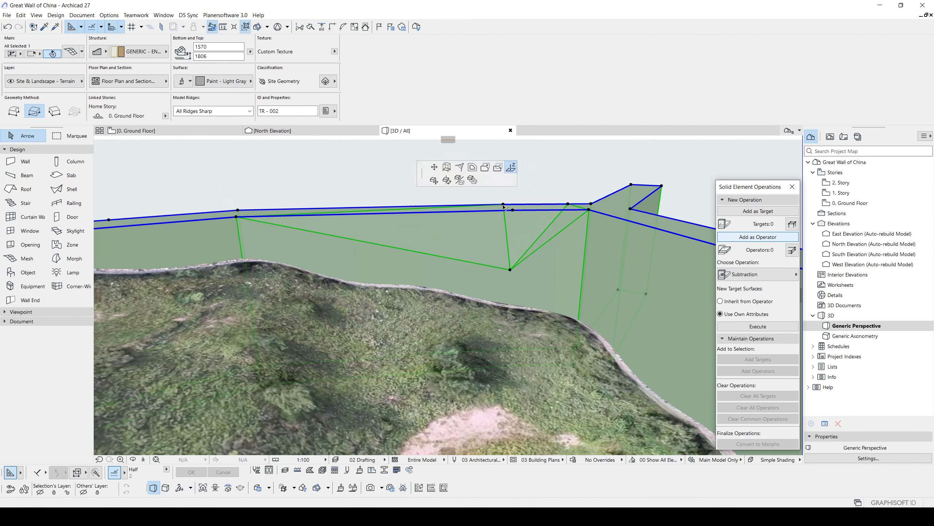
left_click(512, 270)
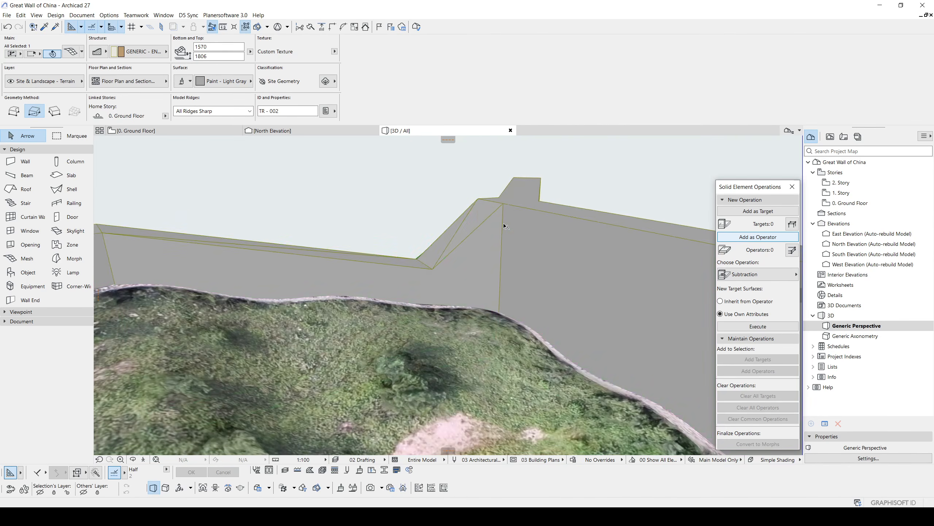
Step: Lower the front top corner node at the branch junction toward the terrain and match the neighbouring rear node to its level
left_click(504, 204)
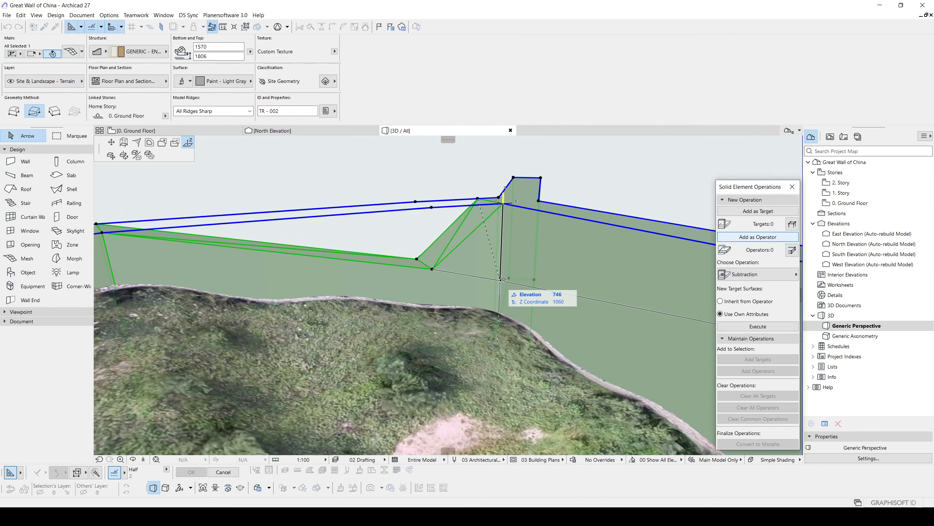
left_click(500, 254)
left_click(478, 199)
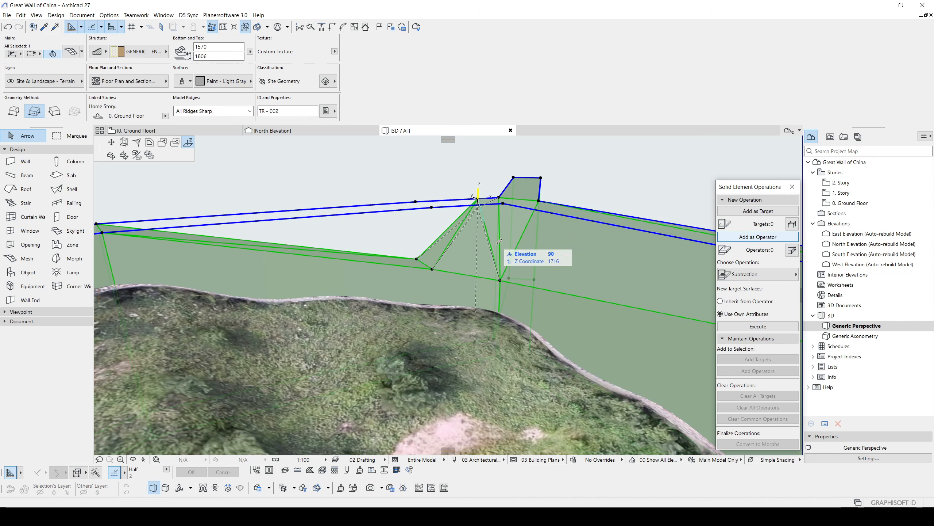
left_click(500, 280)
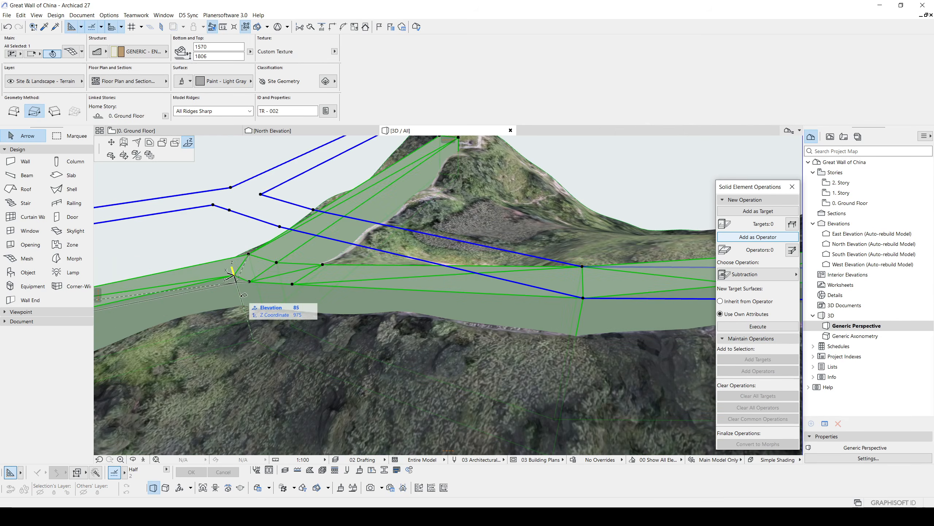
Step: Set the outer corner node at the branch junction to the level of its neighbouring node
left_click(265, 281)
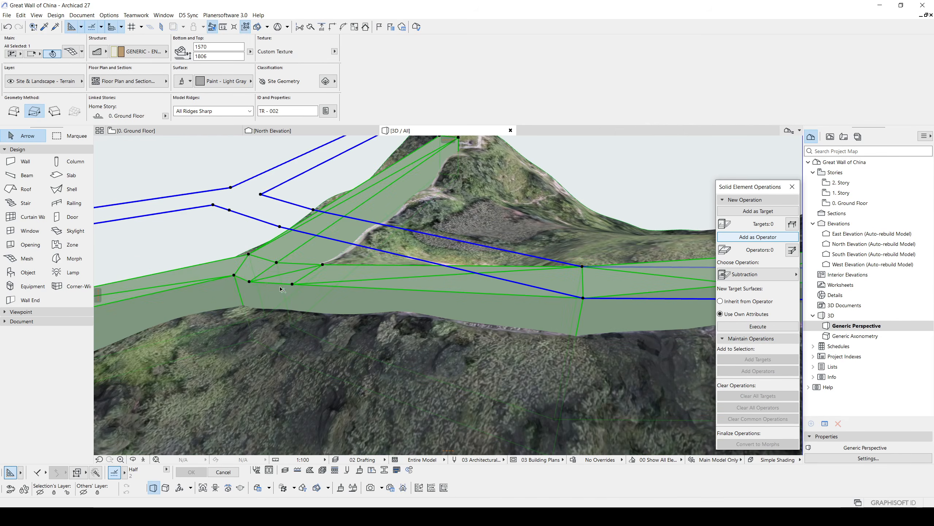
middle_click_drag(283, 290, 324, 306, "shift")
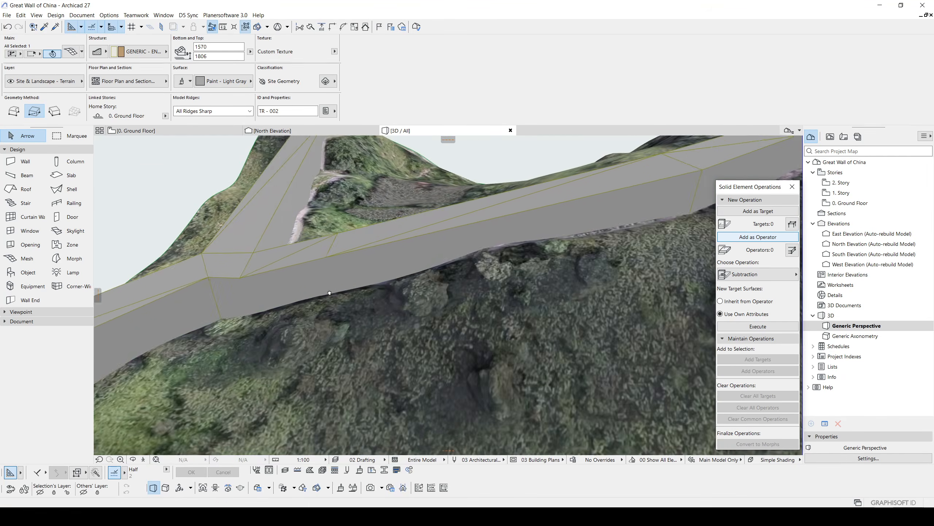
Step: Lower the front top node at the bend near the tower and match the opposite edge's node to its level
left_click(345, 222)
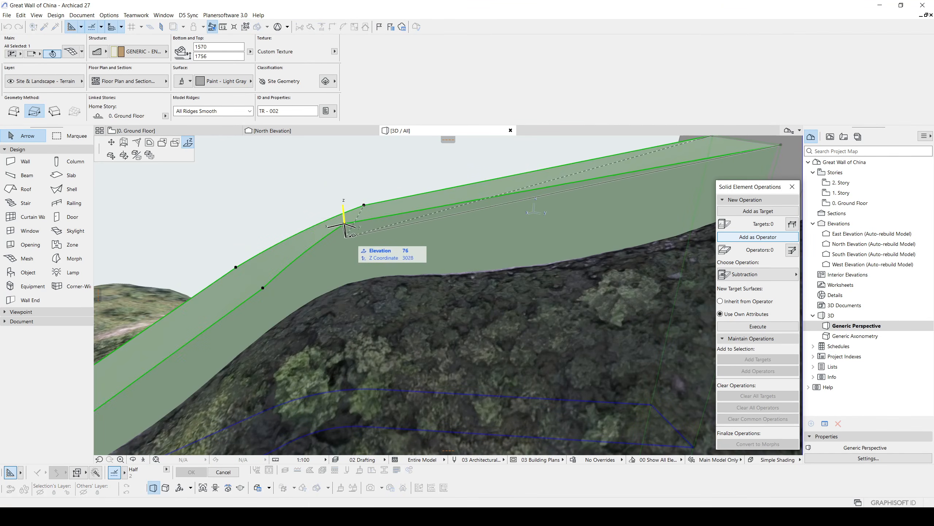
left_click(346, 237)
left_click(346, 238)
left_click(346, 243)
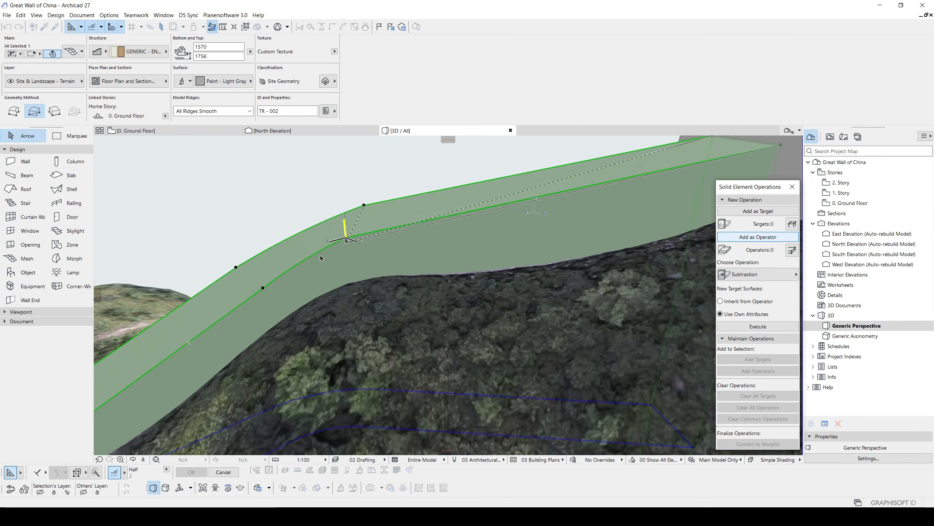
left_click(350, 249)
left_click(354, 251)
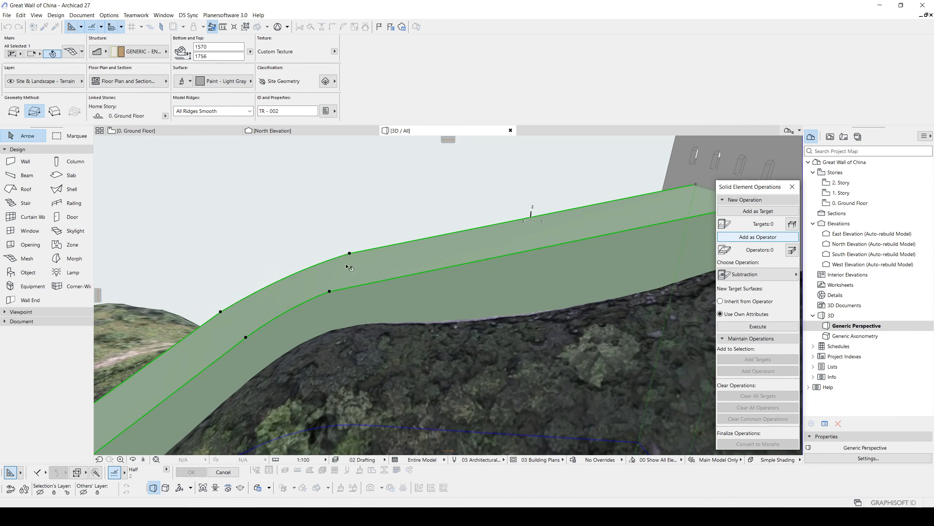
Step: Fly around the model to examine how the path mesh follows the hills between the tower and the branch junction
key("shift+F3")
key("Down")
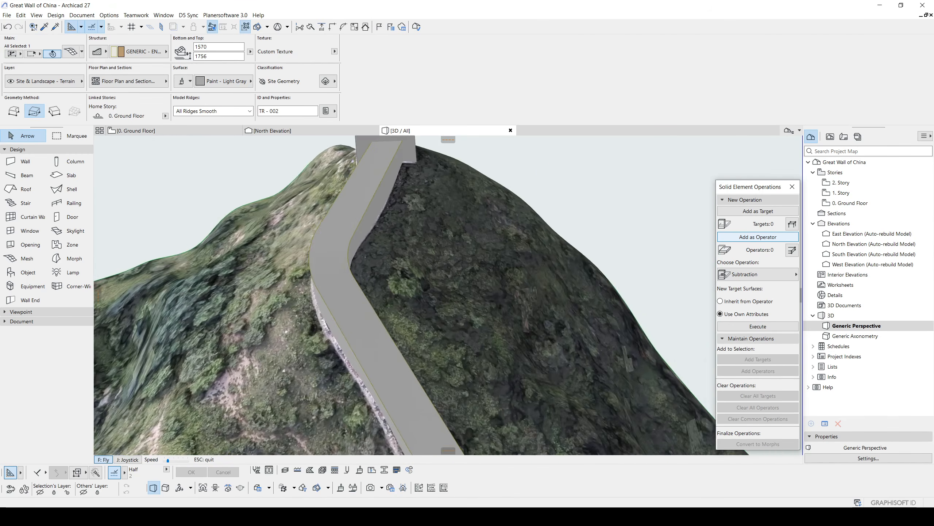
key("Down")
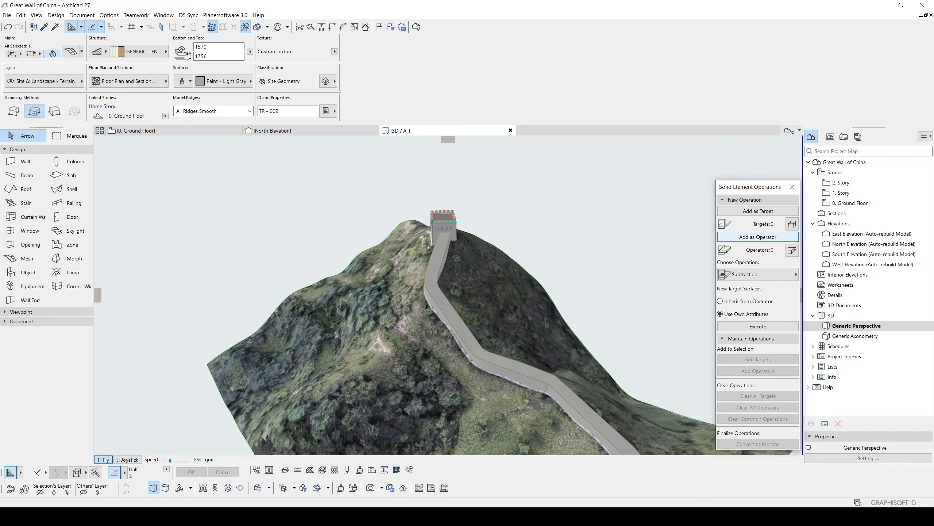
key("Right")
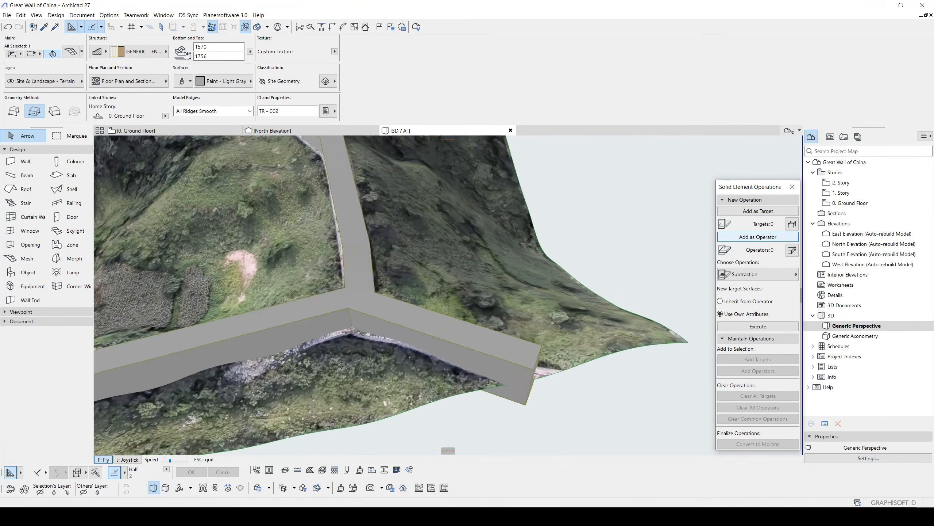
key("Right")
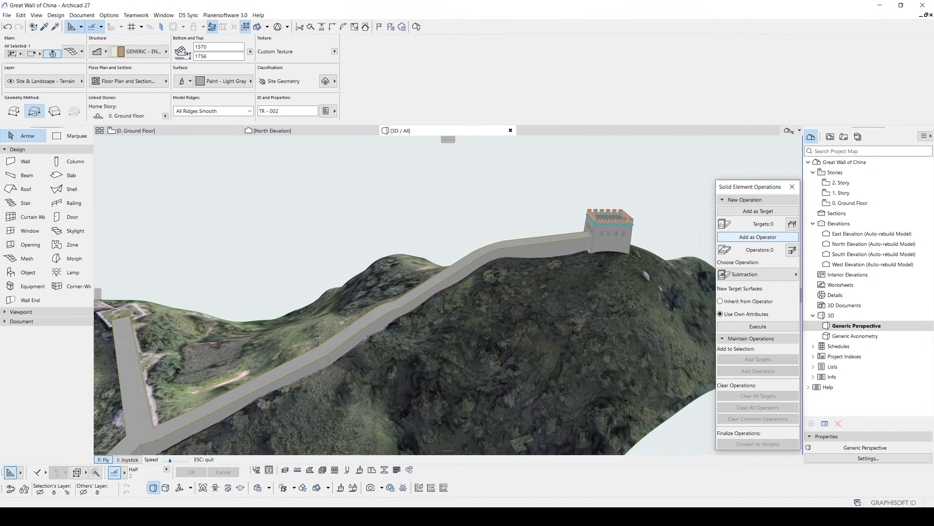
key("Left")
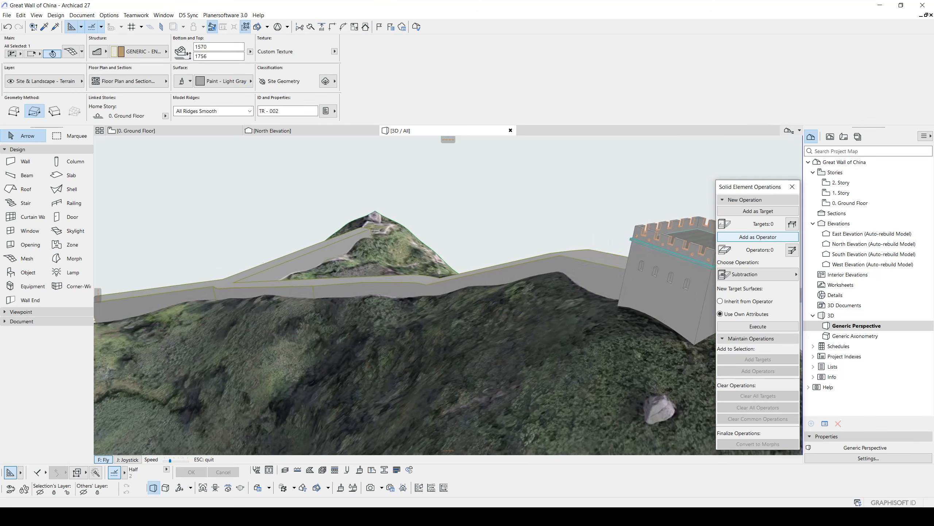
key("Escape")
middle_click_drag(484, 214, 464, 286, "shift")
left_click(143, 459)
key("Left")
key("Escape")
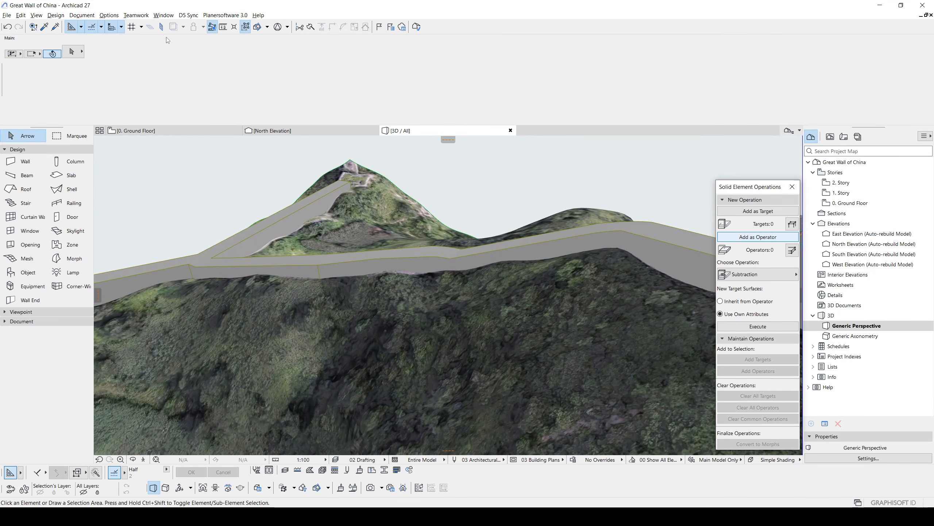
Step: Create a new blank complex profile named "wall" in the structural Brick folder and open it for editing
left_click(132, 14)
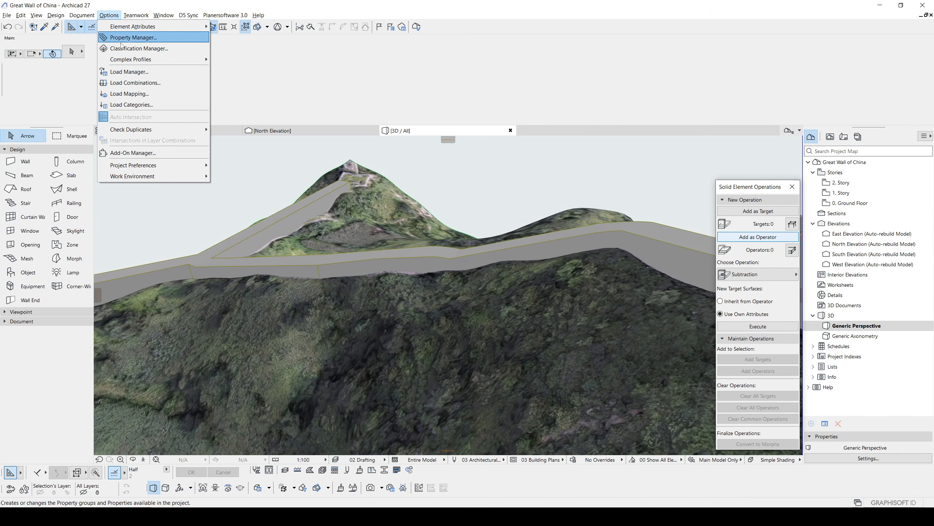
mouse_move(138, 59)
left_click(229, 61)
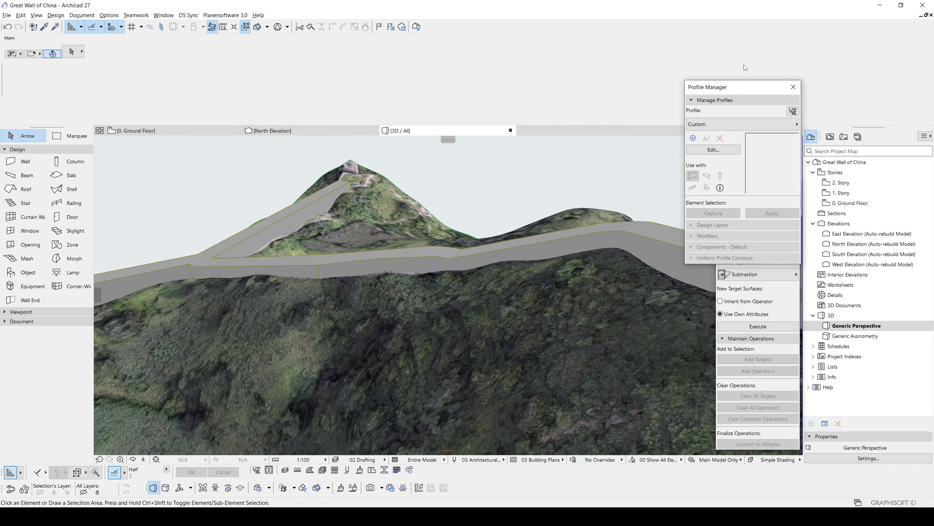
left_click_drag(731, 87, 626, 166)
left_click(591, 218)
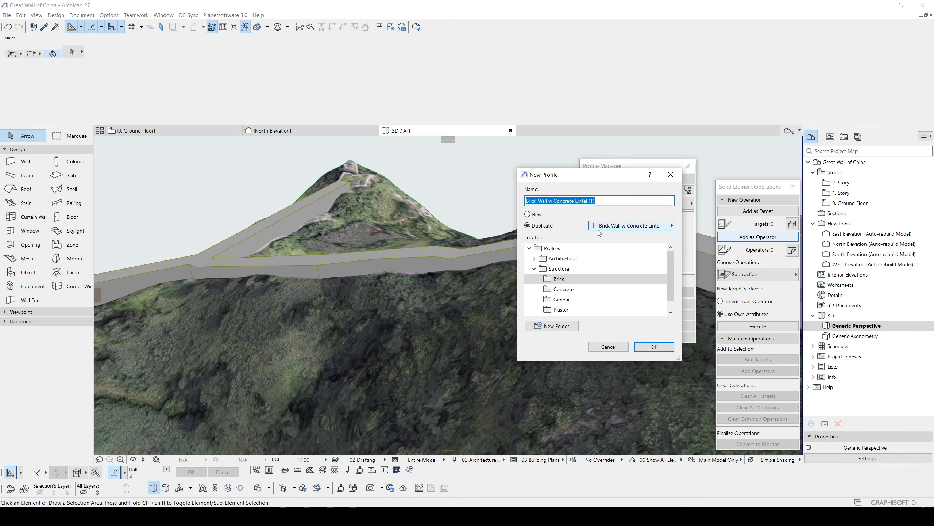
left_click(528, 215)
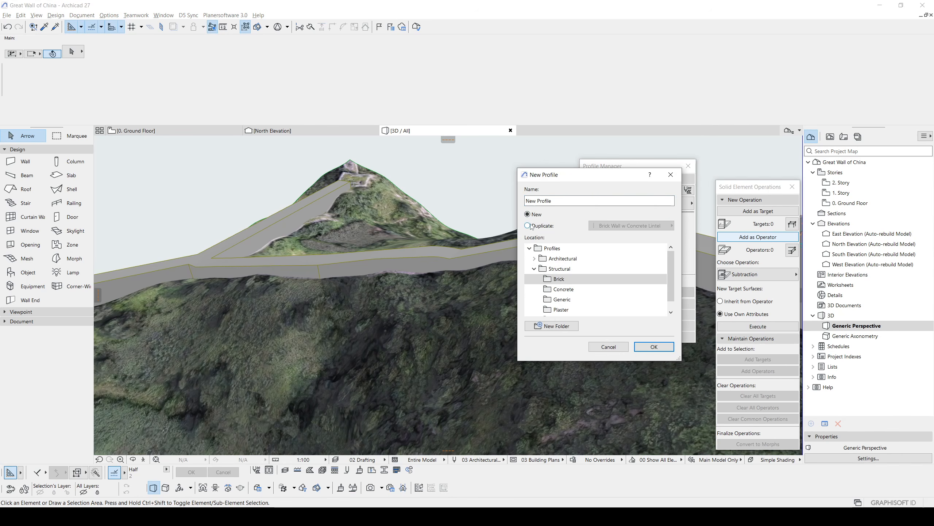
left_click(562, 198)
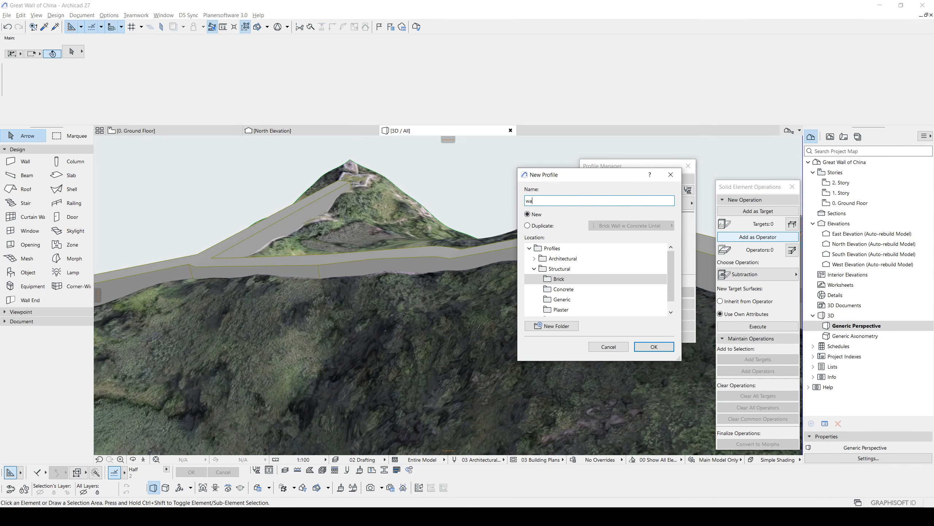
left_click(659, 347)
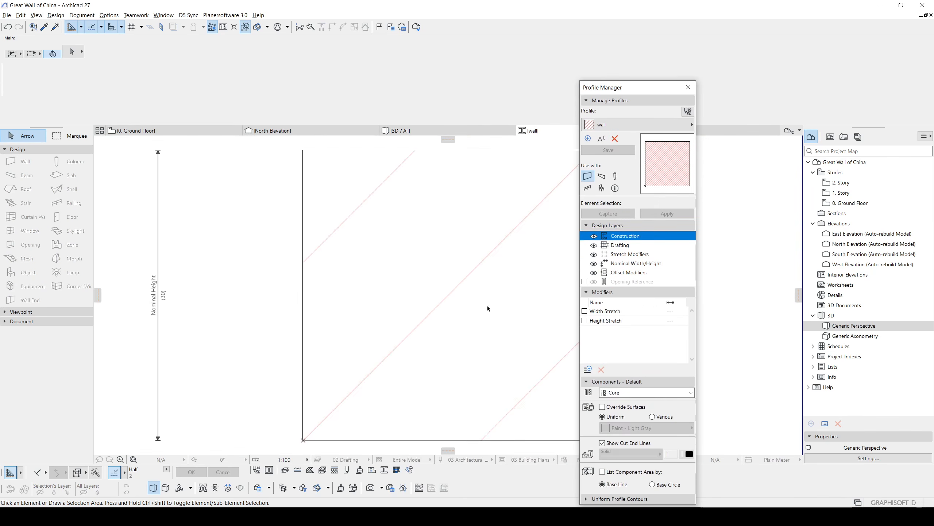
Step: Offset the profile rectangle's top edge upward to give the profile a height of 150
scroll(456, 307, "down", 9)
left_click(425, 327)
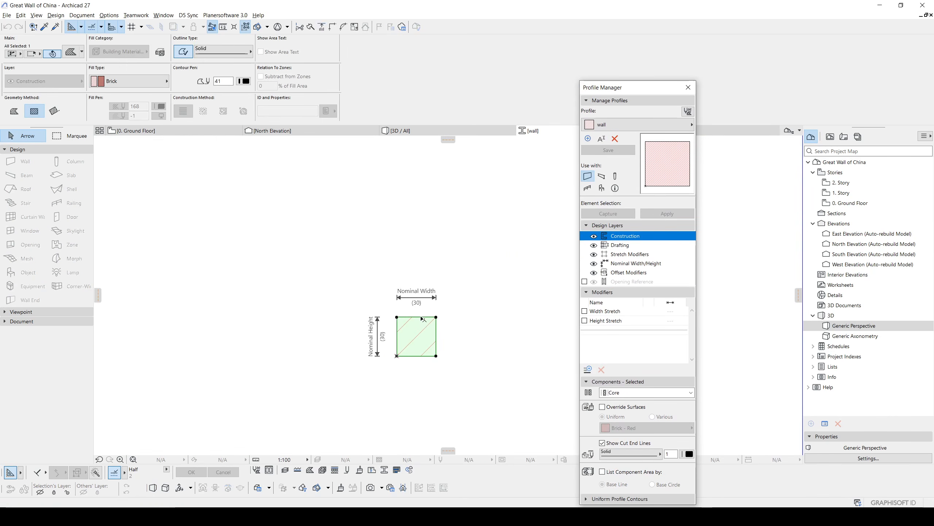
left_click(420, 316)
left_click(149, 142)
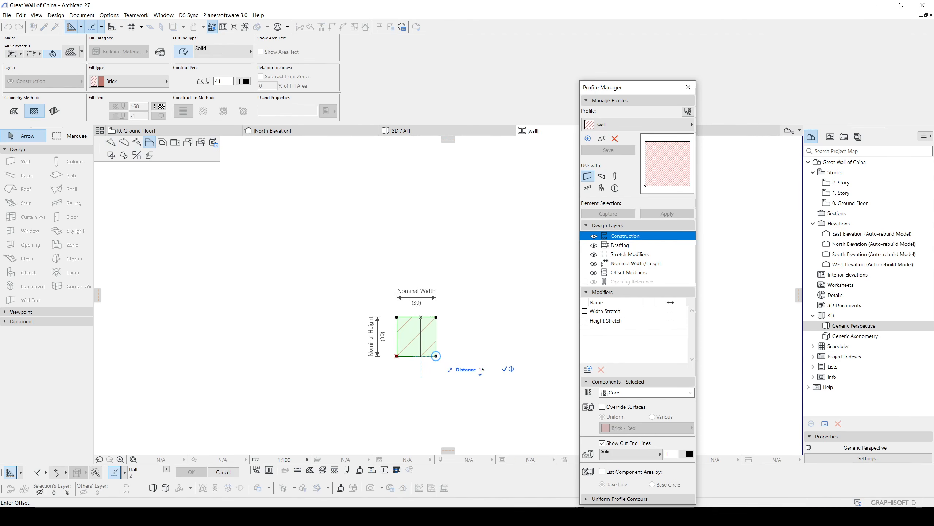
type("150")
key("Return")
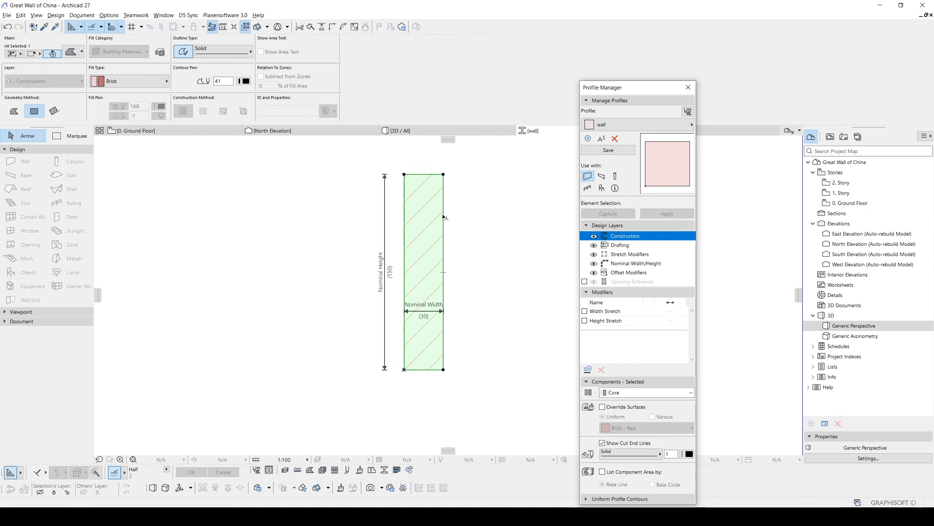
left_click(443, 214)
key("Escape")
Step: Draw a sloping line from the top edge's midpoint down to the profile's left edge and mirror a copy to the right
middle_click_drag(424, 184, 418, 213)
scroll(425, 198, "up", 3)
key("Escape")
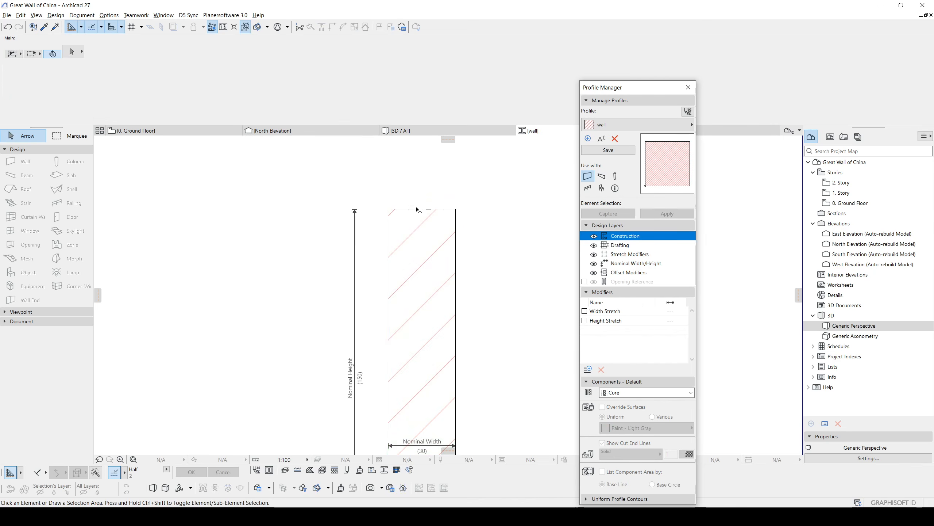
key("l")
left_click(422, 210)
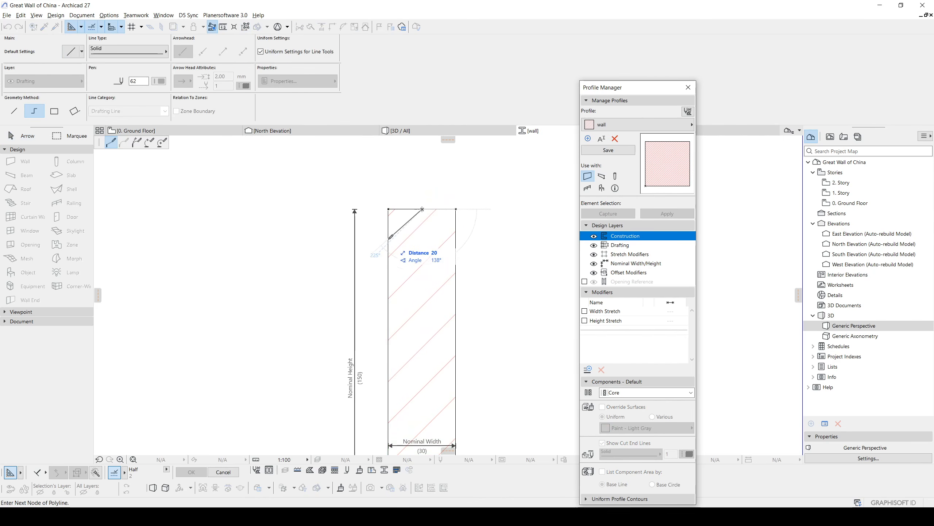
double_click(388, 233)
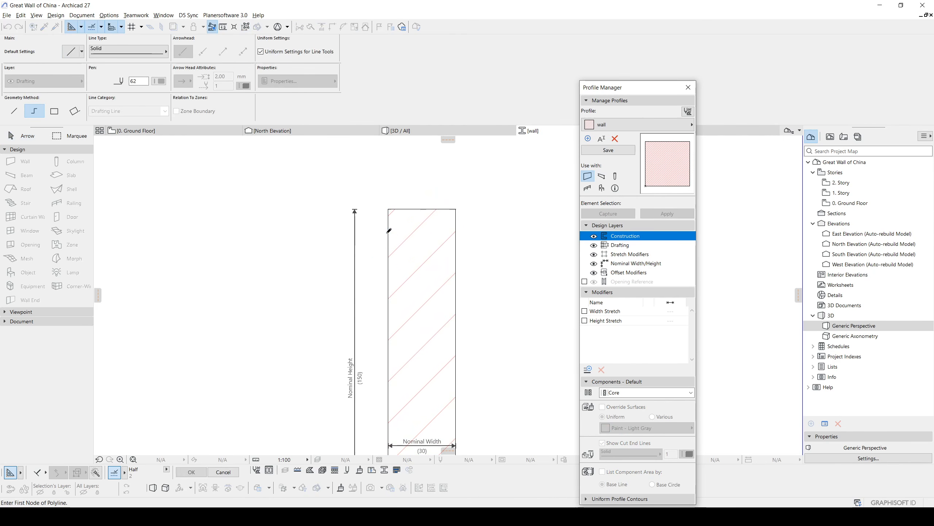
key("Escape")
left_click(408, 220)
key("ctrl+alt+m")
left_click(423, 211)
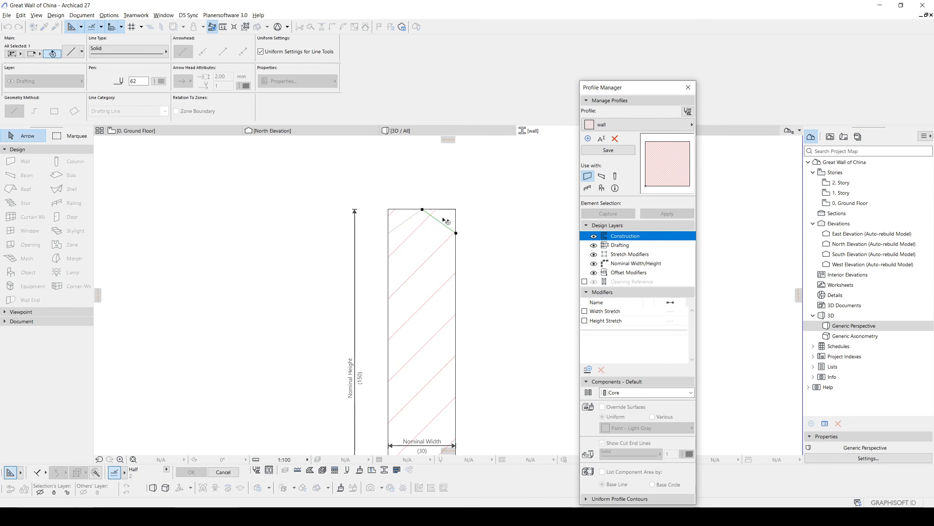
Step: Split the profile fill along the right sloping line and delete the cut-off right corner
left_click(443, 220)
key("s")
left_click(437, 220)
left_click(443, 218)
key("Delete")
Step: Split the profile fill along the left sloping line and delete the cut-off left corner
left_click(407, 215)
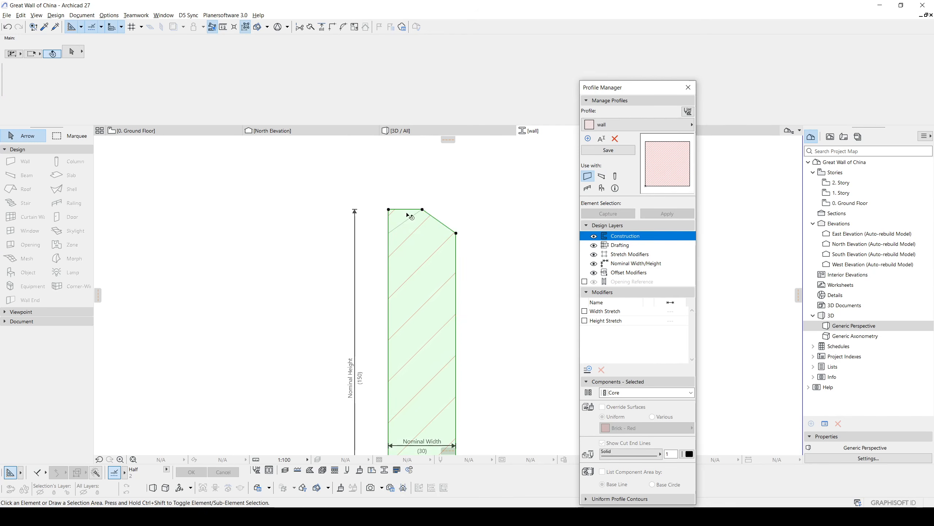
key("s")
left_click(412, 217)
left_click(407, 215)
key("Delete")
left_click(412, 216)
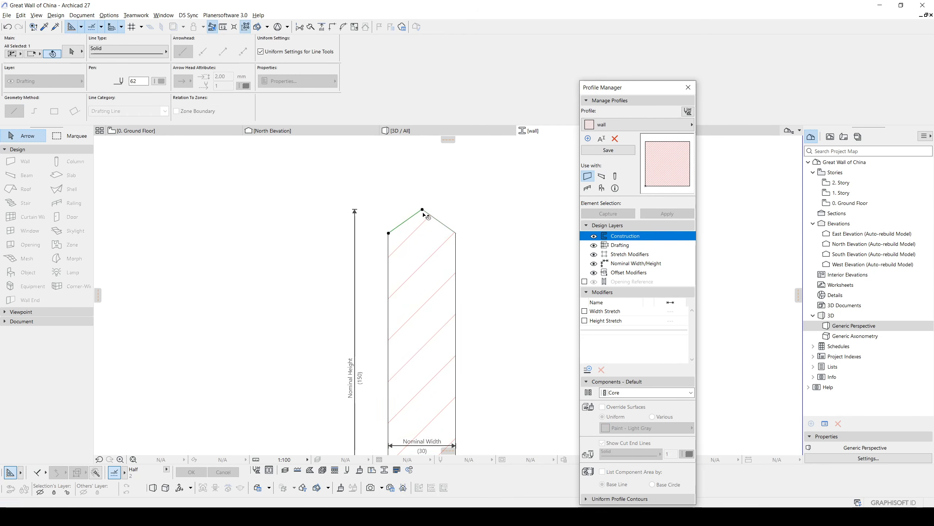
Step: Make the "wall" profile available for railings instead of walls, and save it
scroll(425, 216, "down", 3)
left_click(406, 217)
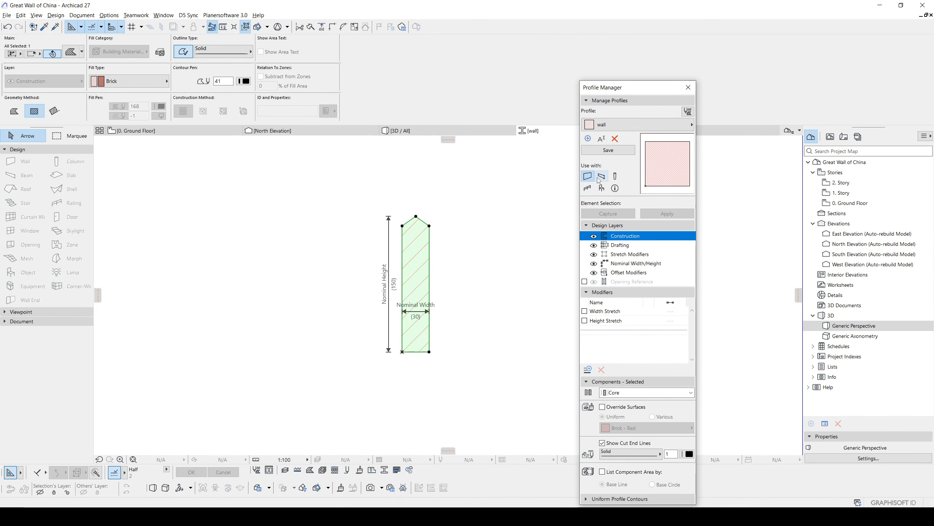
scroll(433, 237, "up", 2)
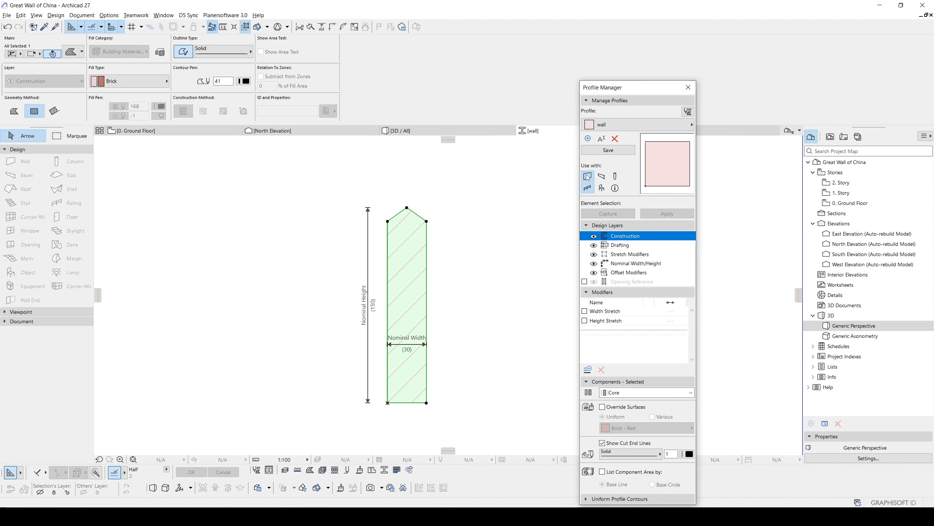
left_click(608, 149)
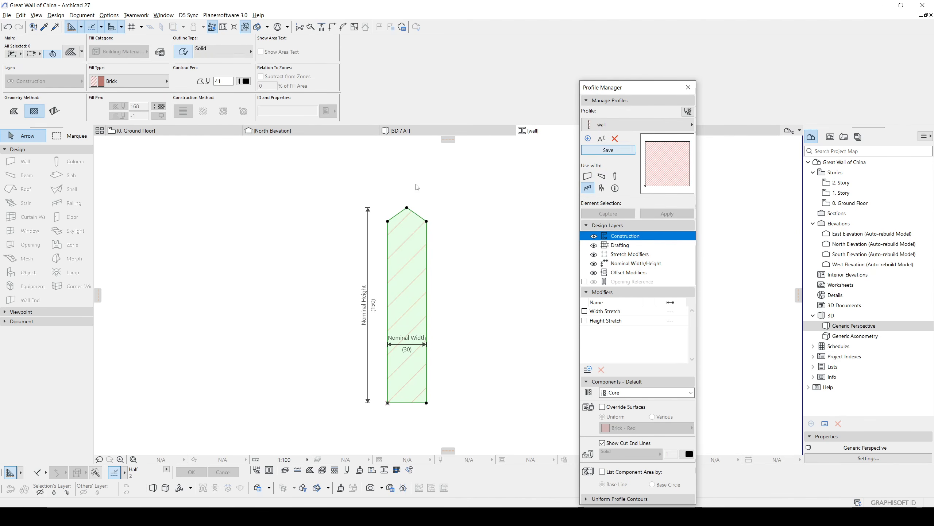
left_click(308, 210)
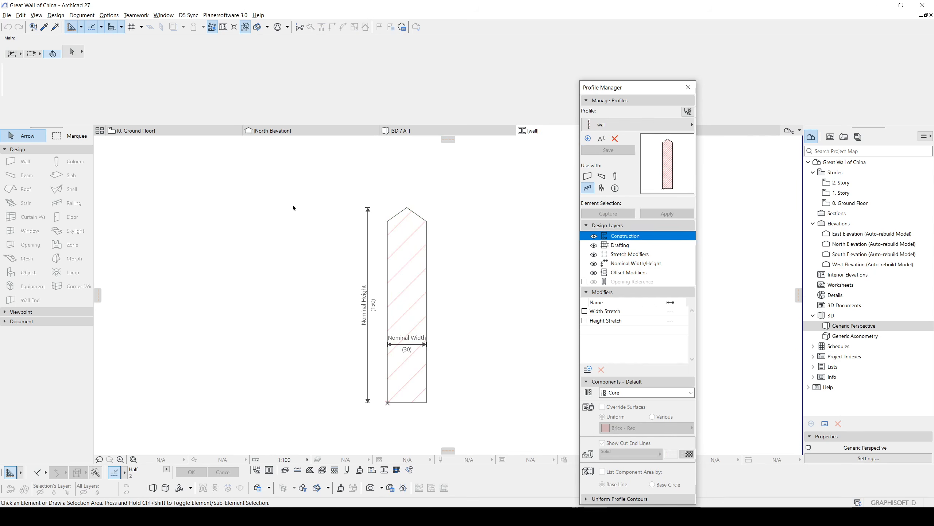
left_click_drag(292, 208, 365, 154)
Step: Return to the 3D view of the wall path and close the Profile Manager
left_click(416, 132)
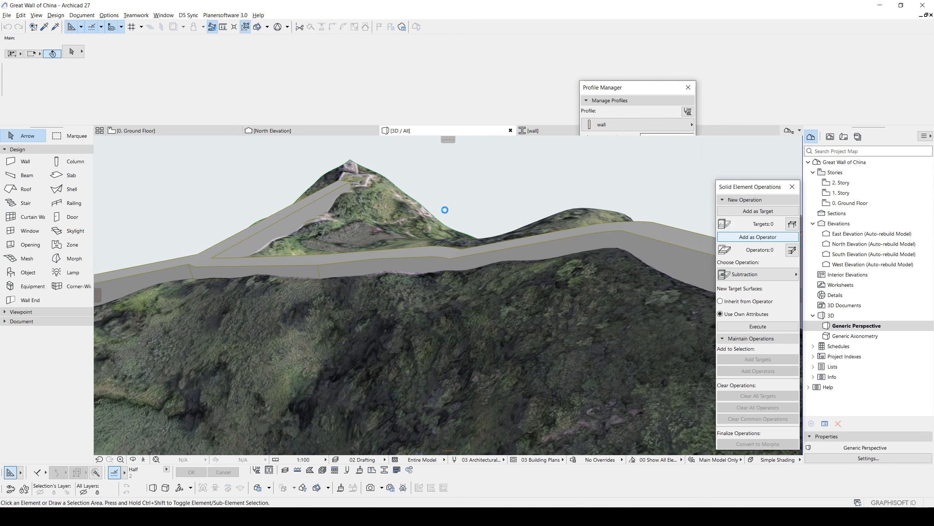
left_click_drag(670, 94, 648, 245)
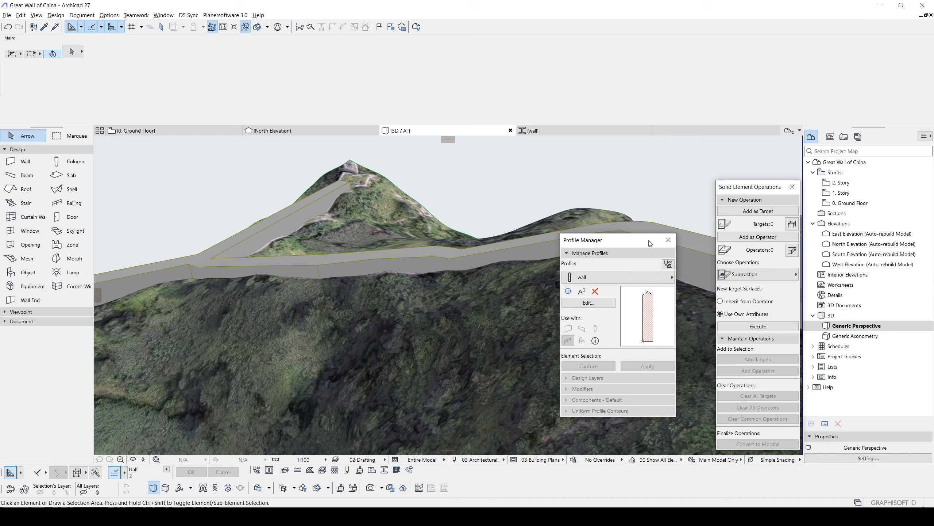
left_click(675, 238)
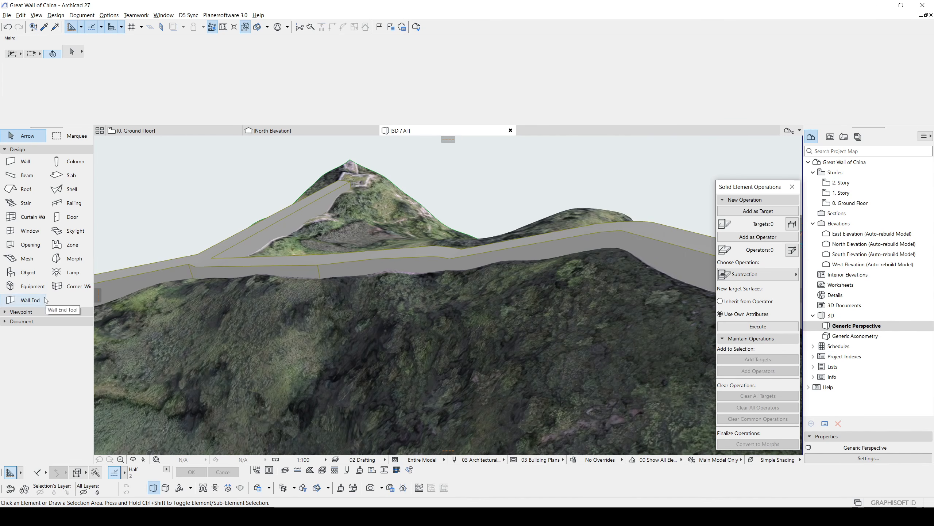
Step: Open the default settings for railings and remove the handrail and toprail from the segment
left_click(70, 203)
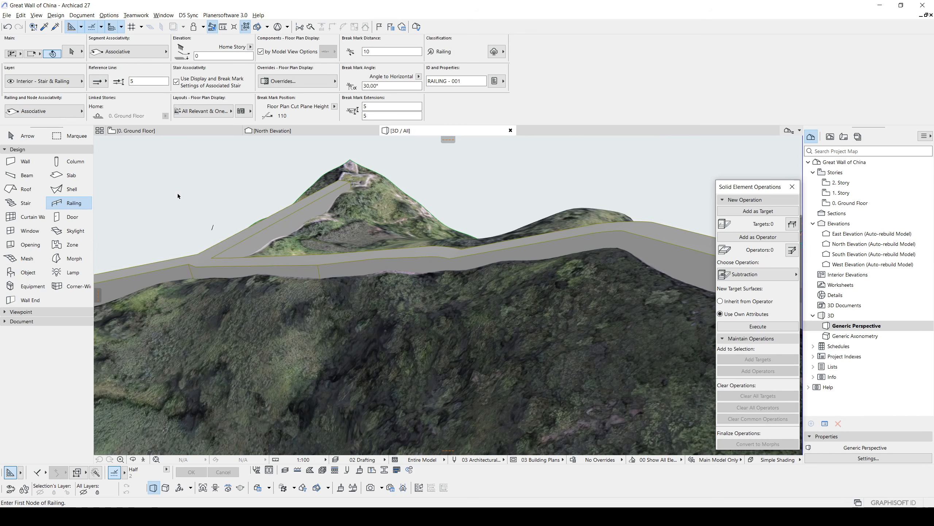
key("ctrl+t")
left_click(189, 72)
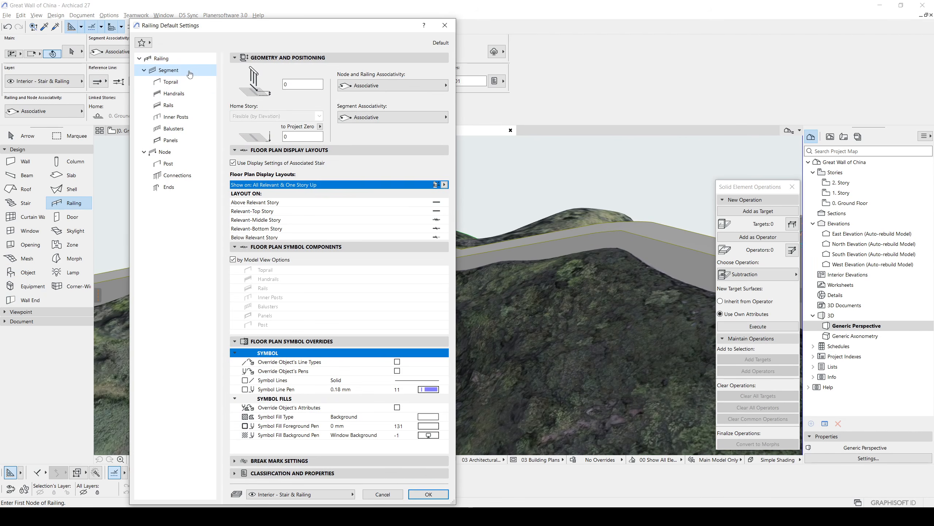
left_click(400, 77)
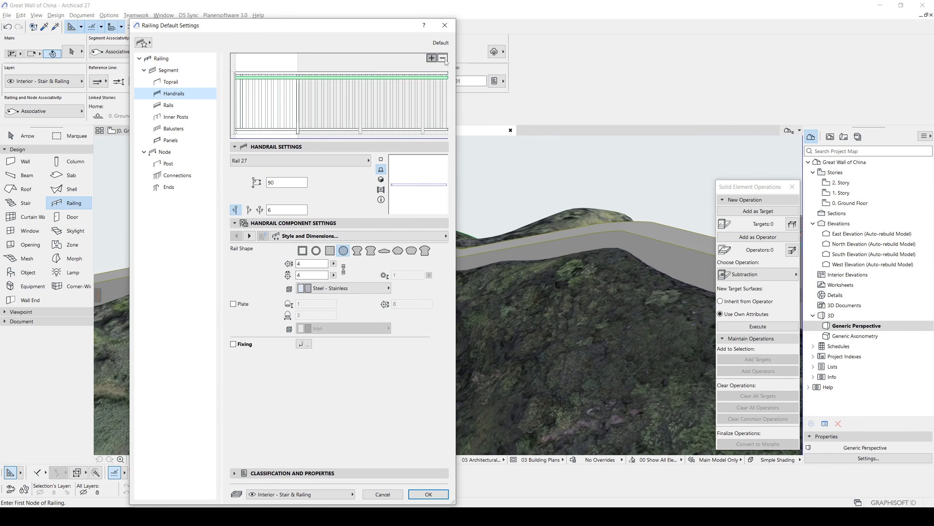
left_click(426, 73)
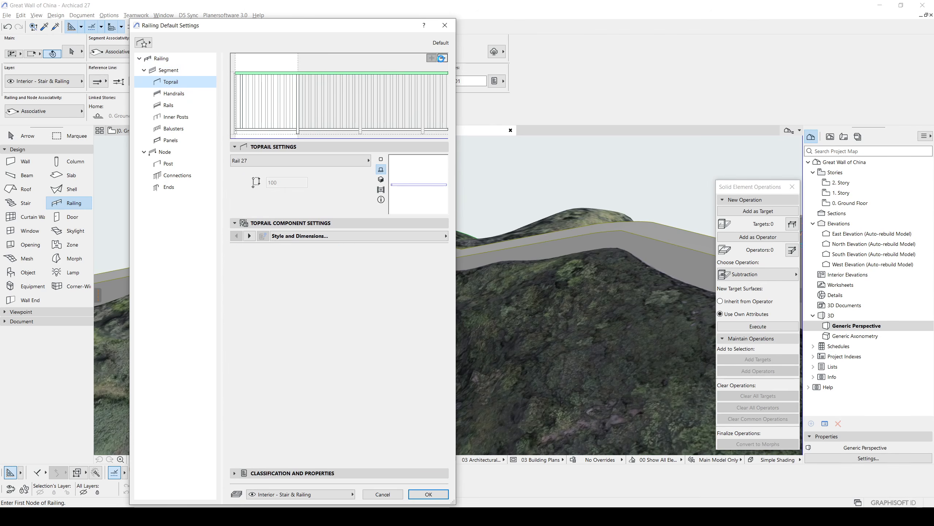
Step: Remove the balusters and the inner posts from the railing segment
left_click(281, 98)
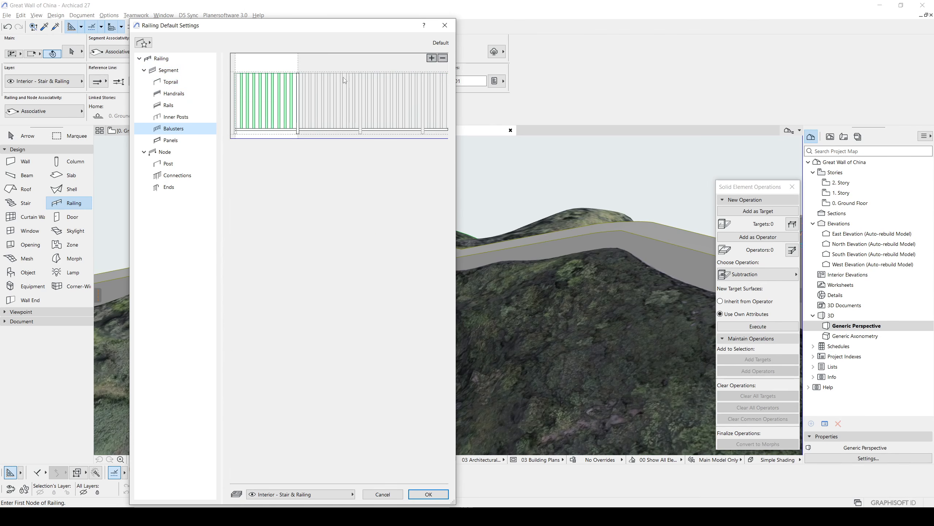
left_click(443, 59)
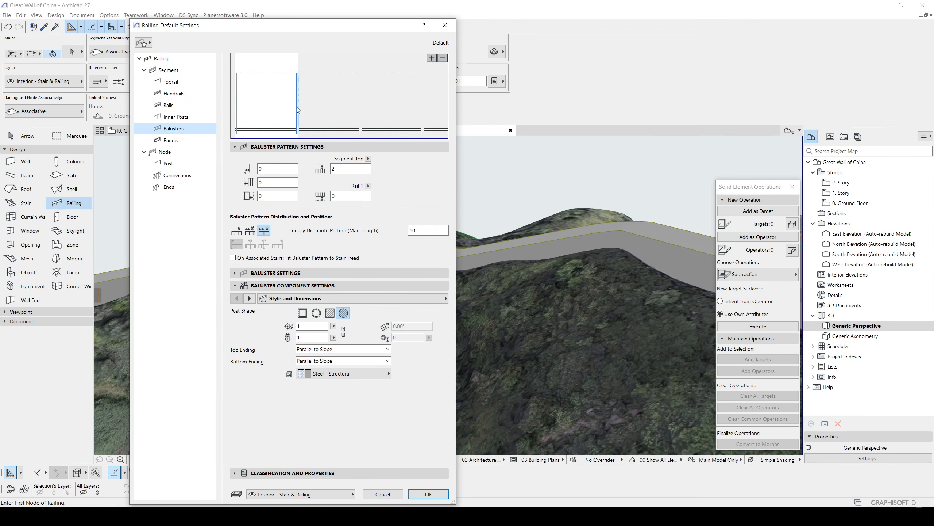
left_click(297, 111)
left_click(442, 58)
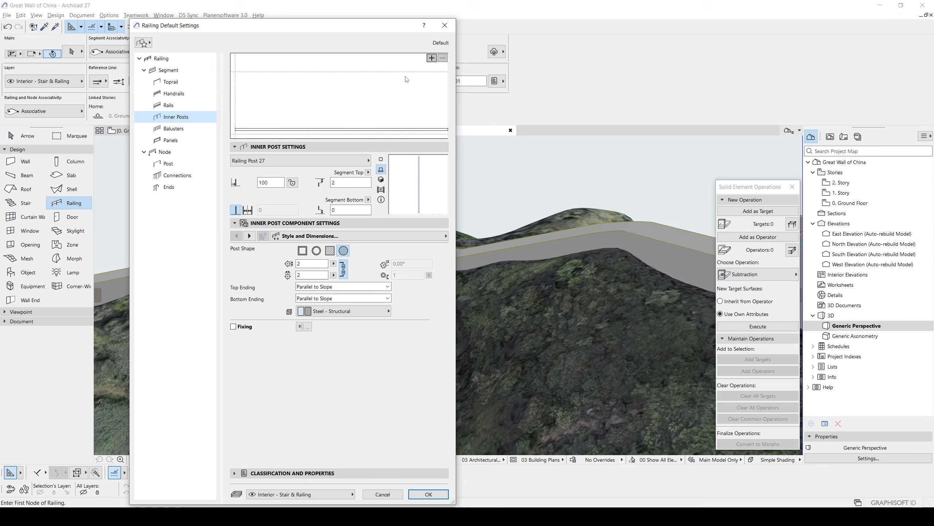
Step: Set the railing's node post to None
left_click(259, 134)
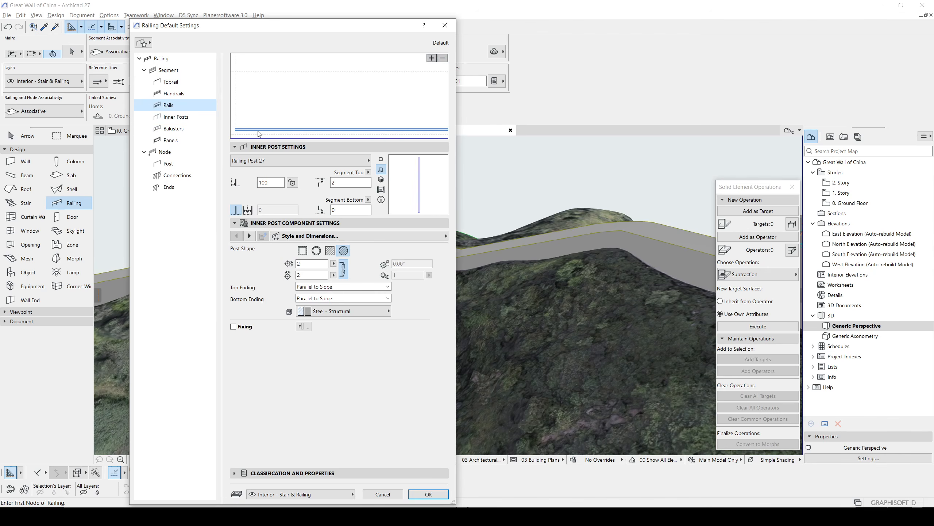
left_click(176, 152)
left_click(168, 163)
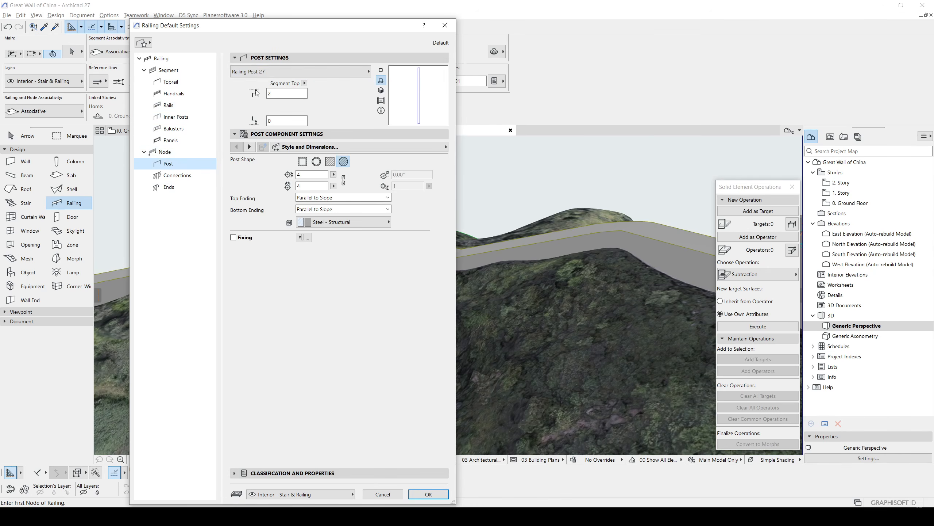
left_click(367, 71)
left_click(386, 89)
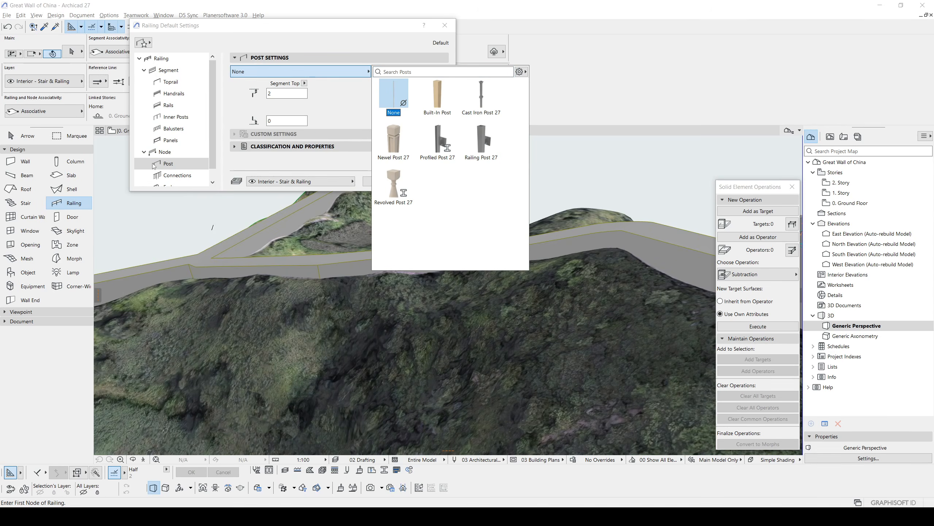
left_click(392, 86)
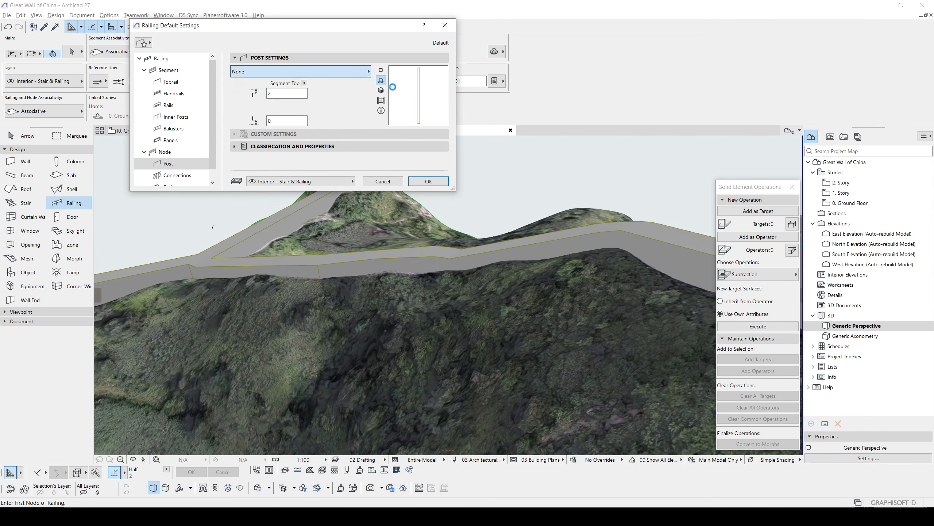
Step: Set the railing segment height to 150 with a horizontal offset of 0
left_click(163, 185)
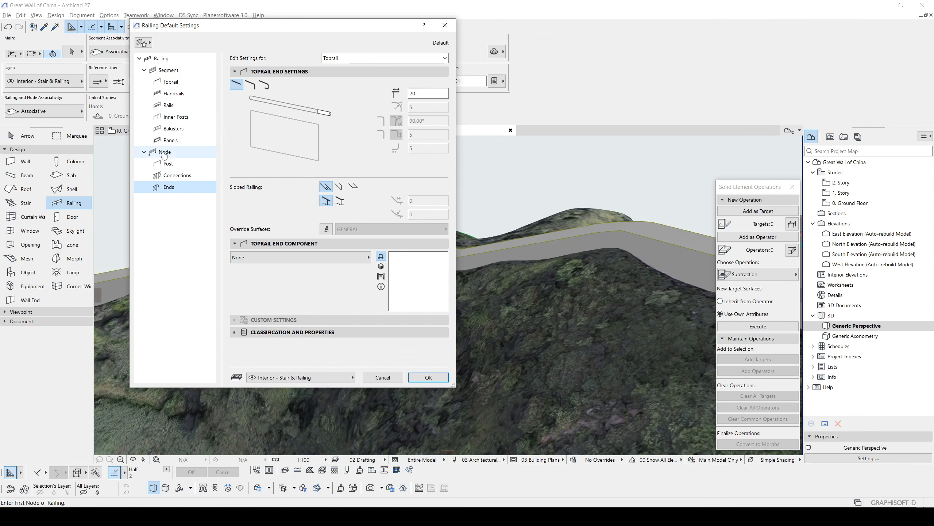
left_click(176, 106)
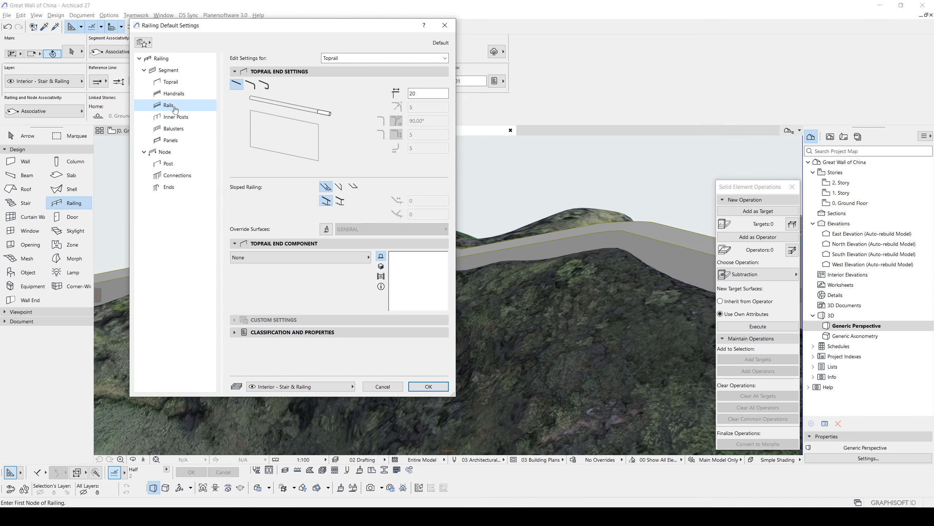
left_click(168, 70)
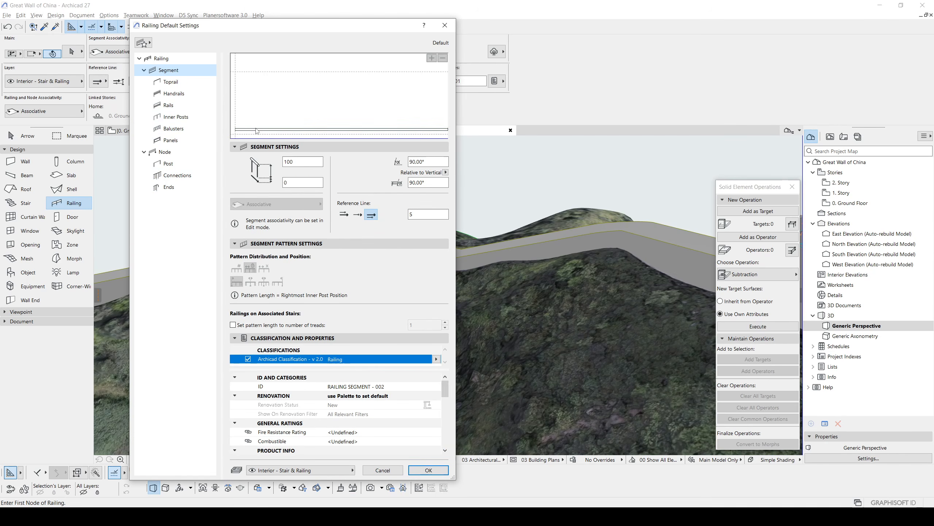
key("Tab")
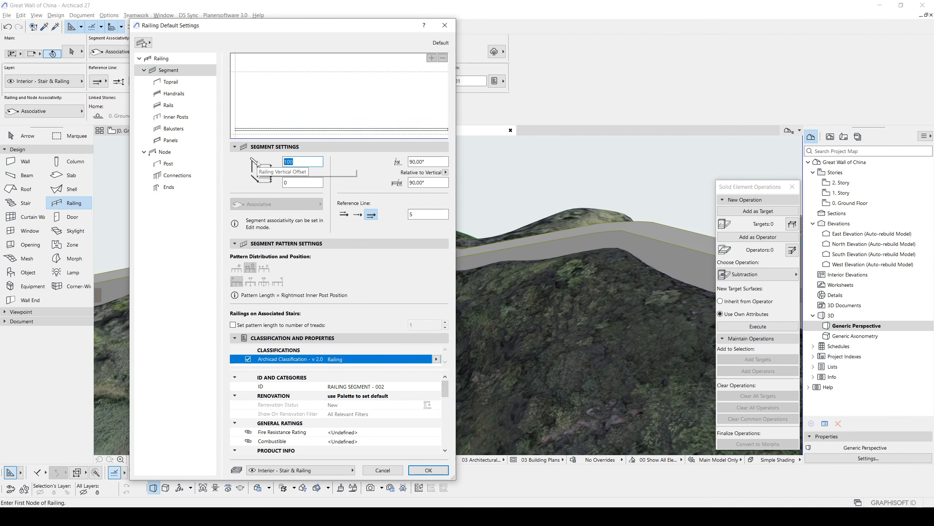
left_click(297, 183)
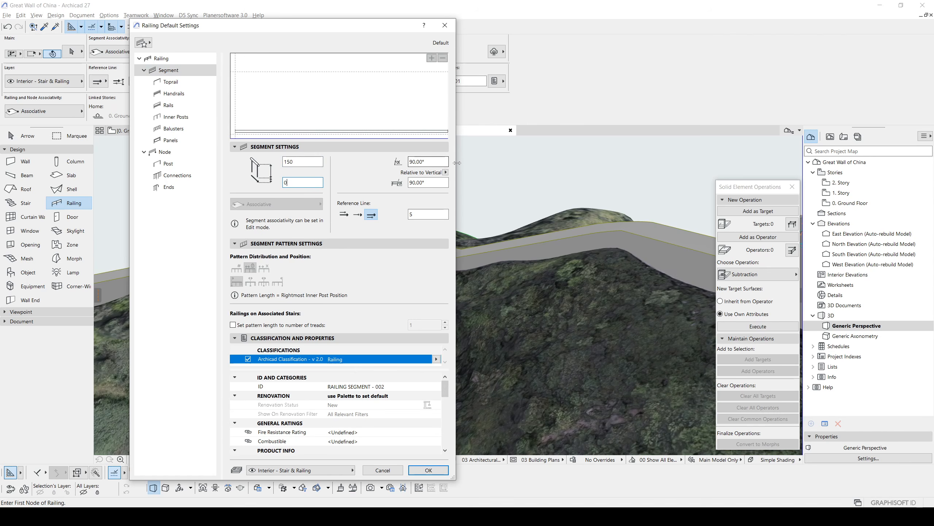
Step: Change the remaining bottom rail to Profiled Rail 27 and assign it the "wall" profile
left_click(283, 131)
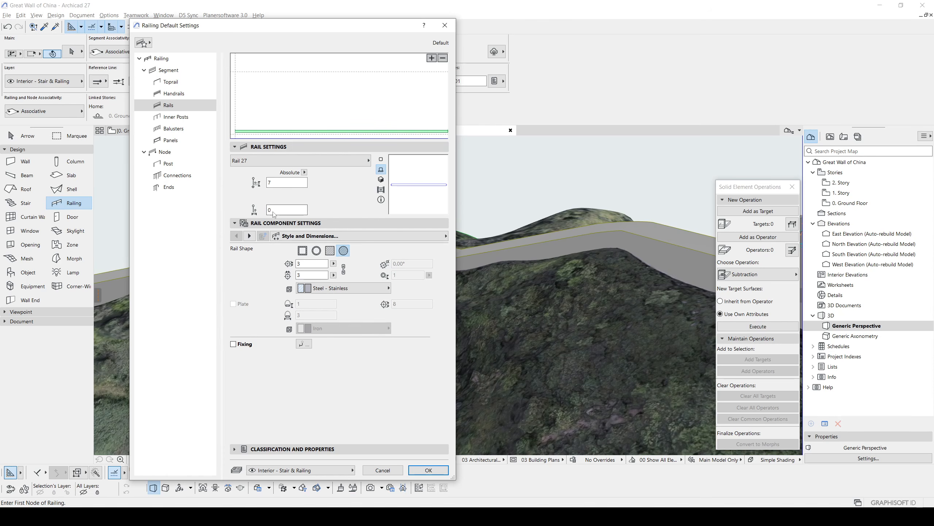
left_click(321, 238)
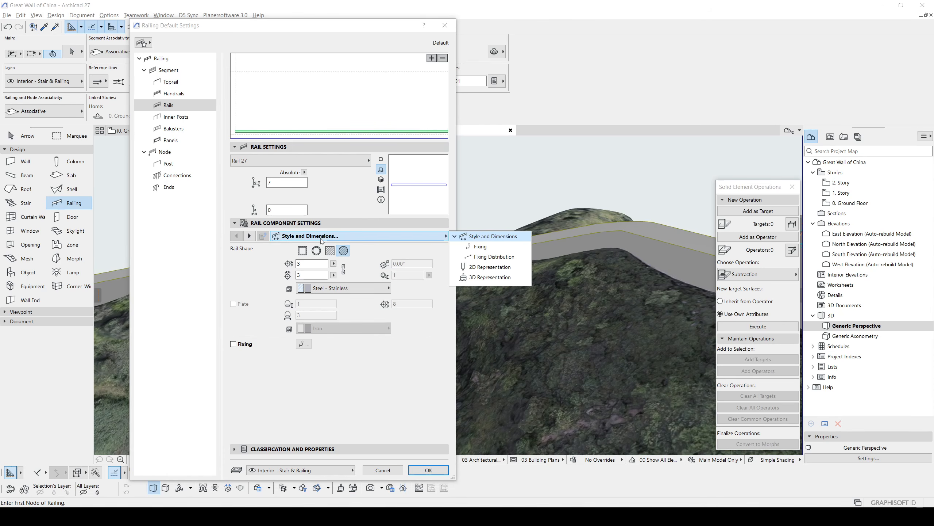
left_click(292, 202)
left_click(265, 165)
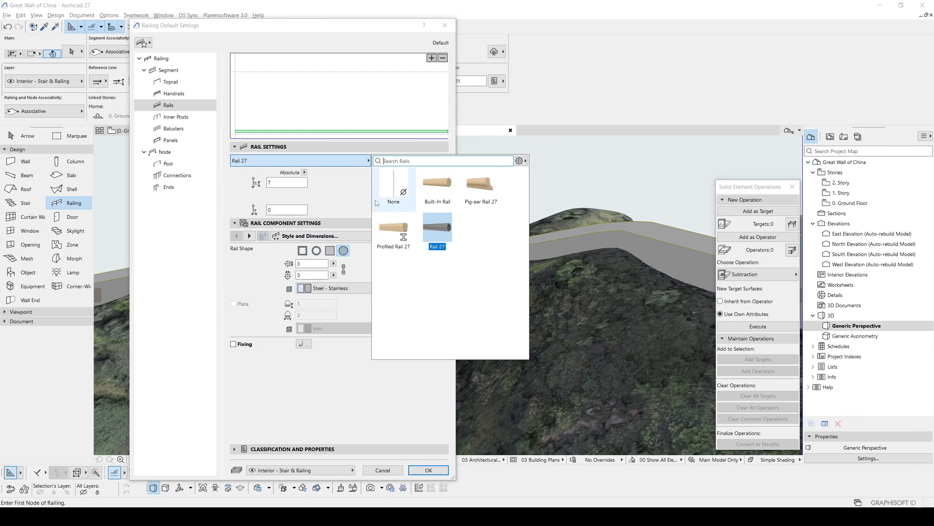
left_click(386, 243)
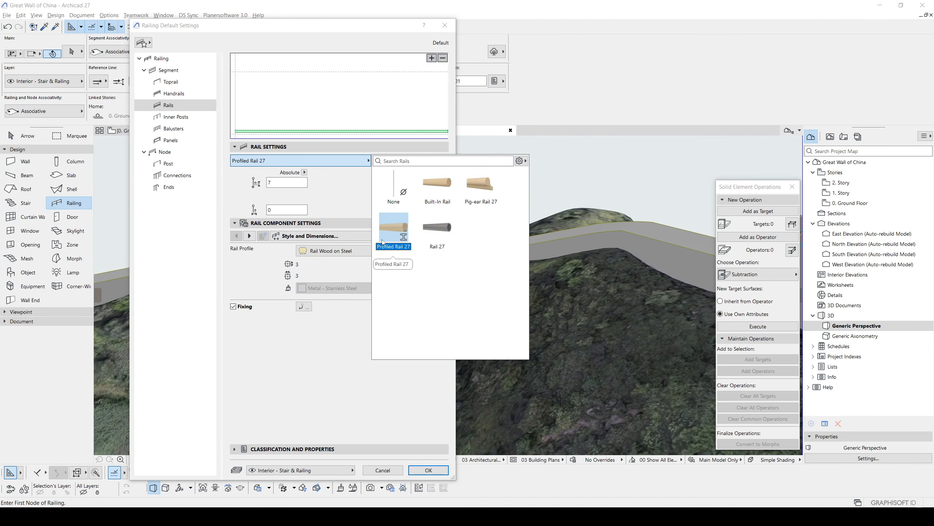
left_click(310, 247)
left_click(311, 247)
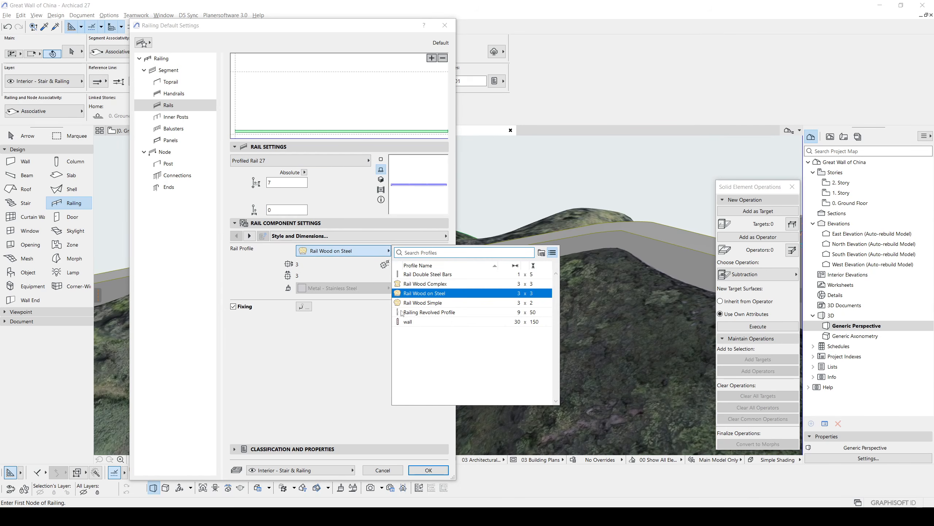
left_click(406, 321)
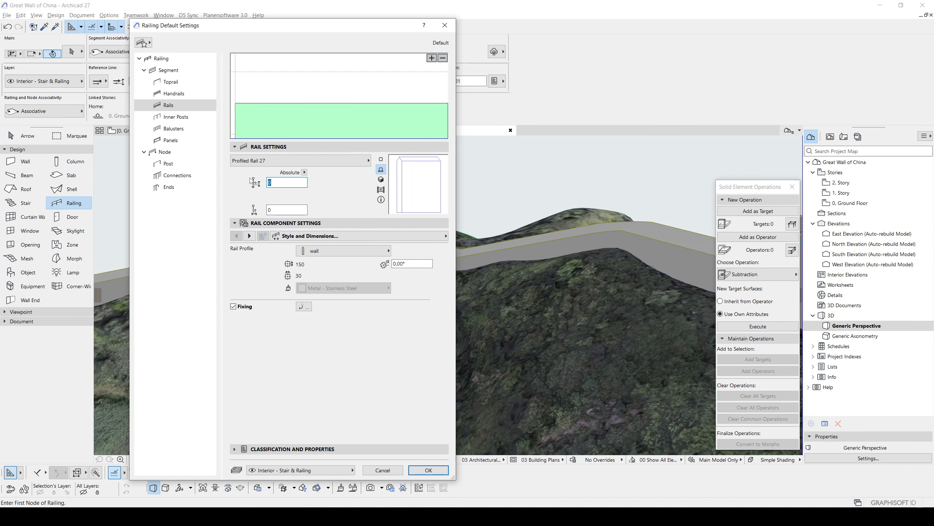
Step: Set the rail's absolute height to 75, turn off its fixing, and accept the railing defaults
type("150")
left_click(285, 209)
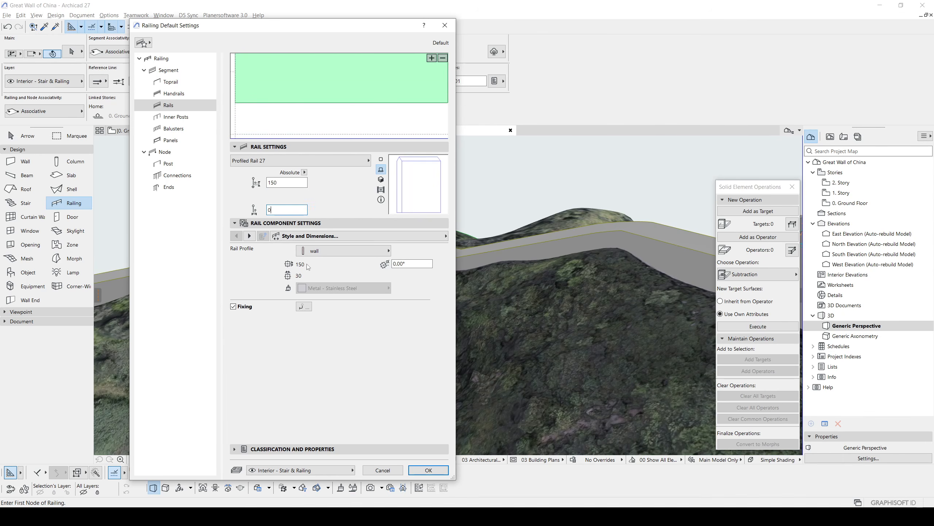
left_click_drag(299, 182, 255, 183)
type("75")
left_click(286, 209)
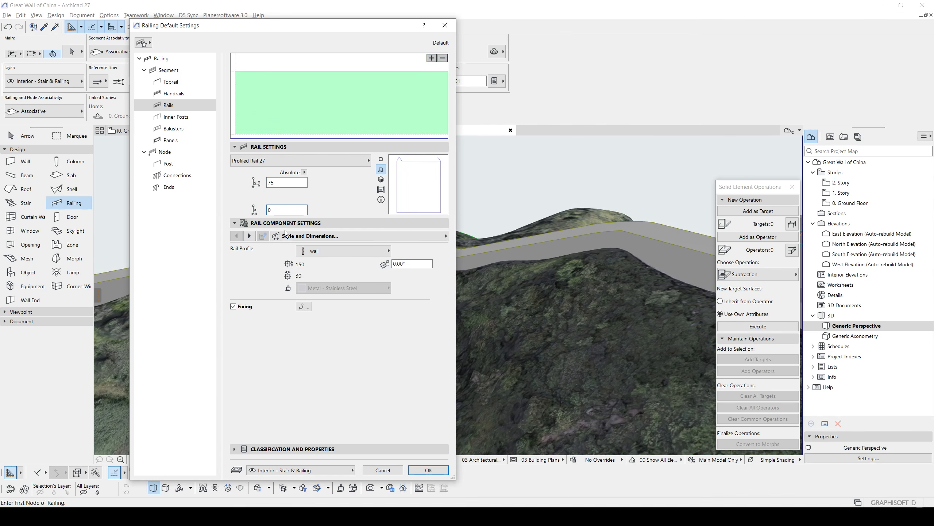
left_click(233, 306)
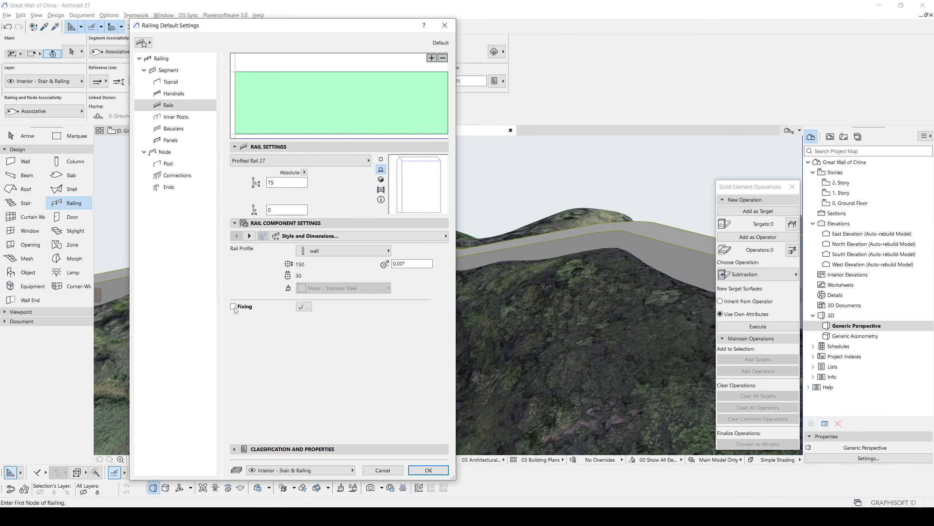
left_click(428, 470)
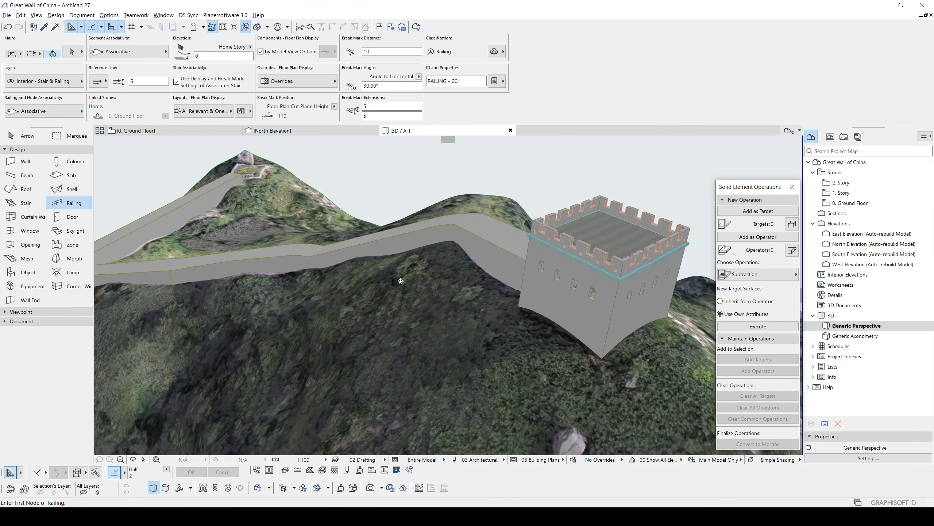
Step: Try to generate the railing automatically around the whole outline of the wall path mesh
middle_click_drag(401, 281, 556, 285, "shift")
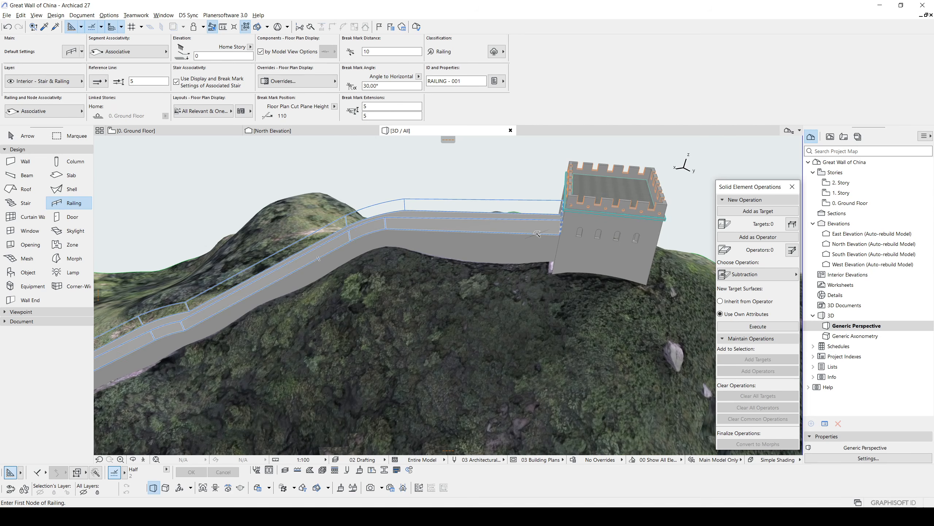
left_click(446, 235)
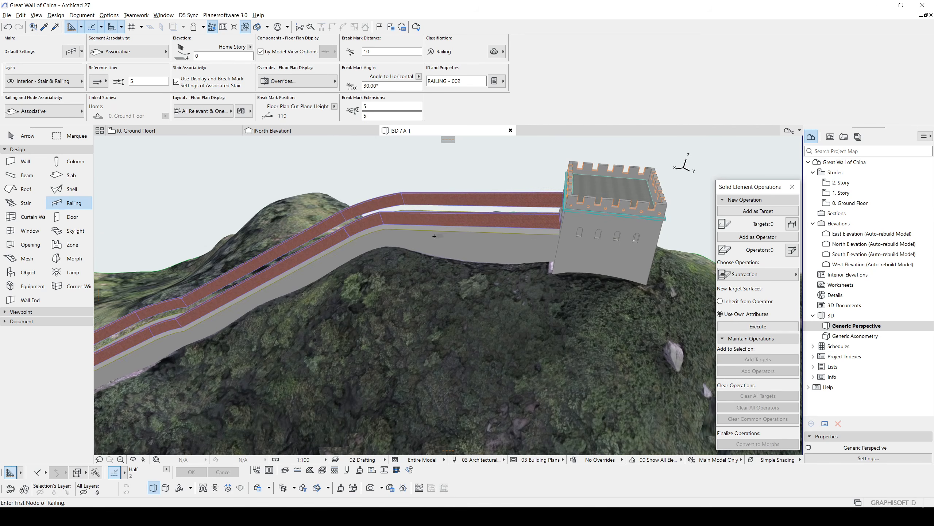
middle_click_drag(435, 236, 475, 212, "shift")
key("ctrl+z")
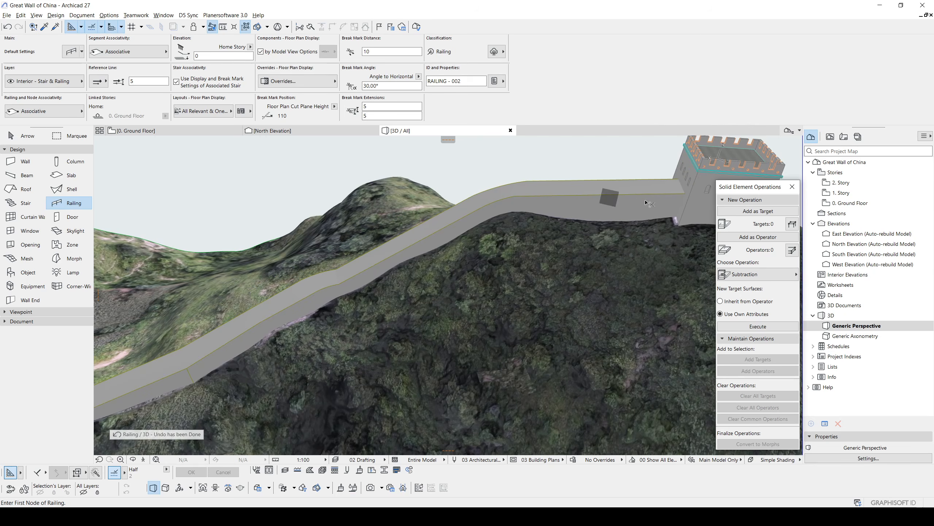
Step: Isolate the wall path mesh in 3D and place a railing along its near upper edge, from the tower end to the front branch's end
left_click(647, 201, "shift")
key("F5")
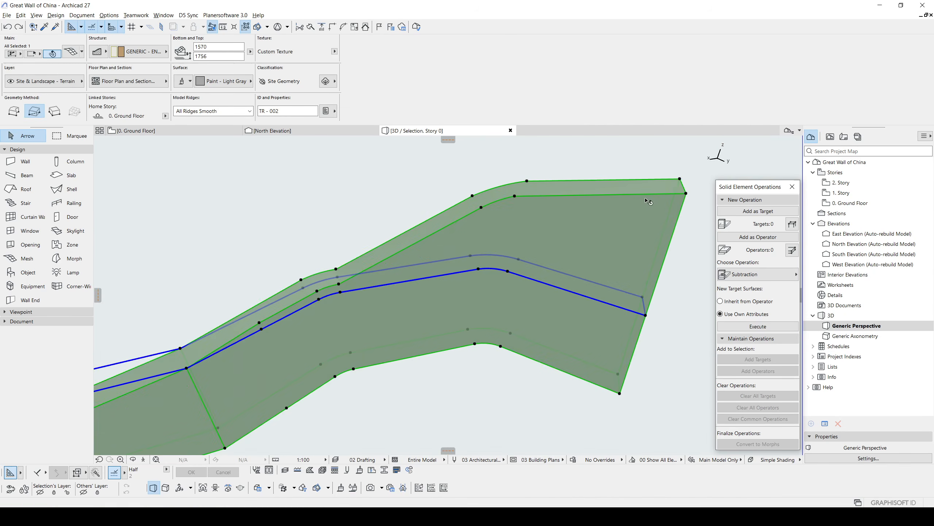
left_click(688, 194)
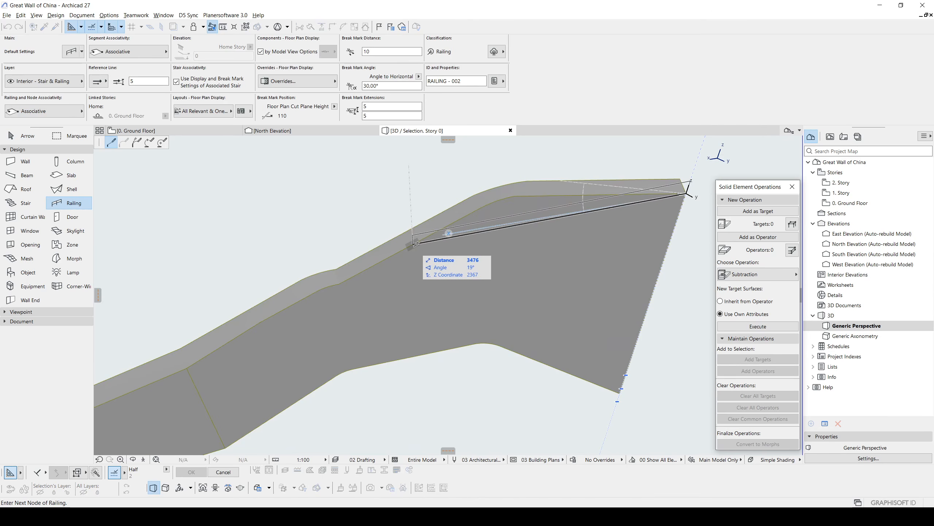
middle_click_drag(428, 224, 444, 211, "shift")
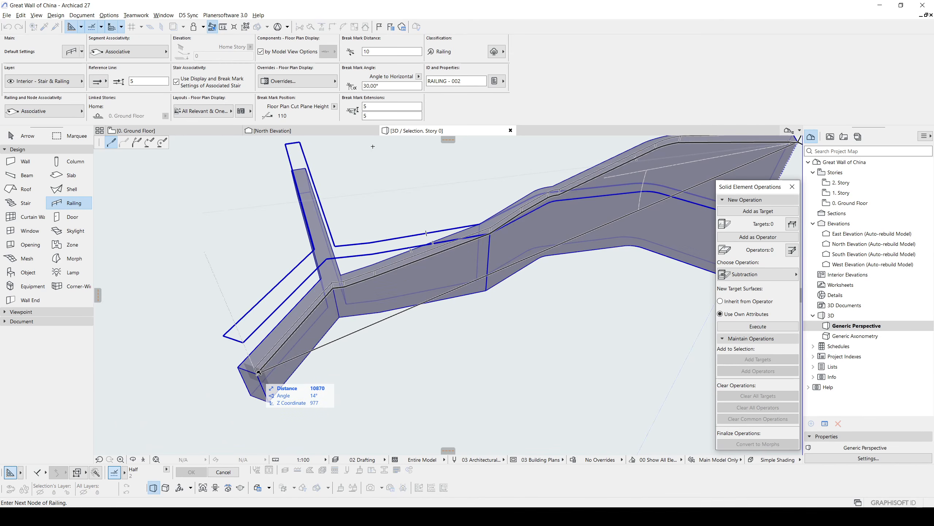
left_click(258, 373)
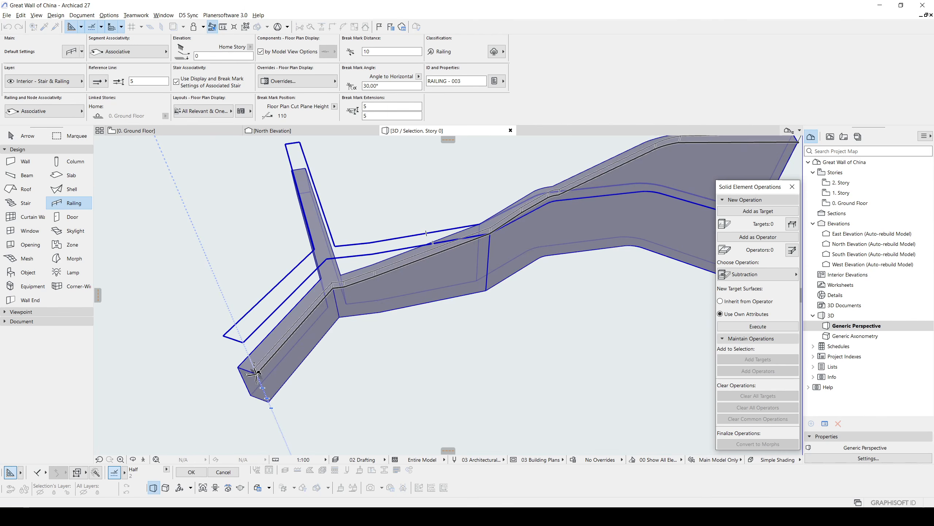
left_click(253, 373)
scroll(243, 369, "up", 3)
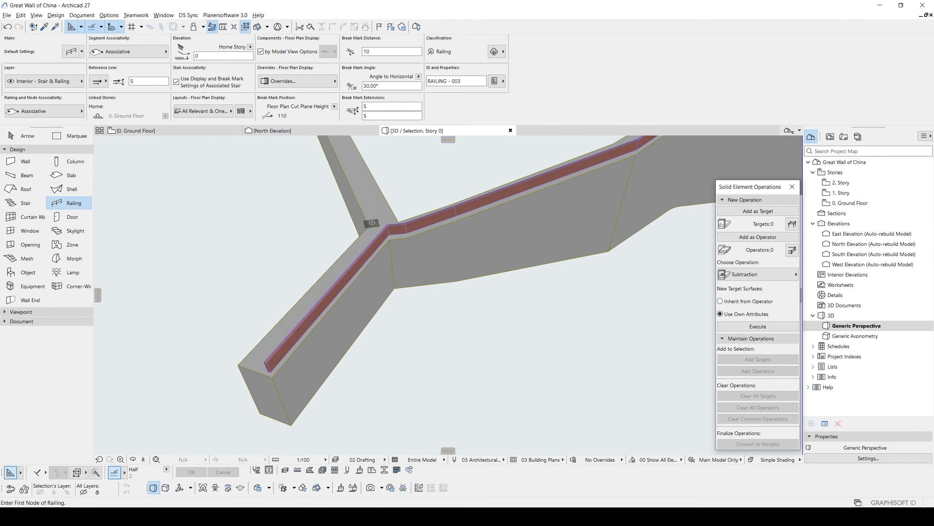
middle_click_drag(371, 224, 337, 329)
scroll(325, 337, "down", 4)
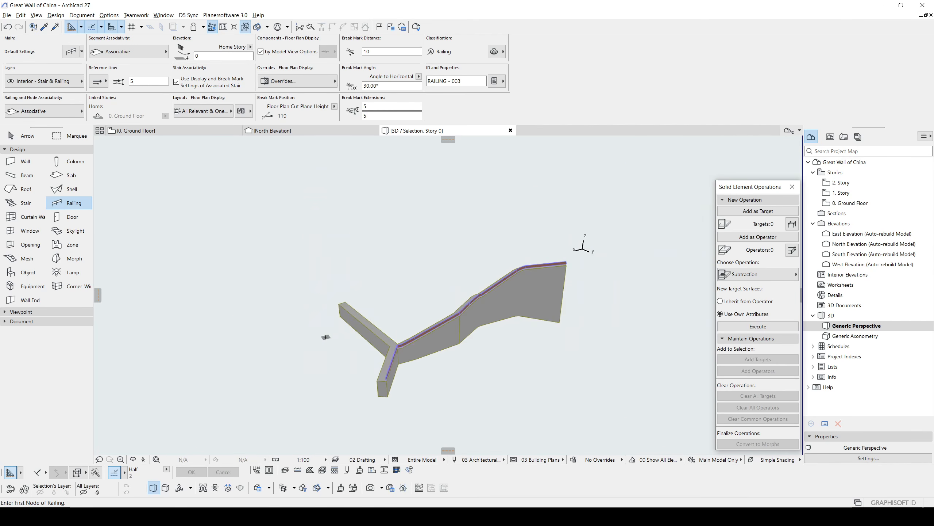
Step: Place a railing along the mesh edge between the two branches, from the front branch's end to the side branch's end
middle_click_drag(583, 249, 438, 243, "shift")
scroll(485, 302, "up", 5)
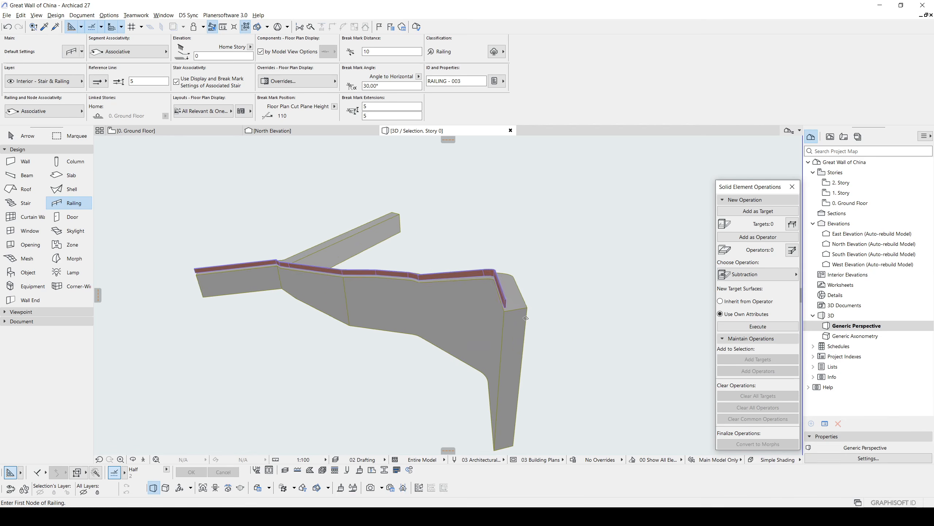
middle_click_drag(533, 293, 363, 177, "shift")
left_click(365, 181)
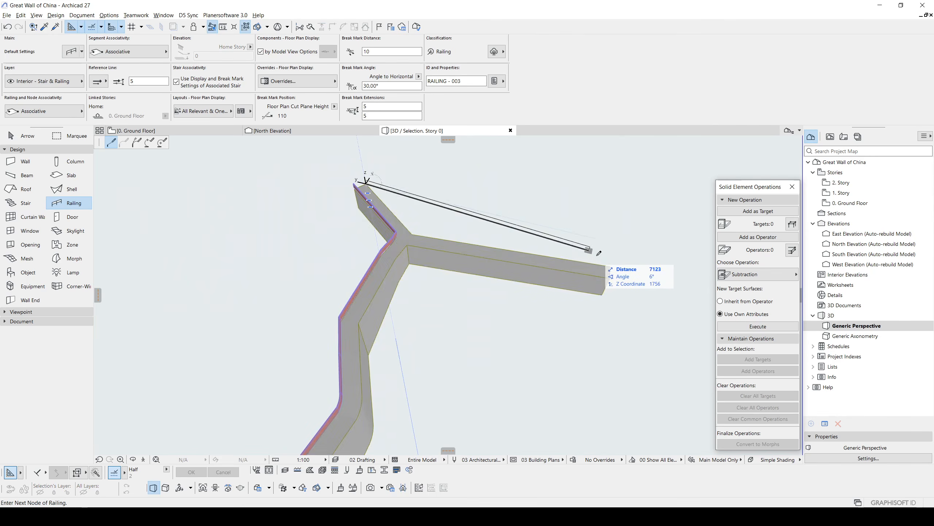
double_click(612, 265)
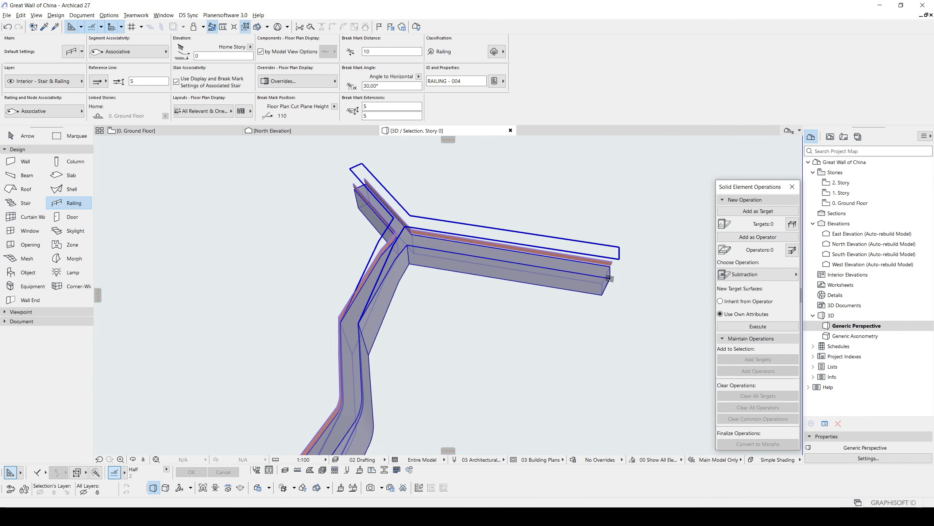
Step: Place a railing along the remaining long edge of the wall path mesh, from the side branch's end corner to the tower end
left_click(610, 278)
middle_click_drag(398, 315, 451, 147)
scroll(451, 147, "up", 1)
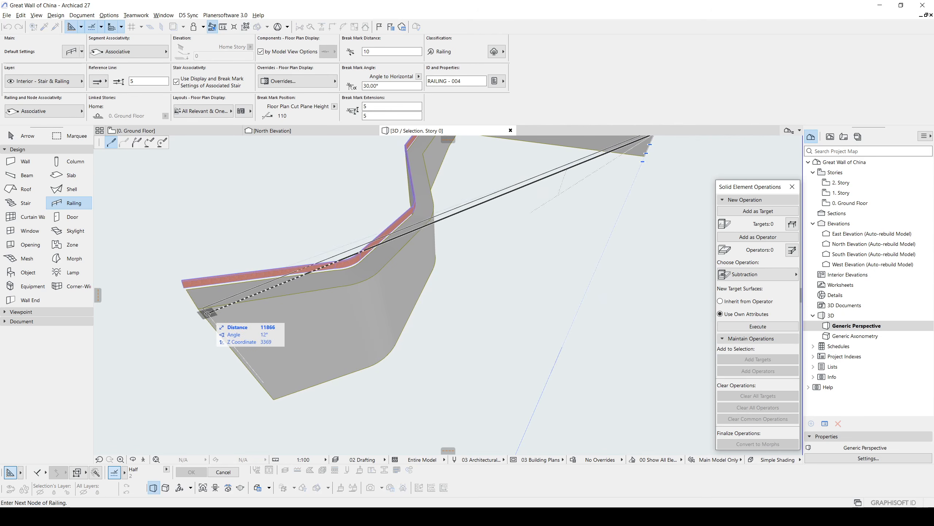
double_click(199, 306)
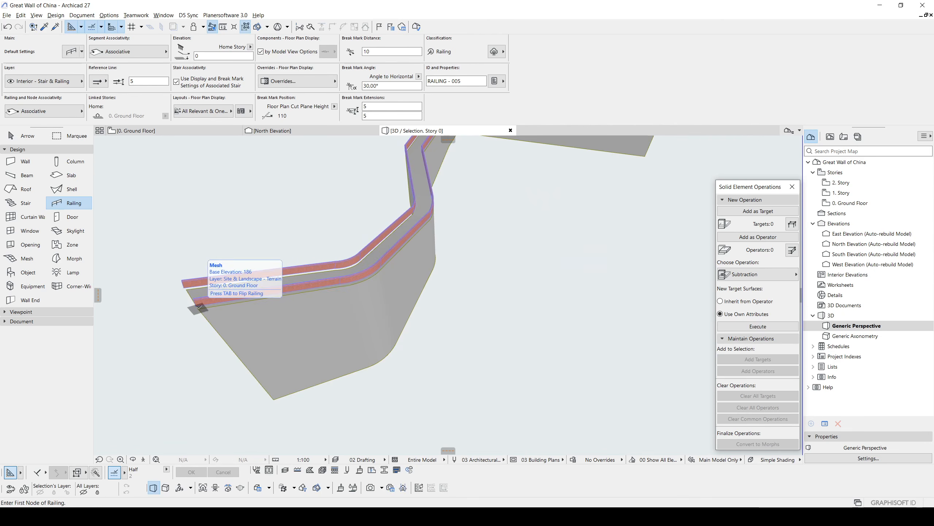
key("Escape")
Step: Select all three railings on the wall path mesh and set their rail's absolute height to 0
scroll(311, 285, "up", 4)
middle_click_drag(315, 284, 386, 264)
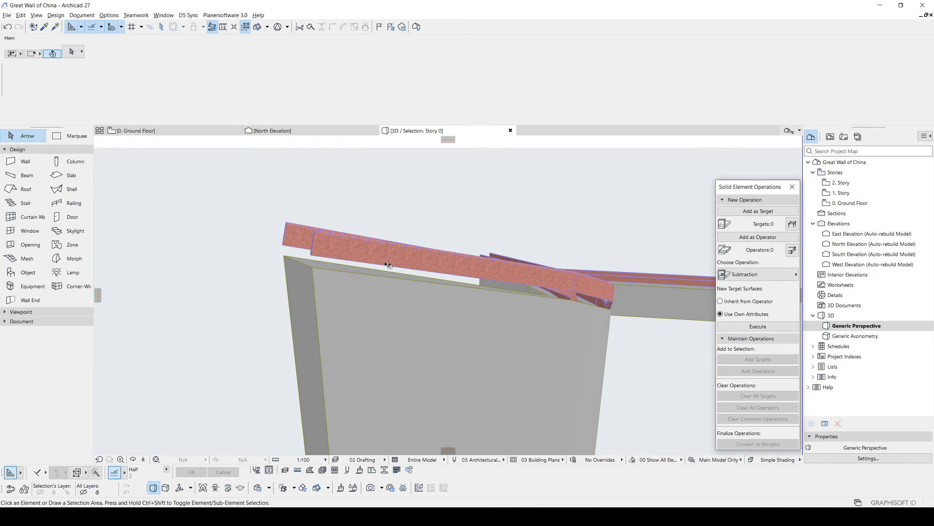
left_click(386, 265)
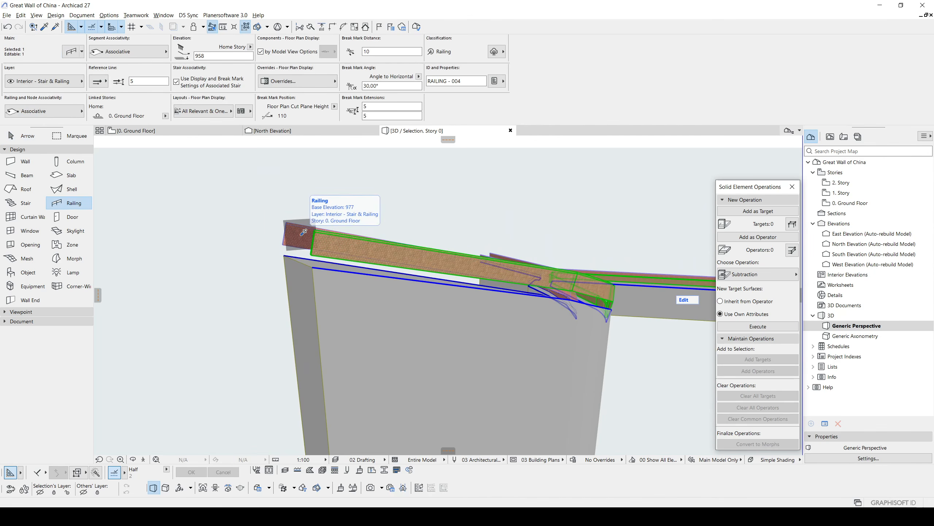
left_click(303, 231, "shift")
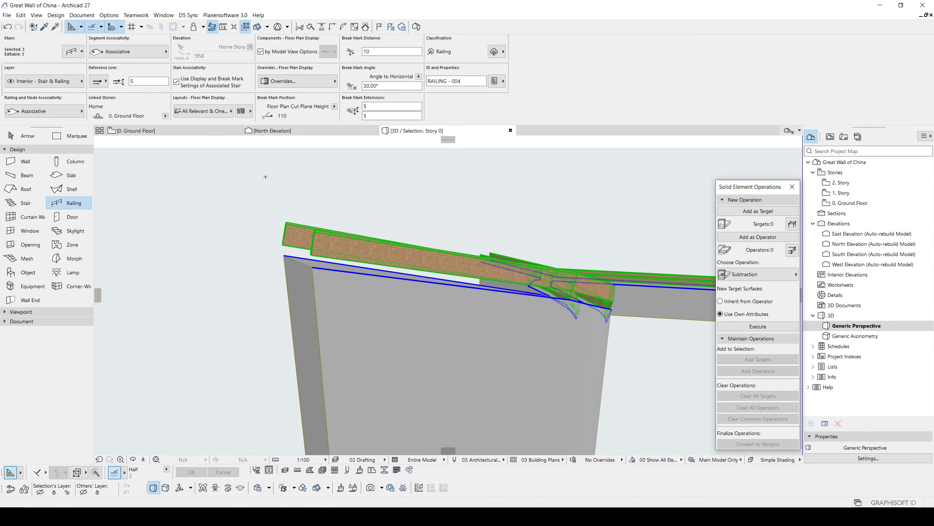
middle_click_drag(313, 262, 411, 236, "shift")
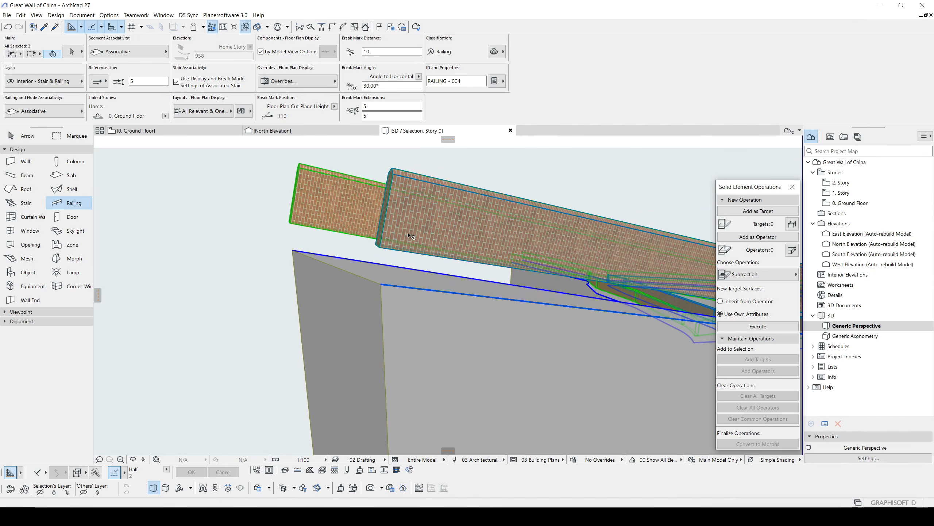
double_click(437, 236)
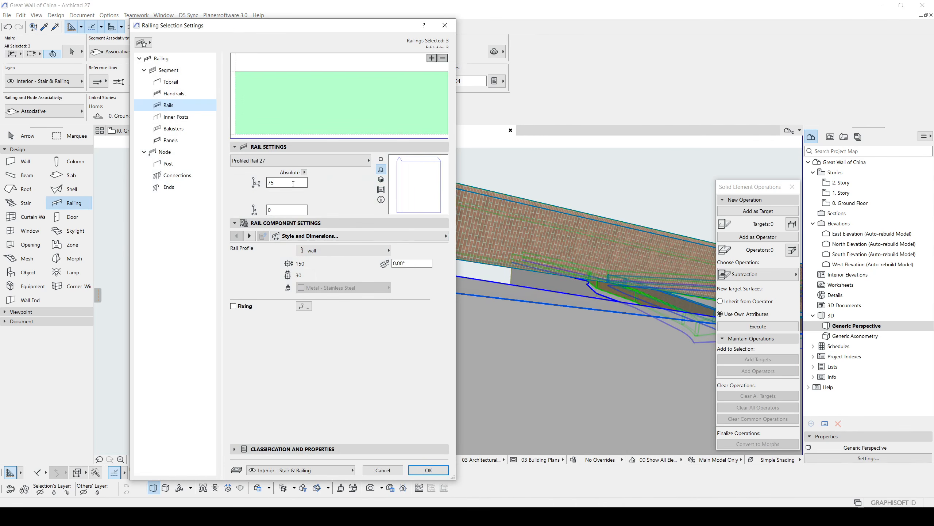
double_click(293, 182)
key("Return")
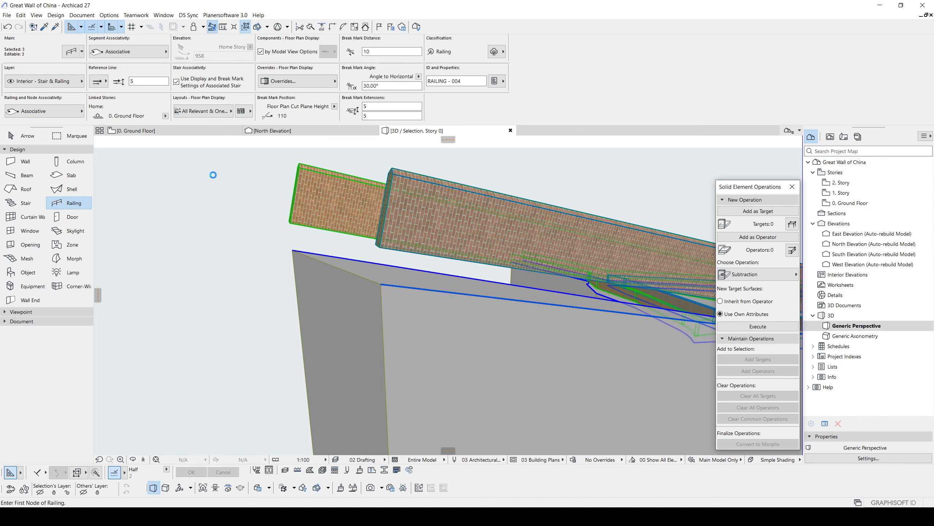
Step: Set the reference line offset of the three railings' segments to 0
middle_click_drag(401, 245, 355, 240, "shift")
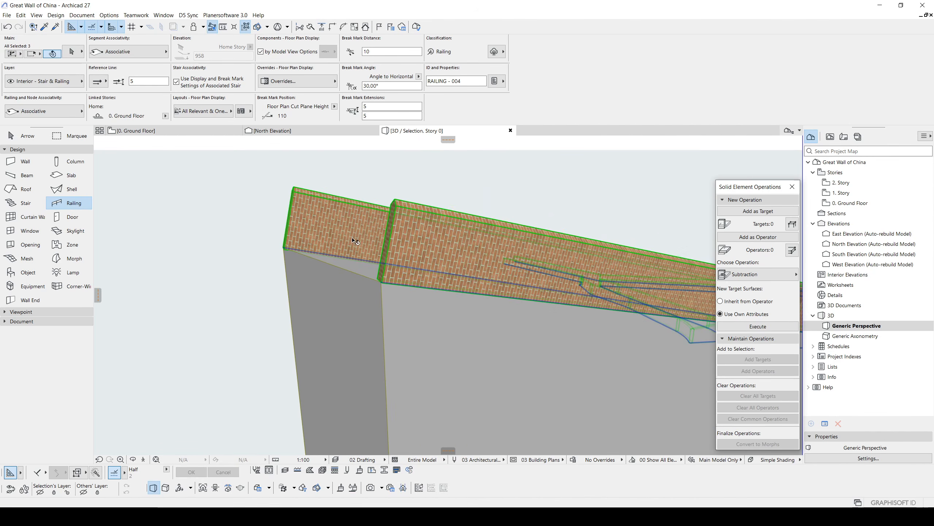
key("ctrl+t")
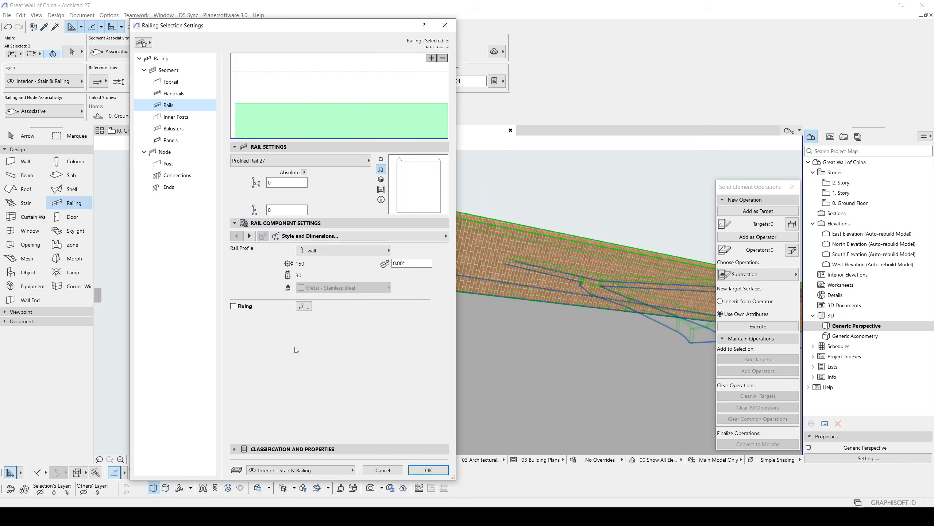
left_click(172, 70)
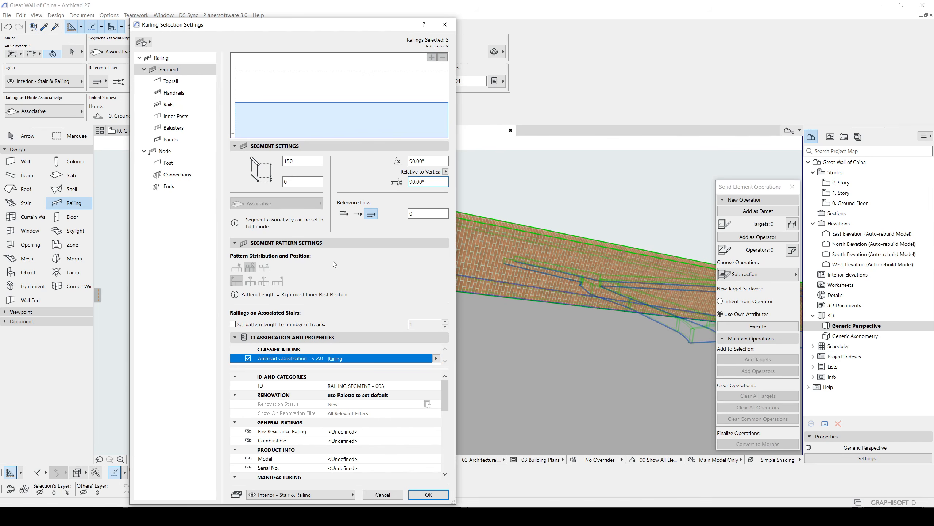
left_click(428, 494)
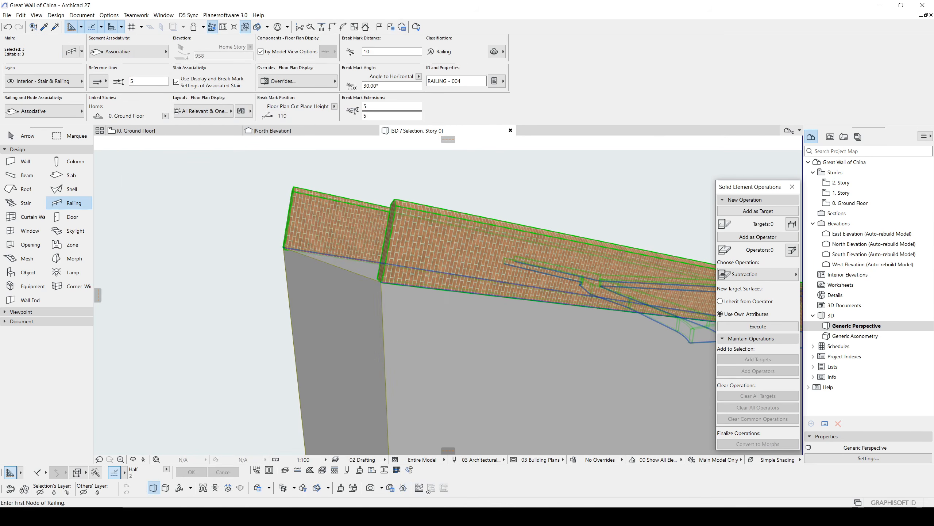
scroll(395, 290, "up", 5)
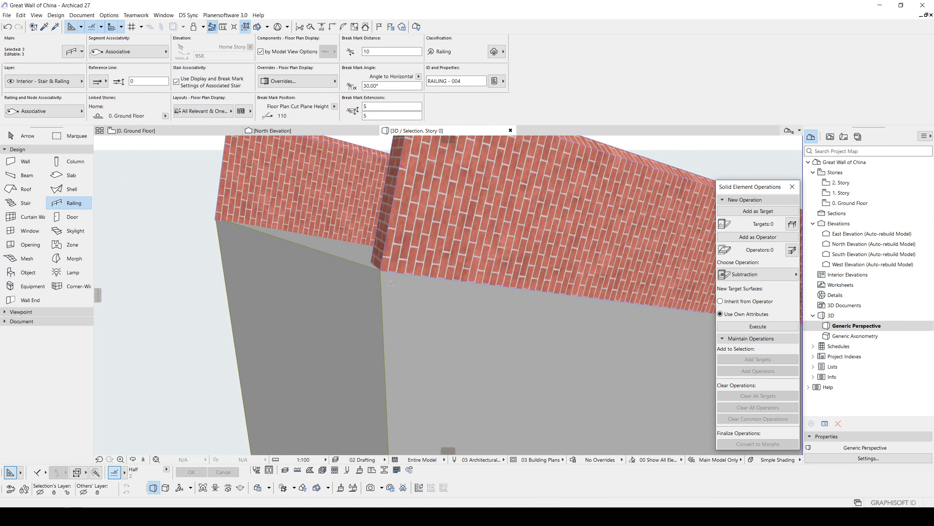
middle_click_drag(396, 290, 489, 324)
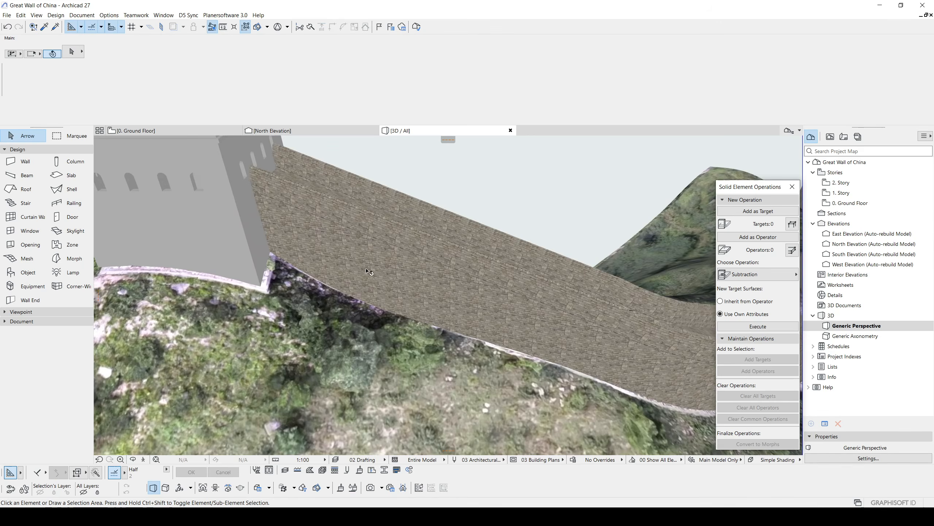
Step: Pick up the settings of the stone parapet railing beside the tower and remove the rail from the railing defaults
middle_click_drag(367, 272, 349, 278, "shift")
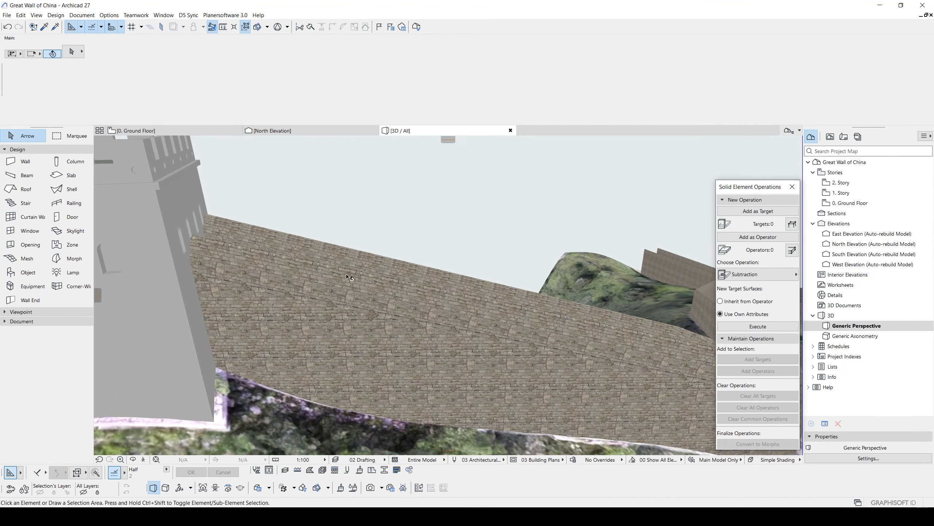
left_click(297, 266, "alt")
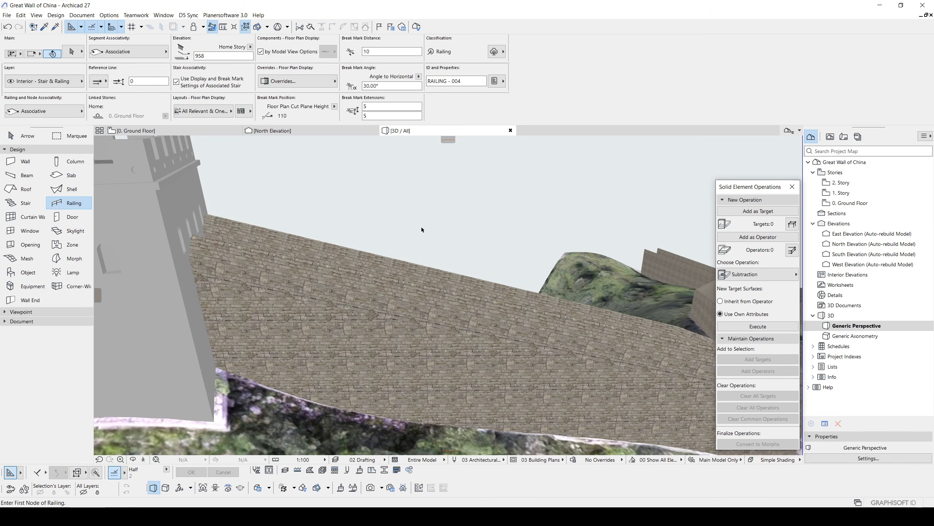
key("ctrl+t")
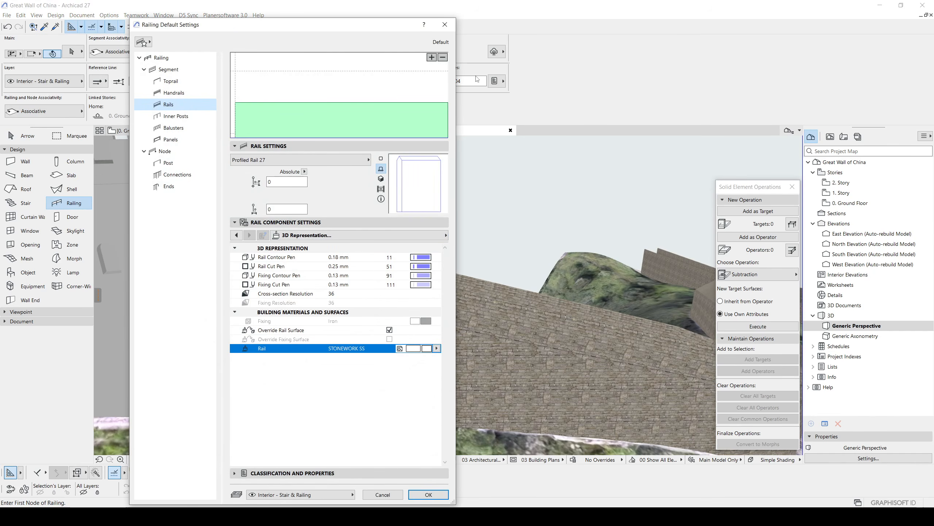
left_click(446, 58)
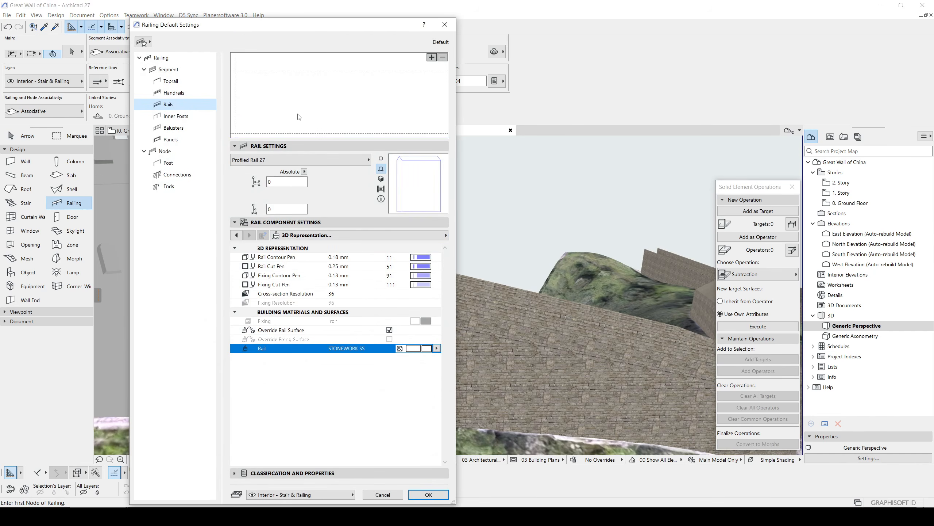
Step: Add two rectangular inner posts spaced 200: 120×40 with top offset 0 and bottom offset 60, and 120×30 with offsets 140 and 25
left_click(183, 117)
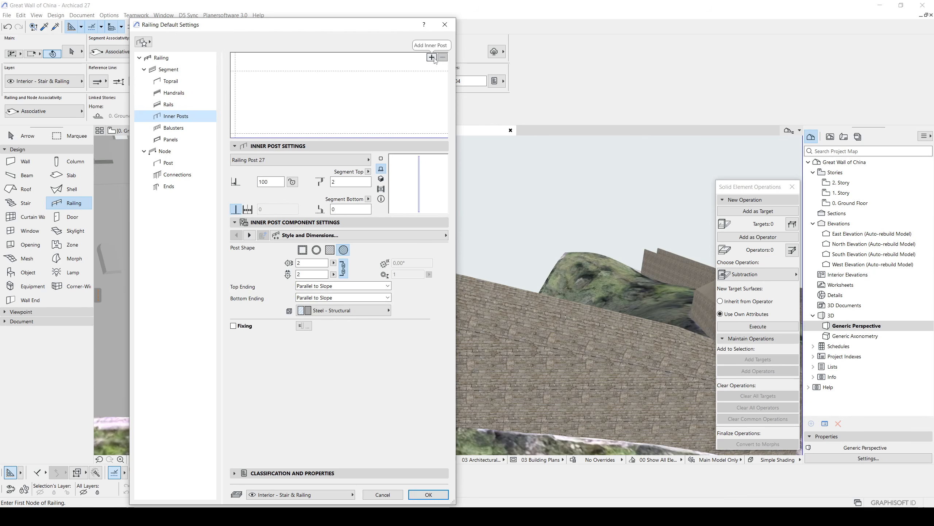
left_click(318, 96)
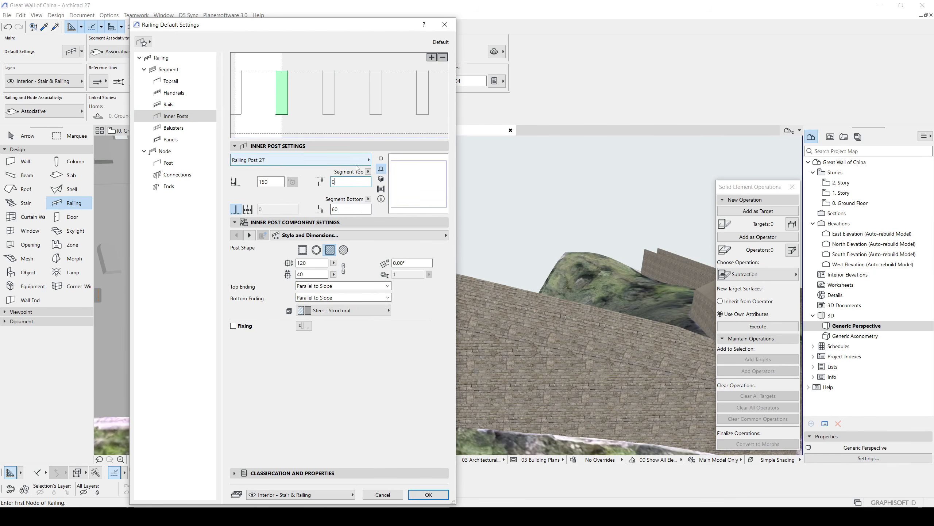
left_click(263, 112)
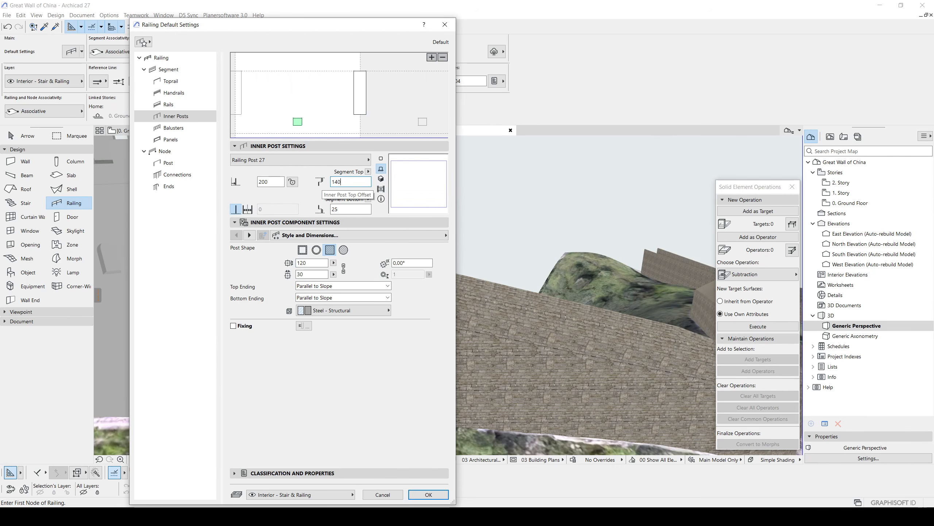
left_click(360, 108)
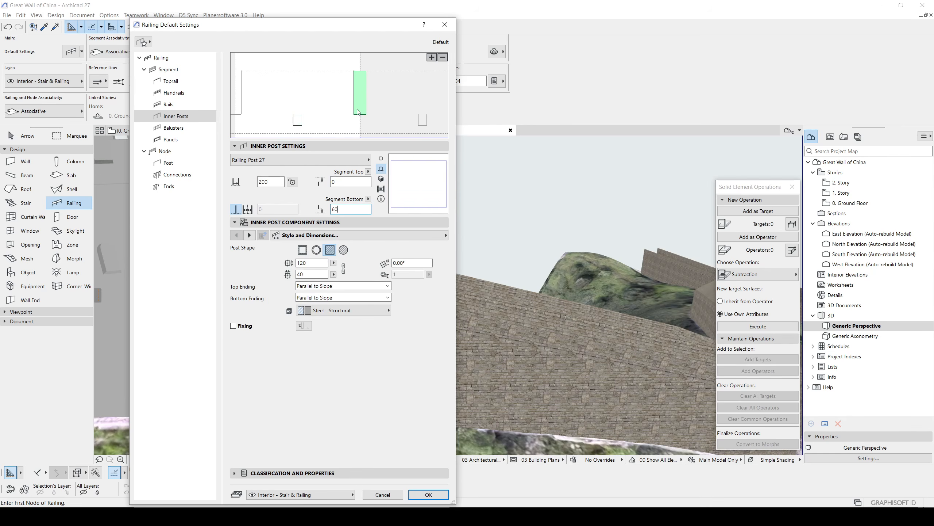
left_click(298, 120)
left_click(360, 102)
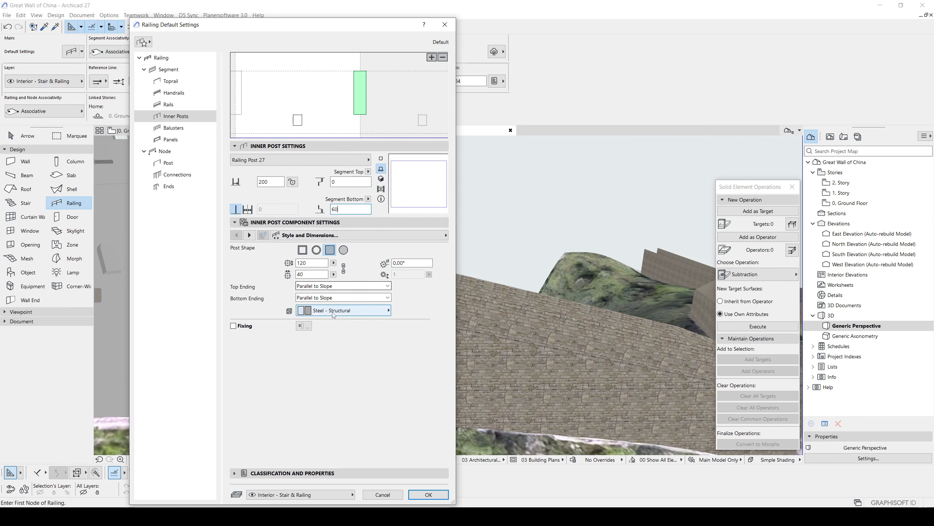
Step: Assign the Air Space building material to both inner posts and accept the railing defaults
left_click(329, 310)
type("a")
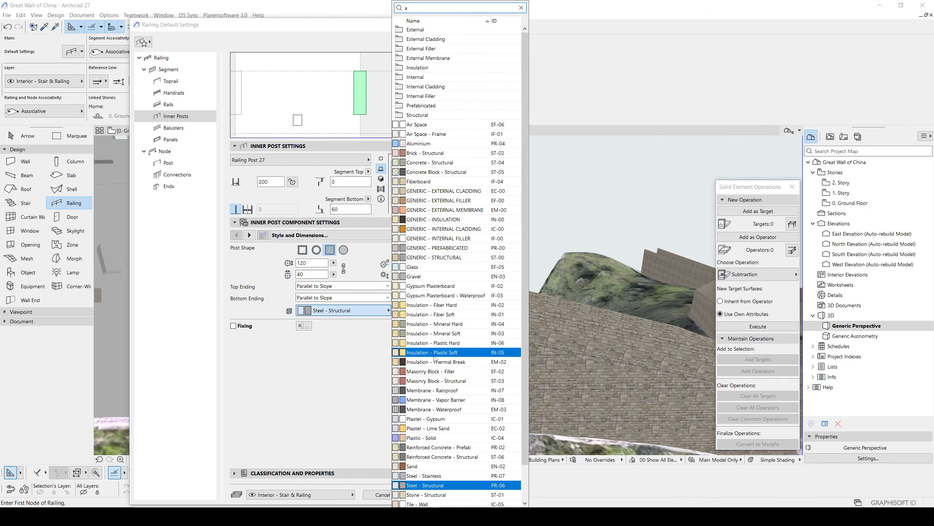
scroll(432, 434, "down", 2)
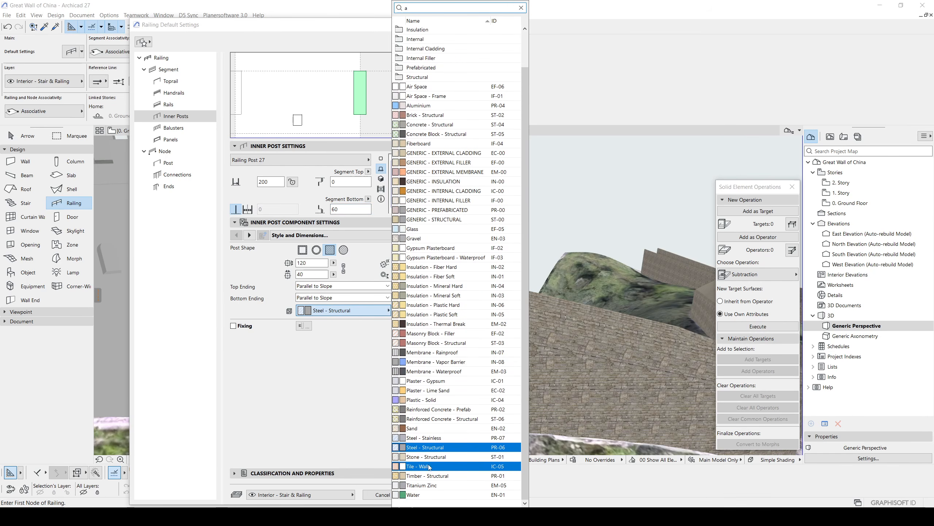
left_click(408, 88)
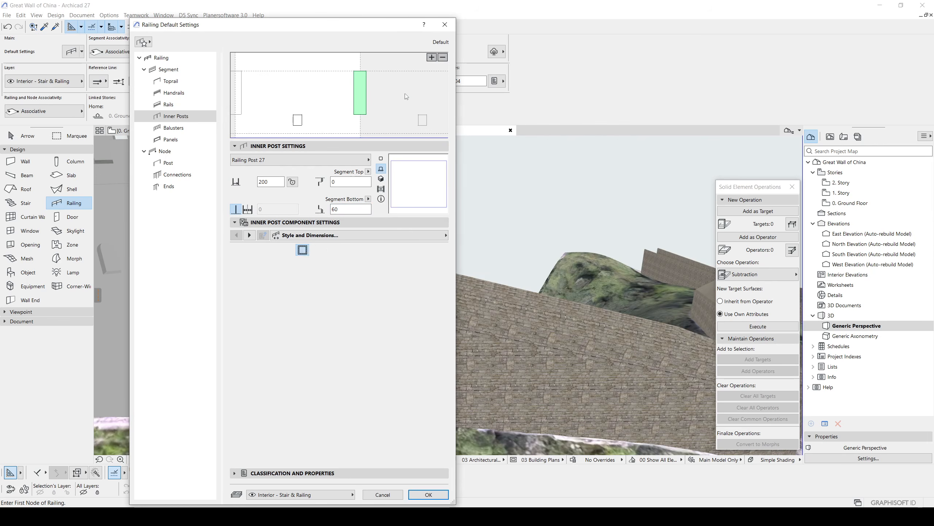
left_click(342, 310)
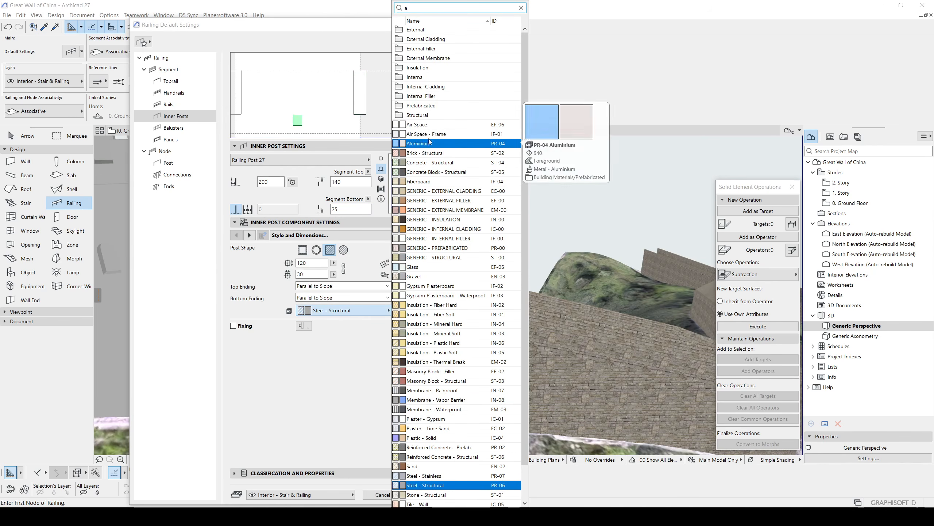
left_click(429, 125)
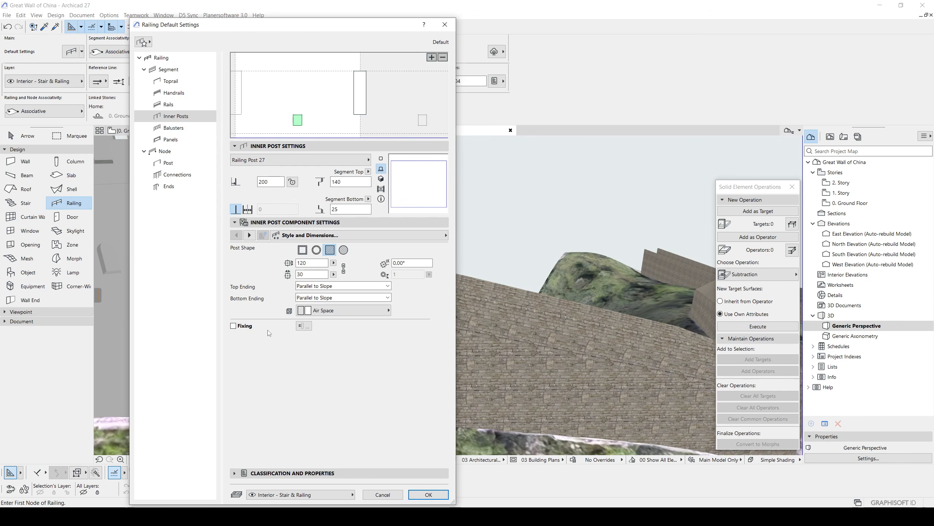
left_click(430, 494)
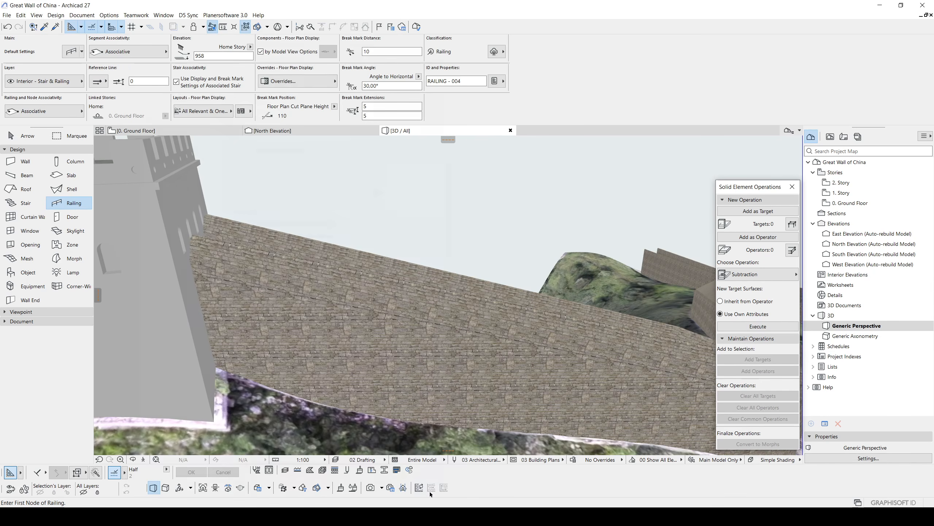
scroll(252, 286, "down", 2)
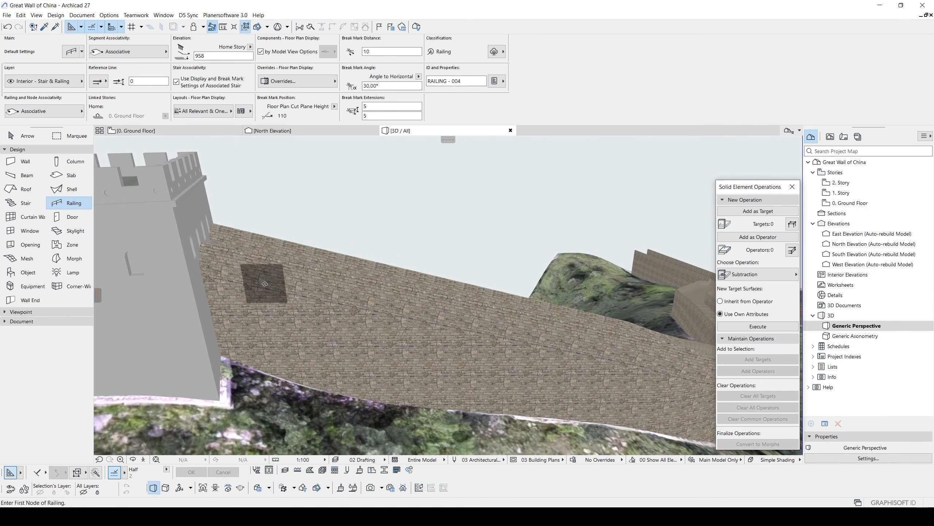
middle_click_drag(265, 281, 311, 299, "shift")
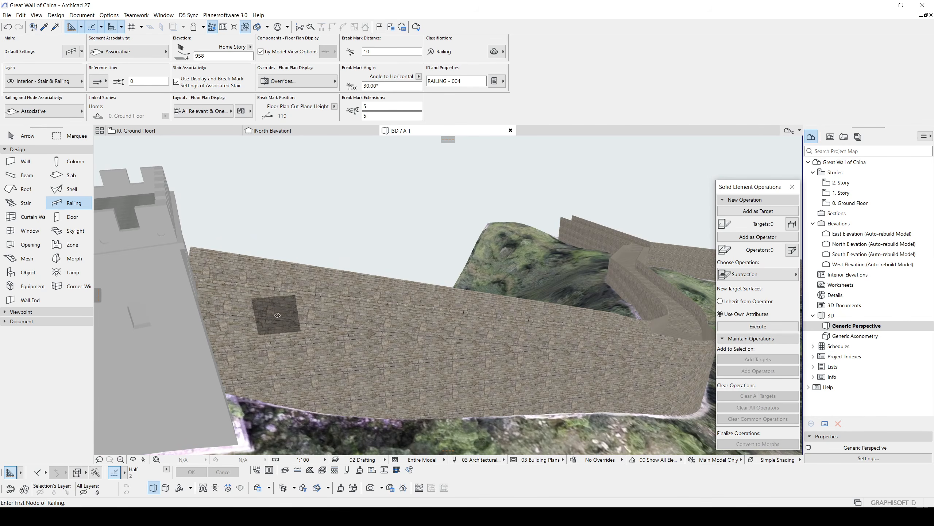
scroll(279, 312, "down", 2)
middle_click_drag(461, 318, 497, 303)
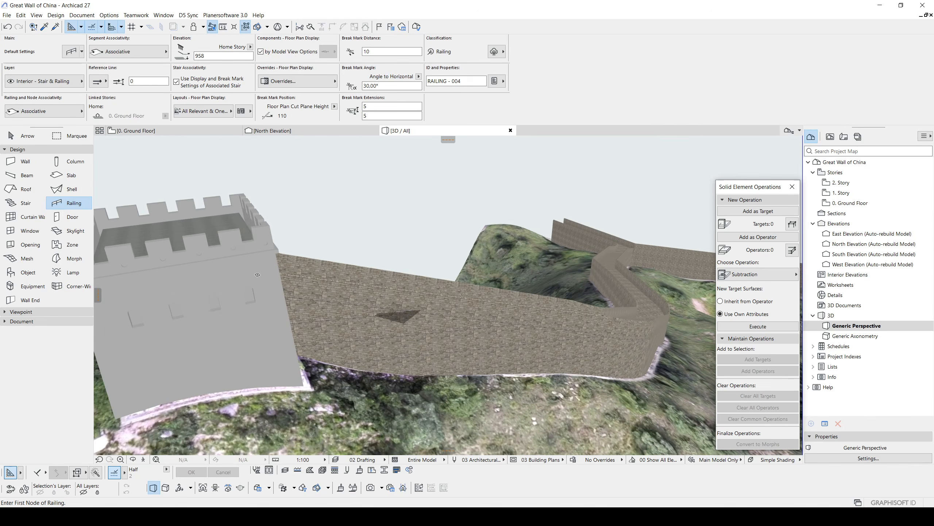
Step: Draw a single-segment railing about 222 long across the top corner of the tower and select it
left_click(219, 233)
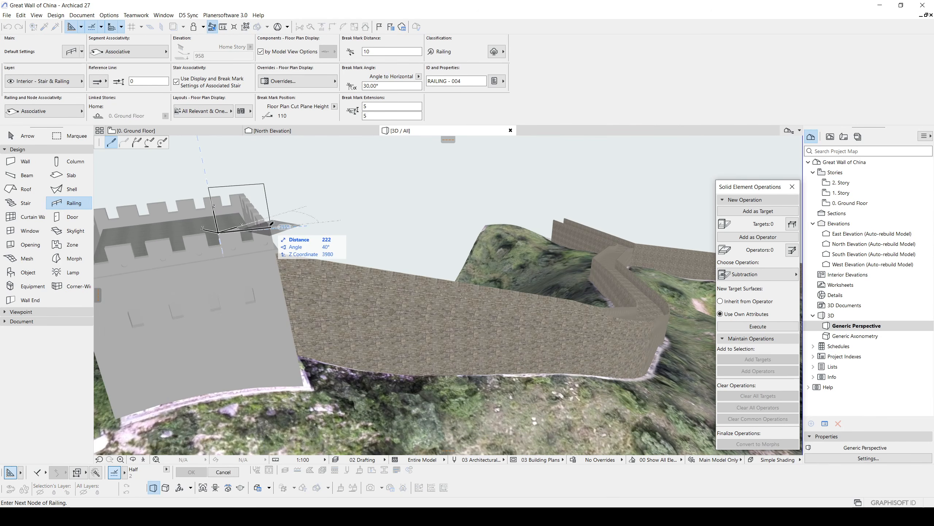
double_click(270, 224)
key("Escape")
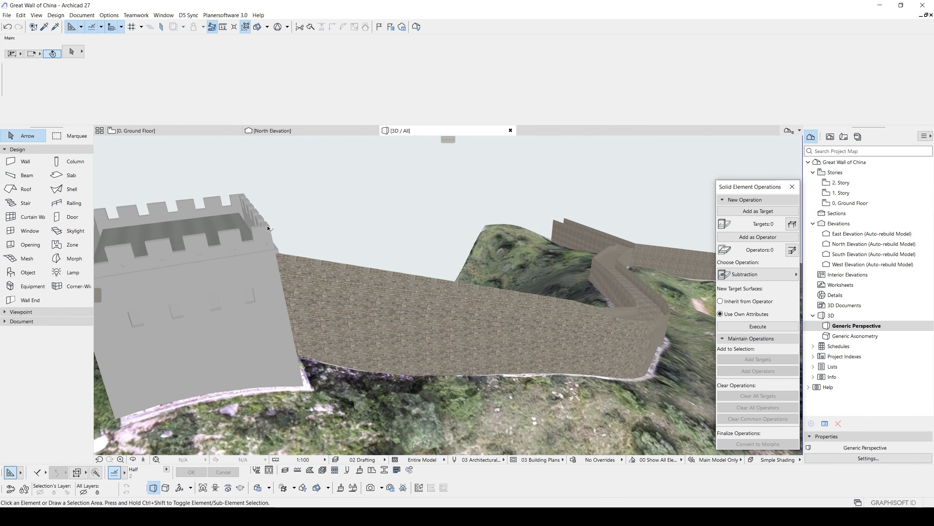
left_click(271, 227)
middle_click_drag(271, 227, 412, 255, "shift")
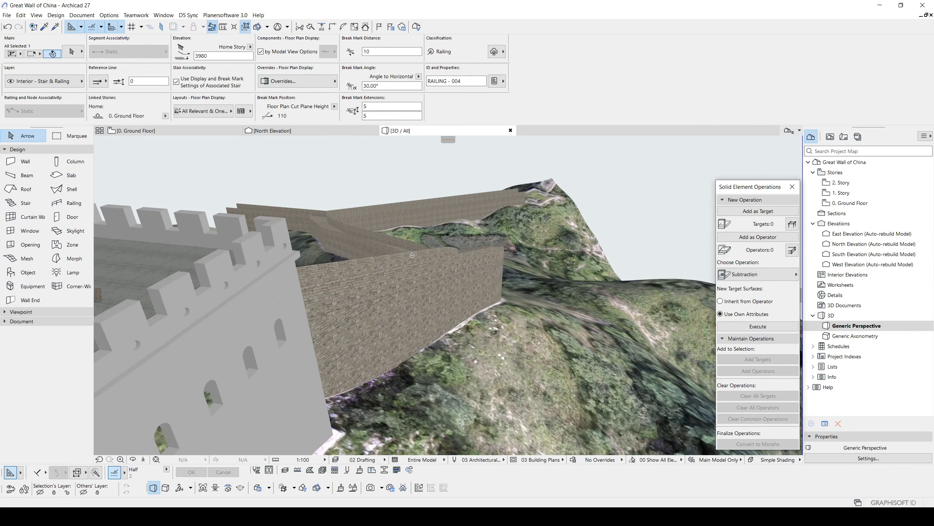
middle_click_drag(322, 263, 238, 294, "shift")
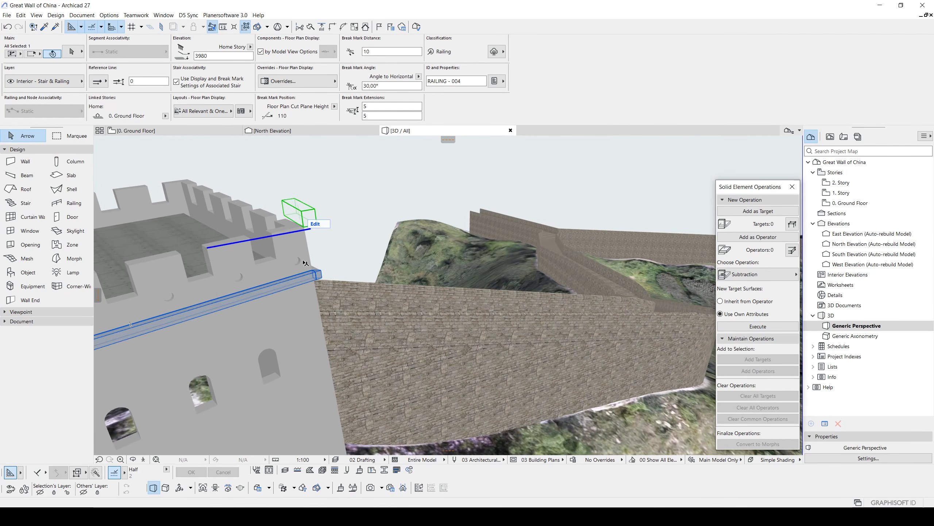
Step: Change the building material of both inner posts of the tower railing to Aluminium and accept the settings
key("ctrl+t")
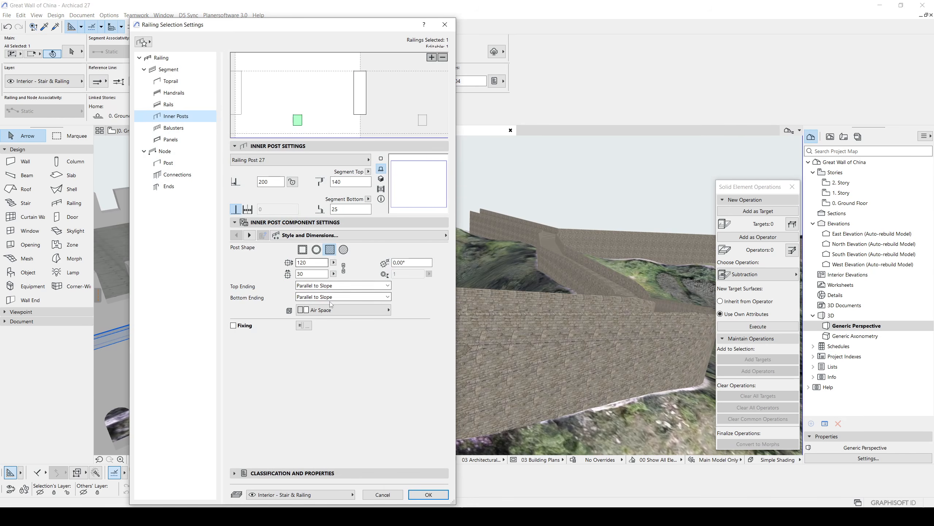
left_click(333, 310)
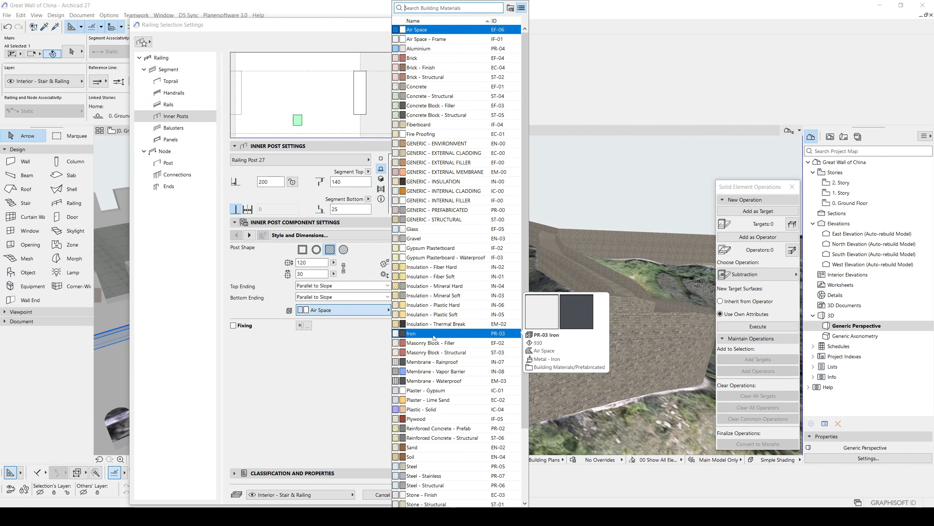
left_click(426, 50)
left_click(238, 94)
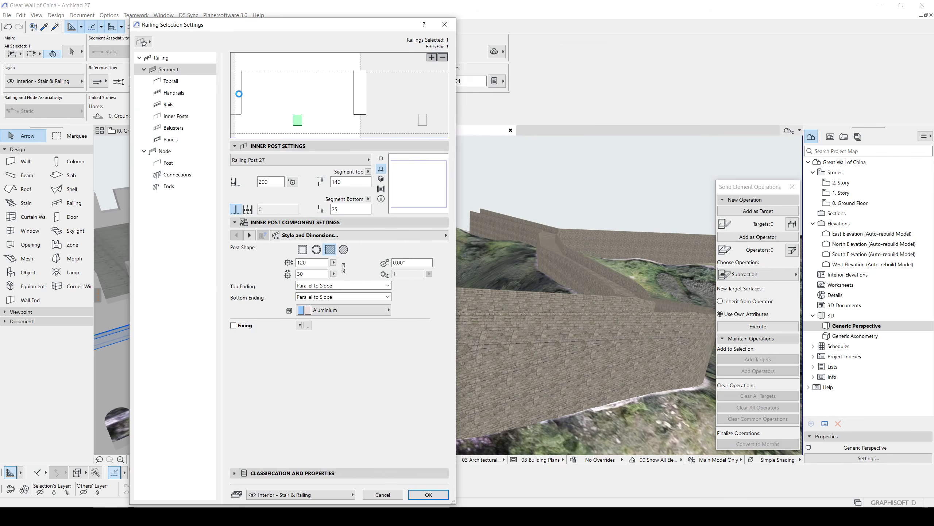
left_click(358, 89)
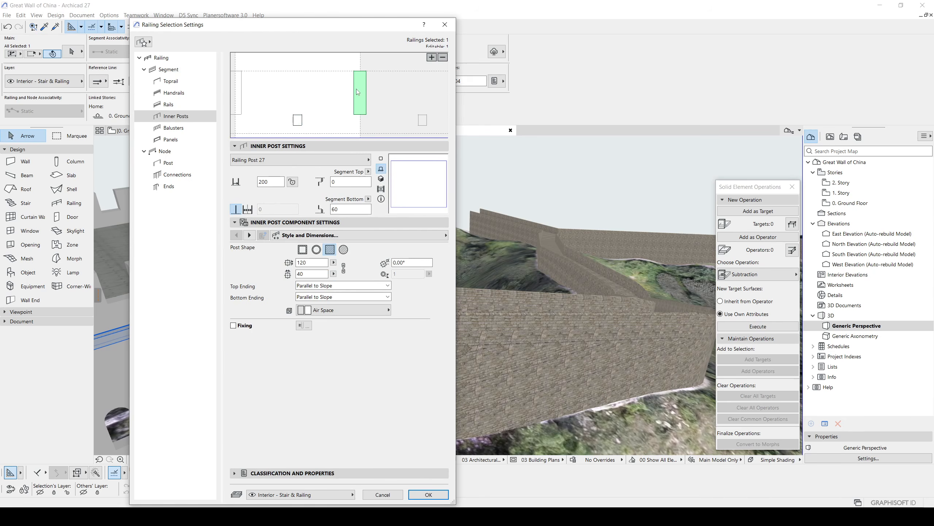
left_click(344, 310)
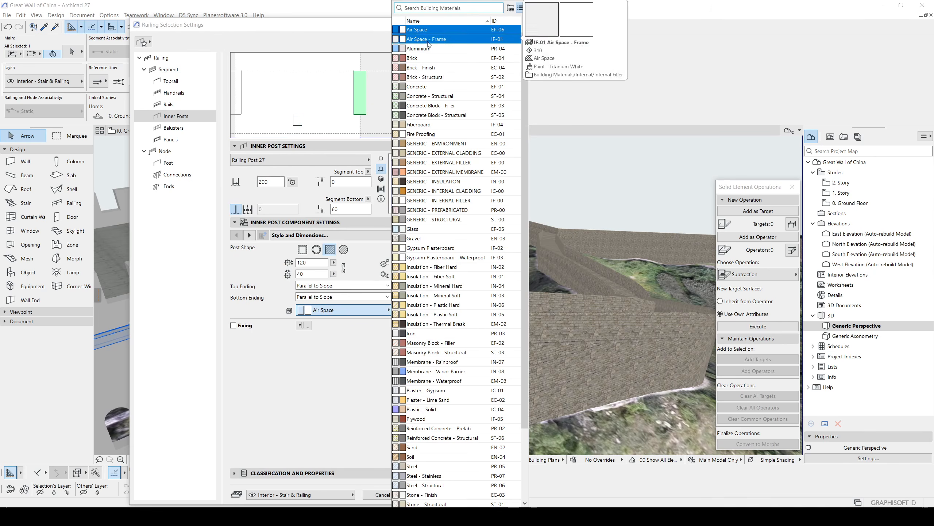
left_click(427, 49)
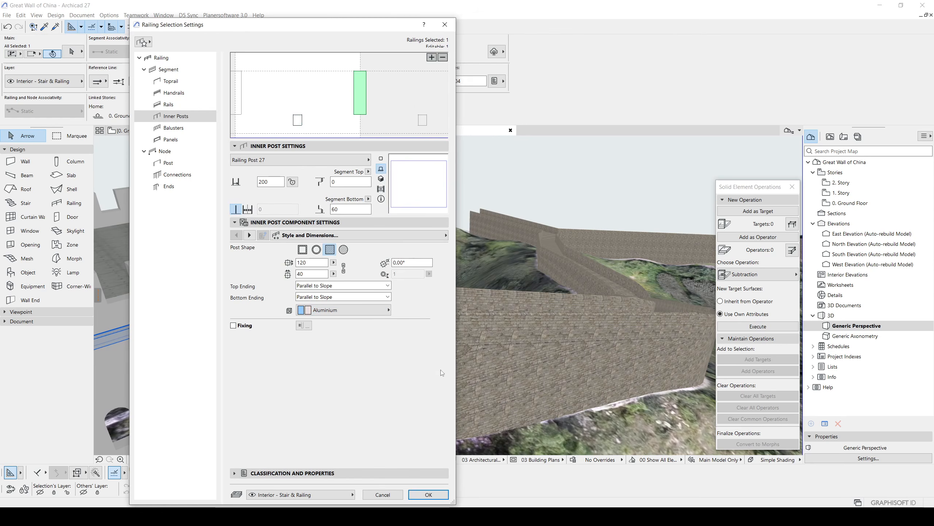
left_click(438, 498)
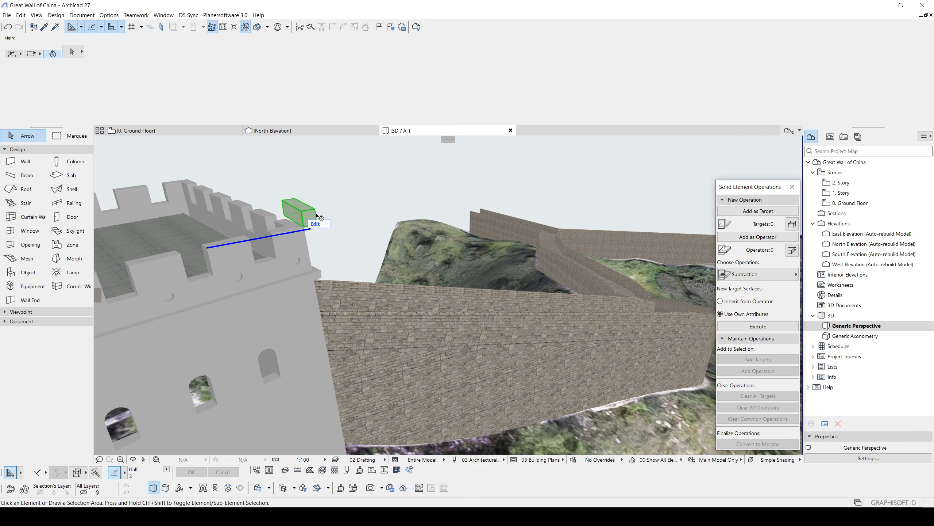
Step: Move the post railing straight up above the tower's parapet to elevation 4081
middle_click_drag(316, 216, 93, 224, "shift")
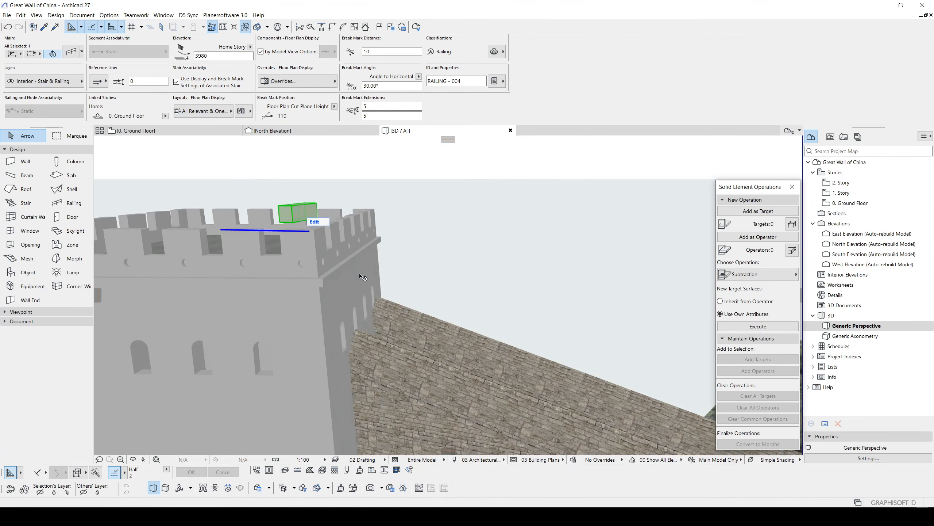
middle_click_drag(361, 275, 258, 254, "shift")
mouse_move(359, 250)
middle_mouse_down("shift")
mouse_move(248, 268)
mouse_move(280, 250)
middle_mouse_up("shift")
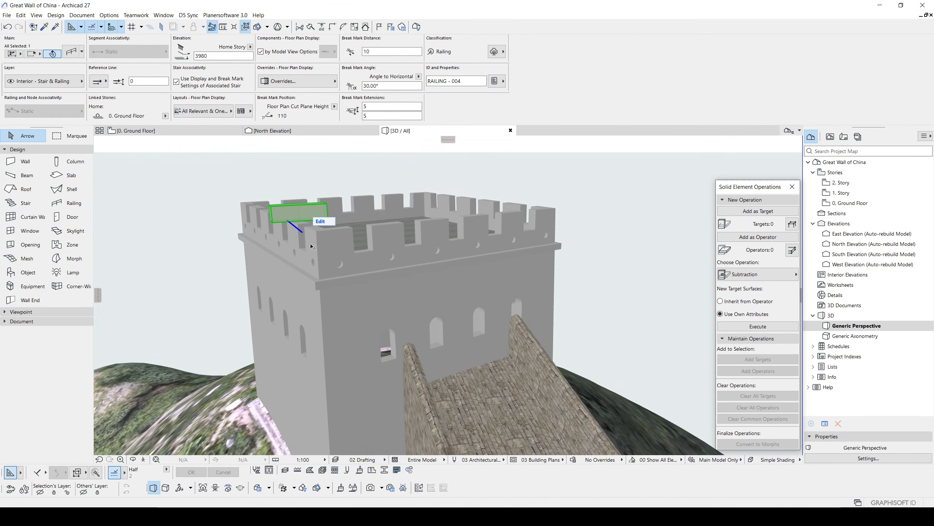
key("ctrl+d")
left_click(302, 232)
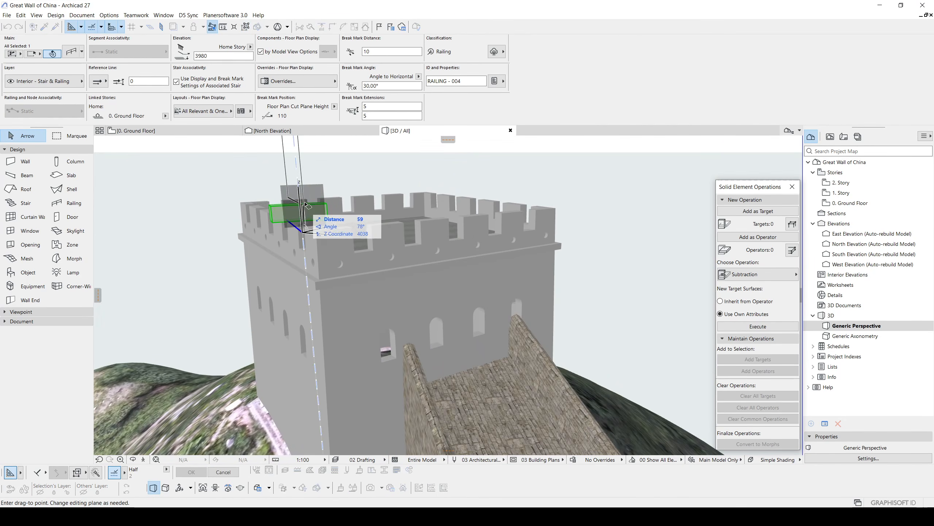
left_click(299, 186)
middle_click_drag(299, 195, 372, 265, "shift")
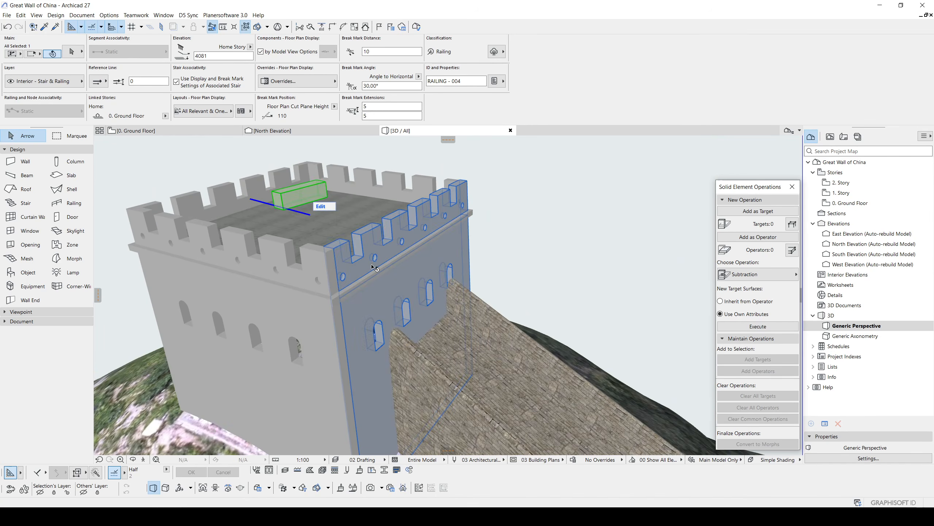
Step: Check the railing's smaller inner post settings and stretch the railing's end node to the far corner of the tower's parapet
key("ctrl+t")
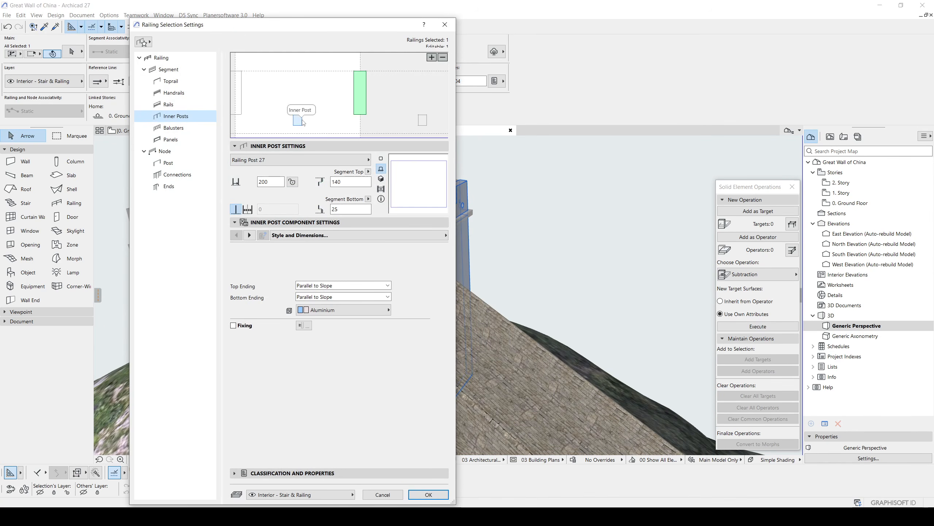
left_click(302, 121)
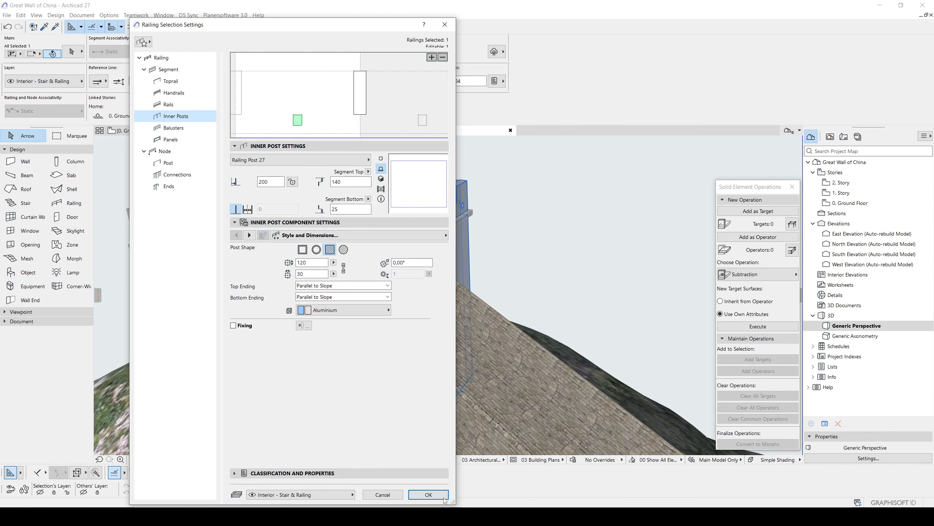
left_click(428, 494)
middle_click_drag(319, 278, 329, 241, "shift")
left_click(222, 209)
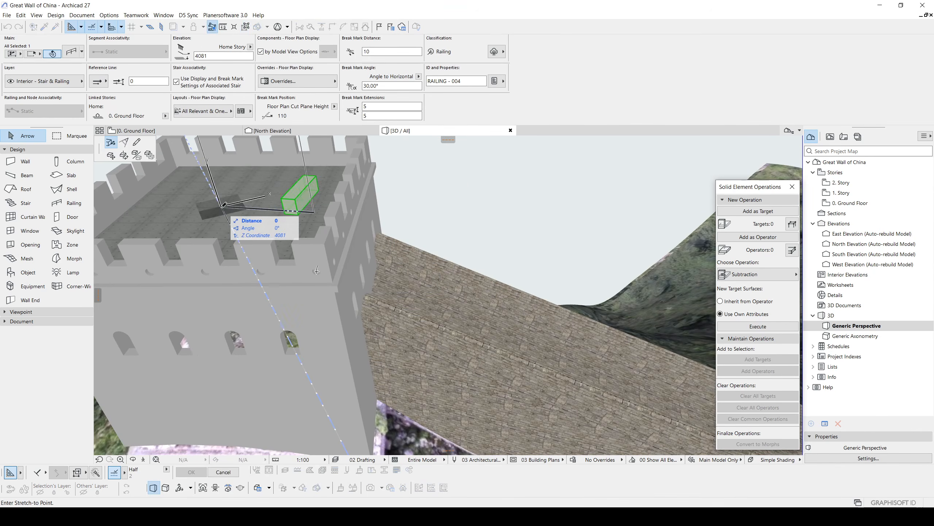
middle_click_drag(316, 270, 467, 292)
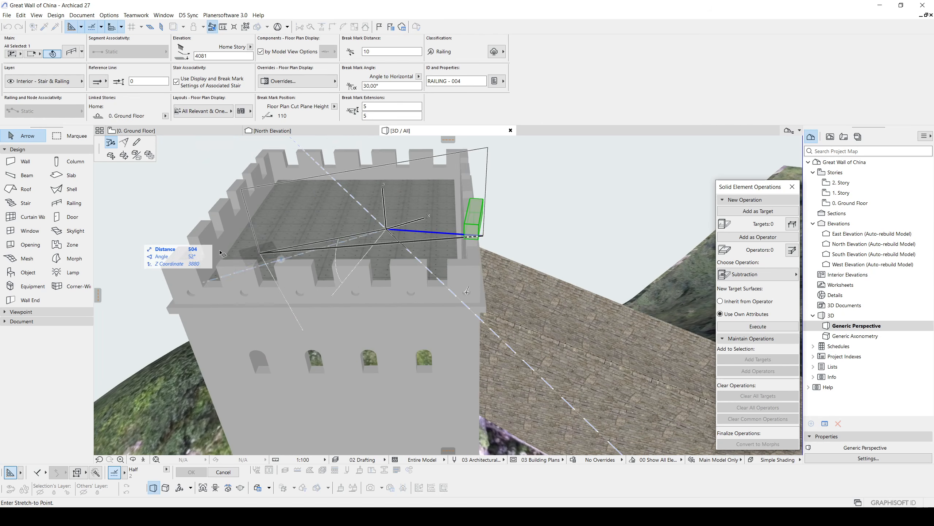
left_click(161, 266)
left_click(160, 267)
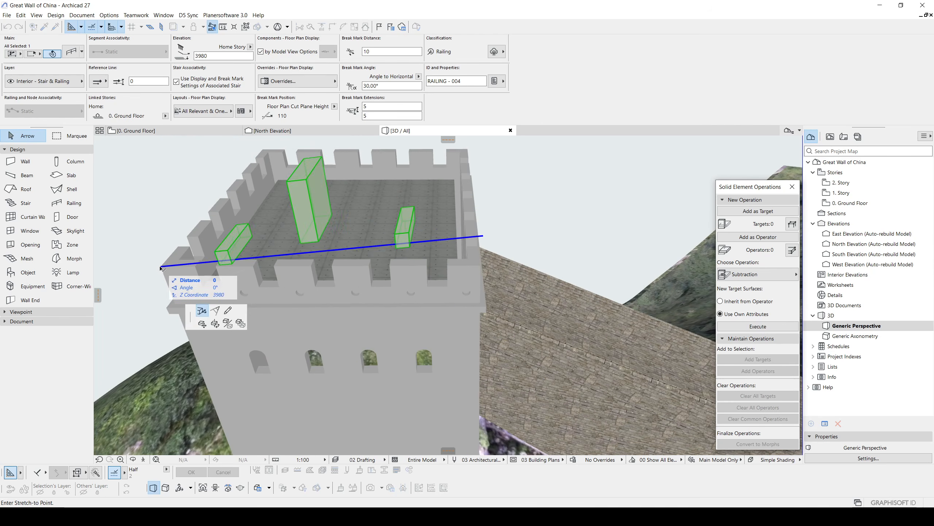
left_click(161, 269)
Step: Select the three stone parapet railings along the wall and copy them in place, checking the copies in isolation
middle_click_drag(317, 284, 288, 278, "shift")
left_click(299, 298)
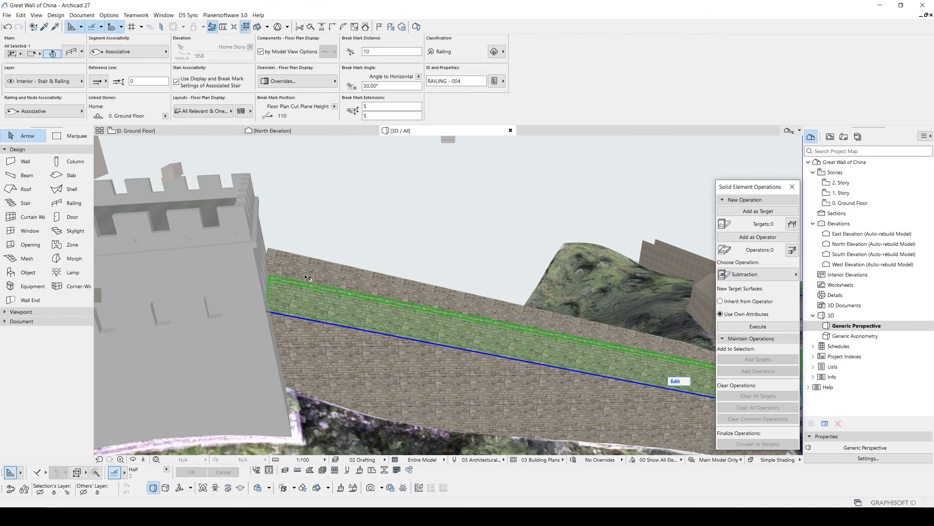
scroll(475, 299, "down", 3)
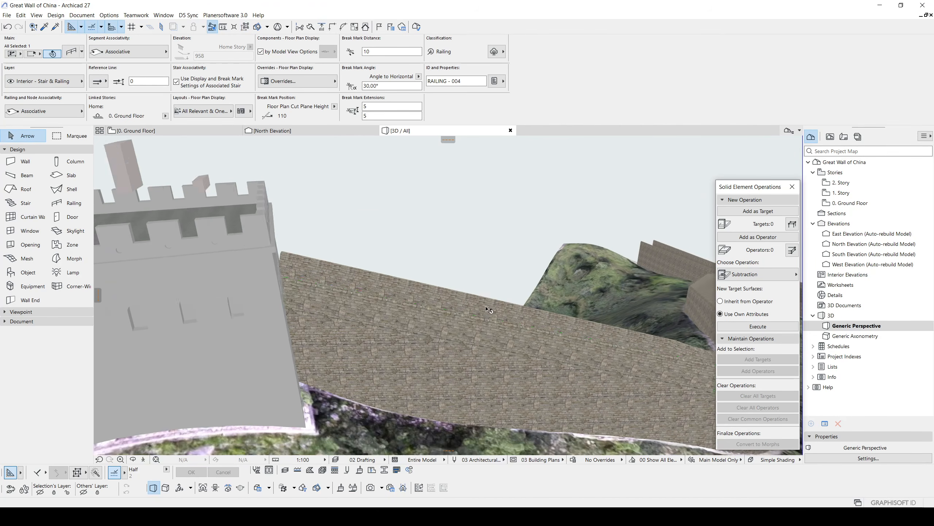
left_click(475, 302, "shift")
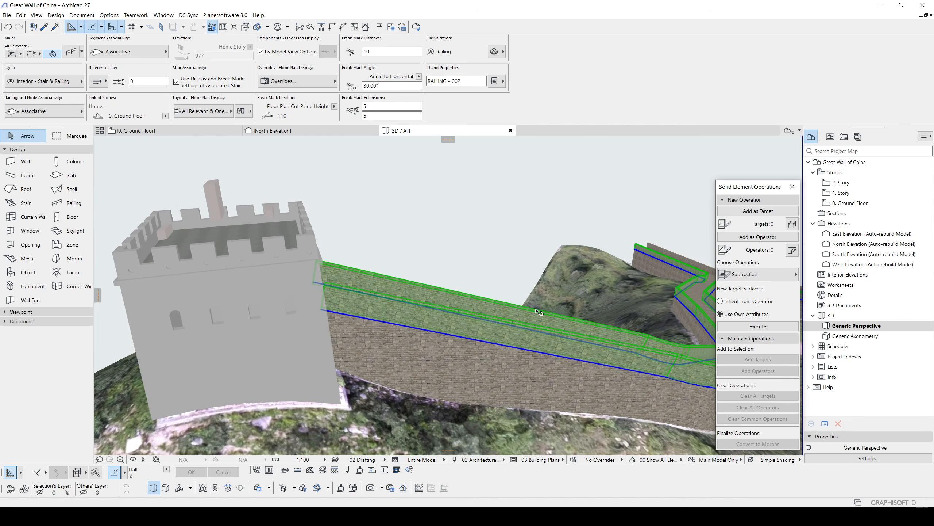
middle_click_drag(474, 301, 481, 241, "shift")
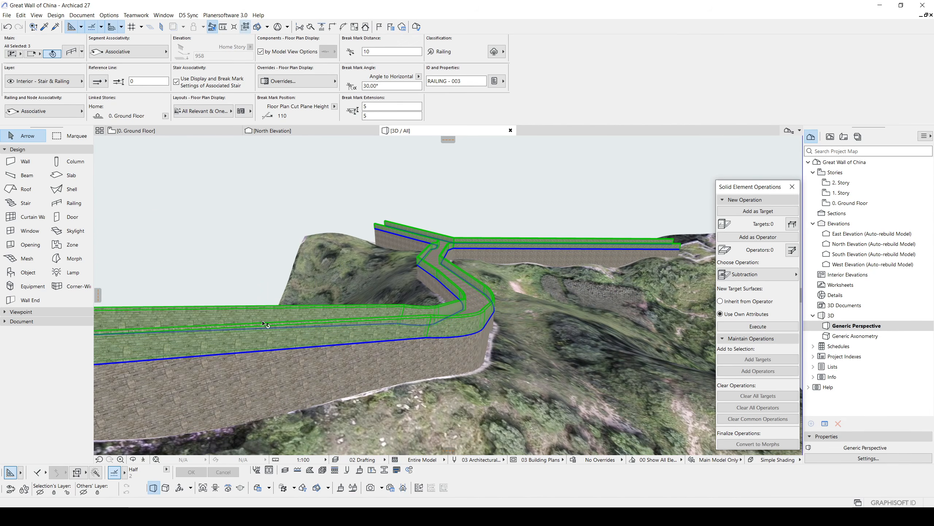
key("shift+F3")
key("Escape")
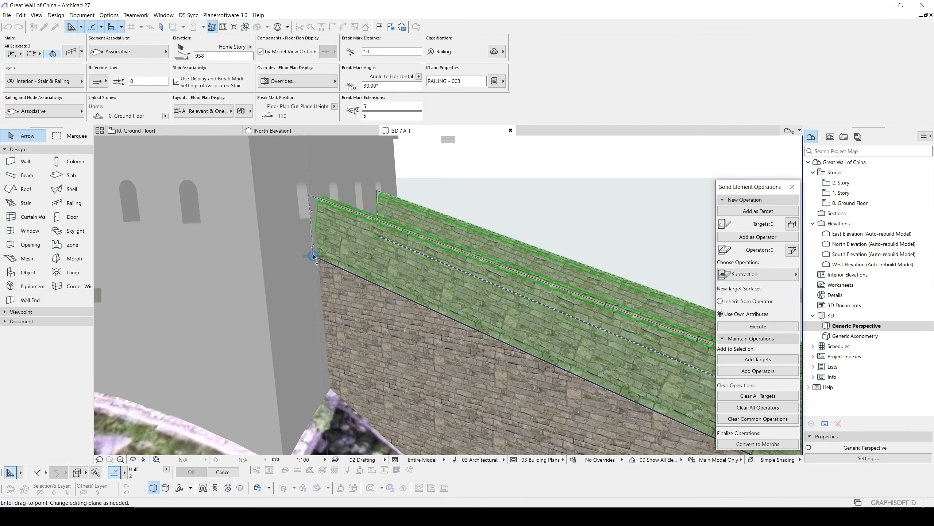
left_click(314, 257)
middle_click_drag(315, 265, 328, 284)
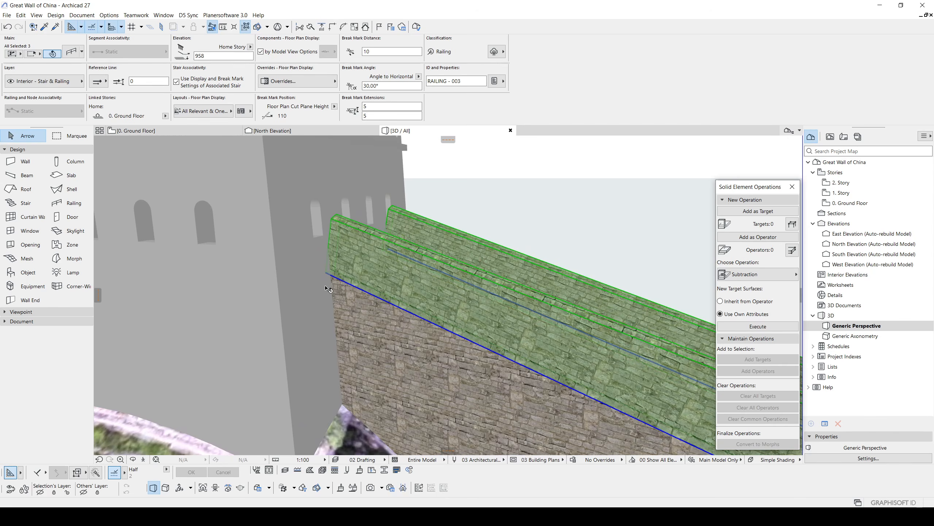
key("F5")
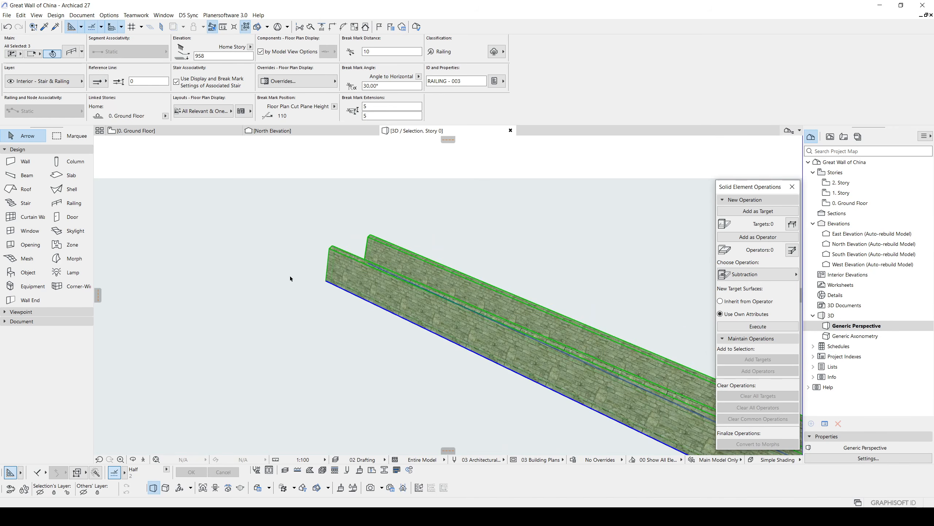
key("Escape")
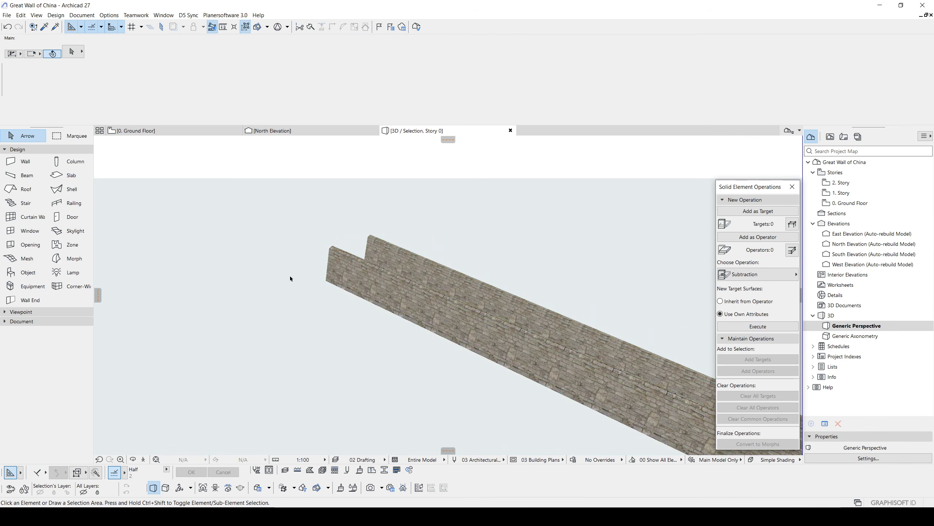
key("F5")
Step: Pick up the settings of the Aluminium post railing above the tower and transfer them to the copied parapet railings along the wall
left_click(157, 145, "alt")
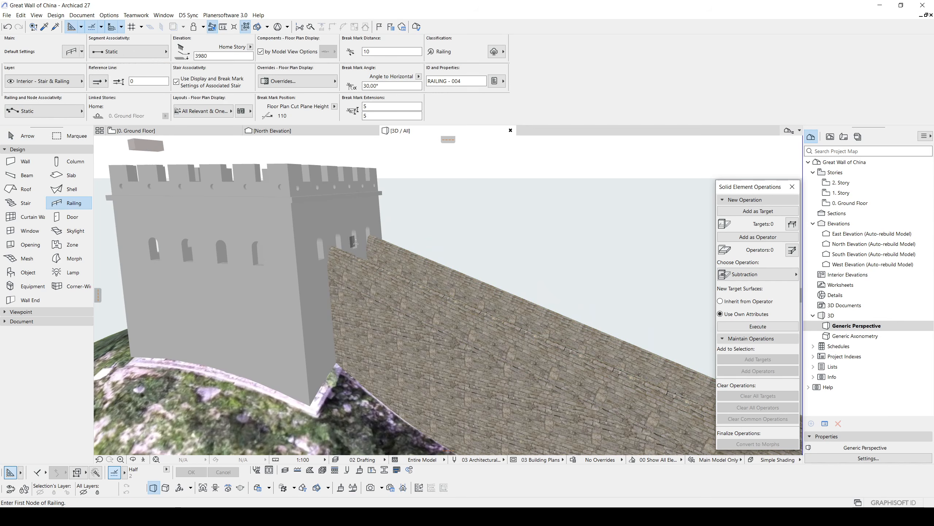
left_click(361, 272, "ctrl+alt")
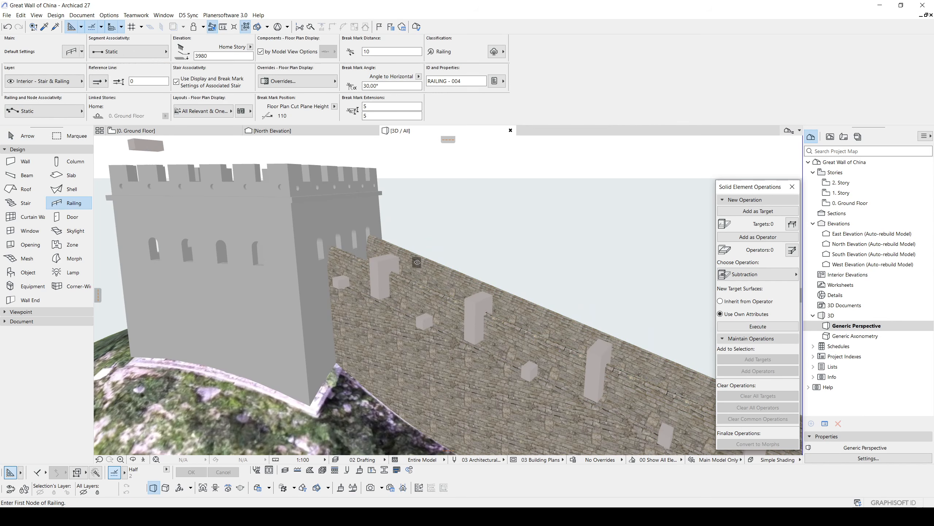
left_click(143, 459)
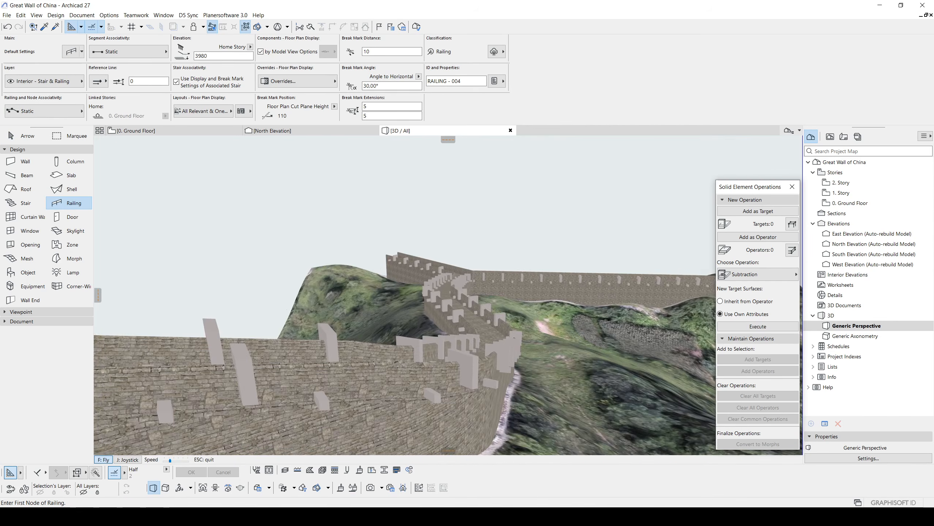
key("Down")
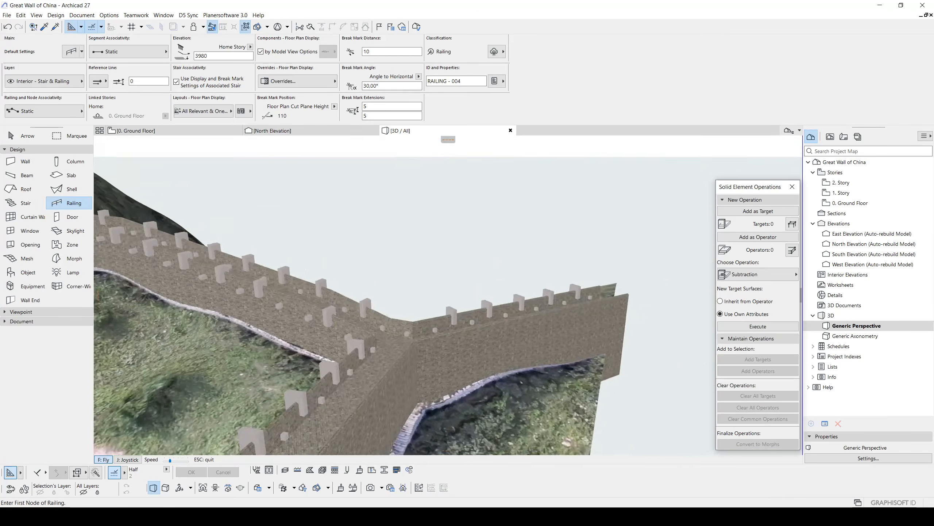
key("Up")
key("Escape")
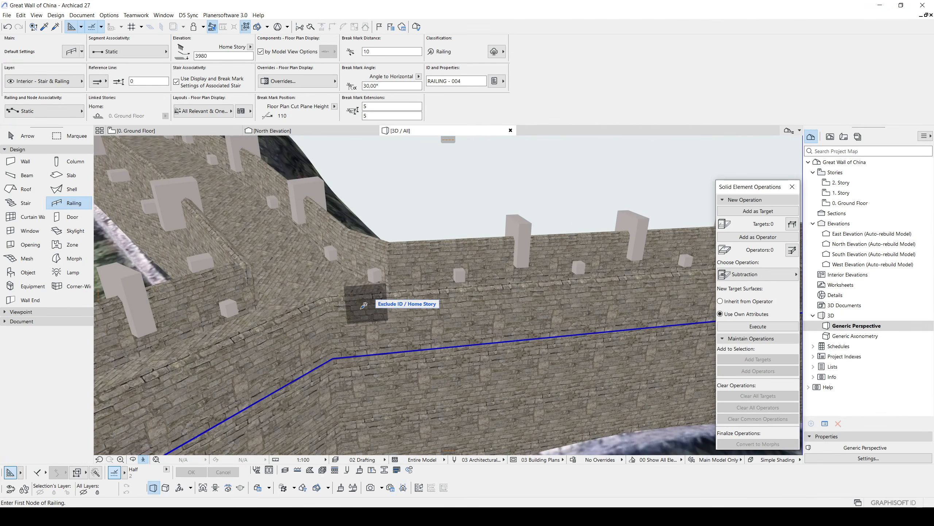
left_click(362, 308, "ctrl+alt")
Step: Select the three post railings copied along the wall's parapets and add them as subtraction operators
key("Escape")
scroll(395, 305, "down", 4)
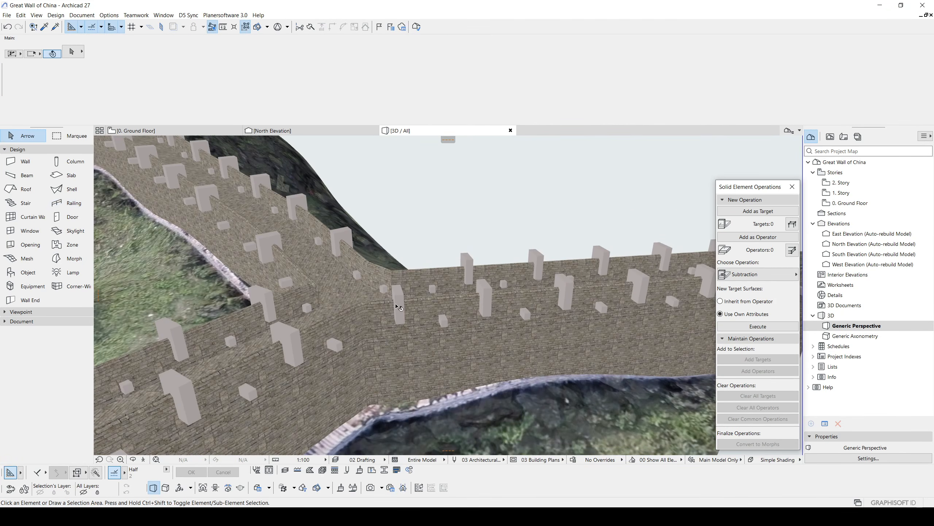
left_click(401, 298)
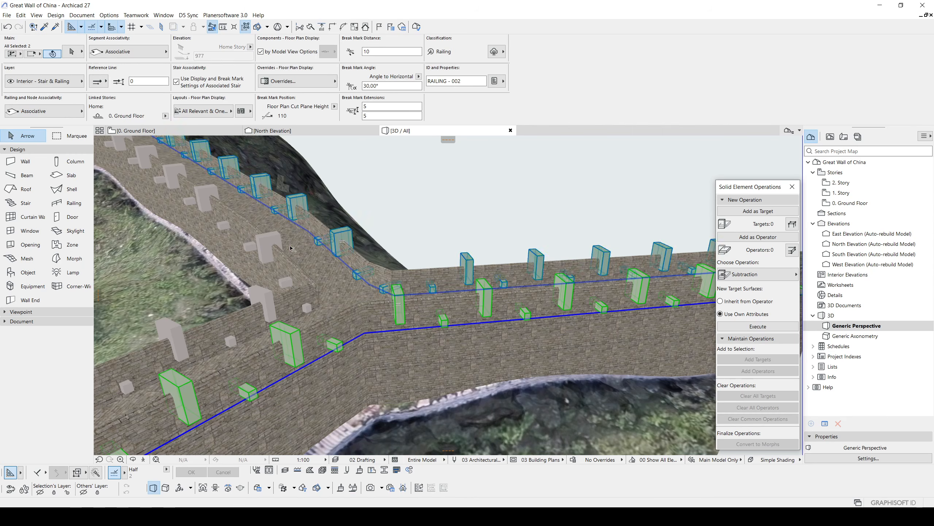
left_click(272, 247, "shift")
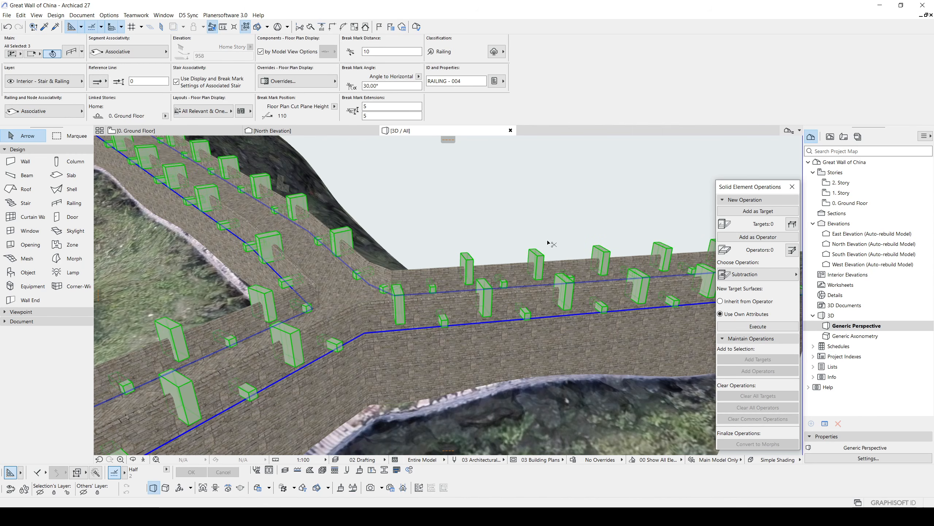
middle_click_drag(547, 243, 549, 247)
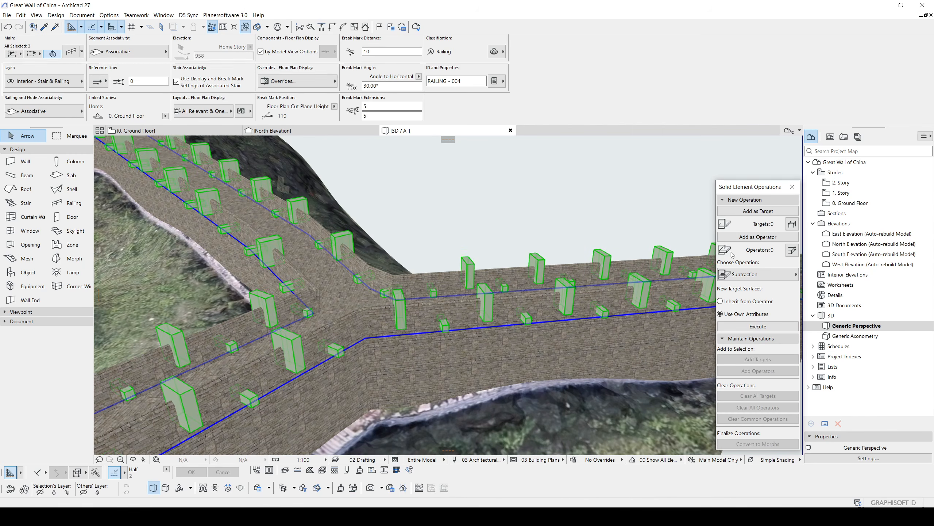
Step: Add the three stone parapet railings along the wall as targets and subtract the post railings from them
left_click(577, 270)
left_click(540, 303, "shift")
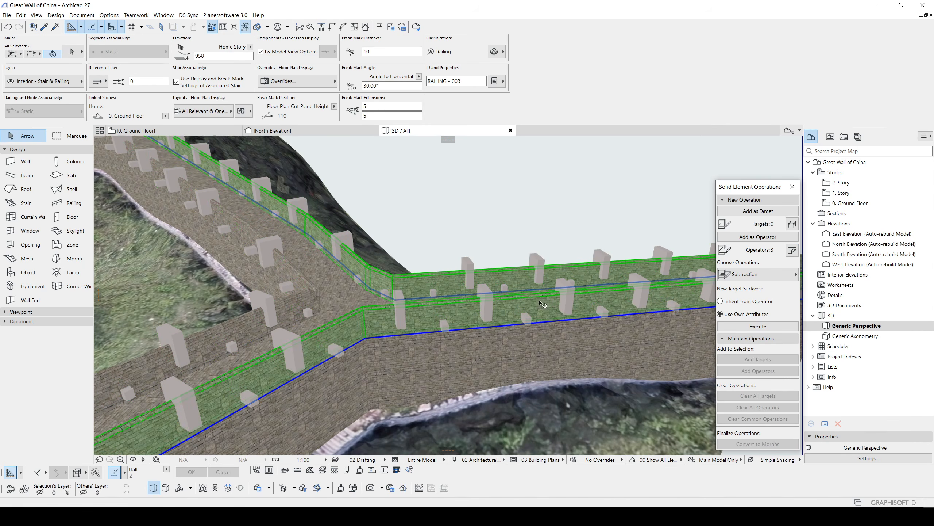
left_click(315, 289, "shift")
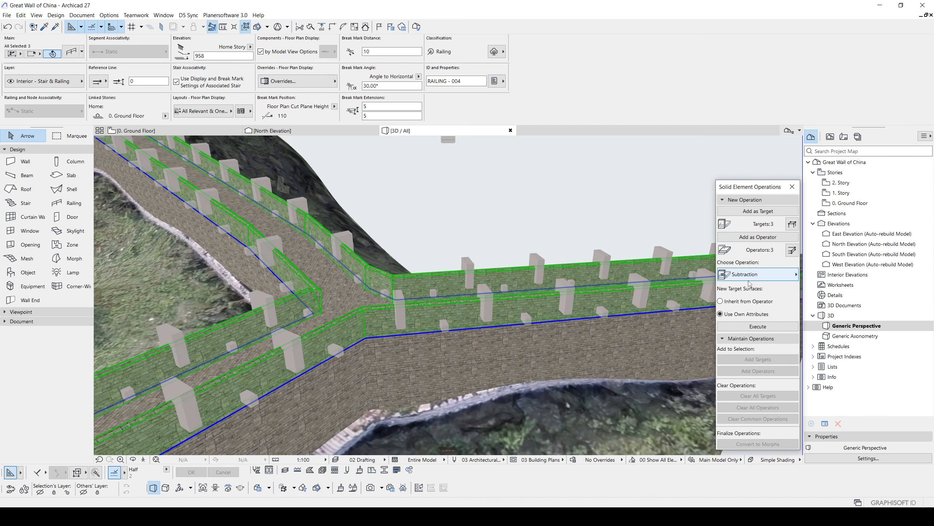
left_click(588, 223)
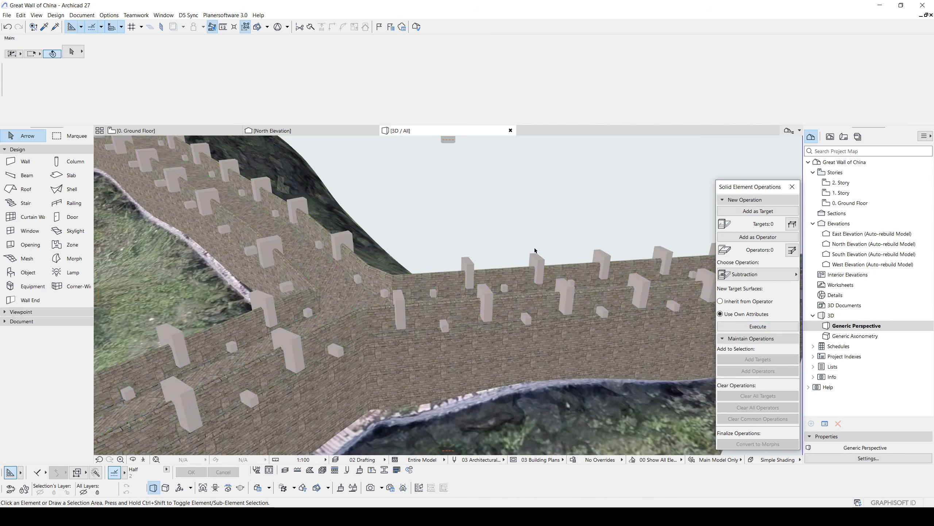
scroll(536, 255, "up", 3)
middle_click_drag(536, 255, 485, 282, "shift")
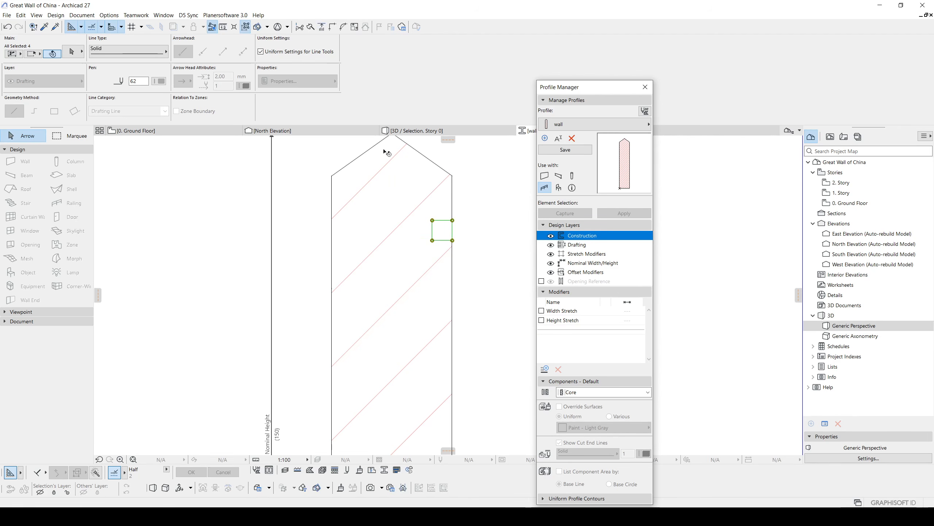
Step: Cut matching square notches into both sides of the "wall" profile below its pointed top and save the profile
middle_click_drag(386, 152, 384, 213)
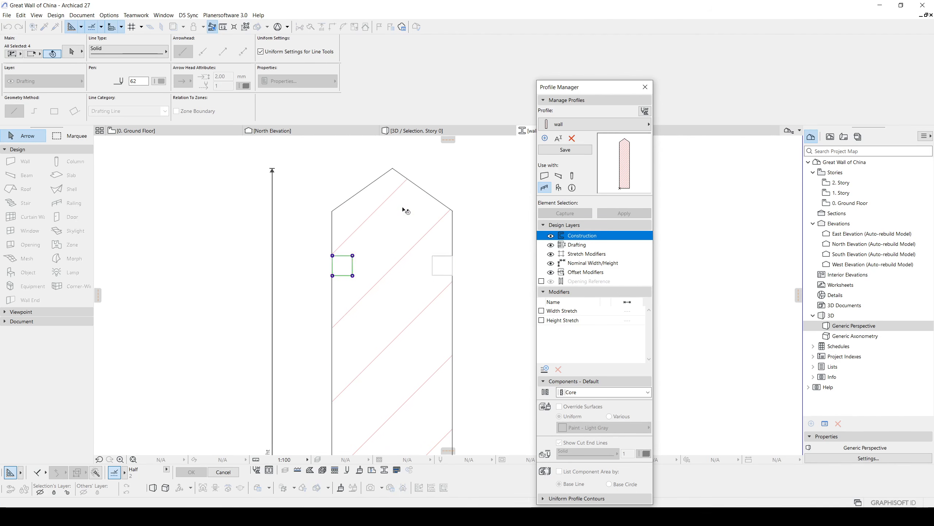
left_click(429, 213)
left_click(453, 211)
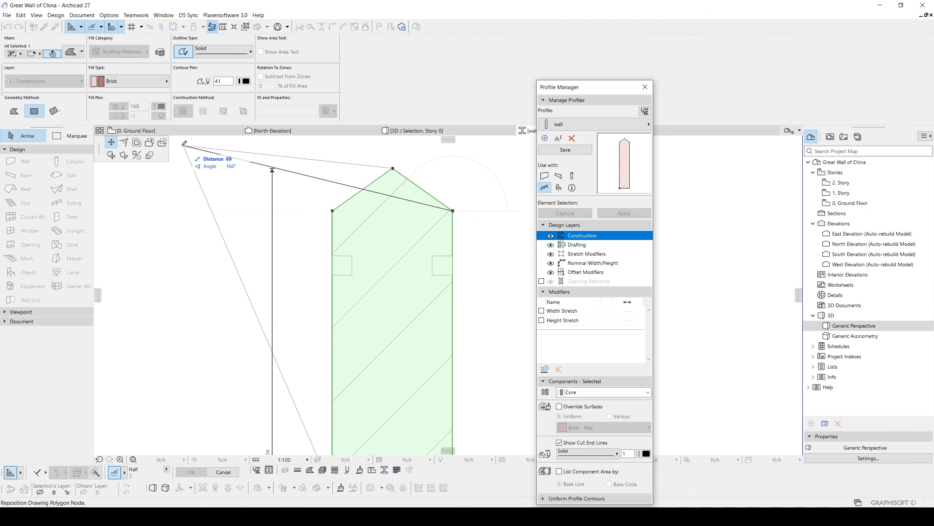
left_click(333, 210)
left_click(338, 263)
left_click(301, 269)
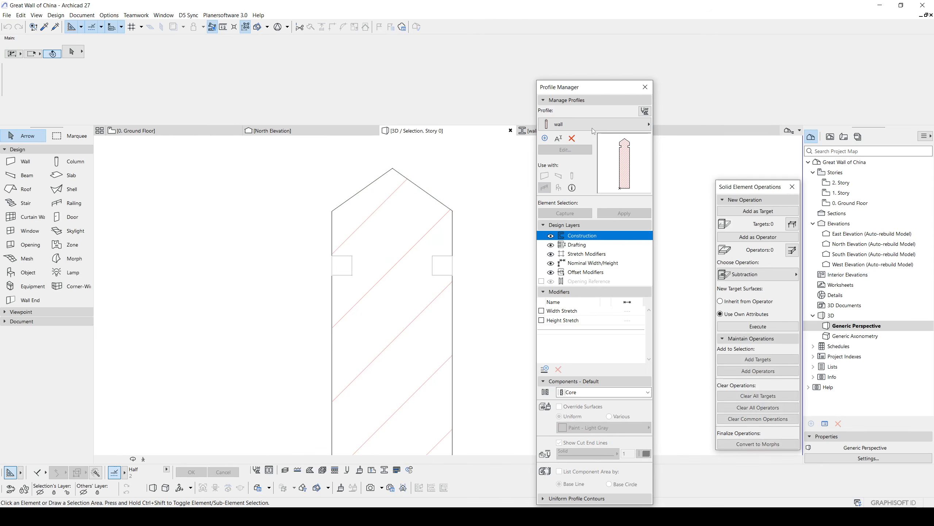
left_click(645, 87)
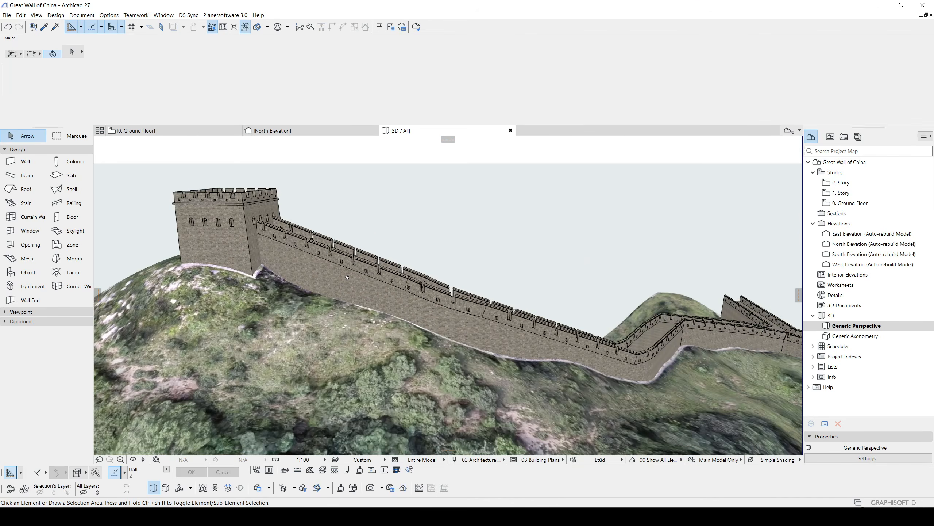
middle_click_drag(347, 277, 493, 299, "shift")
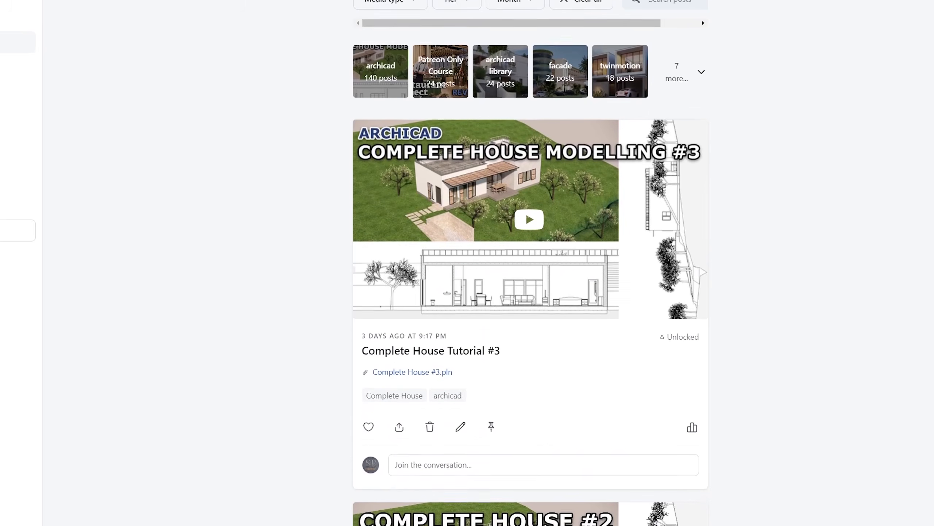
scroll(530, 263, "down", 5)
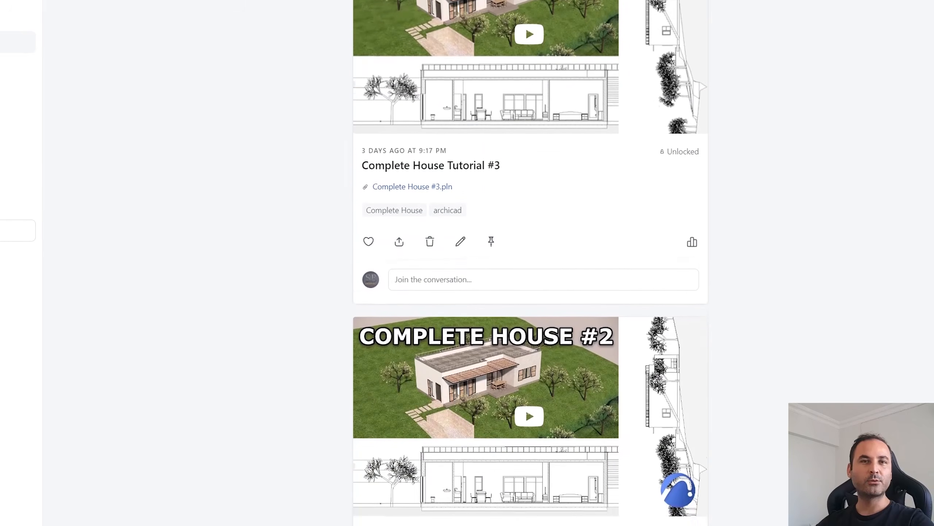
scroll(529, 263, "down", 8)
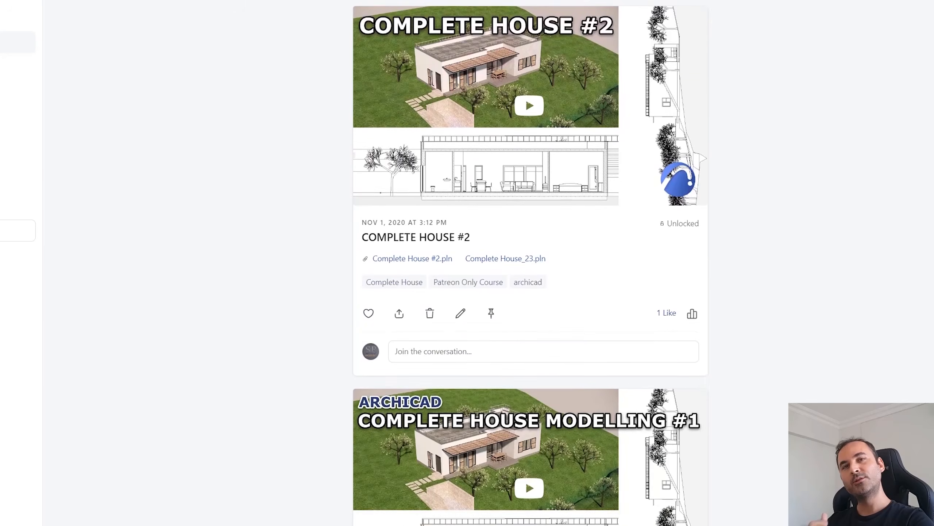
scroll(530, 263, "down", 6)
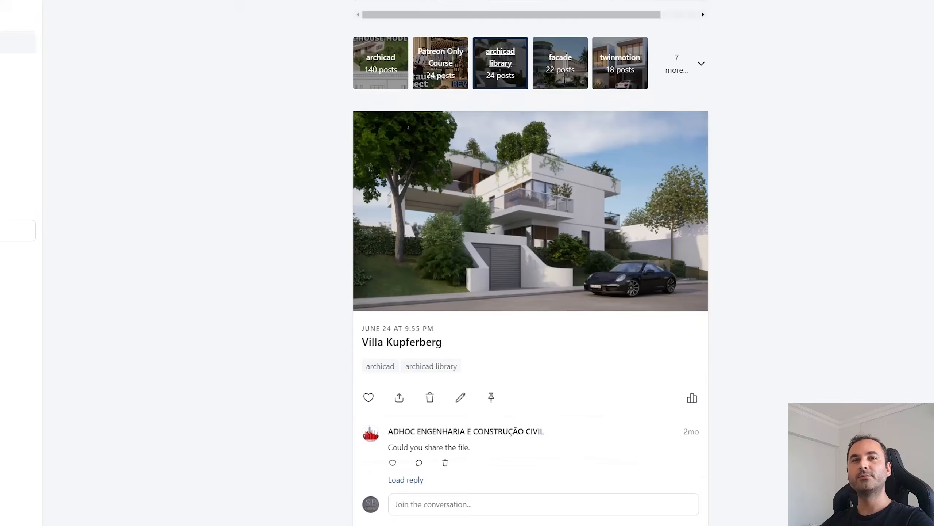
scroll(530, 263, "down", 5)
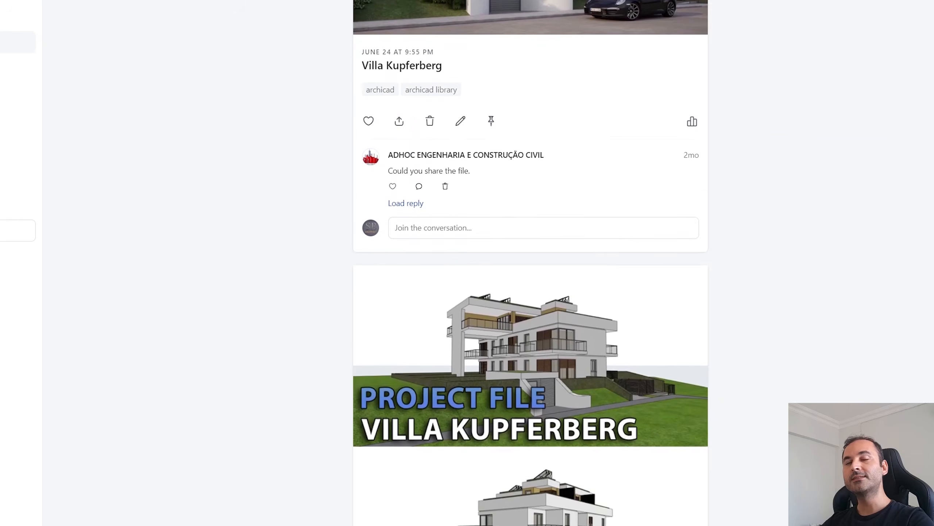
scroll(529, 263, "down", 10)
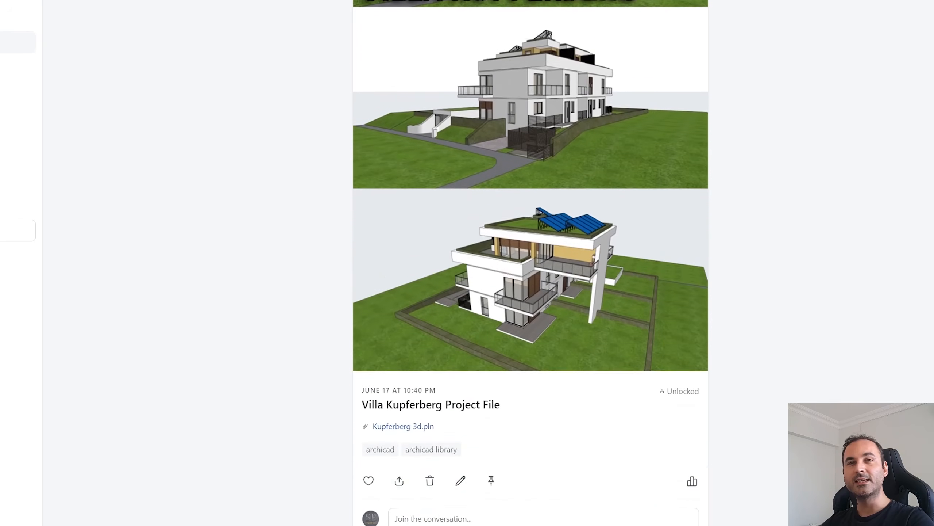